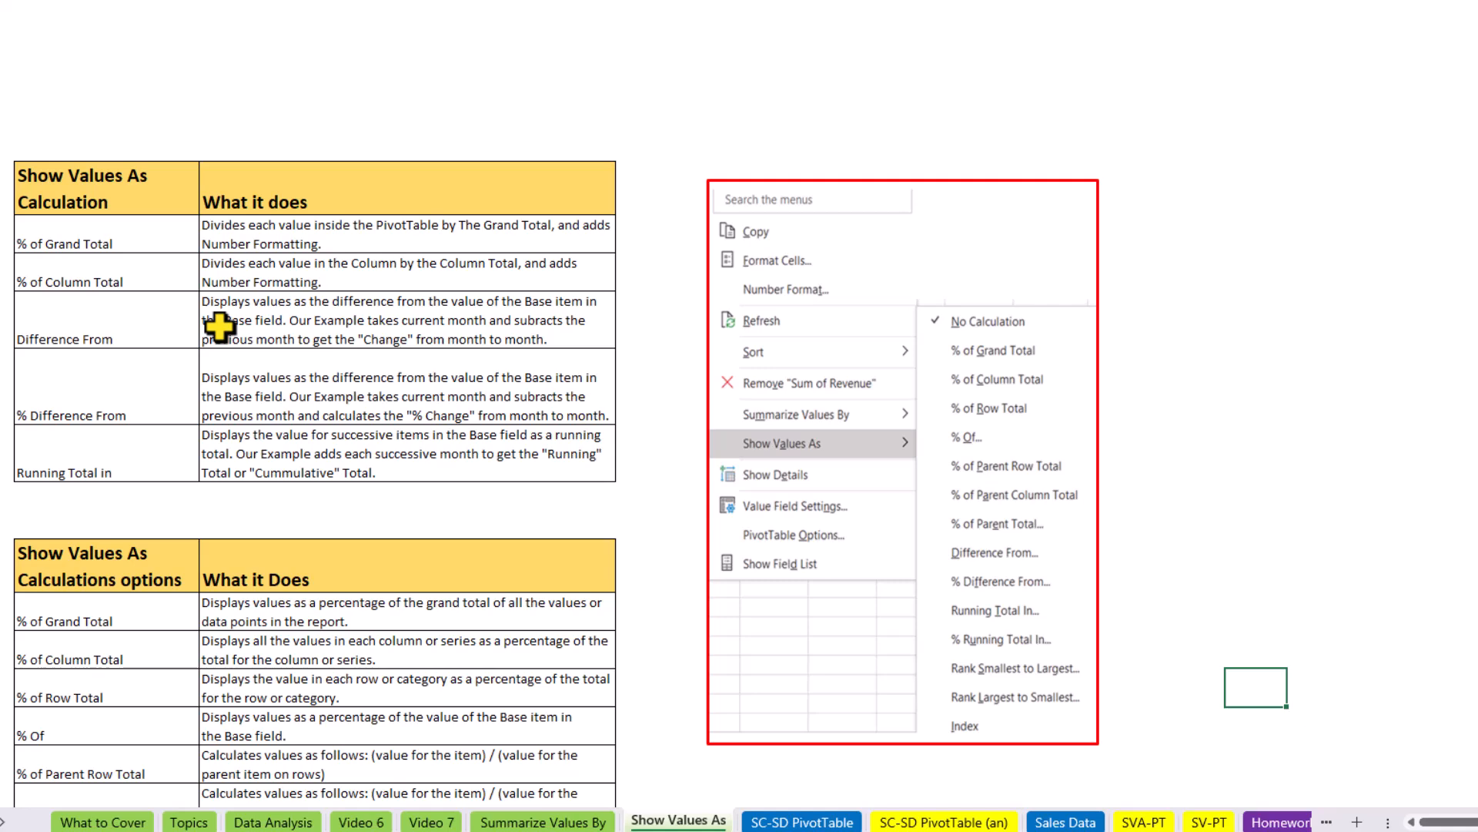
# Look over the Show Values As calculation descriptions and go to the SC-SD PivotTable sheet
pyautogui.scroll(-3, 385, 501)
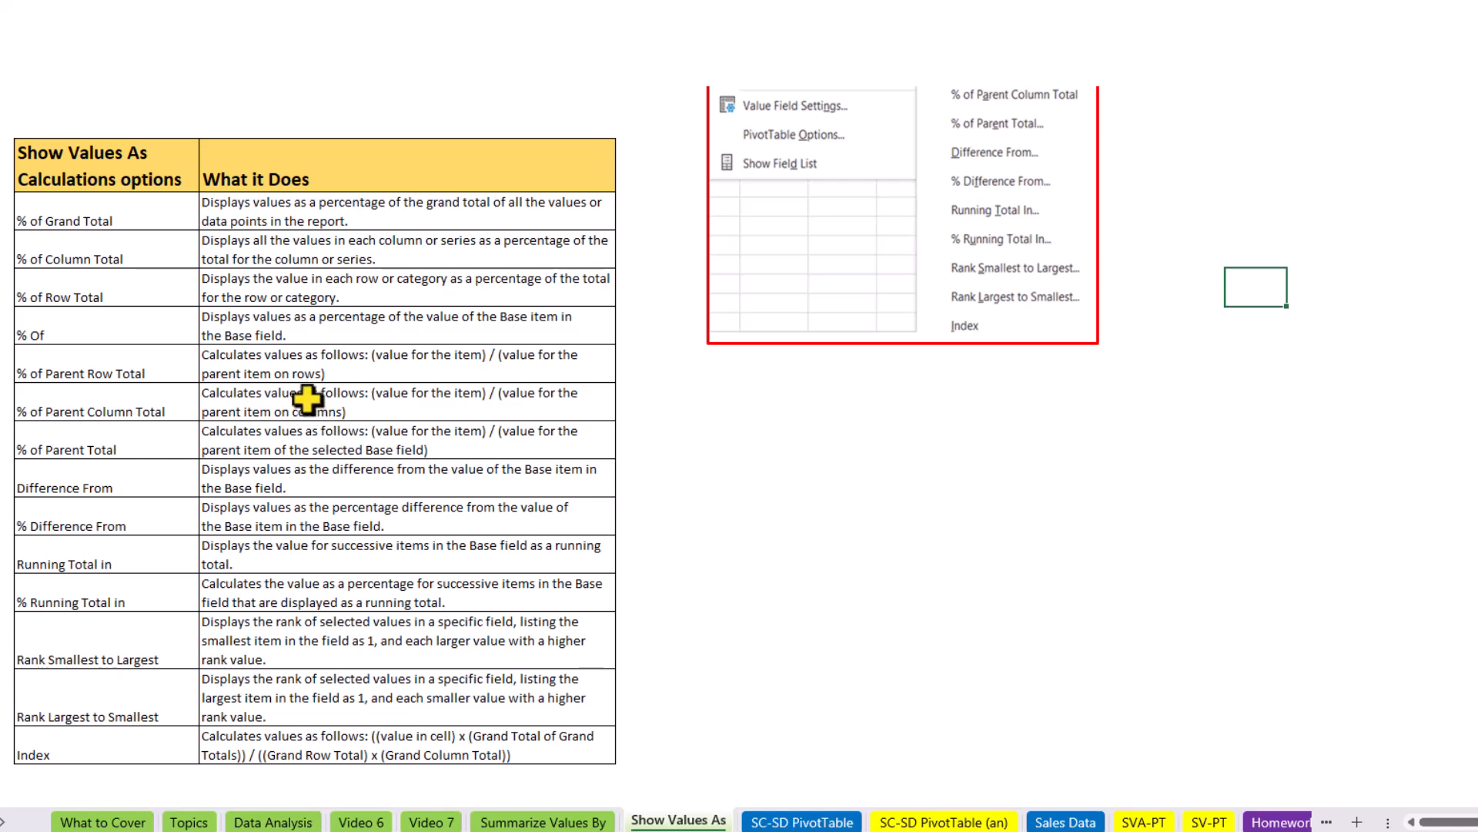
pyautogui.click(828, 824)
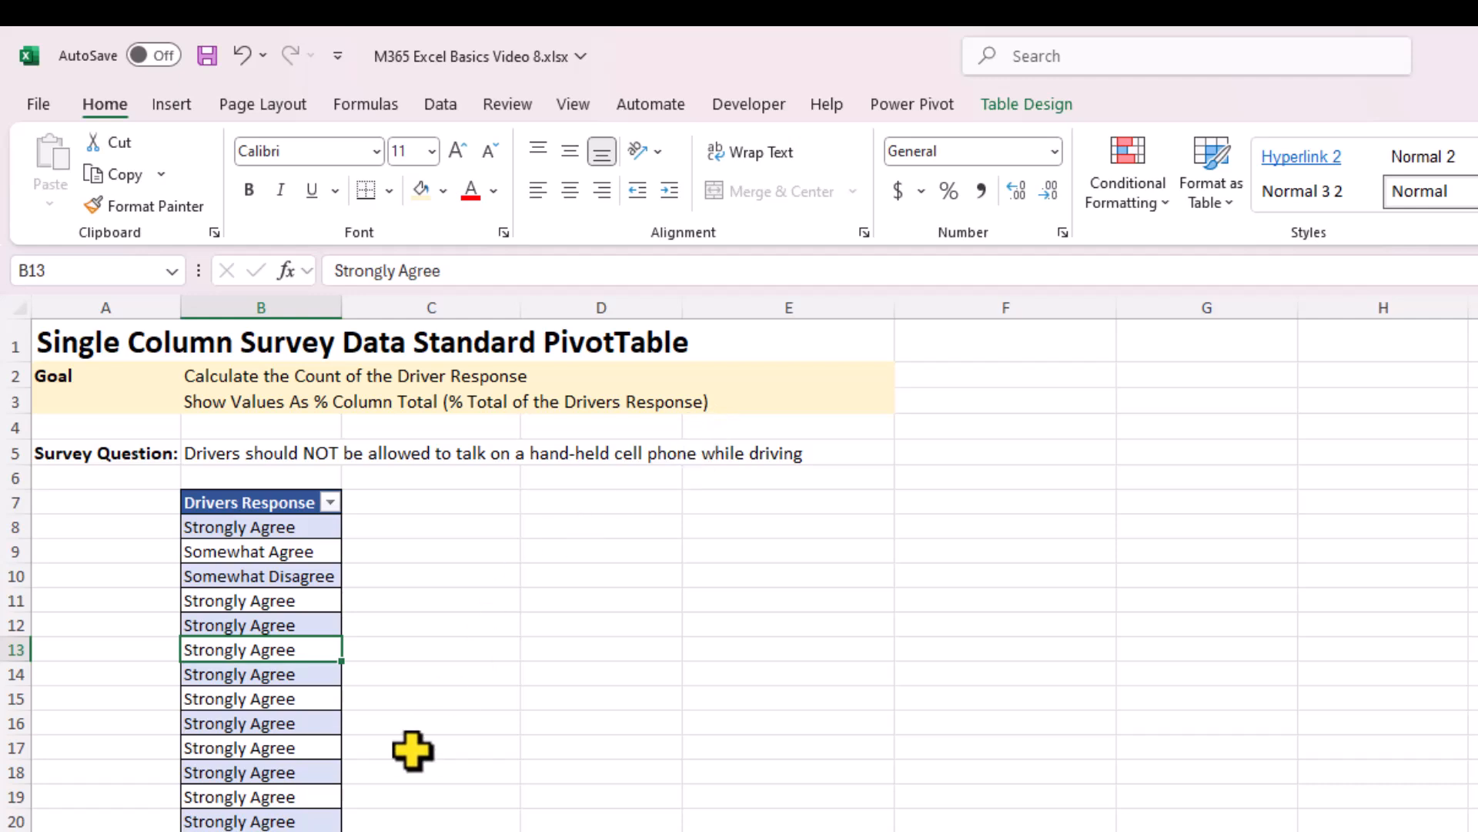
pyautogui.click(243, 724)
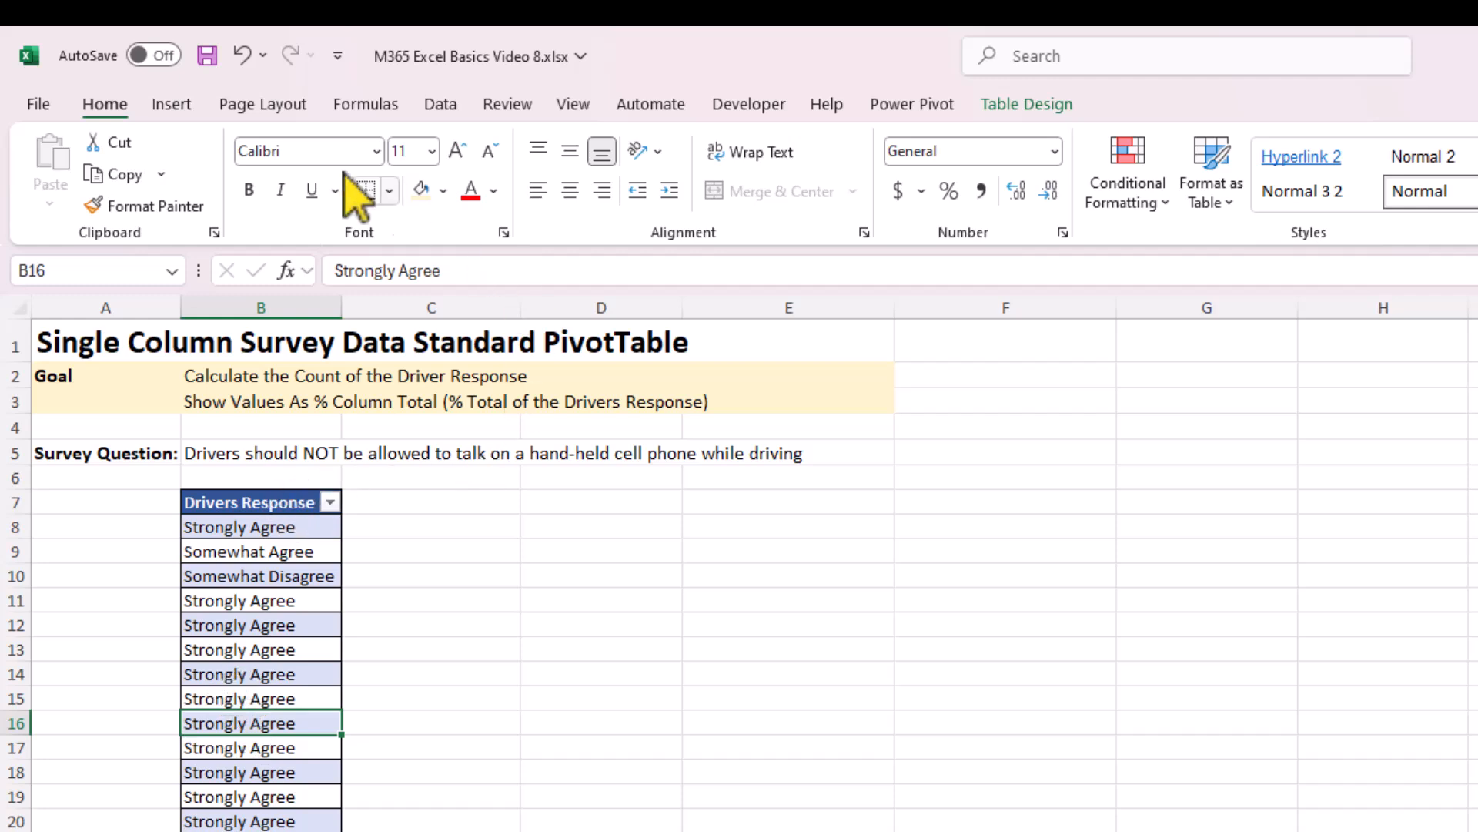
pyautogui.click(171, 107)
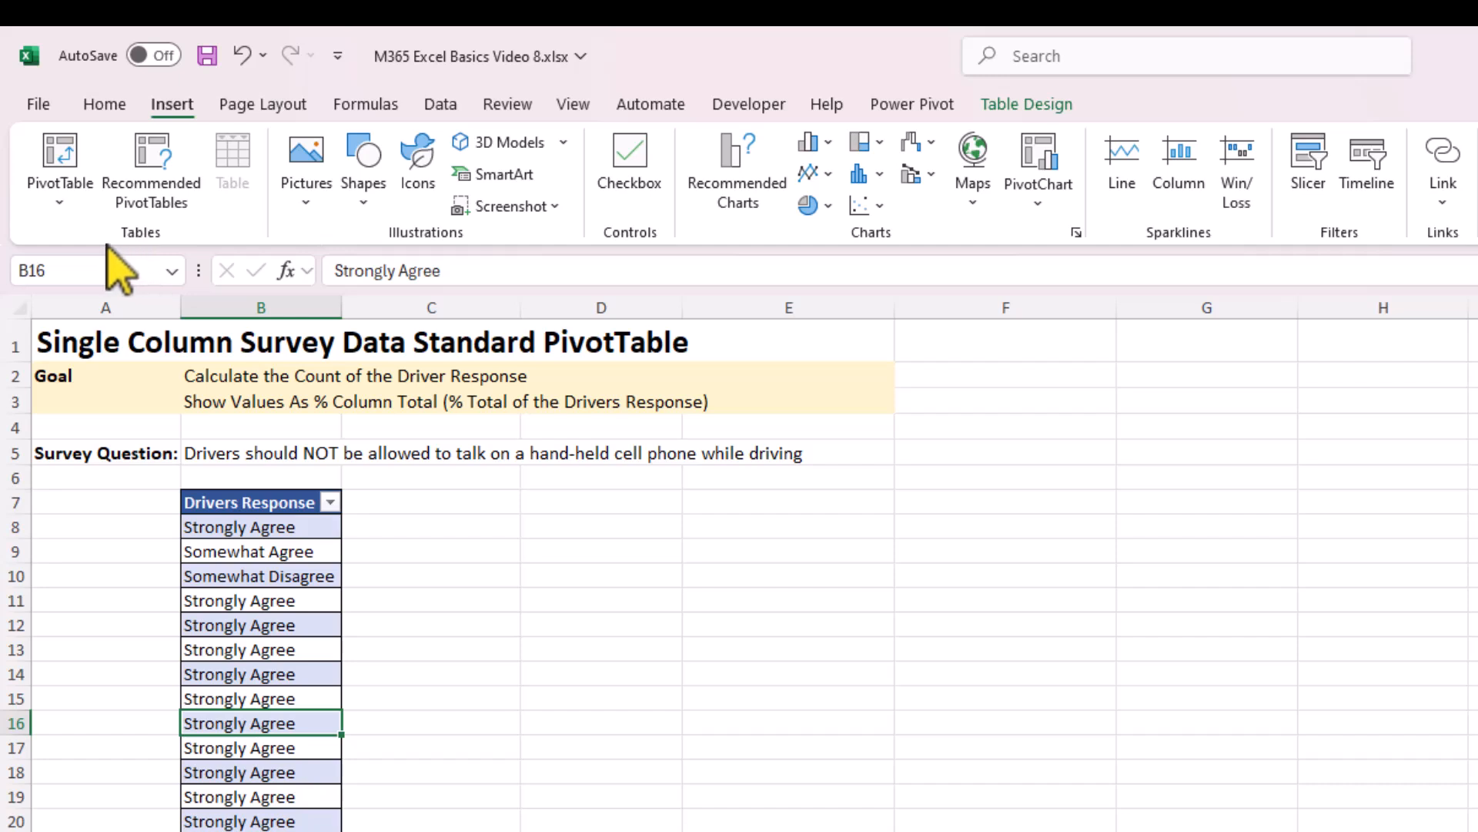
pyautogui.click(60, 202)
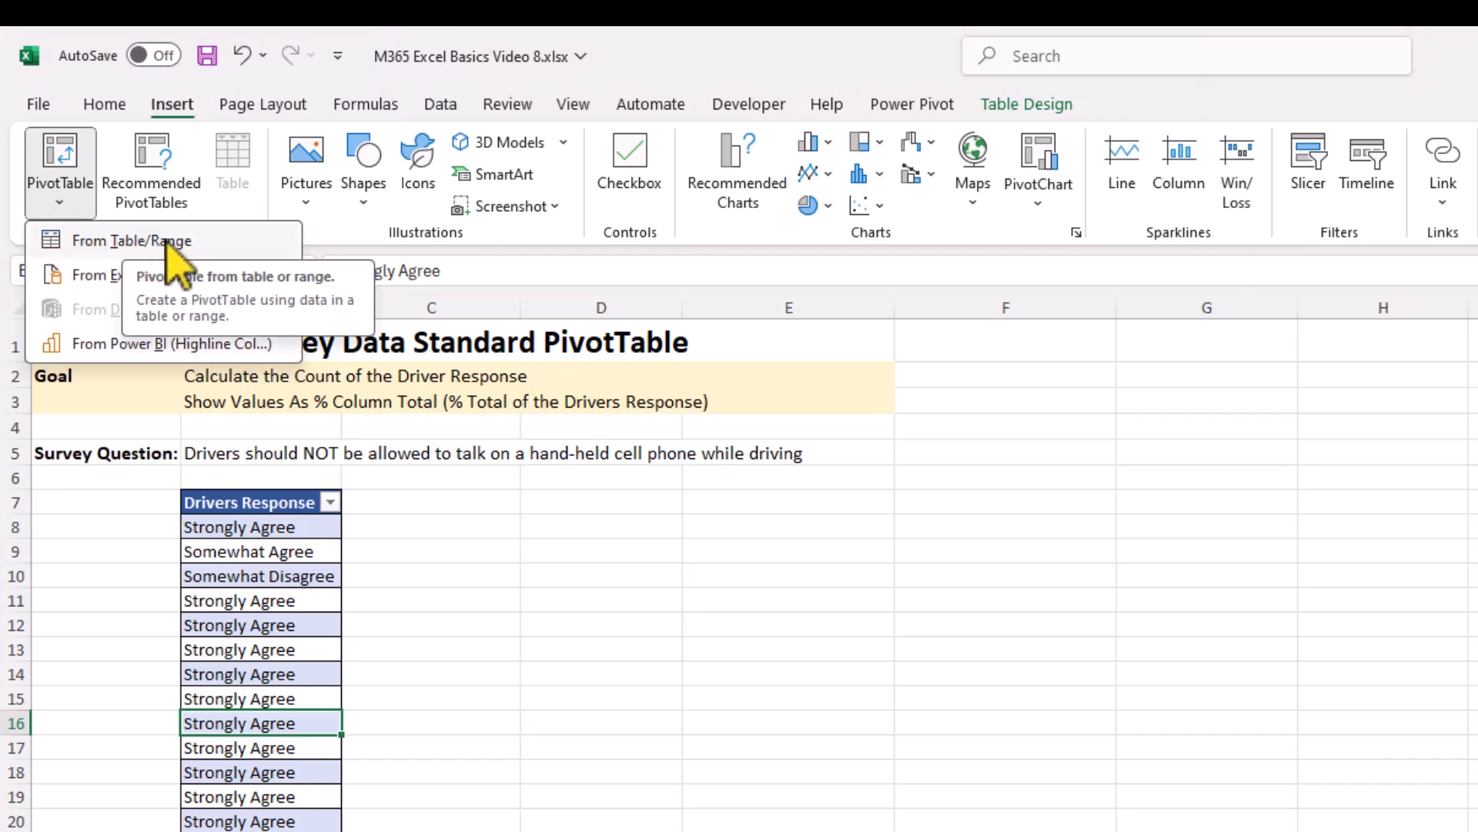
# Create a PivotTable from the DriversSurvey table on the existing SC-SD PivotTable worksheet at cell D7
pyautogui.click(254, 674)
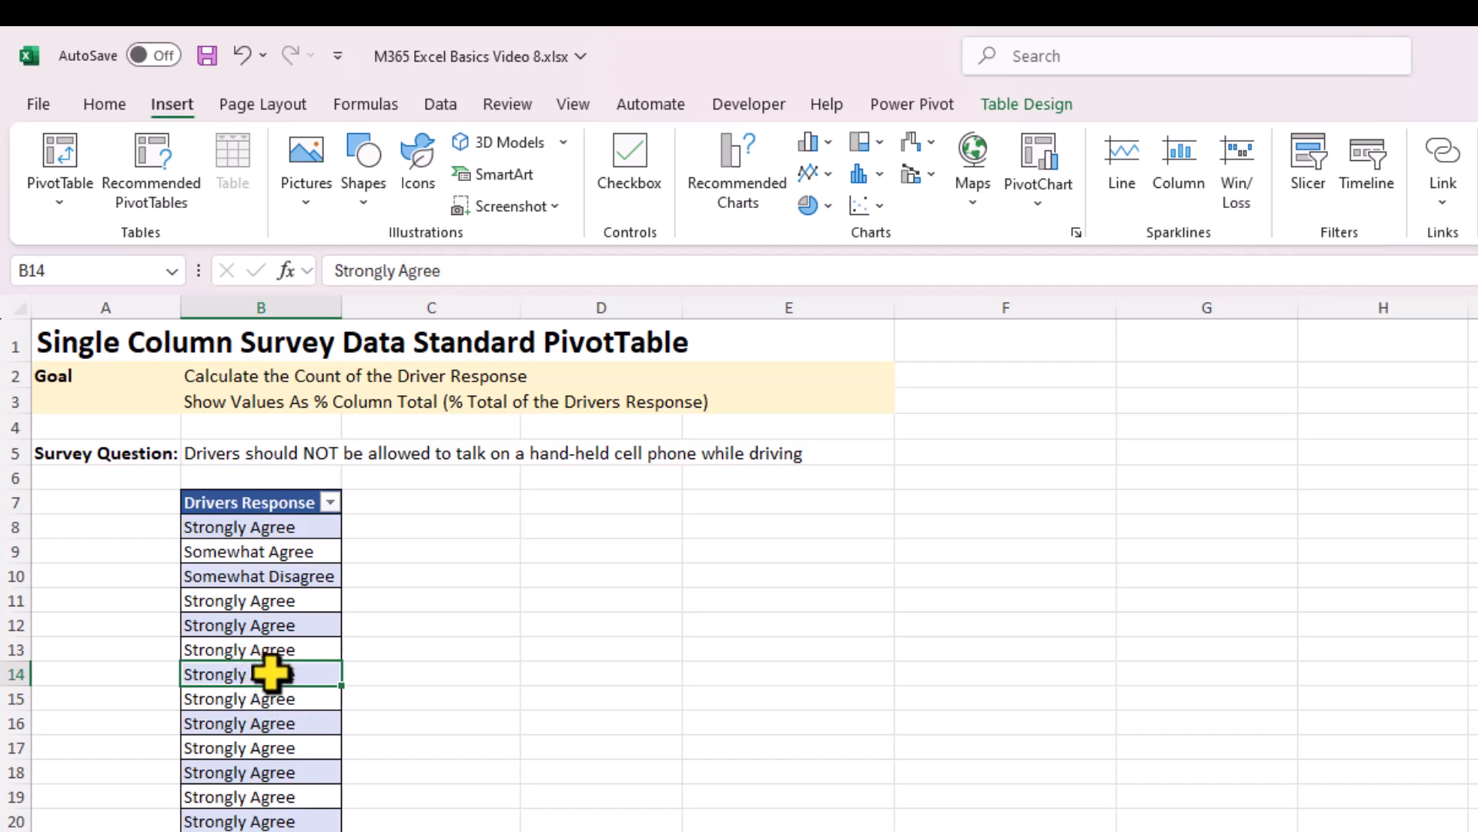
pyautogui.press('alt')
pyautogui.press('n')
pyautogui.press('v')
pyautogui.press('t')
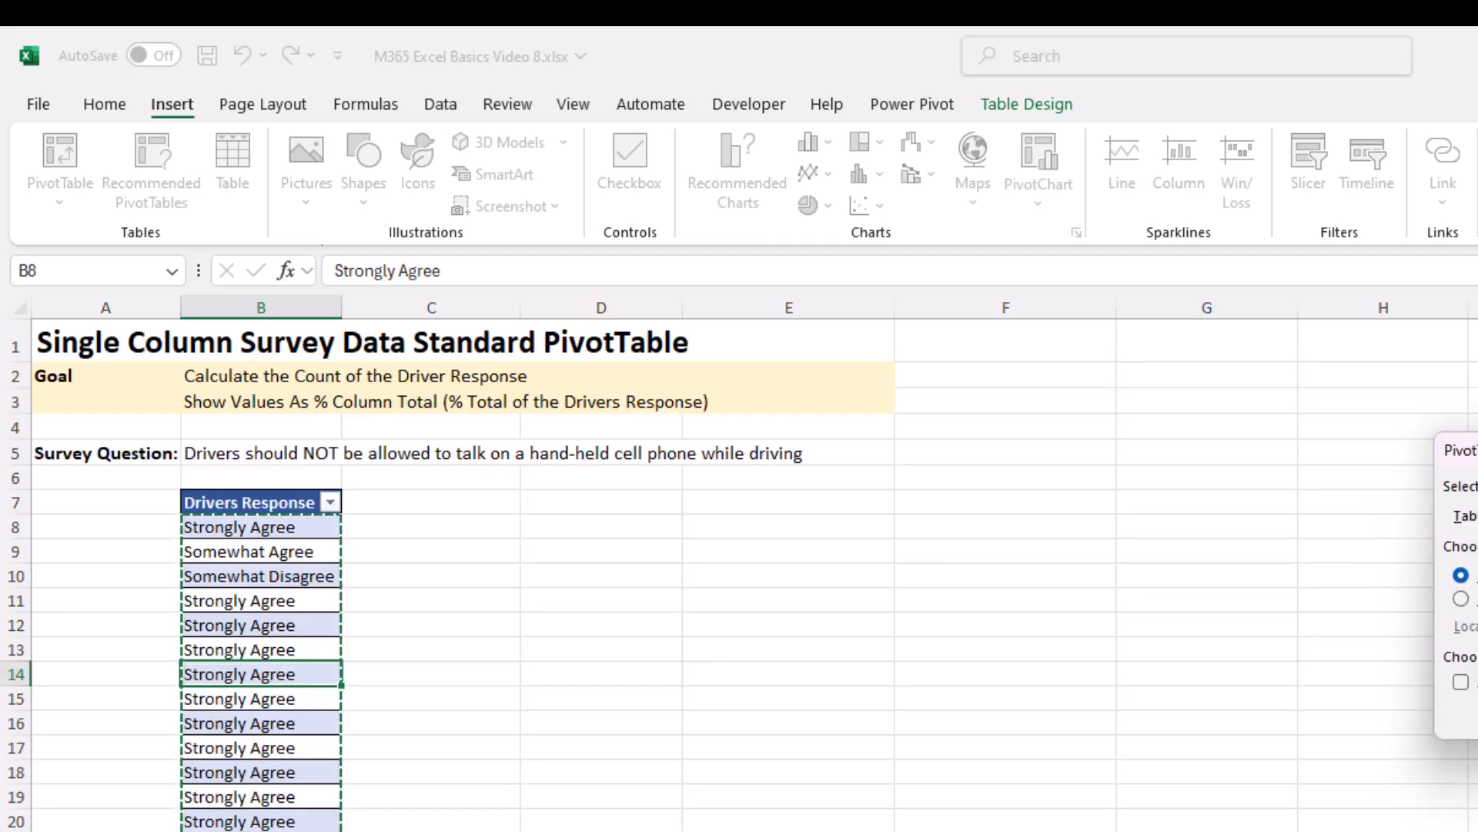
pyautogui.moveTo(1142, 585); pyautogui.dragTo(1095, 695)
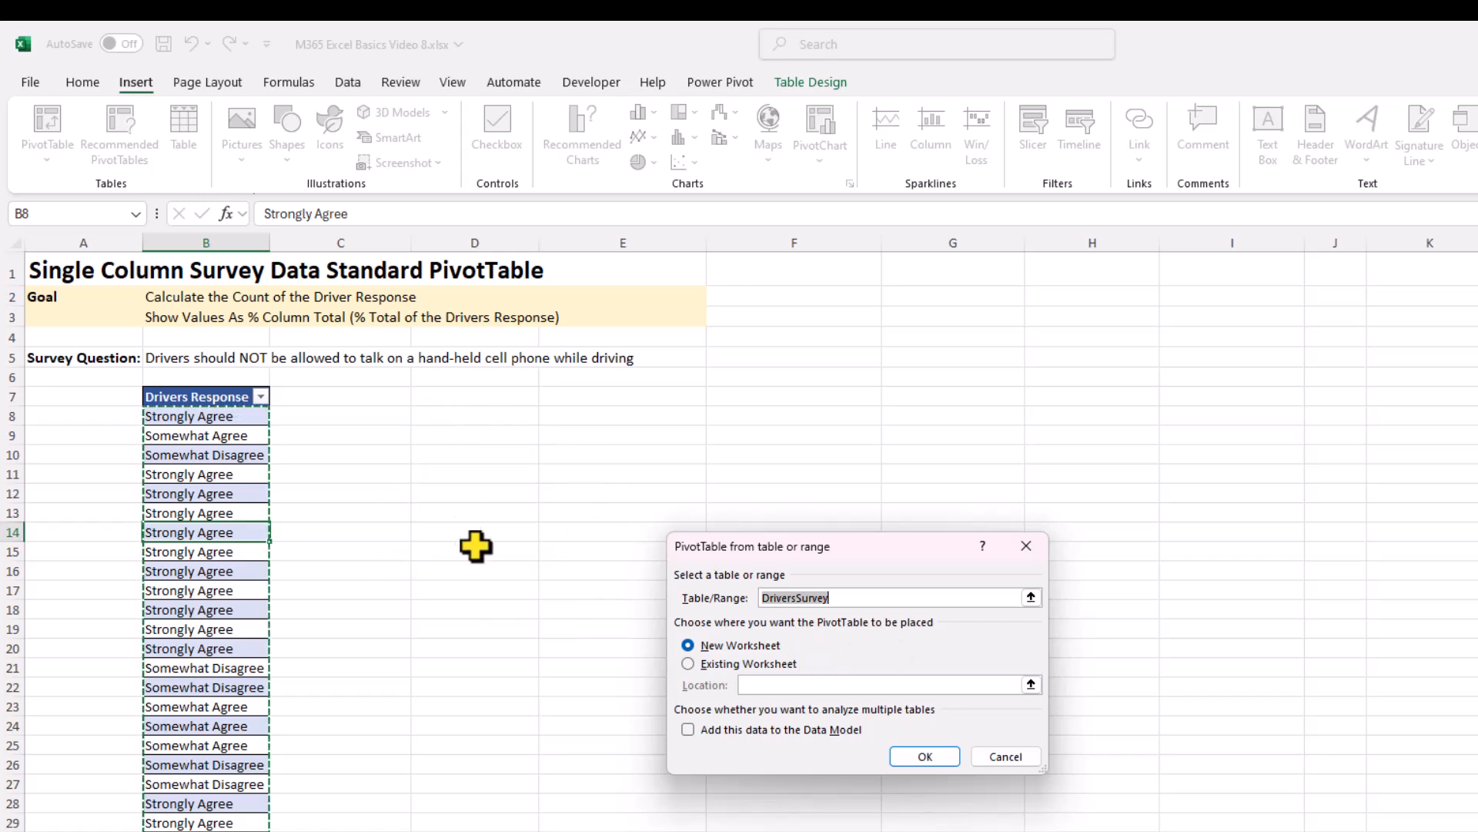
pyautogui.click(687, 664)
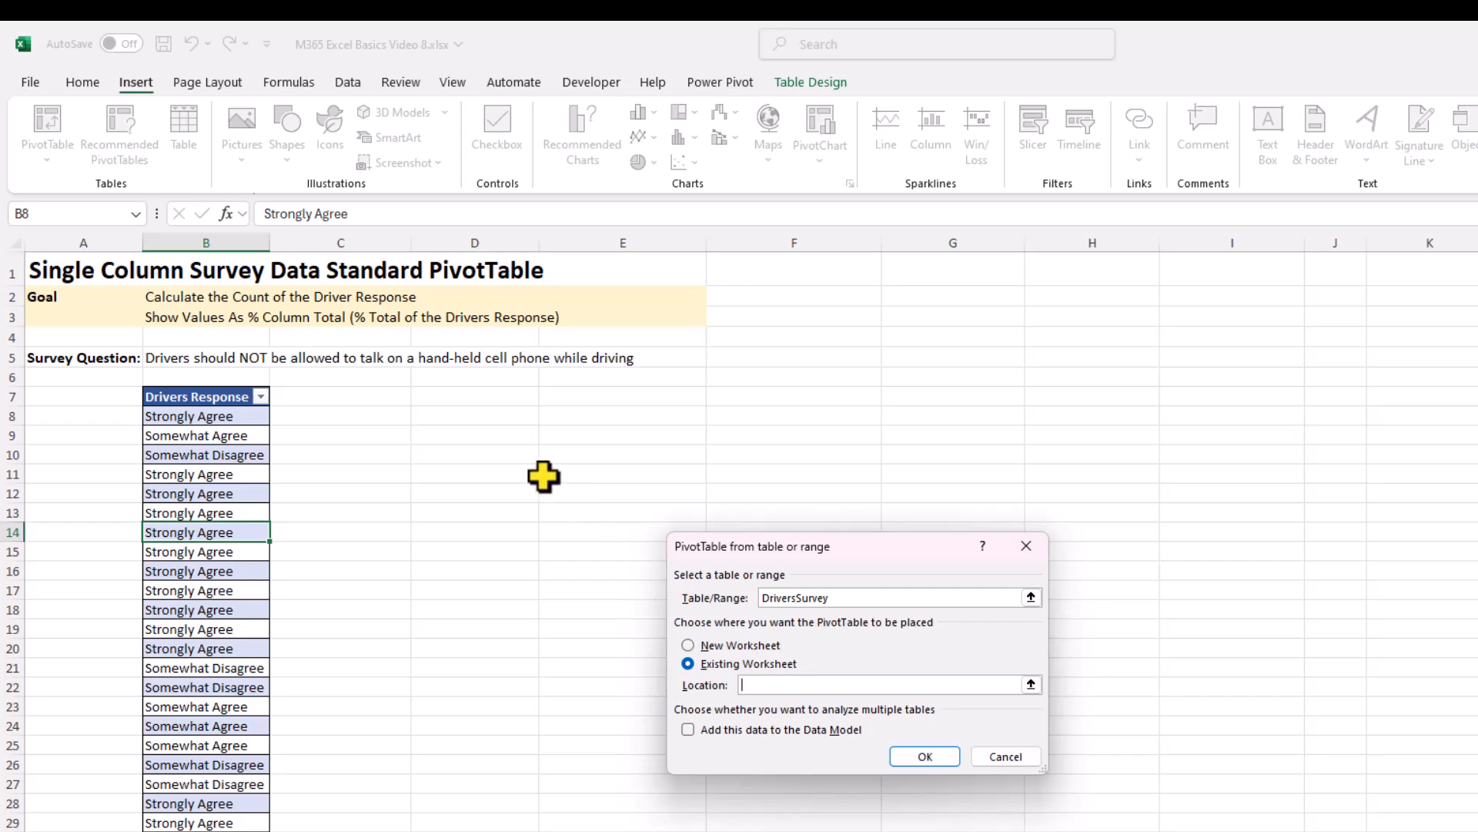
pyautogui.click(472, 396)
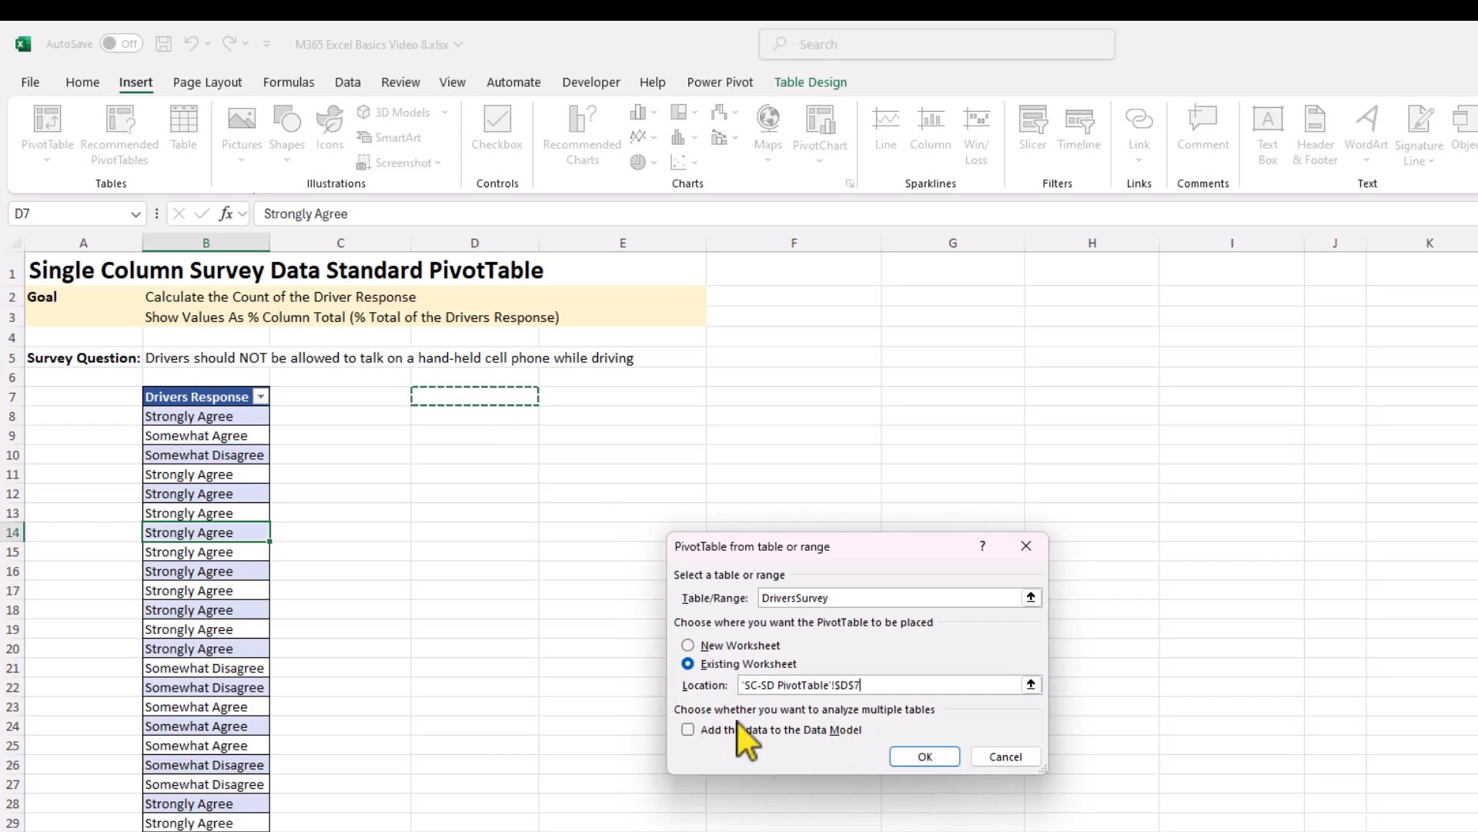
pyautogui.click(936, 758)
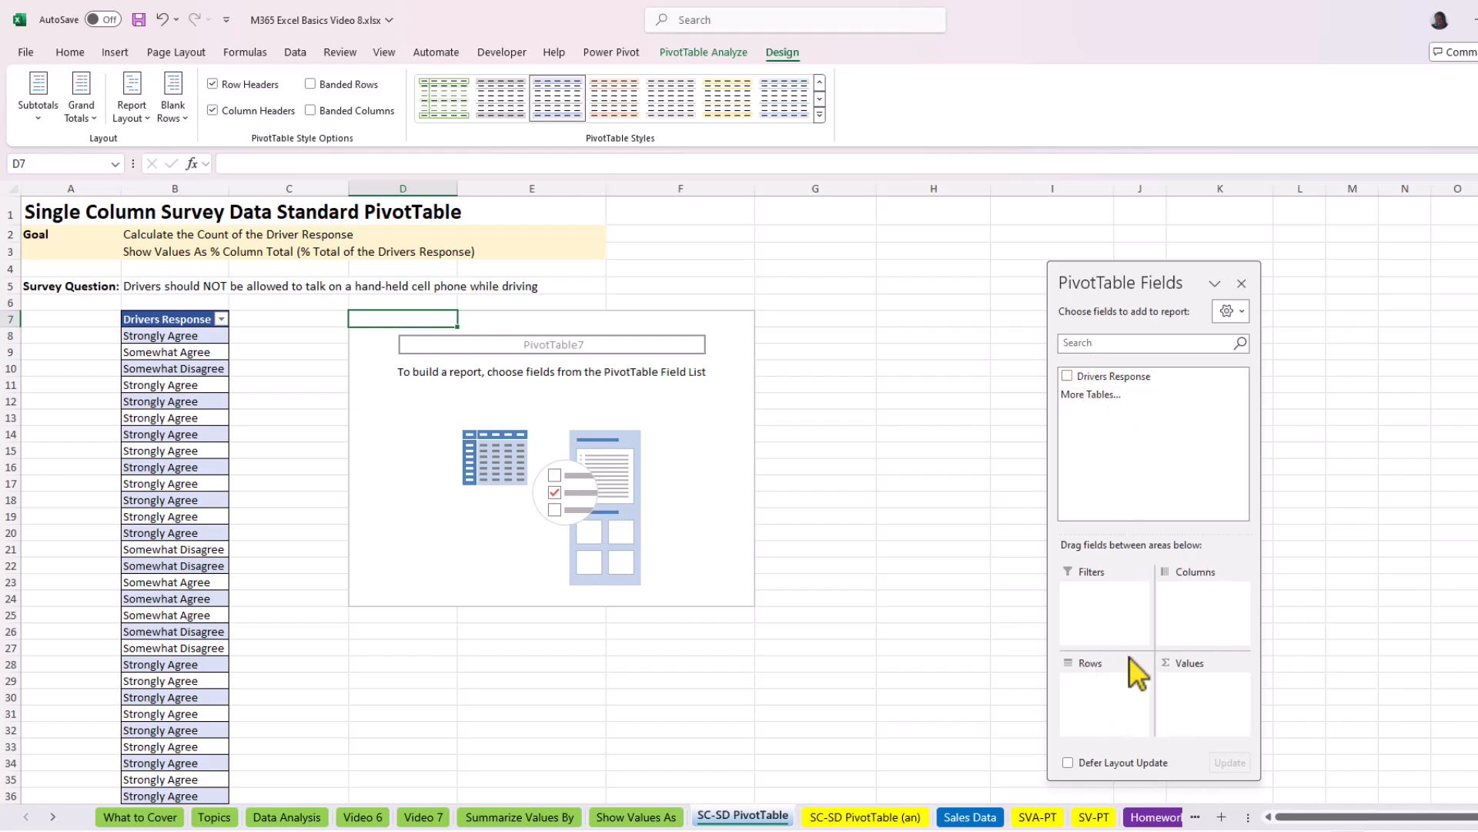
# Add Drivers Response to the PivotTable's Rows area and add it twice to the Values area
pyautogui.click(1067, 376)
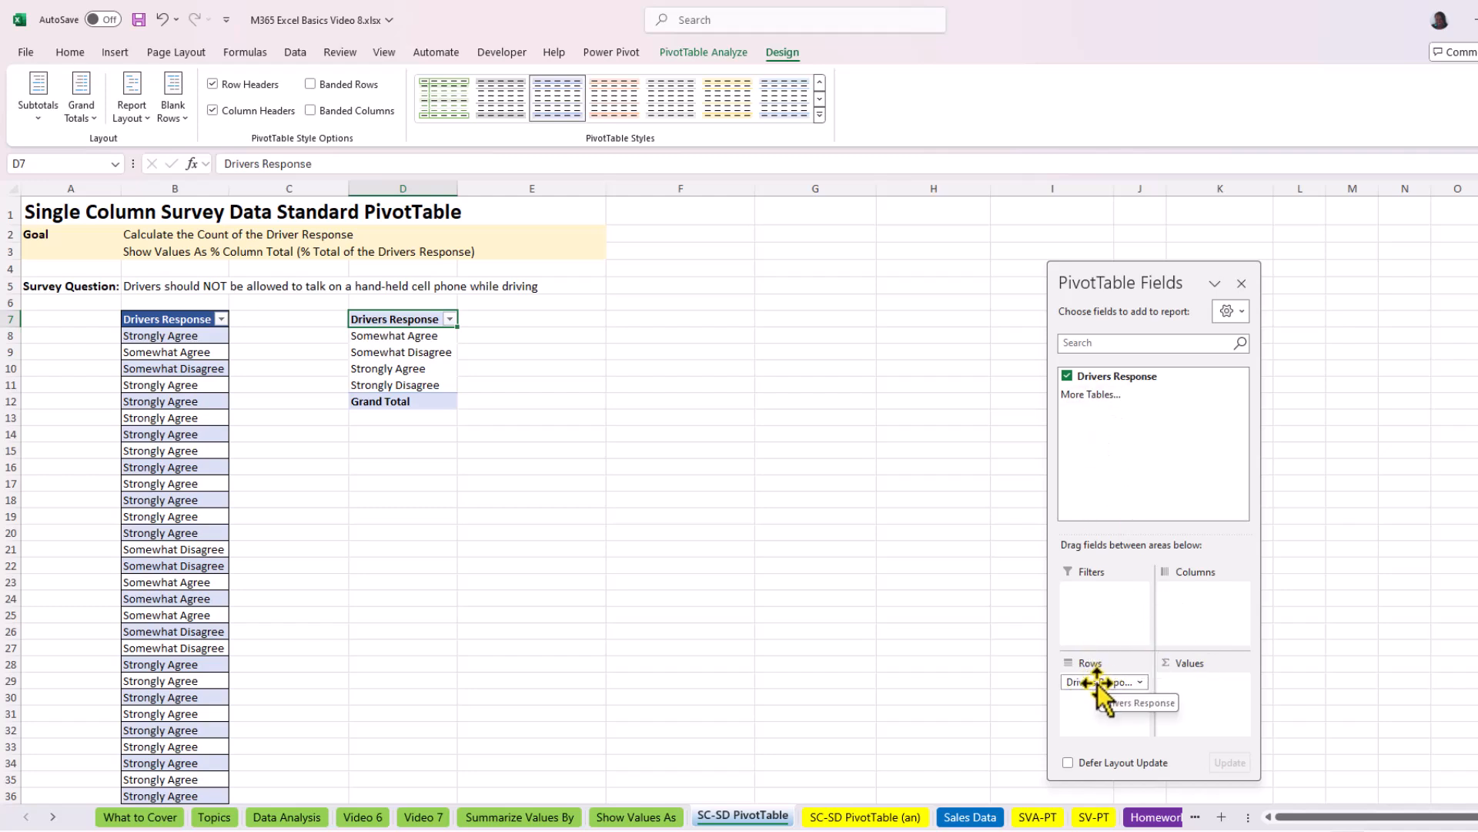
pyautogui.moveTo(1082, 377); pyautogui.dragTo(1200, 683)
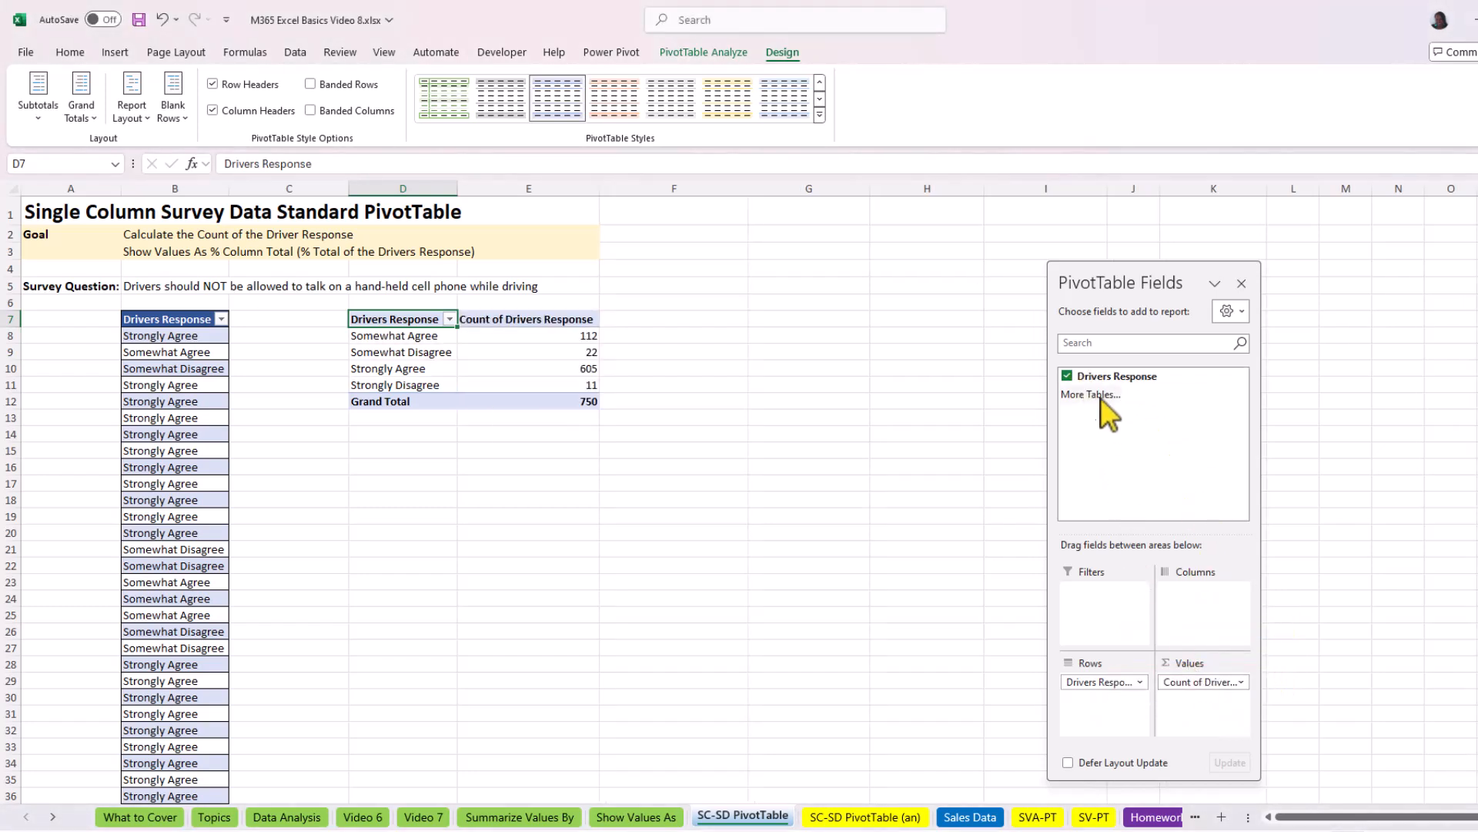
pyautogui.moveTo(1086, 375); pyautogui.dragTo(1212, 705)
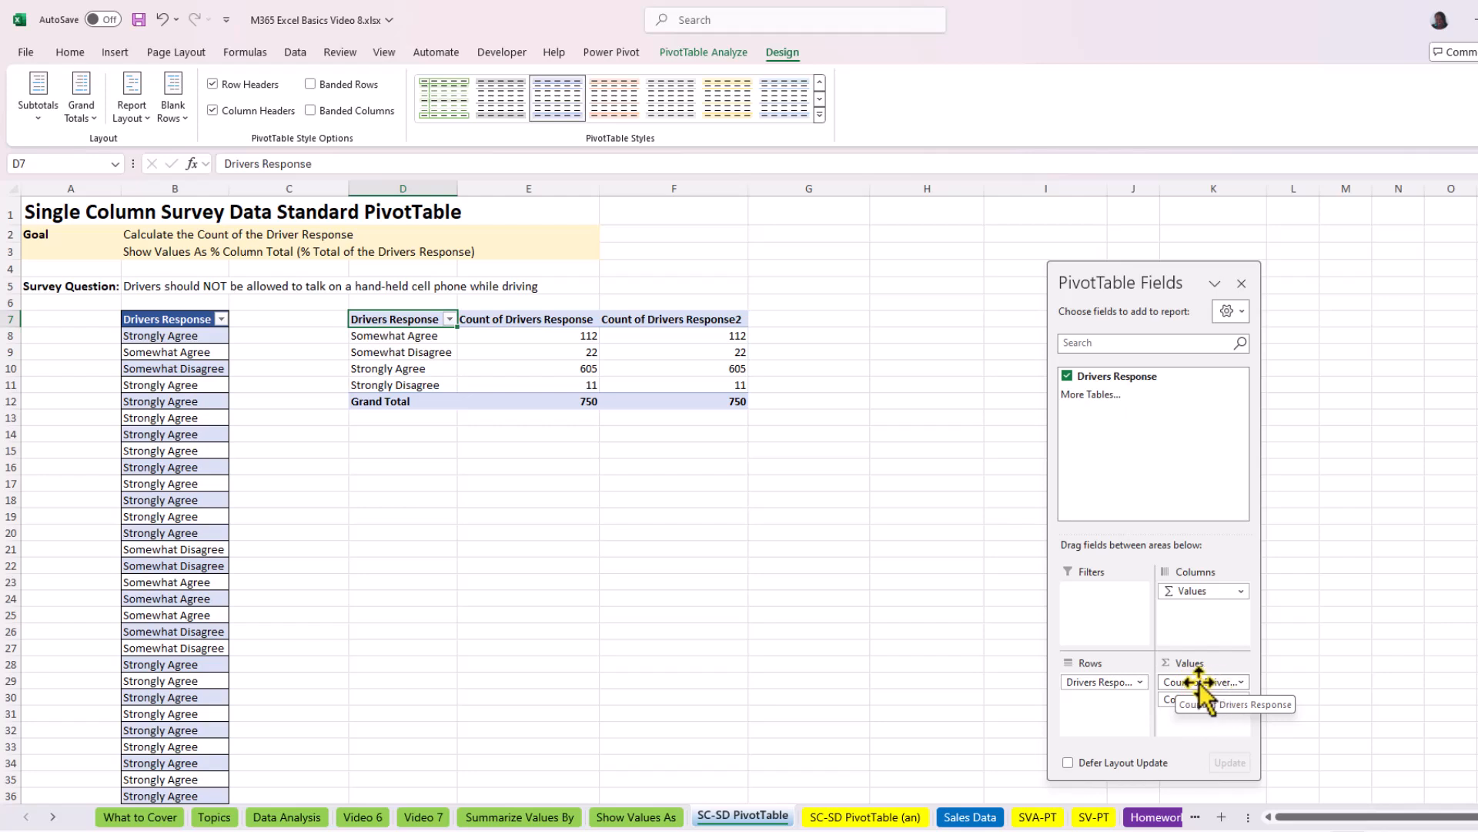
# Examine the Summarize Values By and Show Values As options in the first count field's Value Field Settings, and cancel
pyautogui.click(1242, 680)
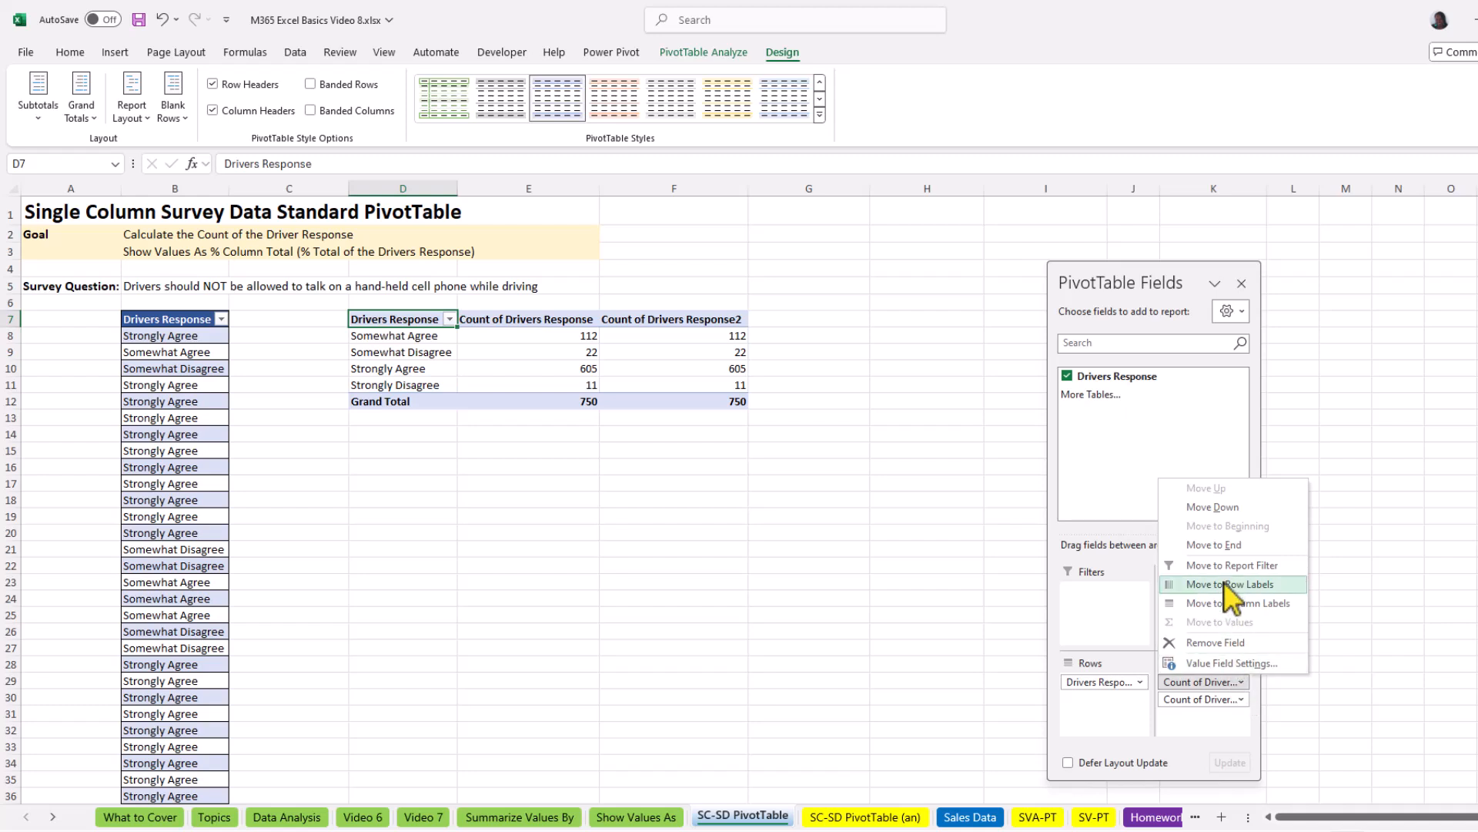
pyautogui.click(1221, 663)
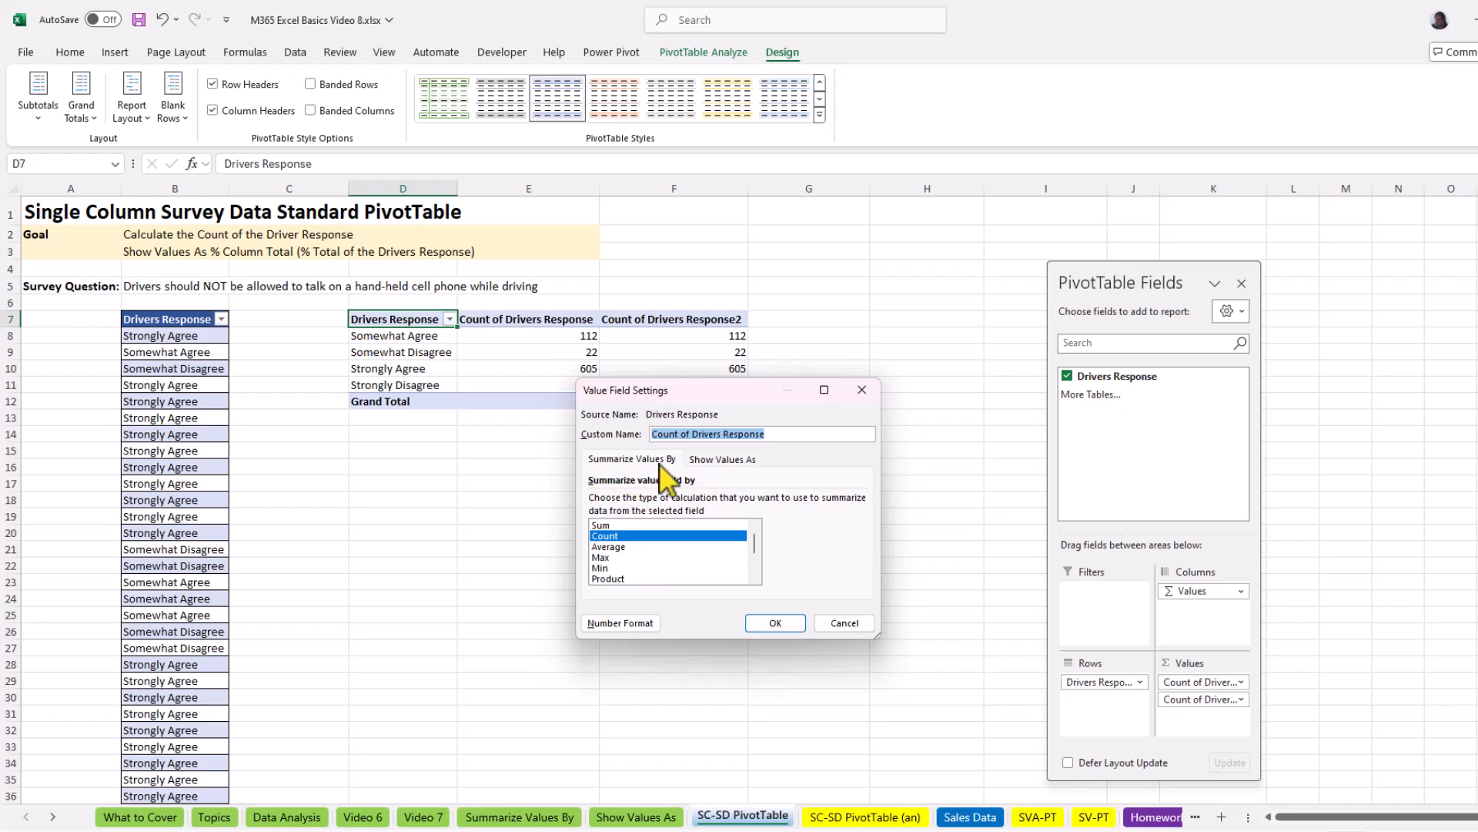
pyautogui.click(722, 460)
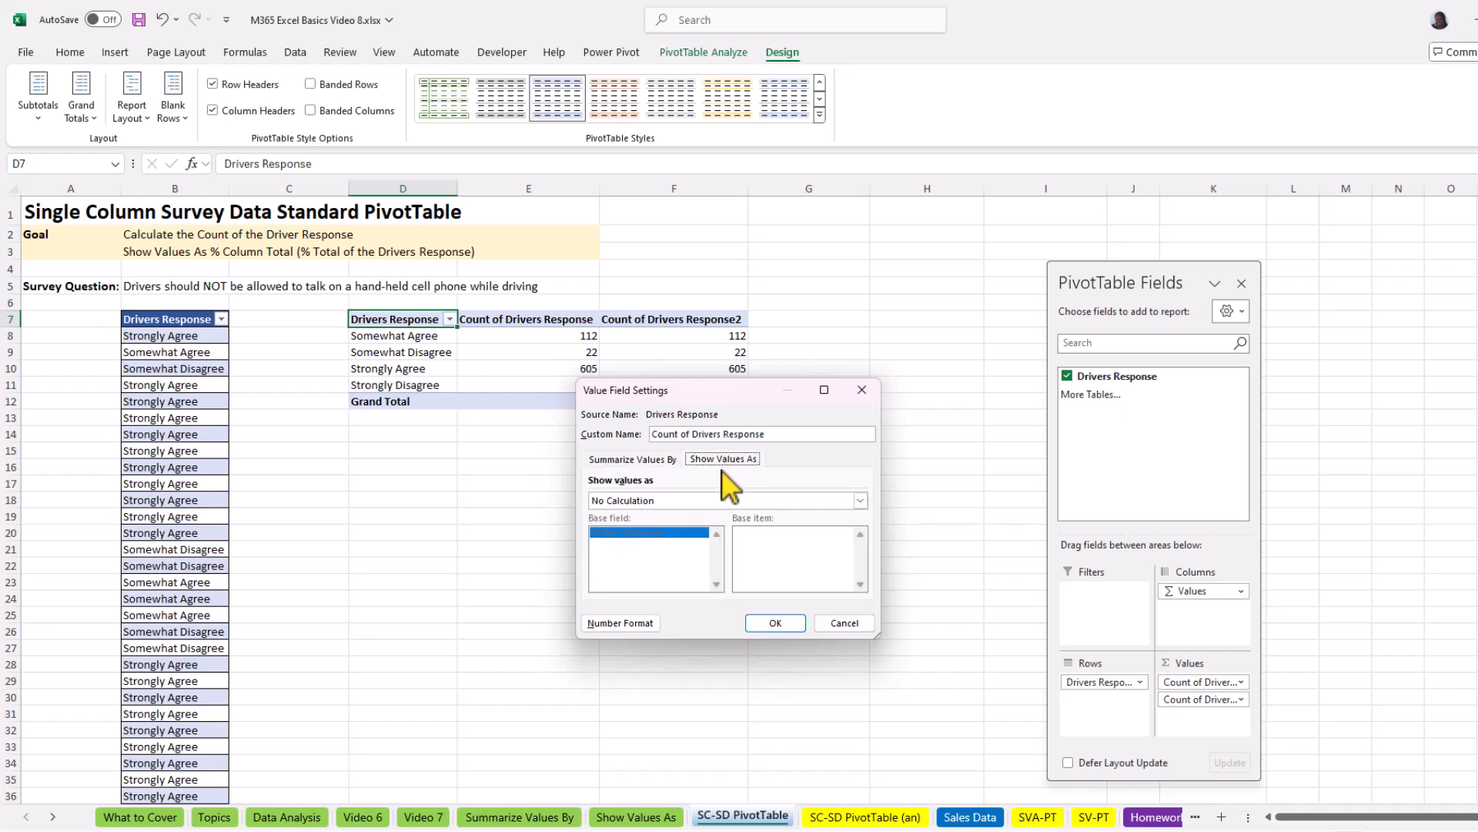
pyautogui.click(631, 459)
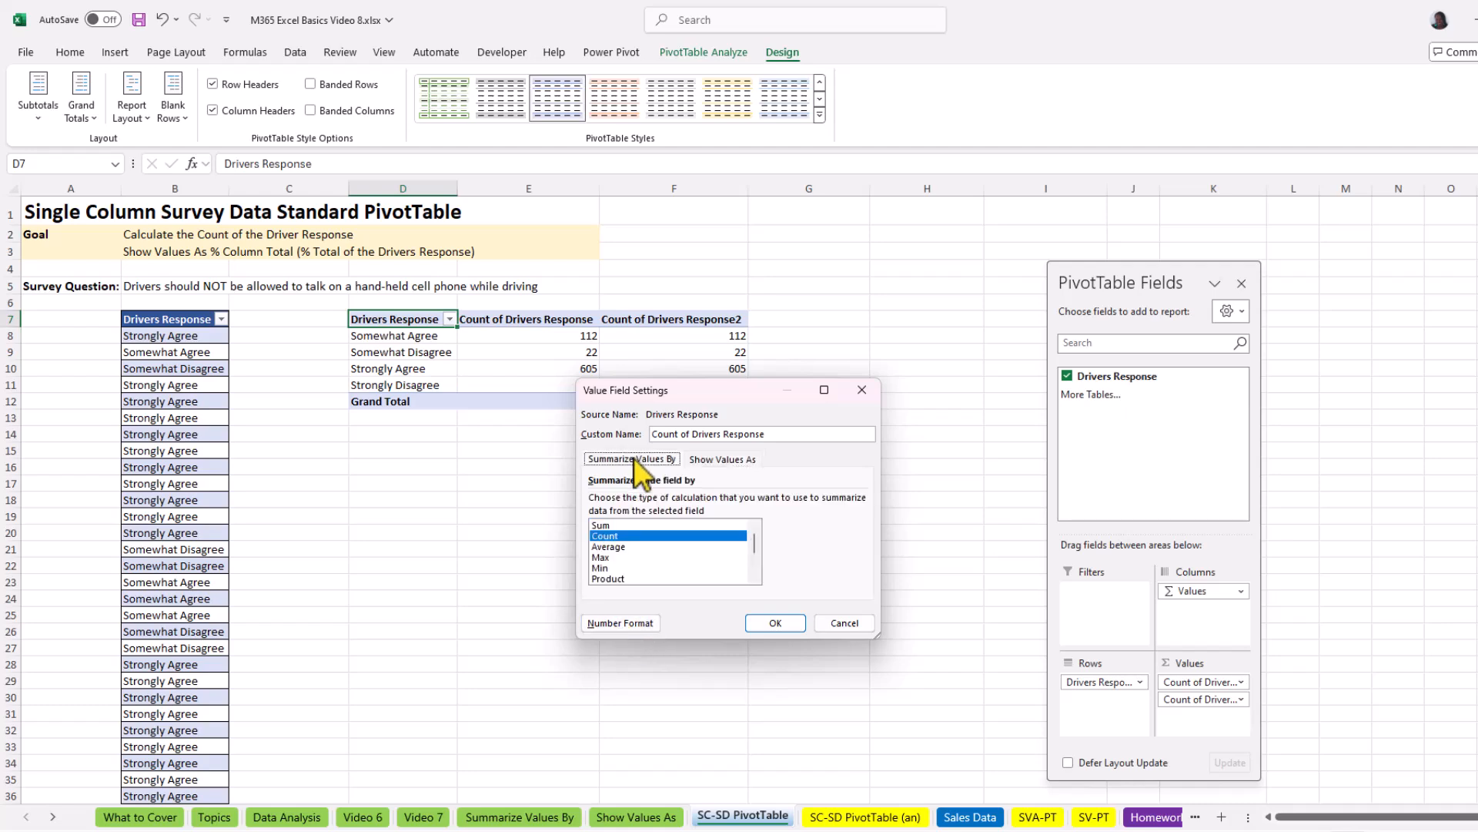
pyautogui.click(852, 623)
pyautogui.click(585, 320)
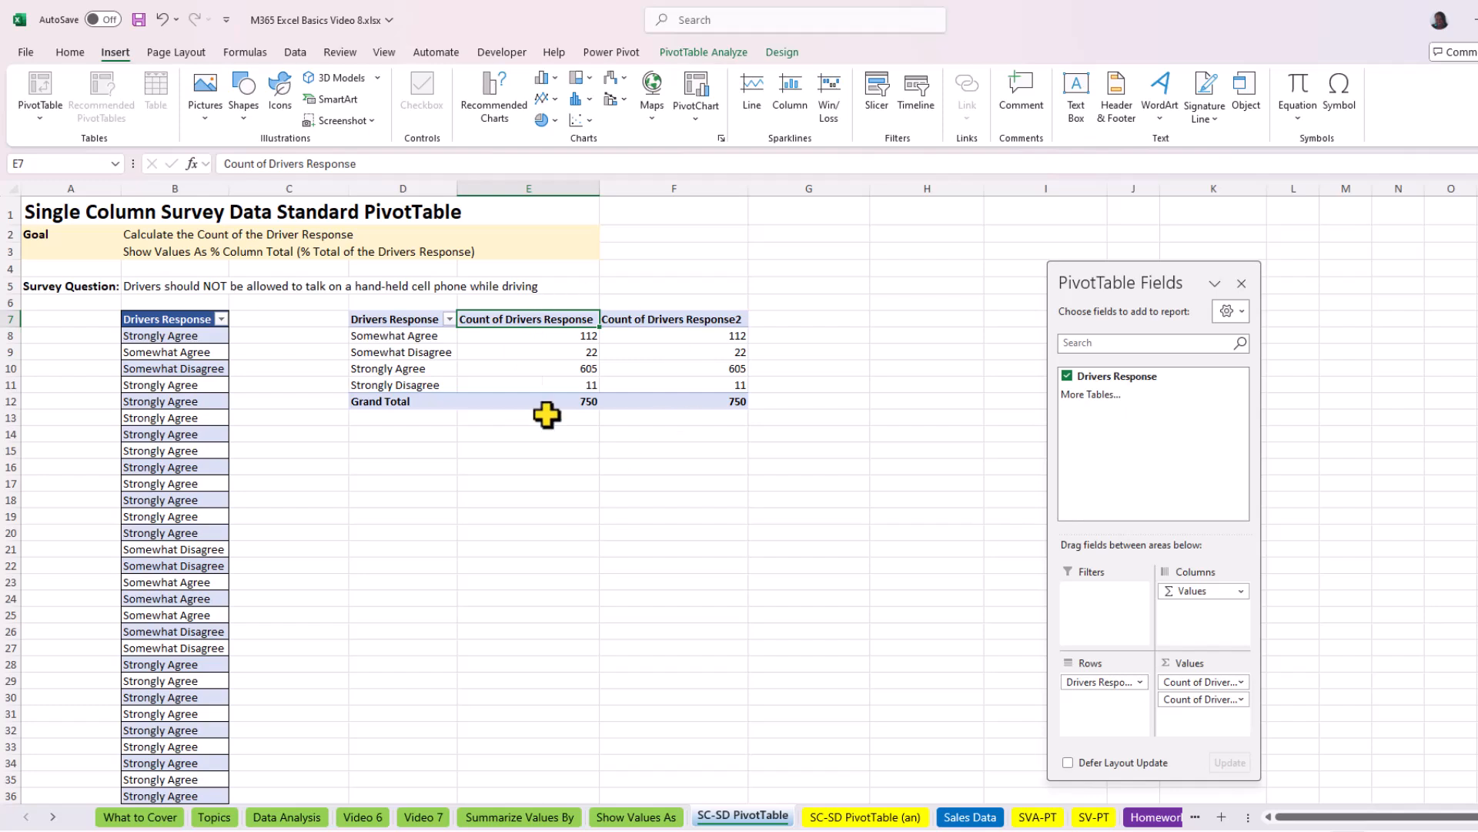
# View the Value Field Settings of the second Drivers Response count field from its header cell, and close them without changes
pyautogui.moveTo(567, 401)
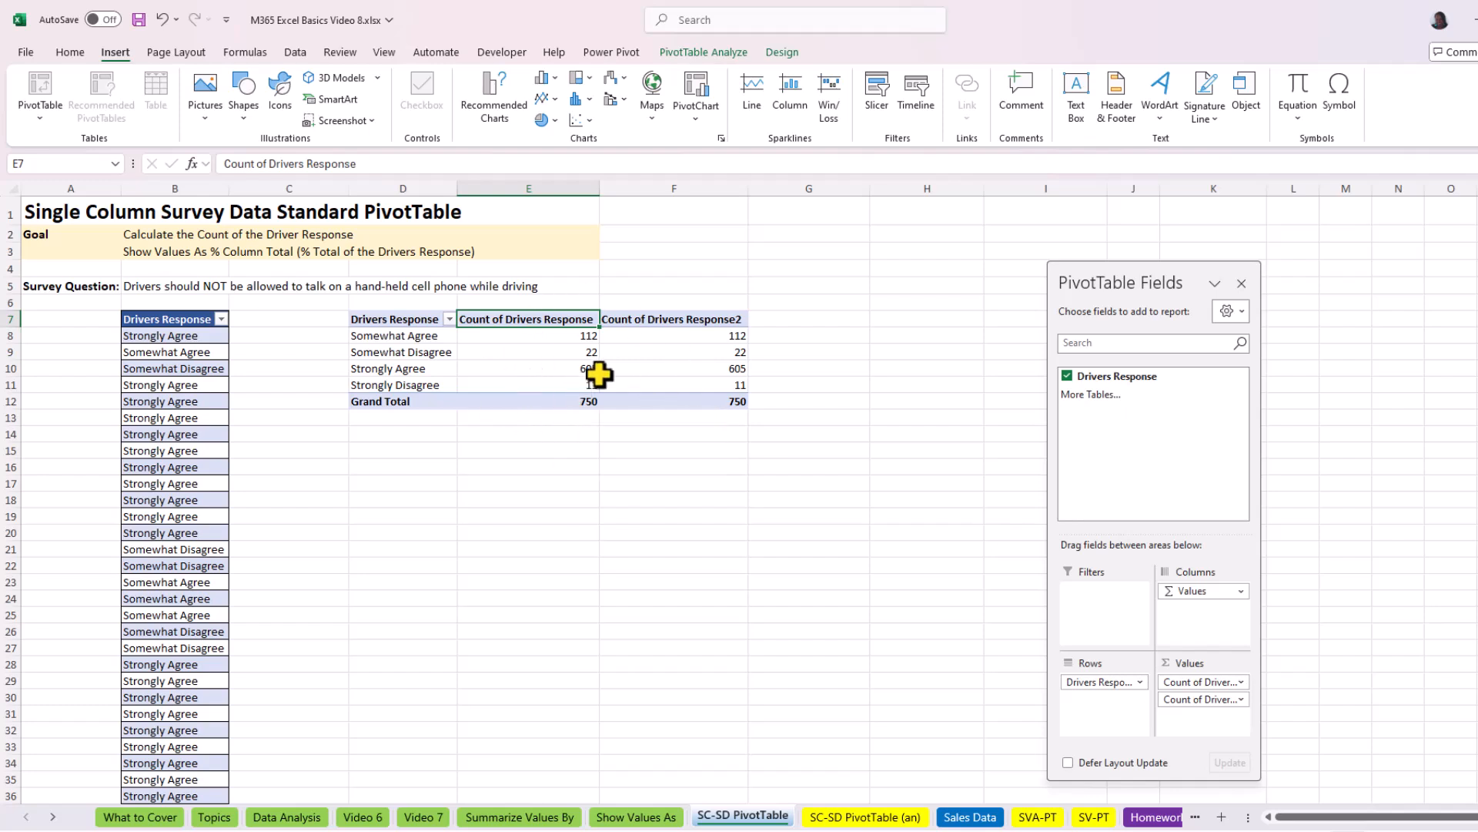
pyautogui.click(664, 319)
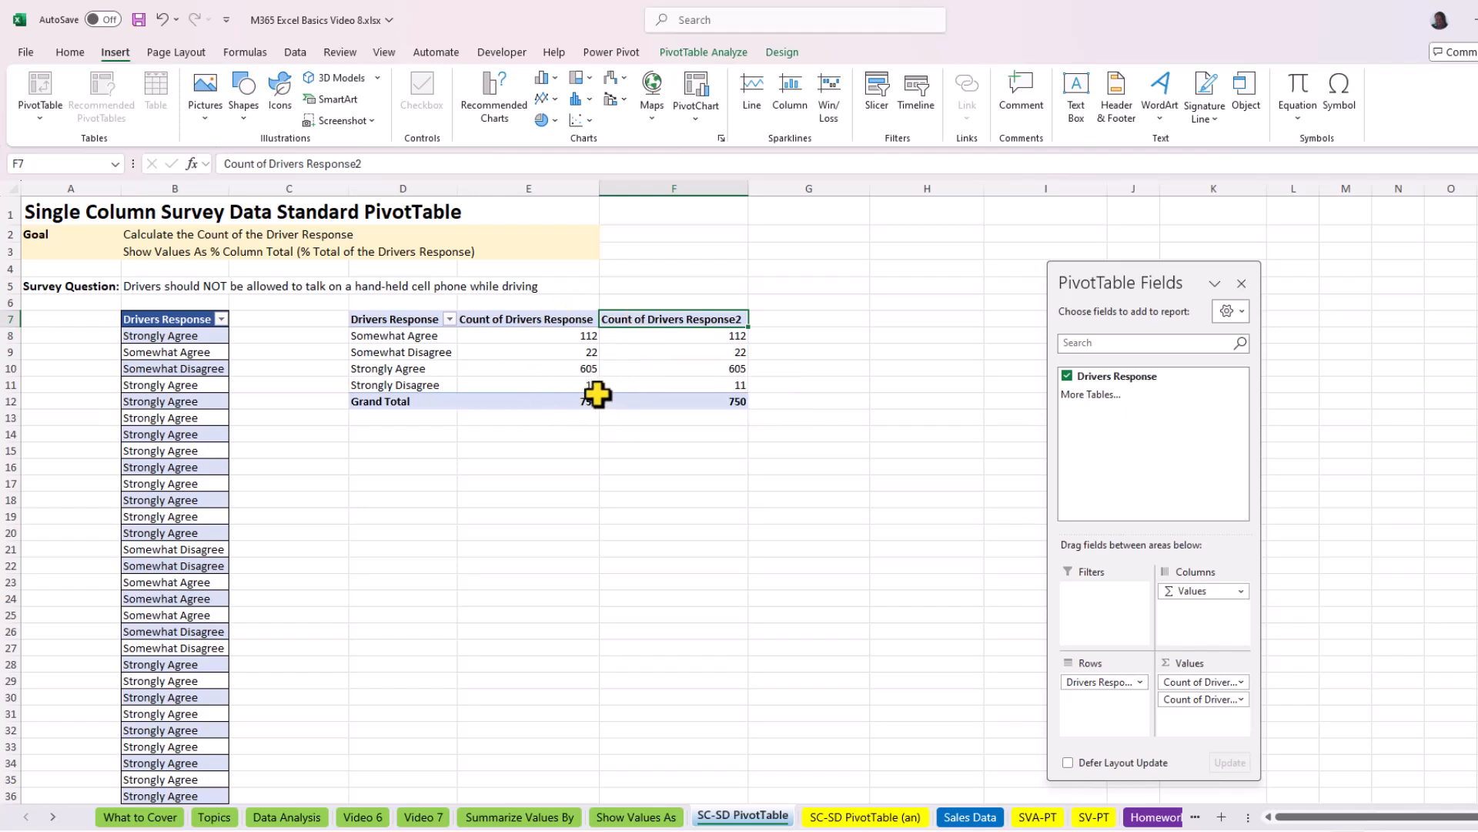
pyautogui.click(714, 52)
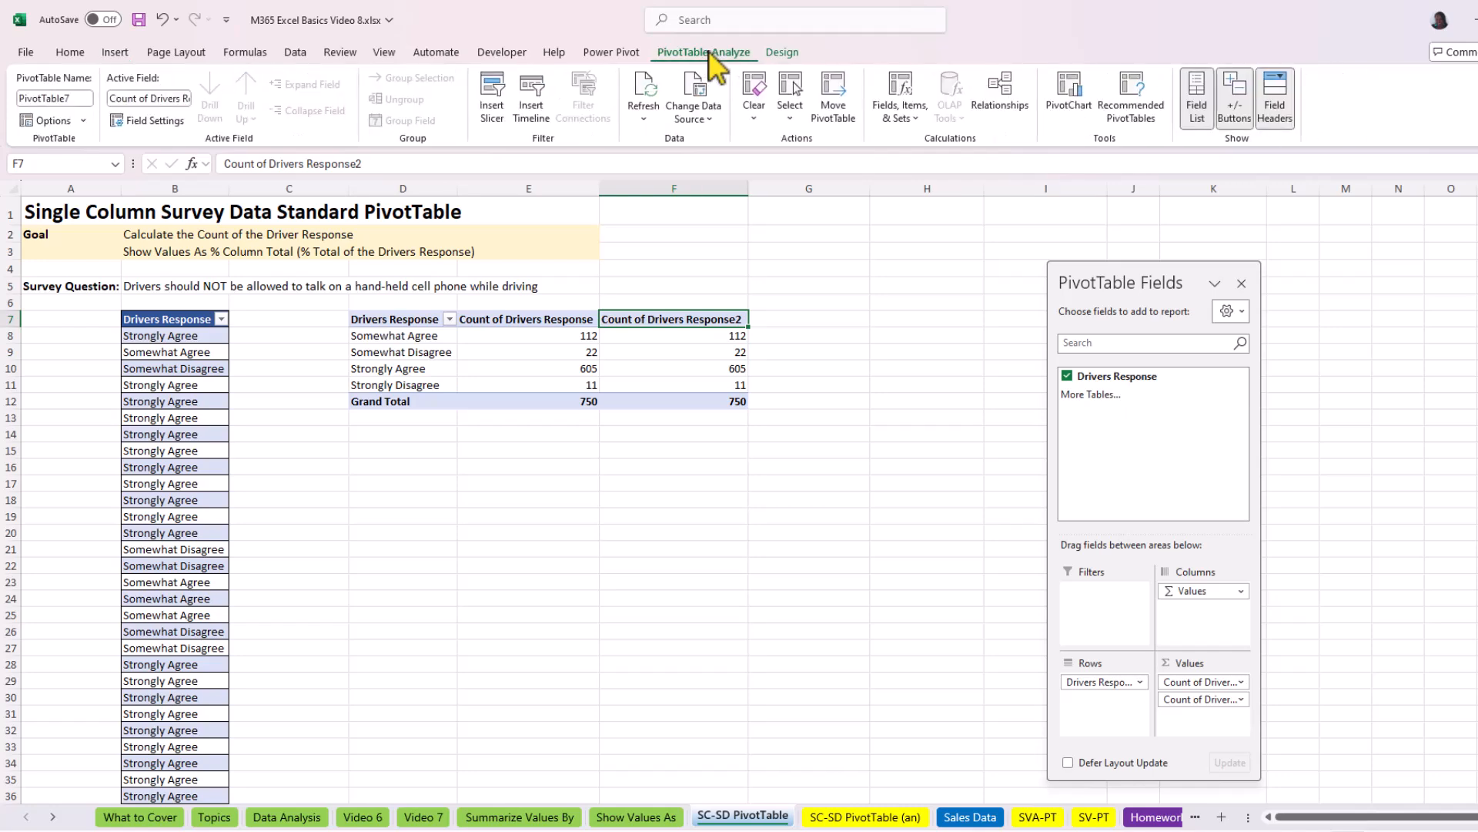
pyautogui.click(165, 123)
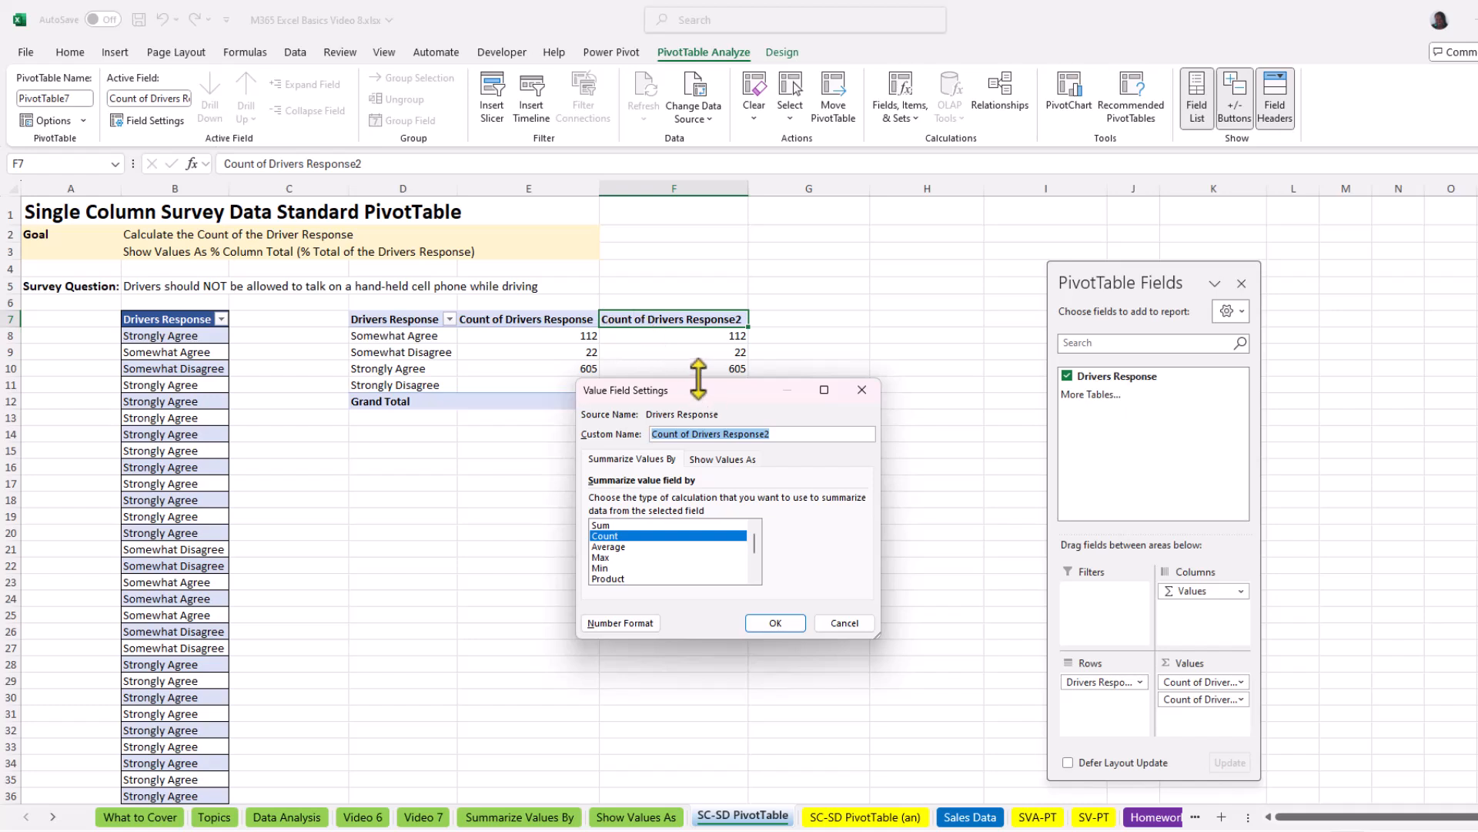
pyautogui.moveTo(699, 386); pyautogui.dragTo(745, 293)
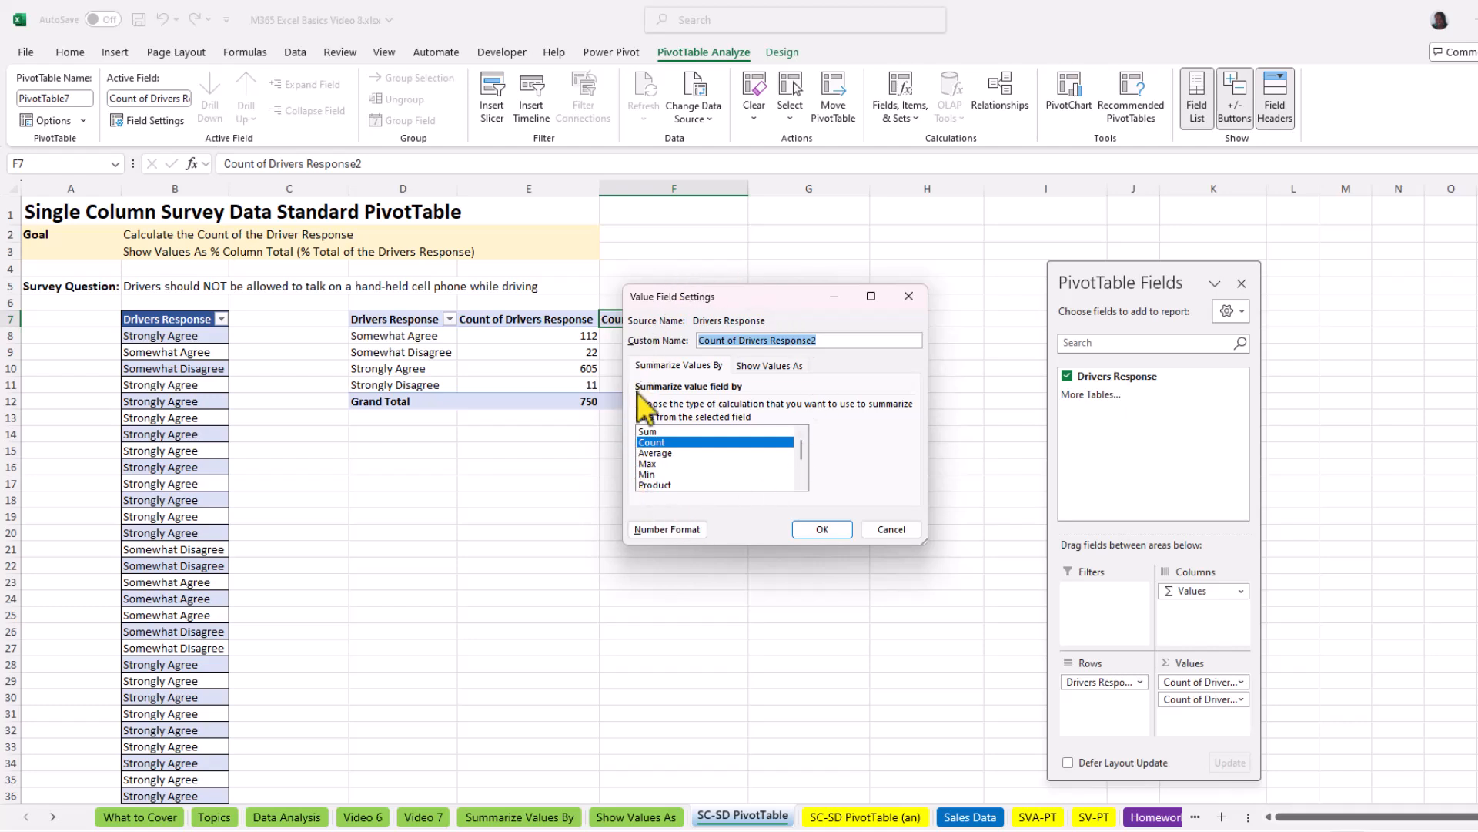
pyautogui.click(888, 530)
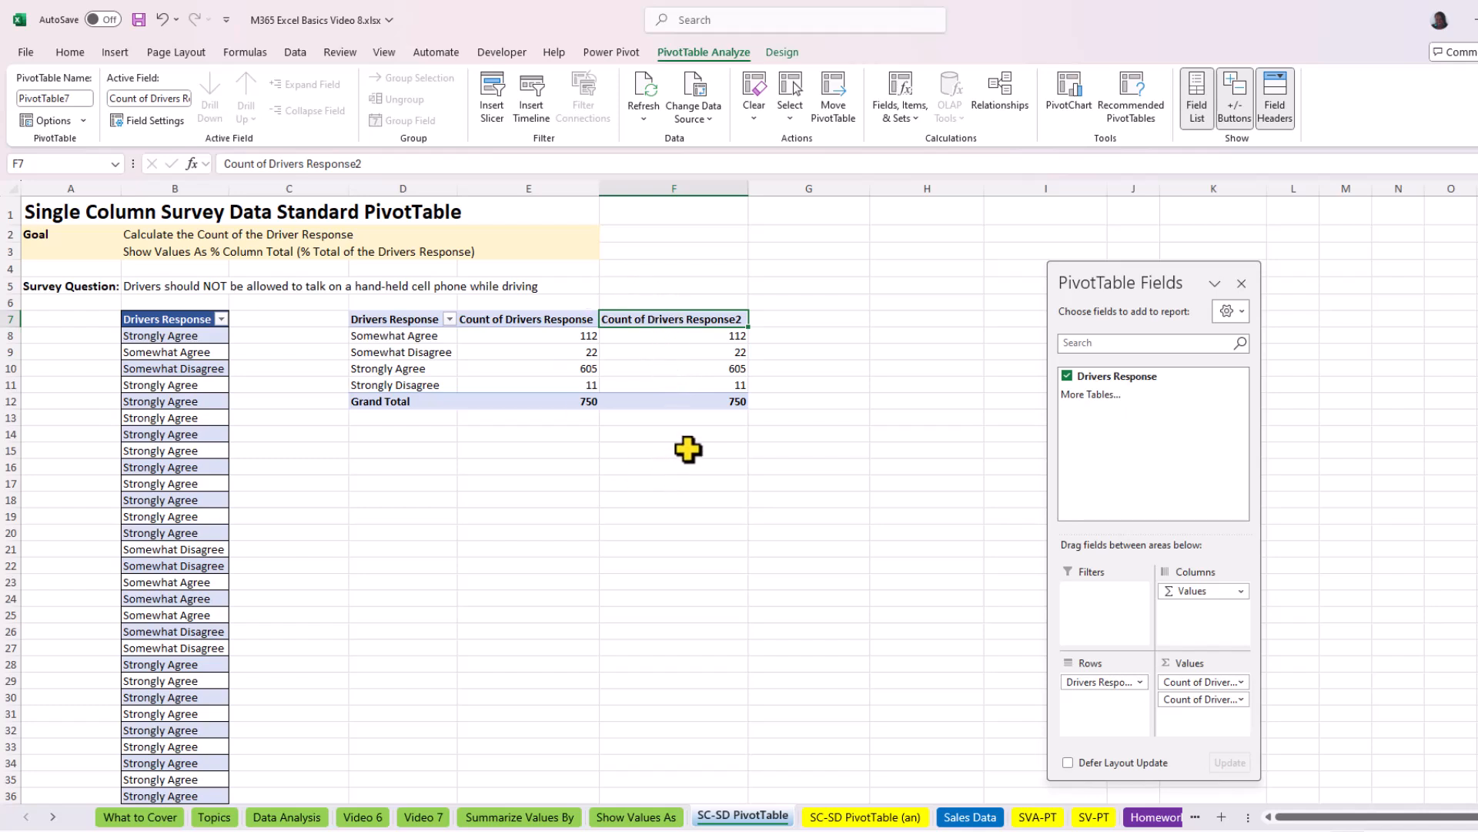
pyautogui.doubleClick(677, 319)
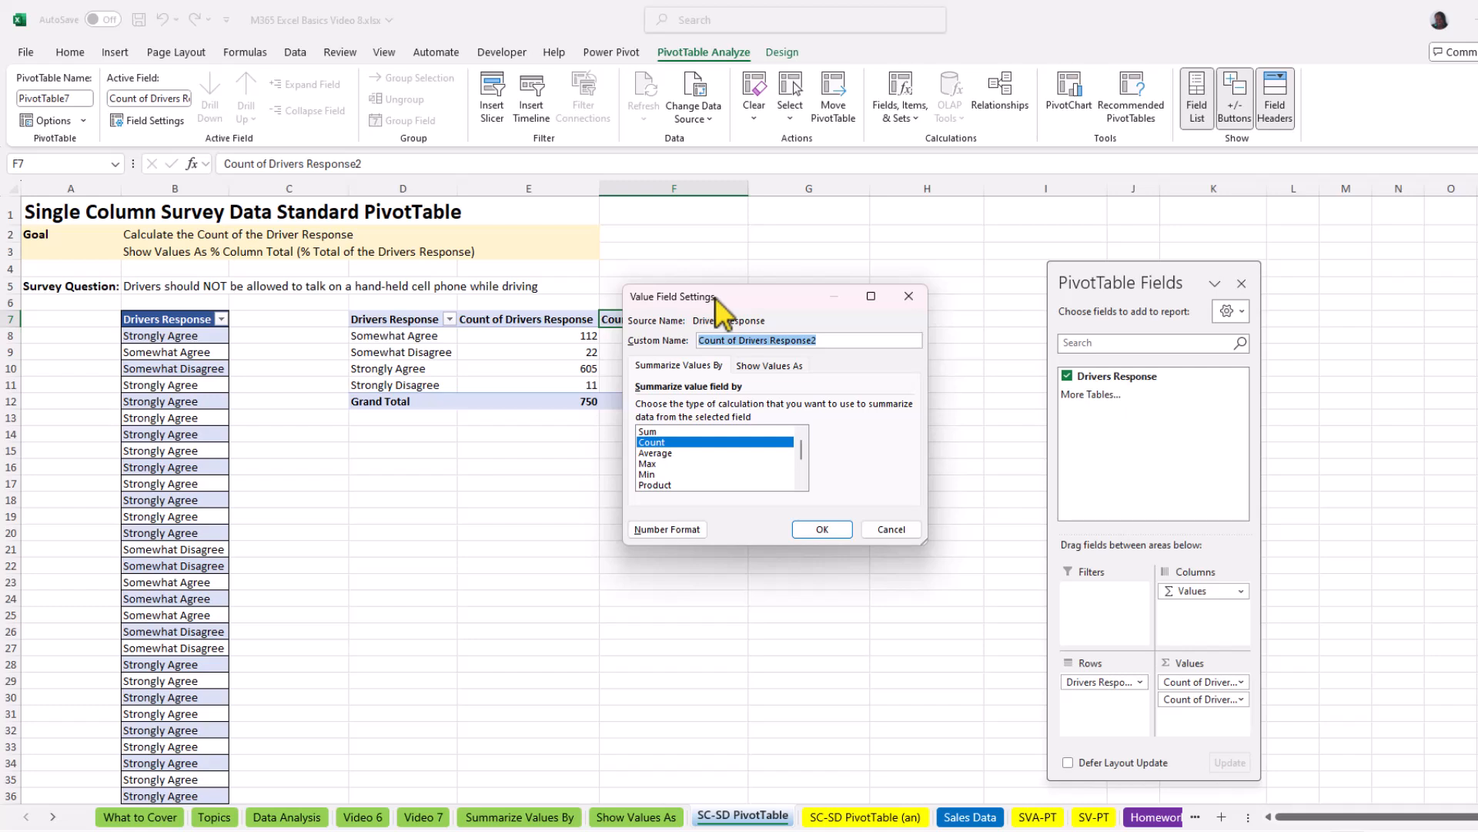
pyautogui.press('Return')
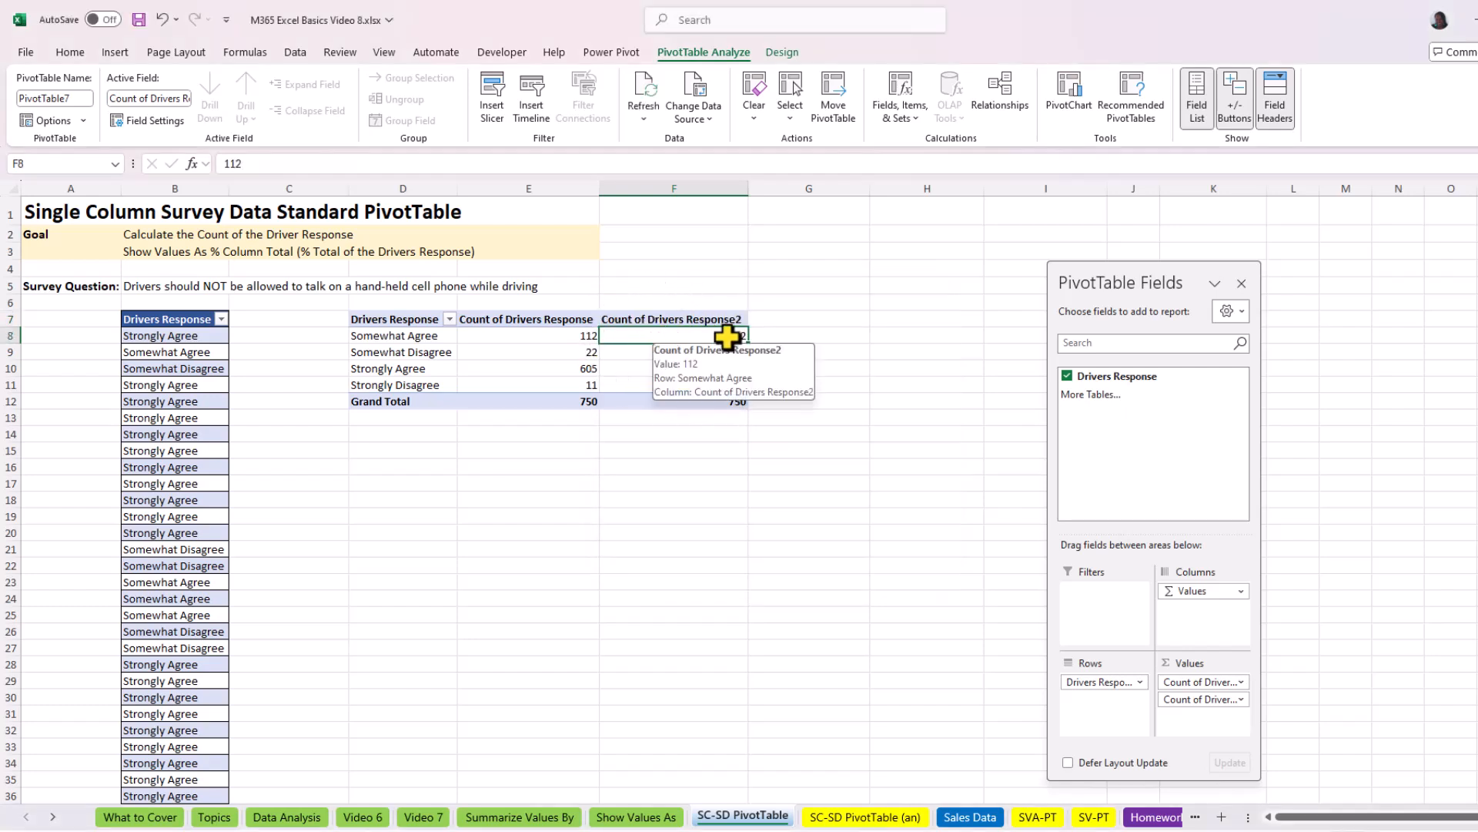
# Examine the list of Show Values As calculations for the second count field, and cancel the settings
pyautogui.rightClick(673, 334)
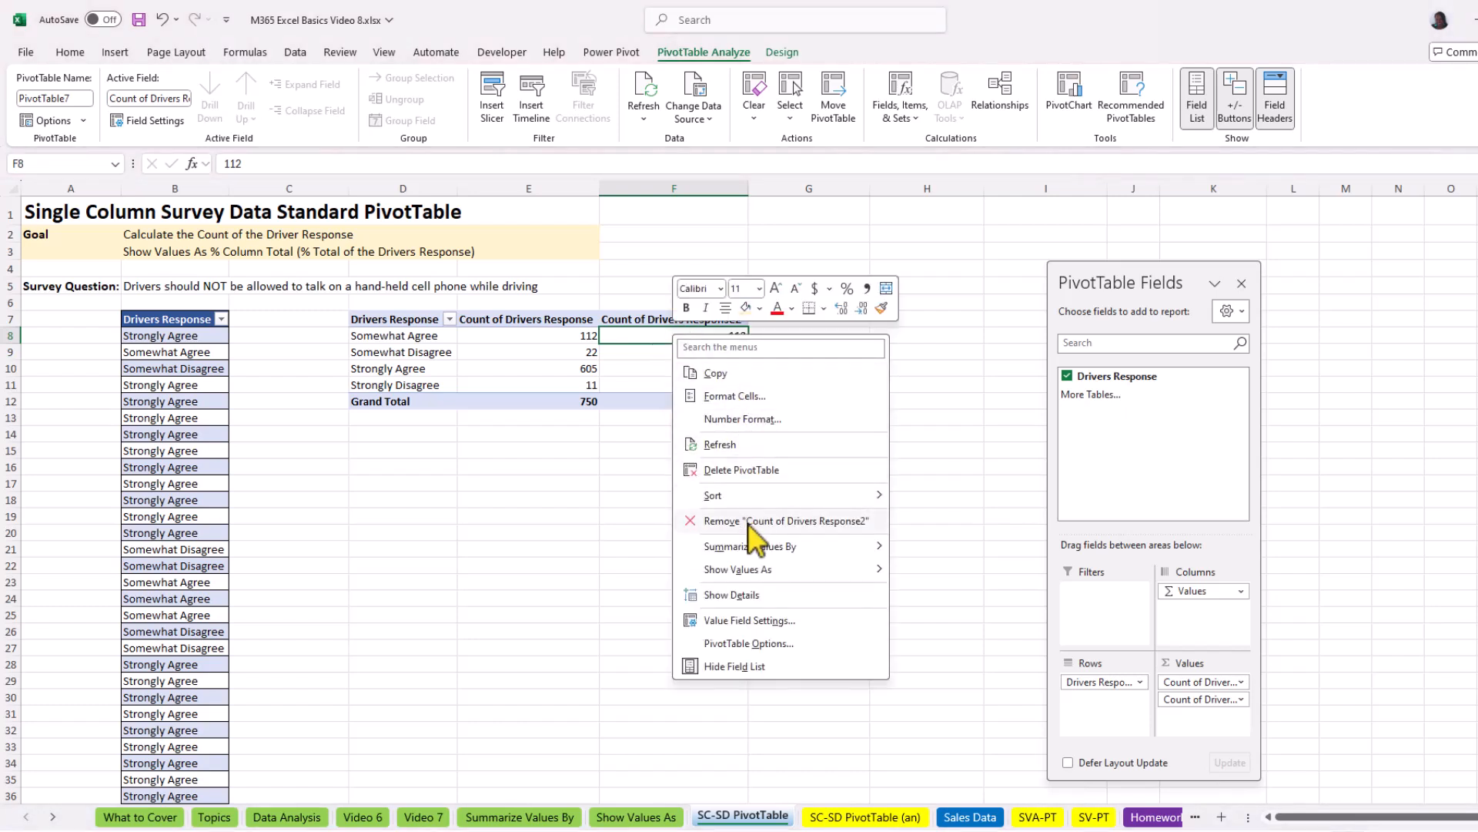
pyautogui.click(733, 620)
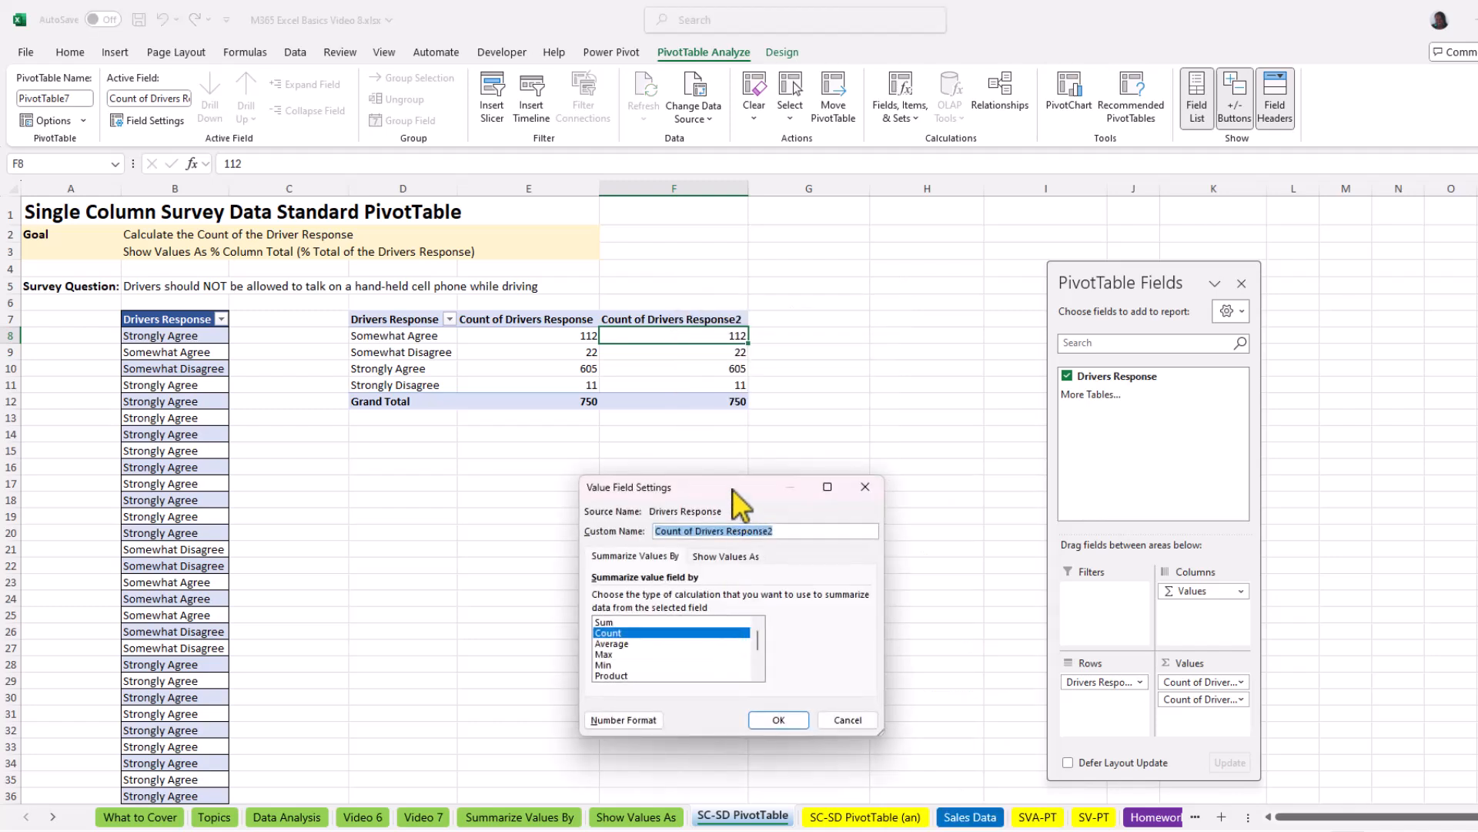
pyautogui.moveTo(732, 485); pyautogui.dragTo(776, 435)
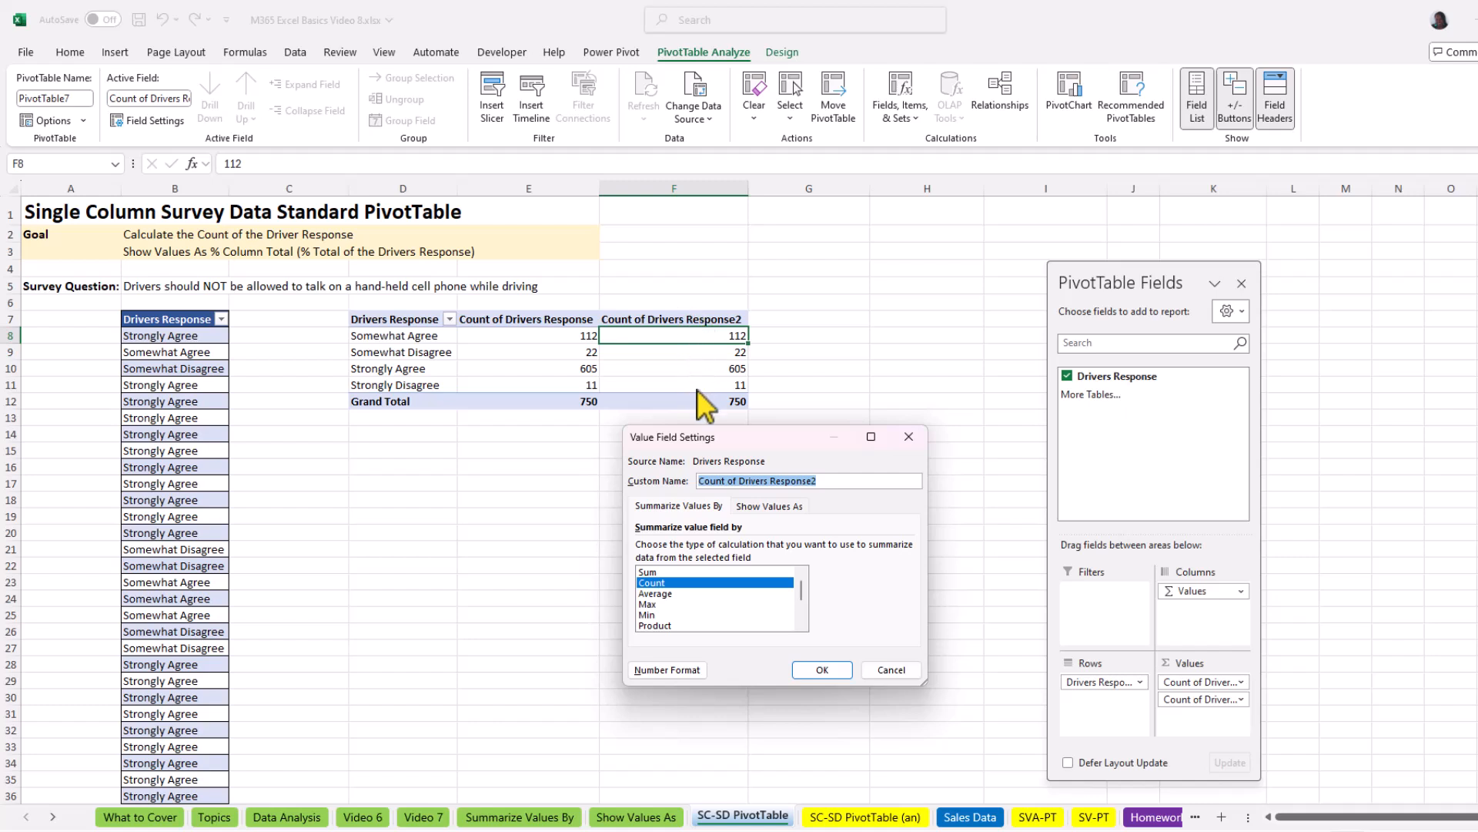
pyautogui.click(770, 506)
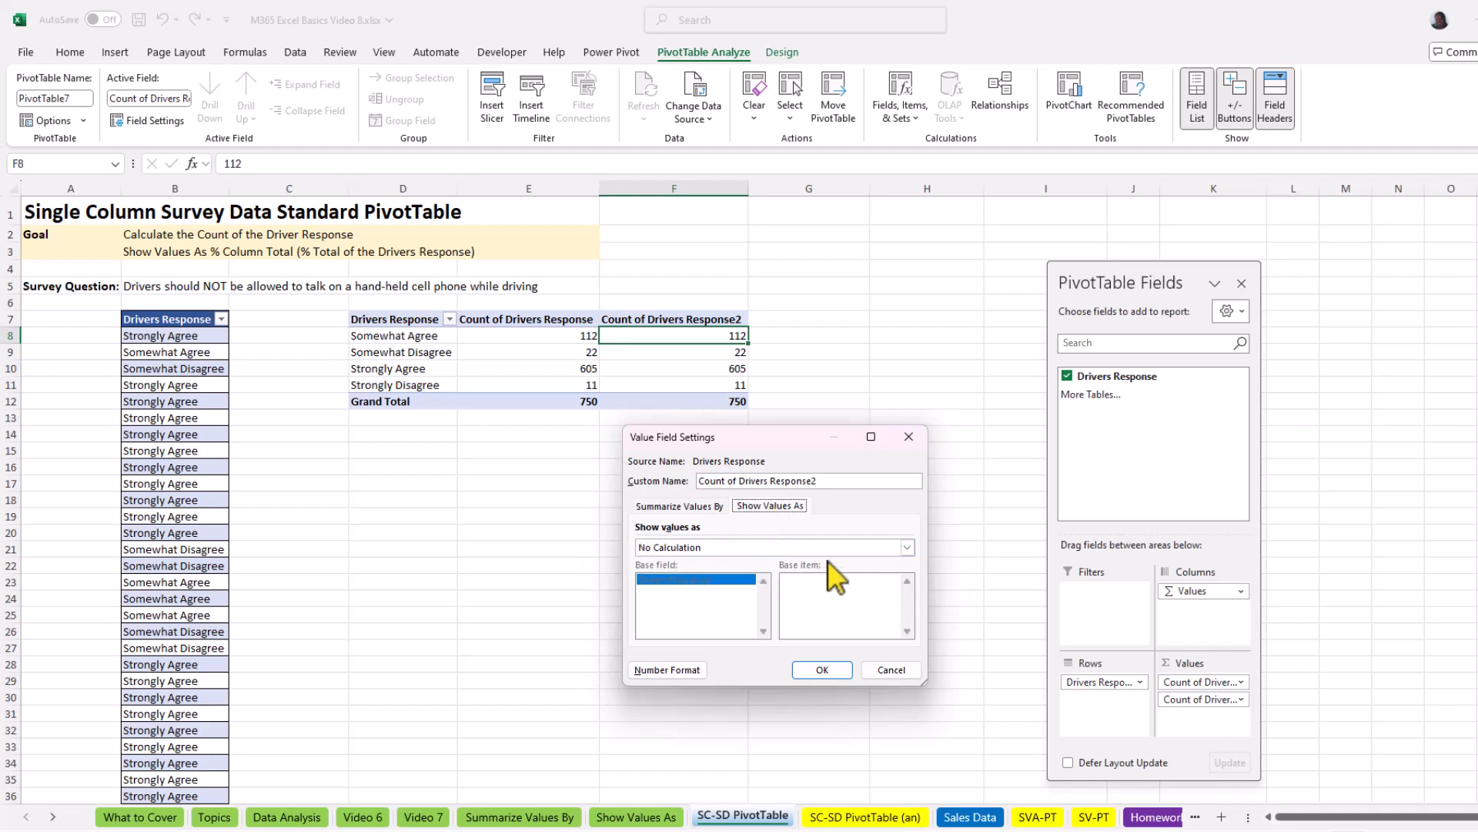
pyautogui.click(907, 546)
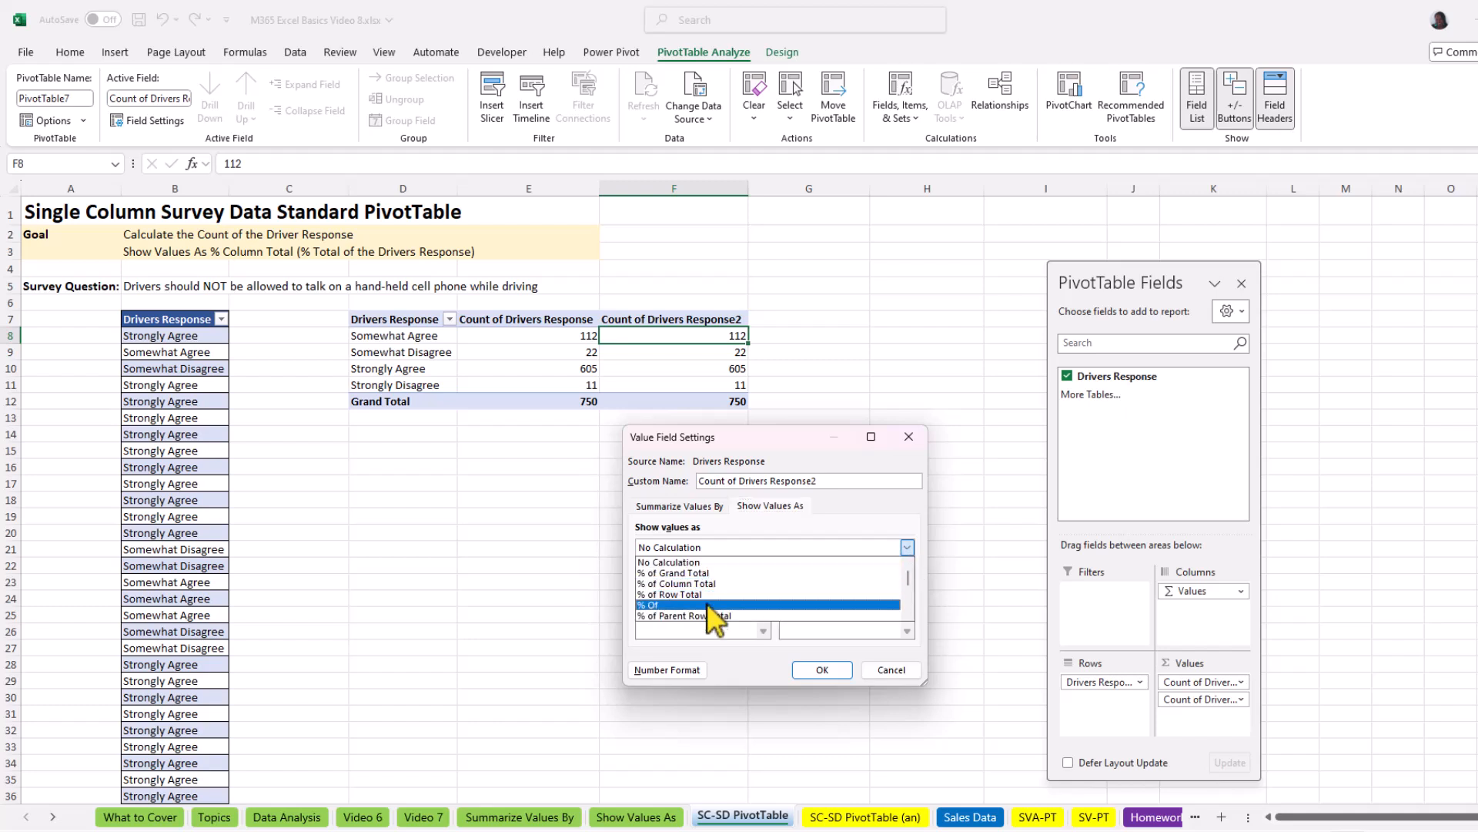
pyautogui.moveTo(907, 574)
pyautogui.mouseDown()
pyautogui.moveTo(907, 608)
pyautogui.moveTo(908, 561)
pyautogui.mouseUp()
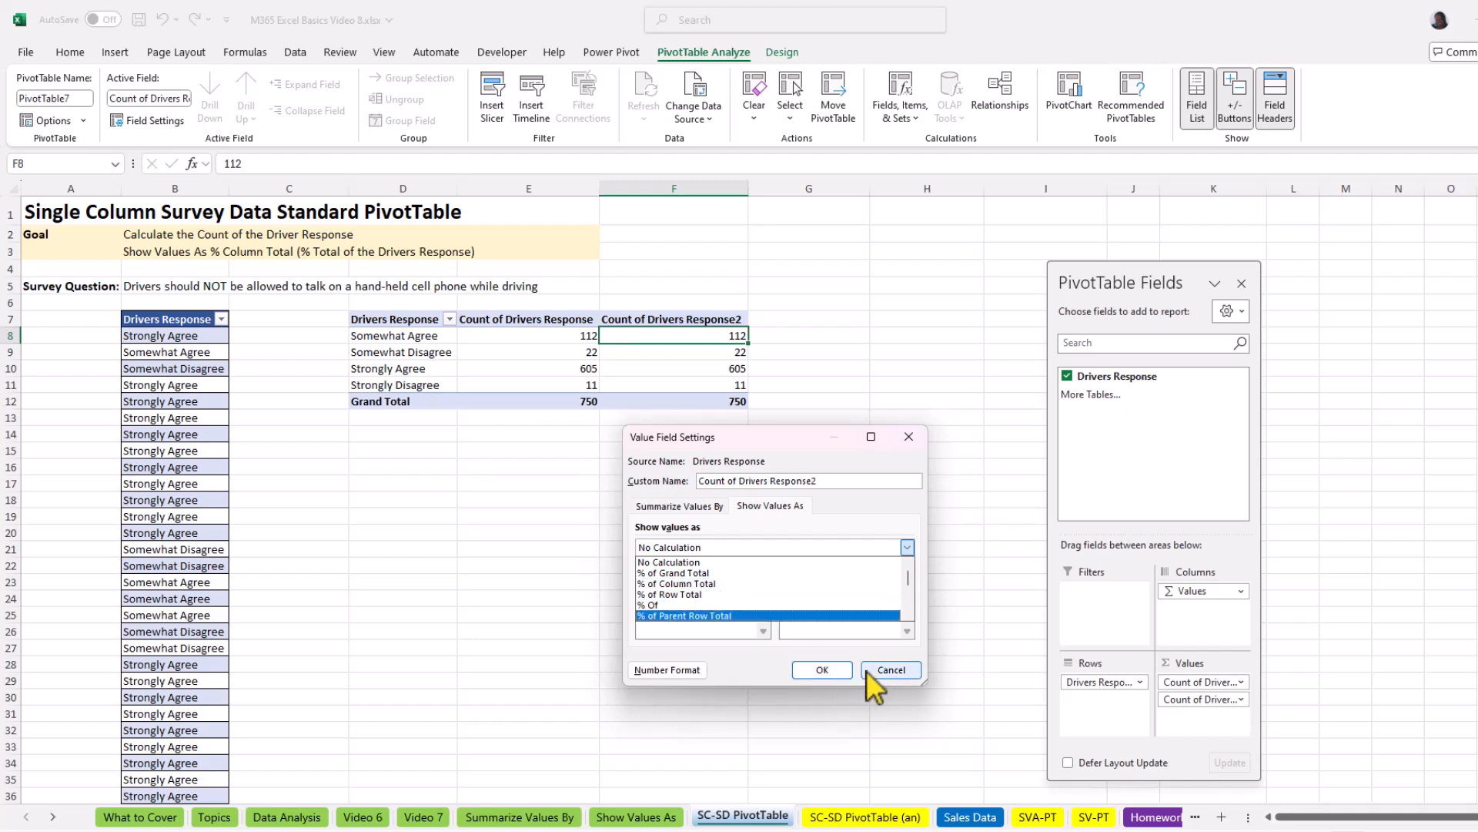
pyautogui.click(898, 670)
pyautogui.click(898, 669)
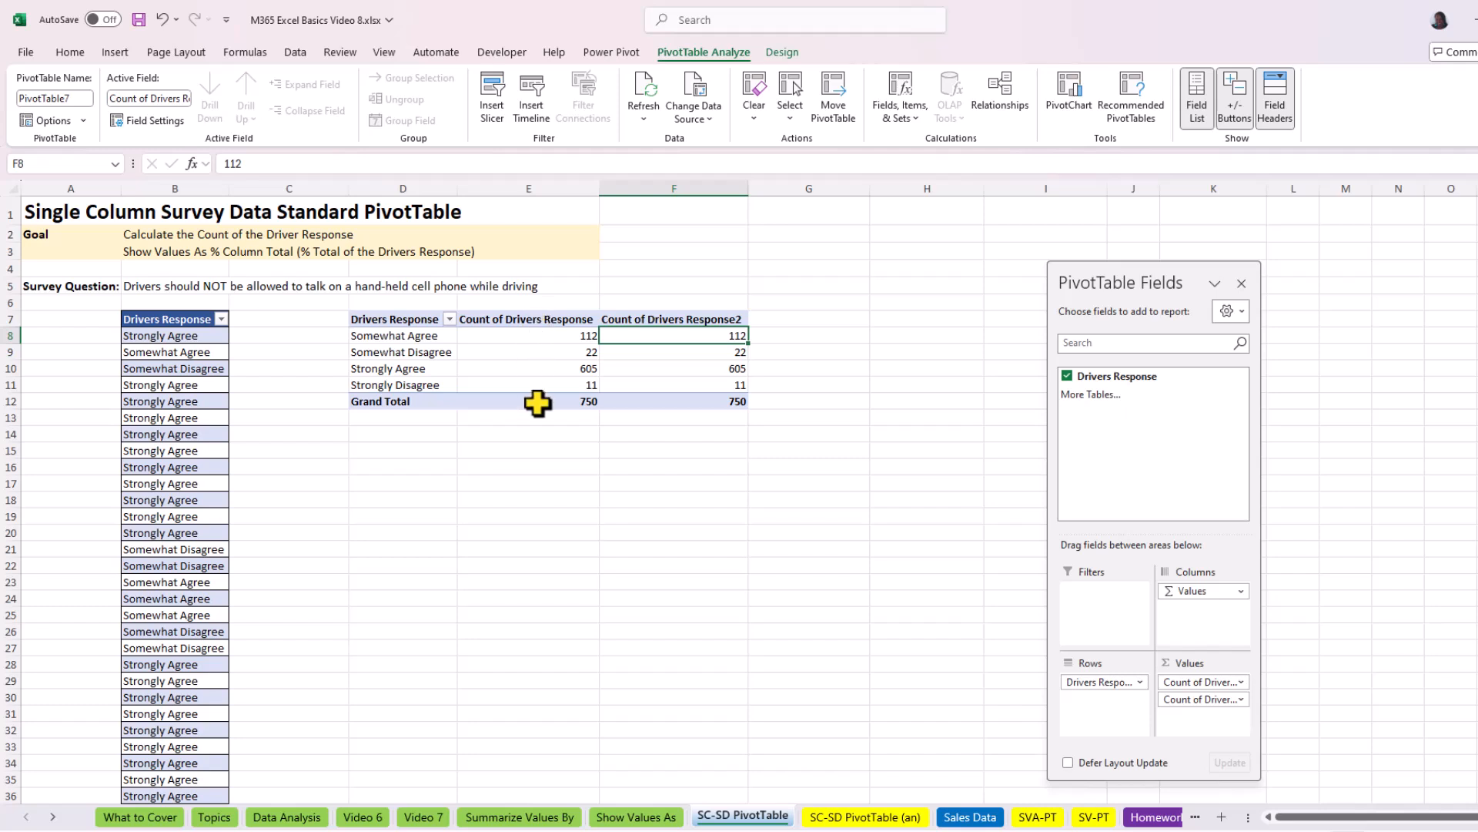
pyautogui.click(554, 335)
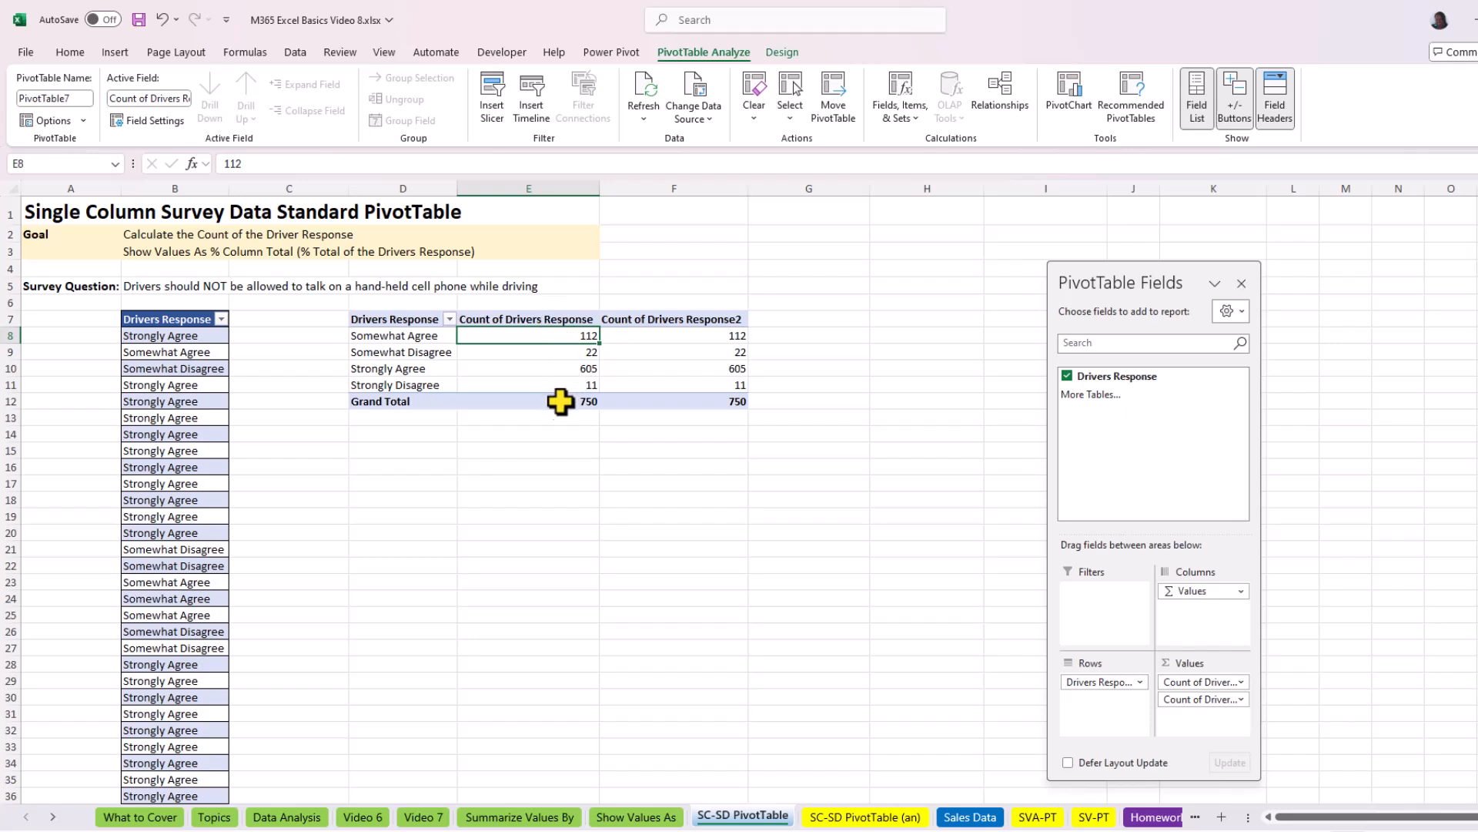
# Try showing the second Drivers Response count field as % of Column Total from its first value cell, and undo it
pyautogui.moveTo(583, 368)
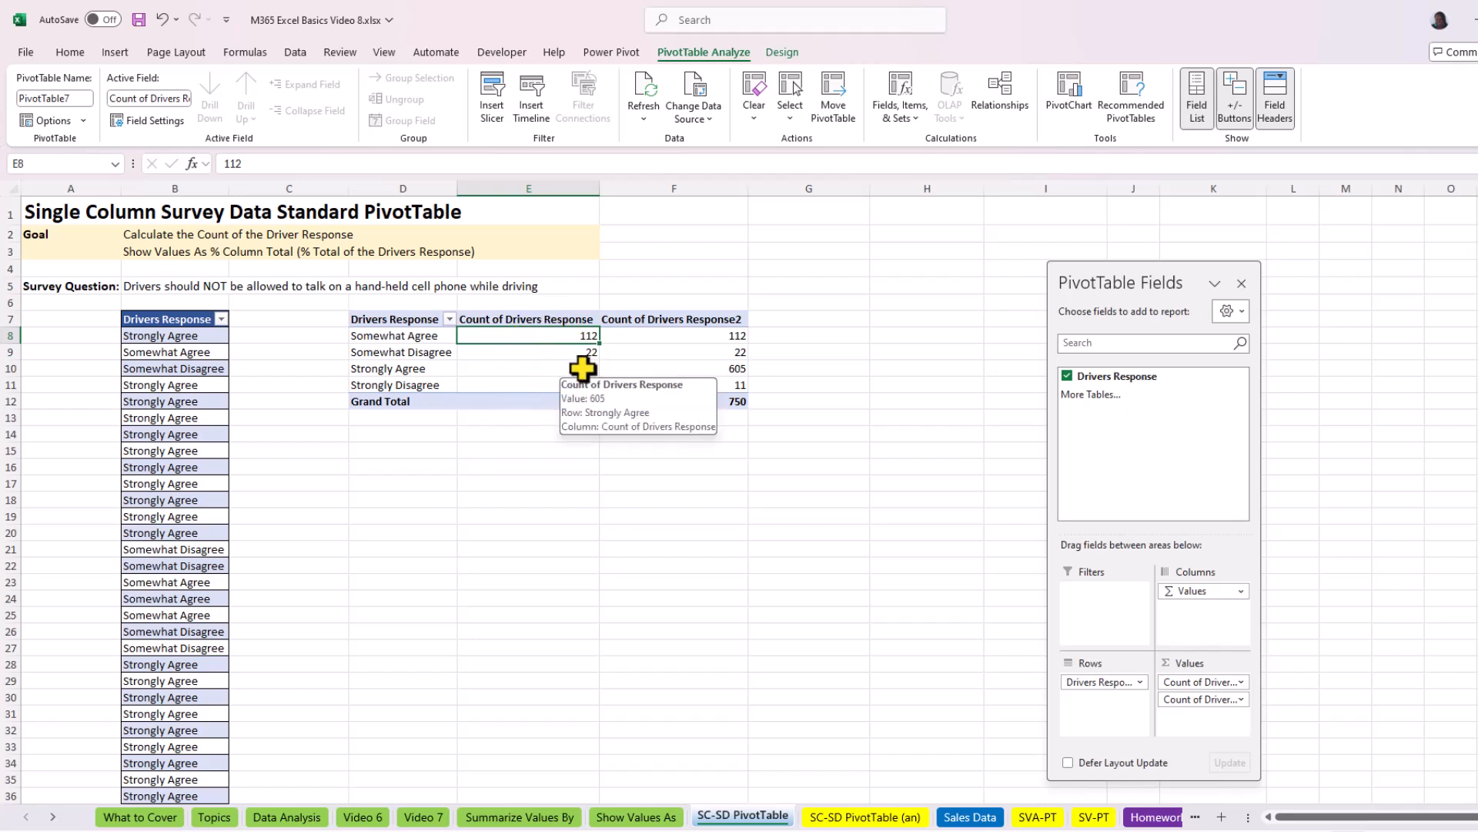
pyautogui.click(663, 335)
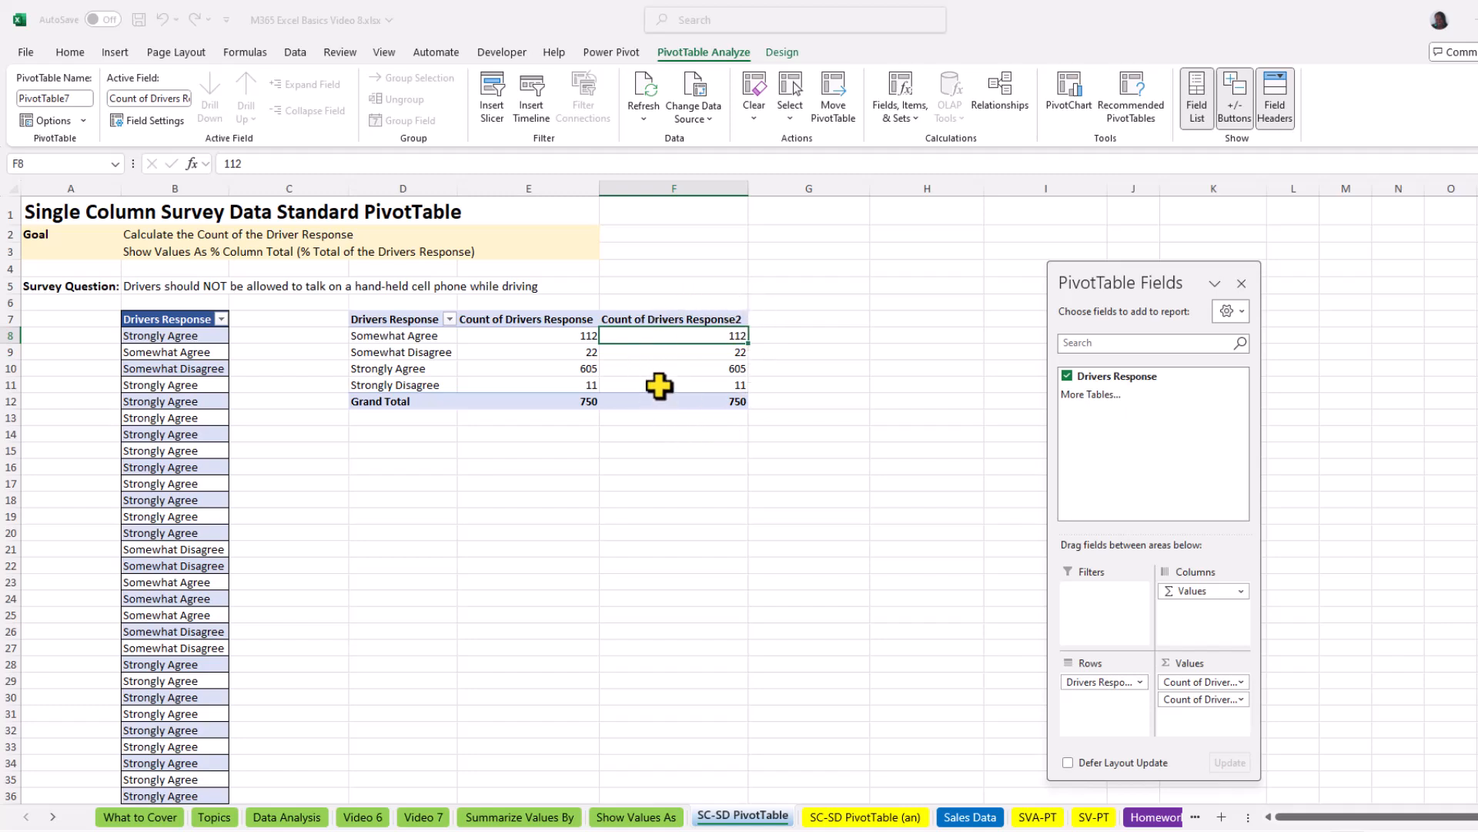
pyautogui.rightClick(671, 335)
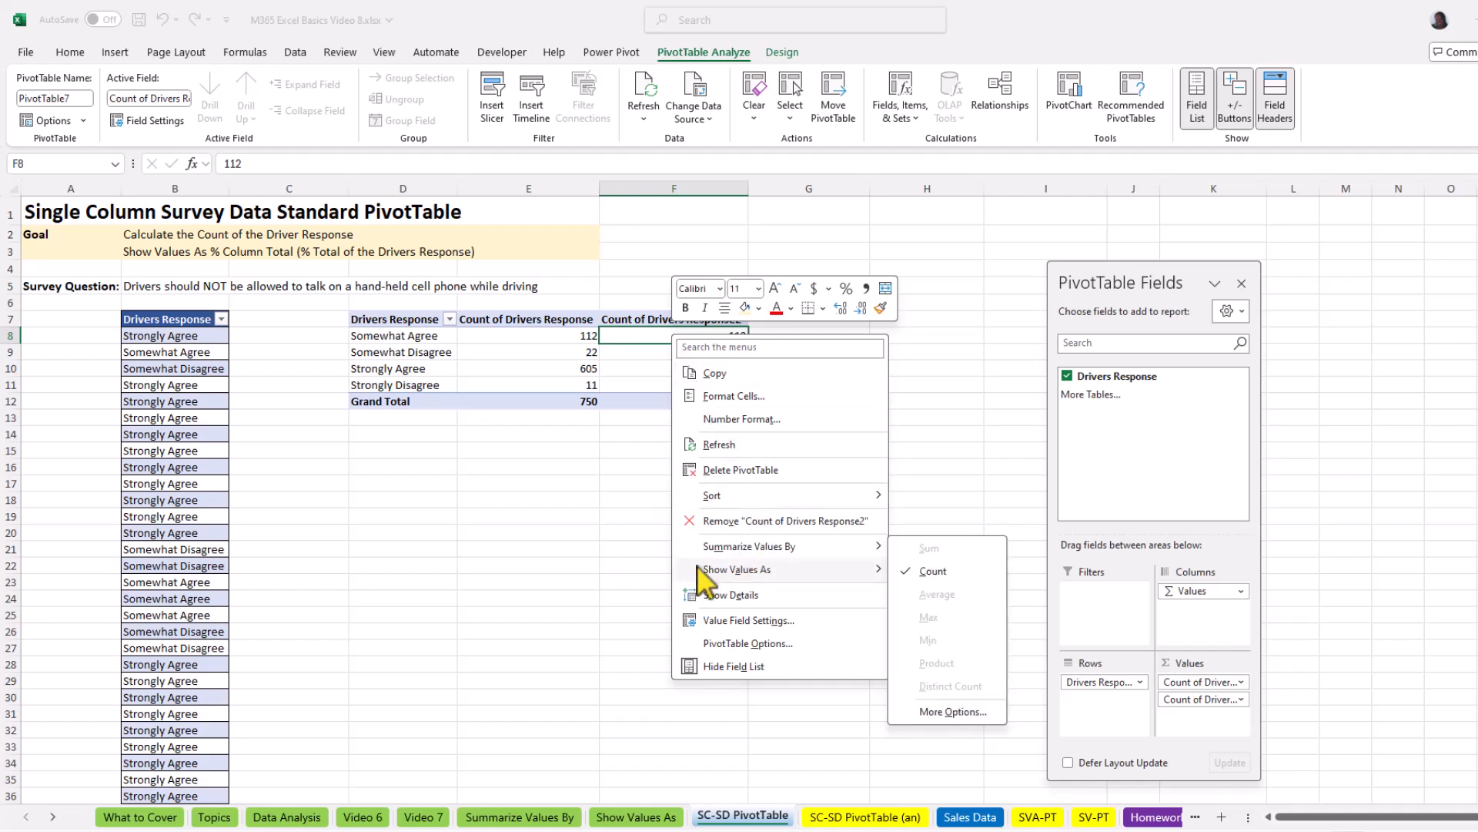
pyautogui.moveTo(712, 571)
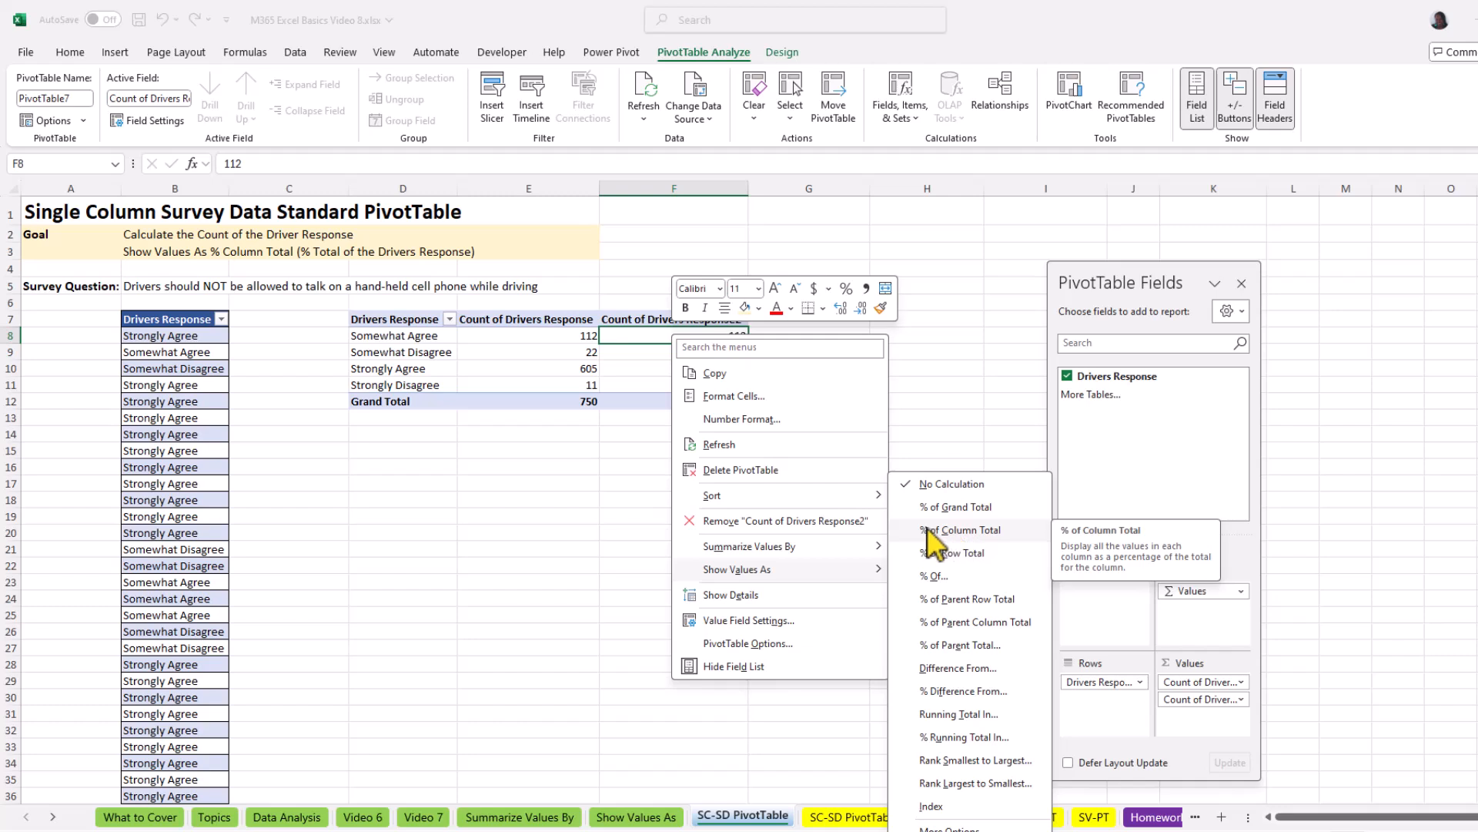
pyautogui.click(962, 532)
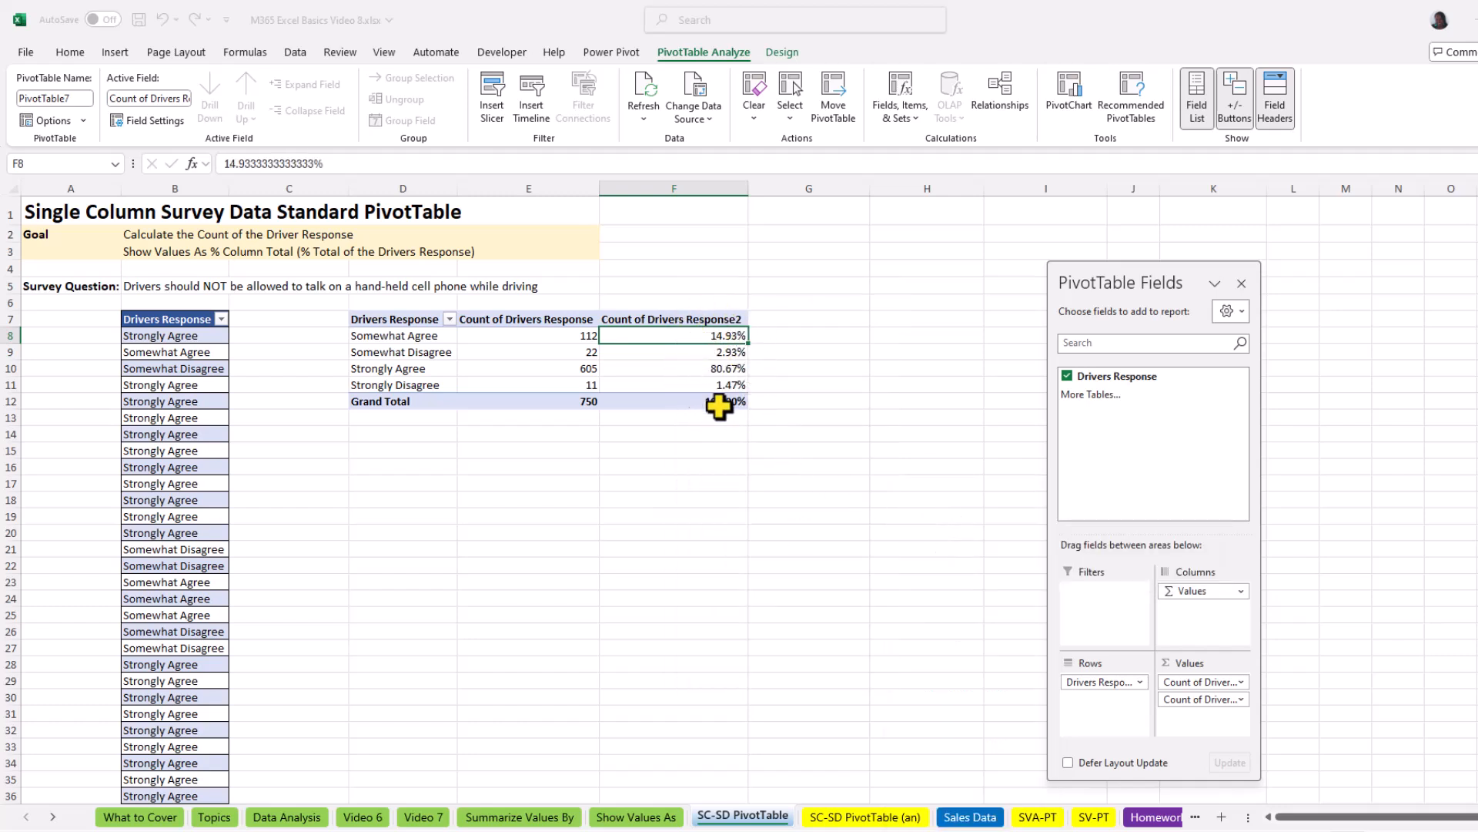
pyautogui.moveTo(728, 397)
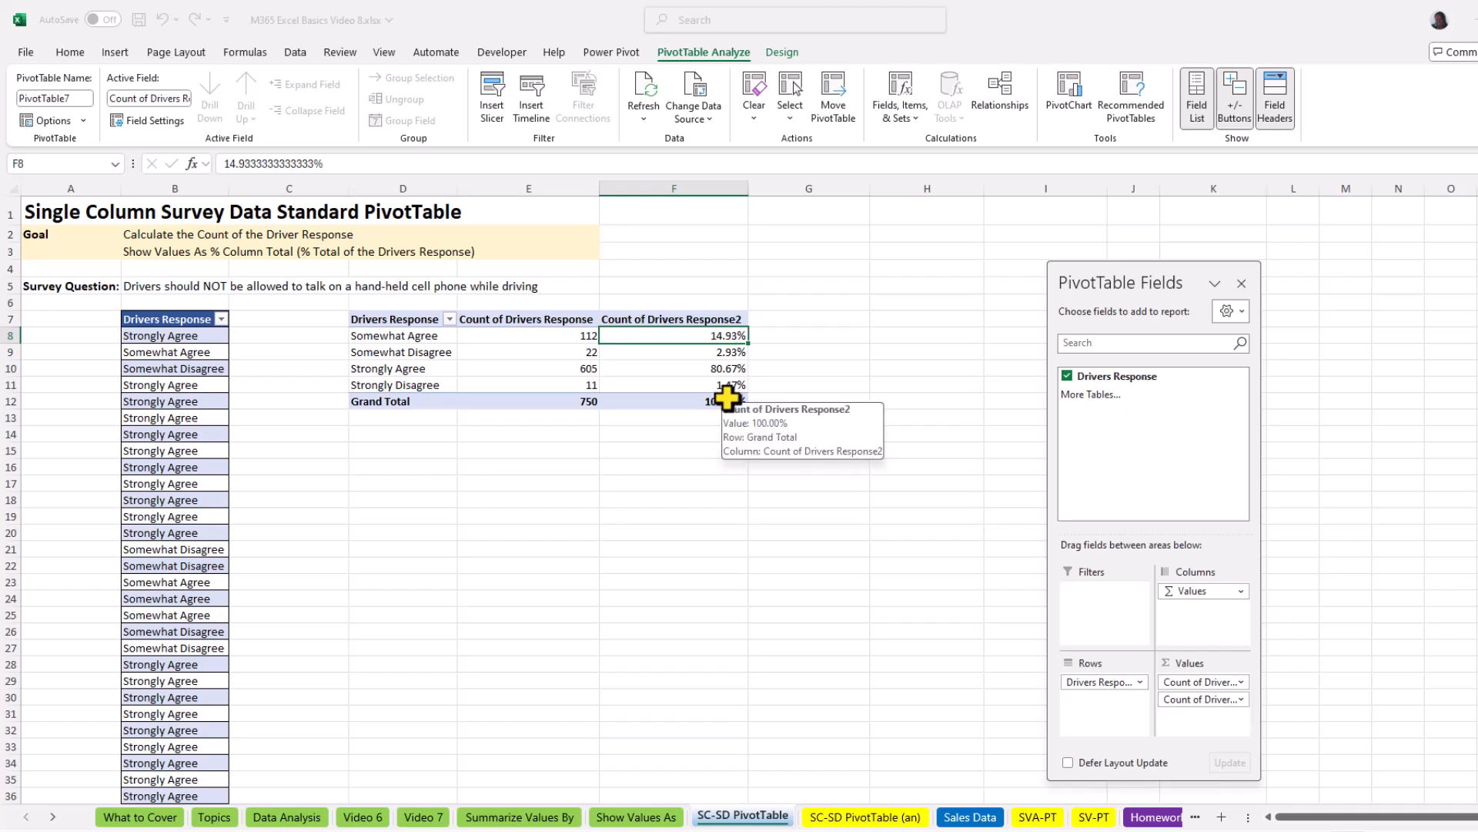
pyautogui.hotkey('ctrl', 'z')
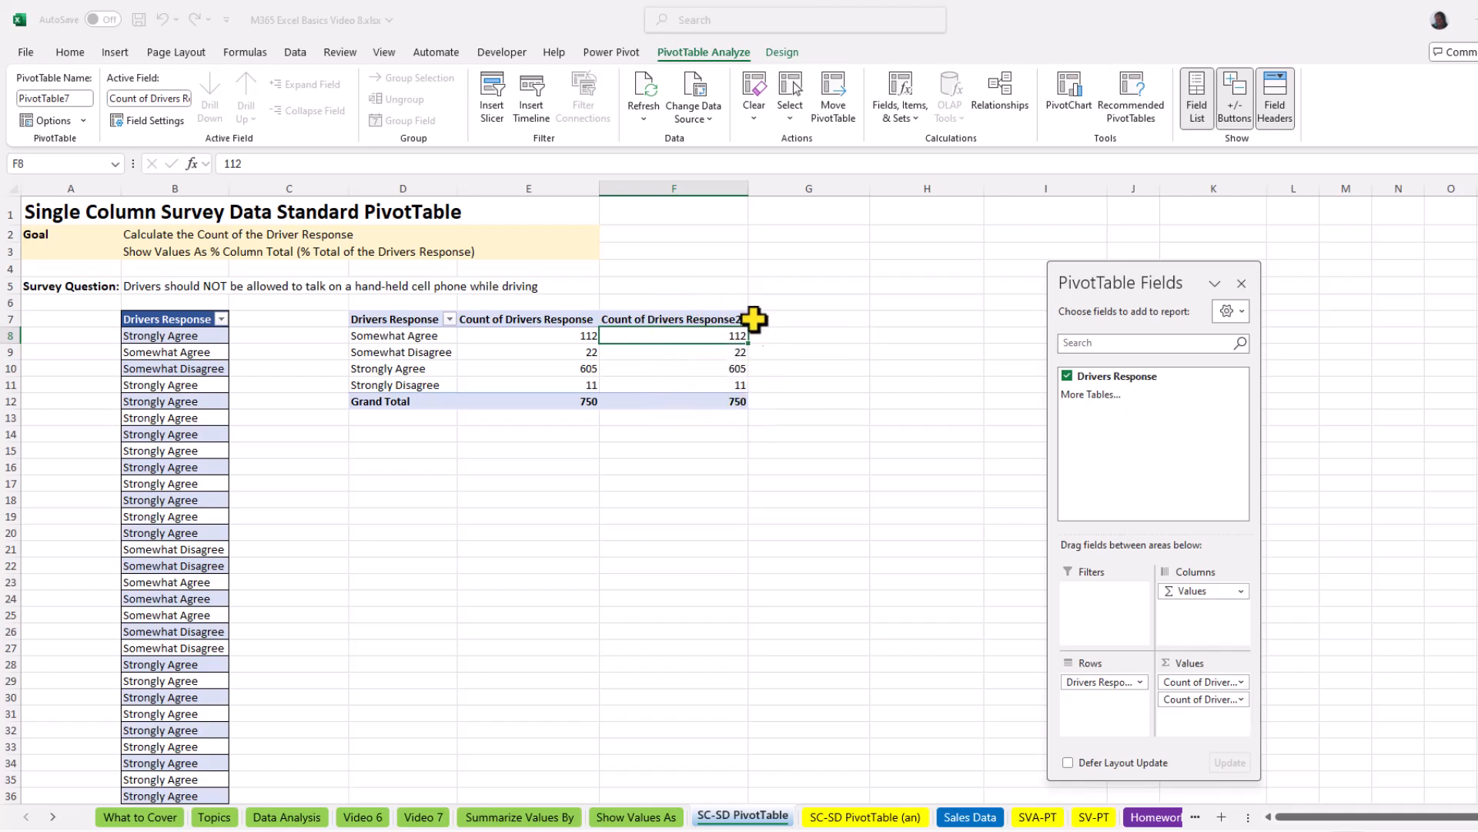
# Show the second Drivers Response count field as % of Column Total and name it "% of Total Response" in its Value Field Settings
pyautogui.click(678, 317)
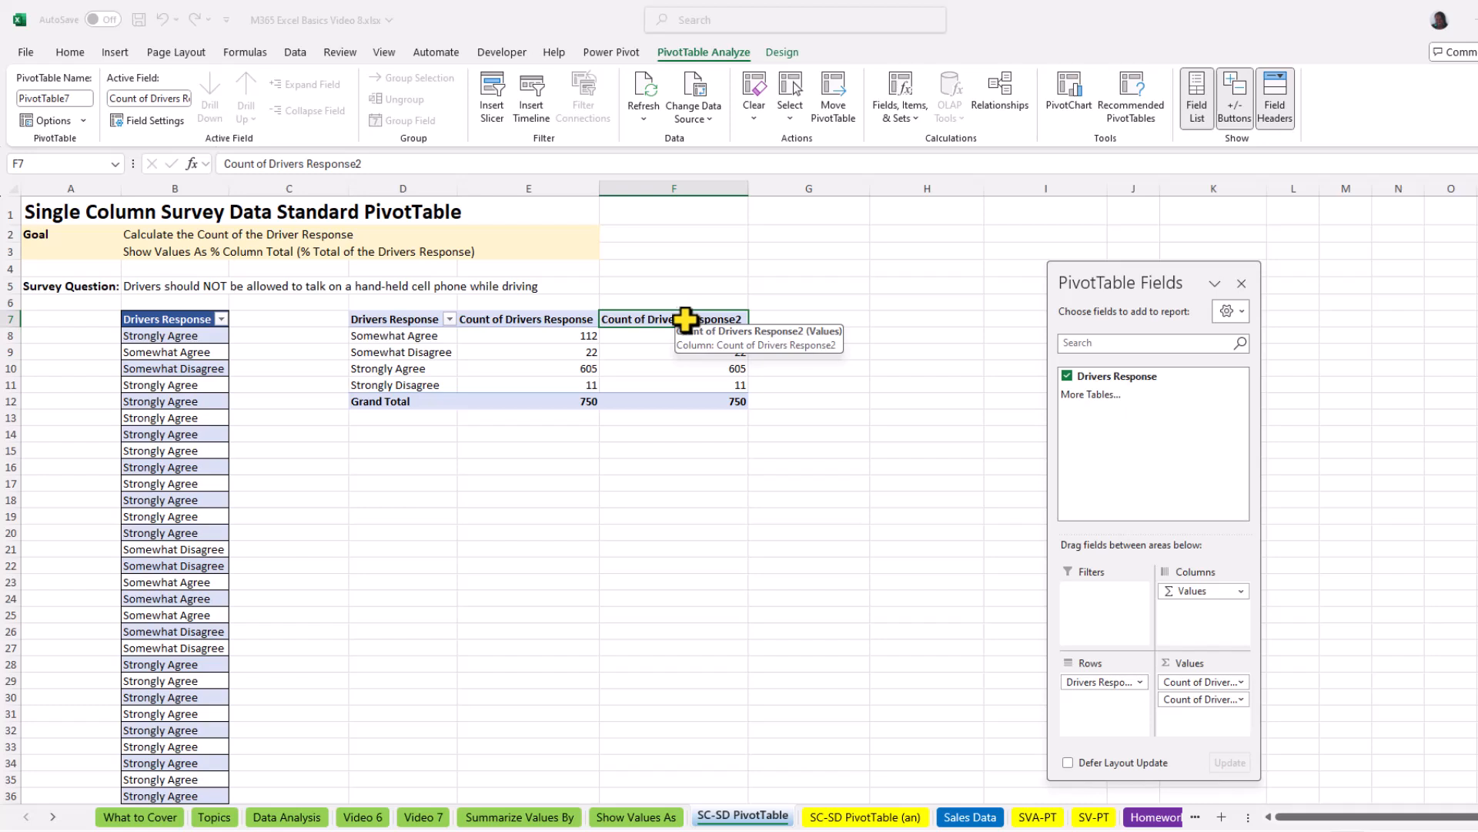
pyautogui.doubleClick(682, 320)
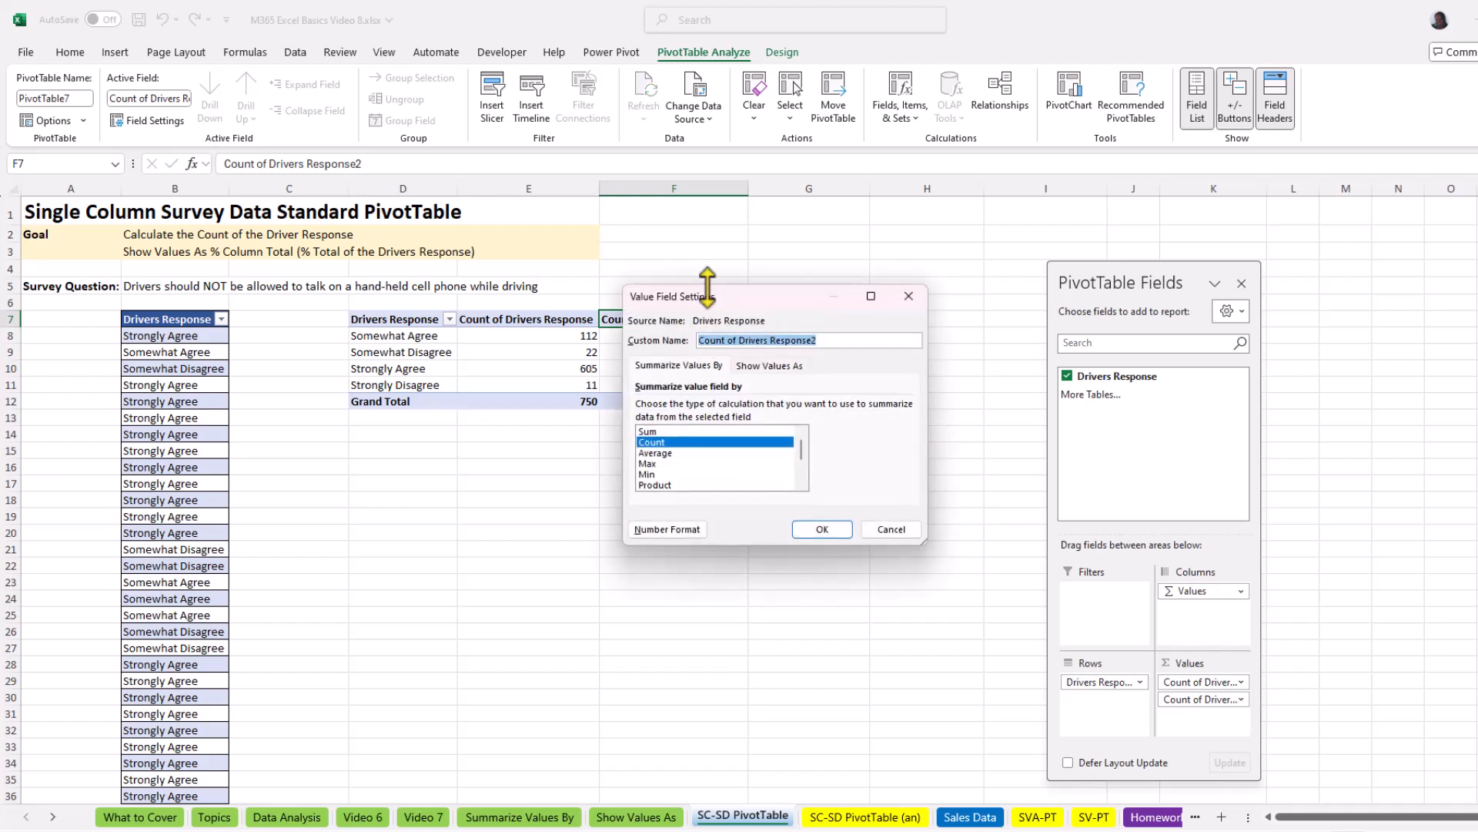
pyautogui.click(771, 366)
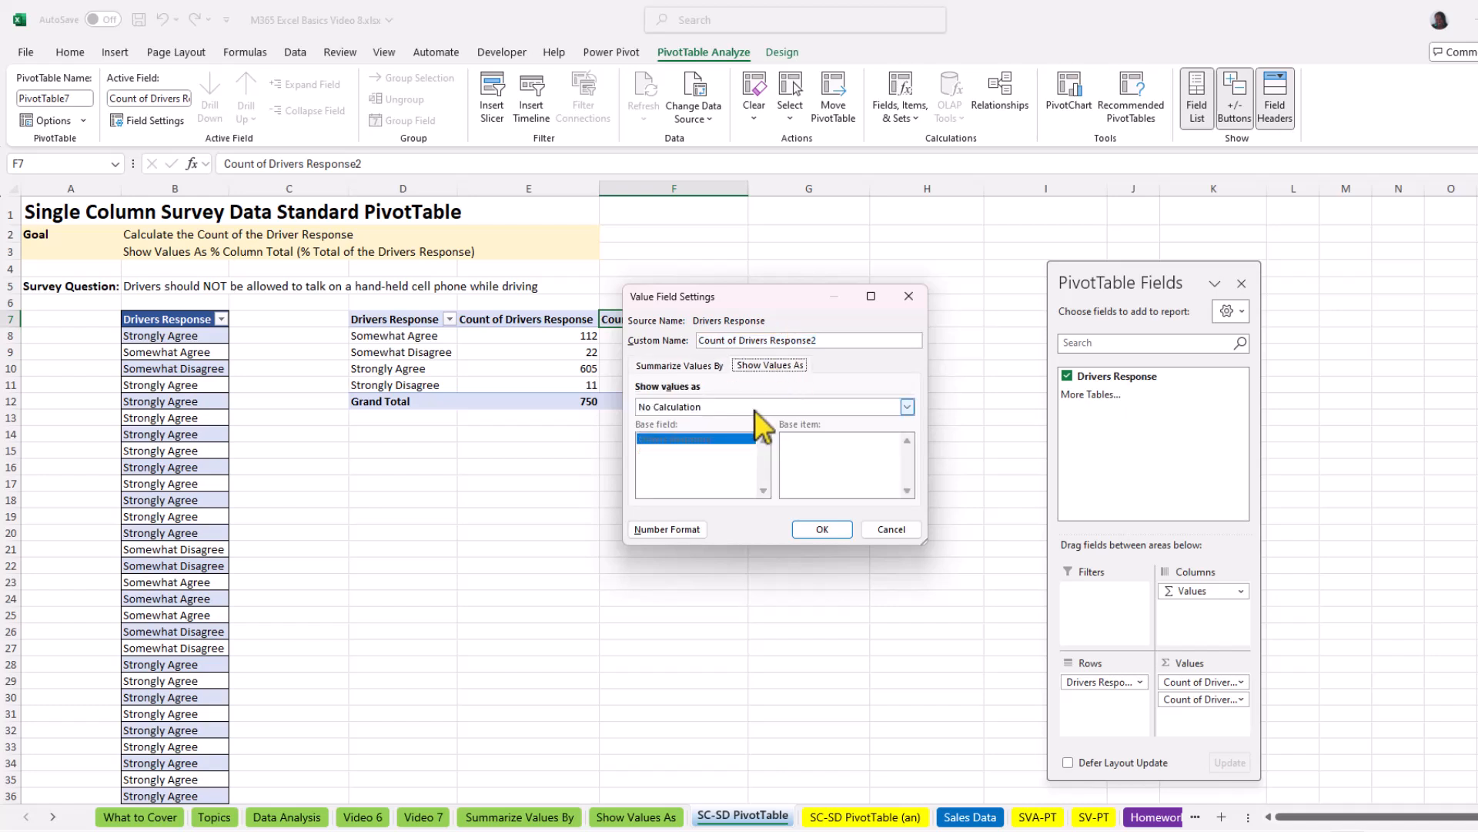
pyautogui.click(908, 406)
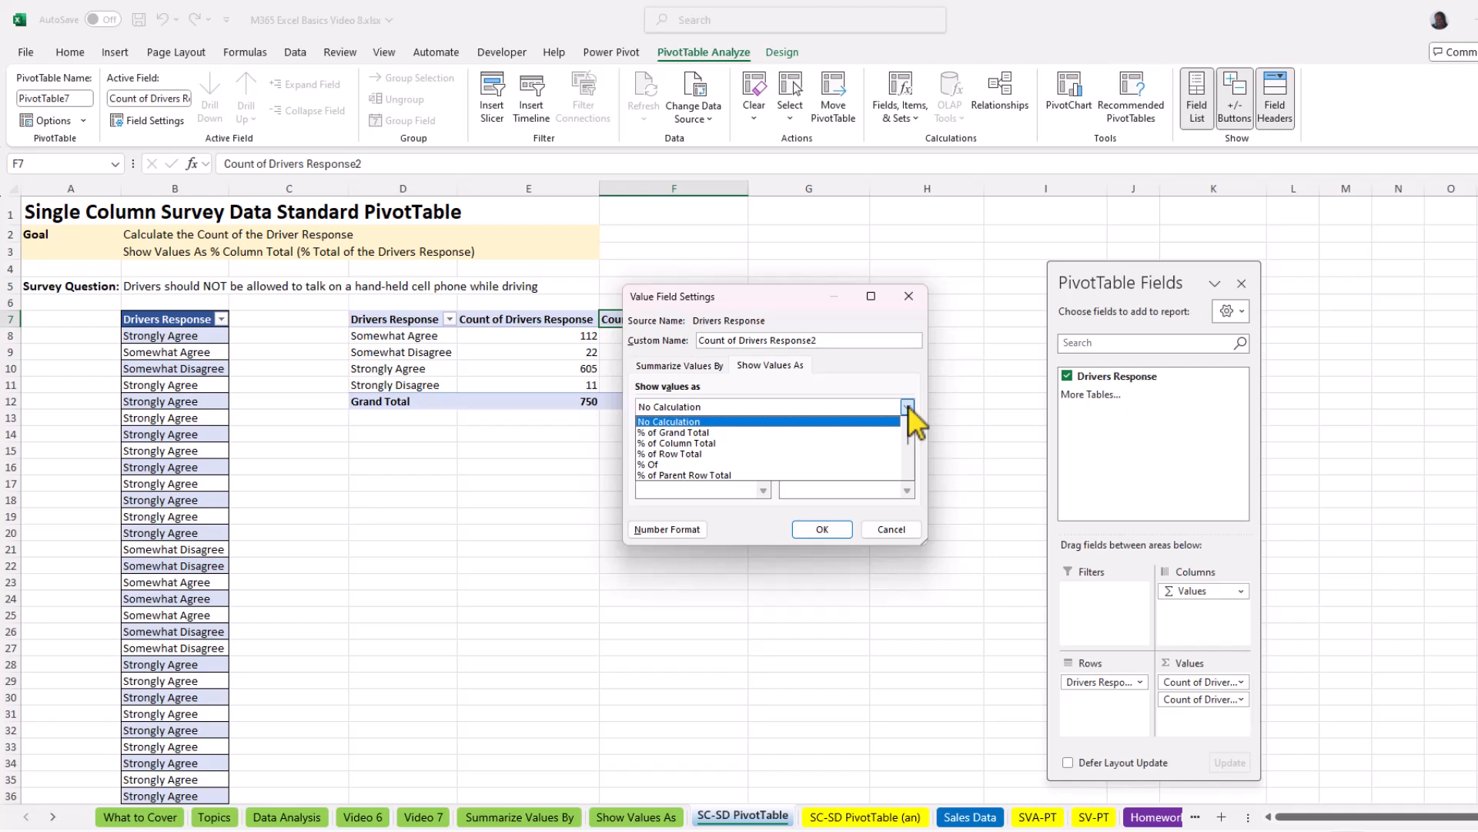
pyautogui.click(685, 443)
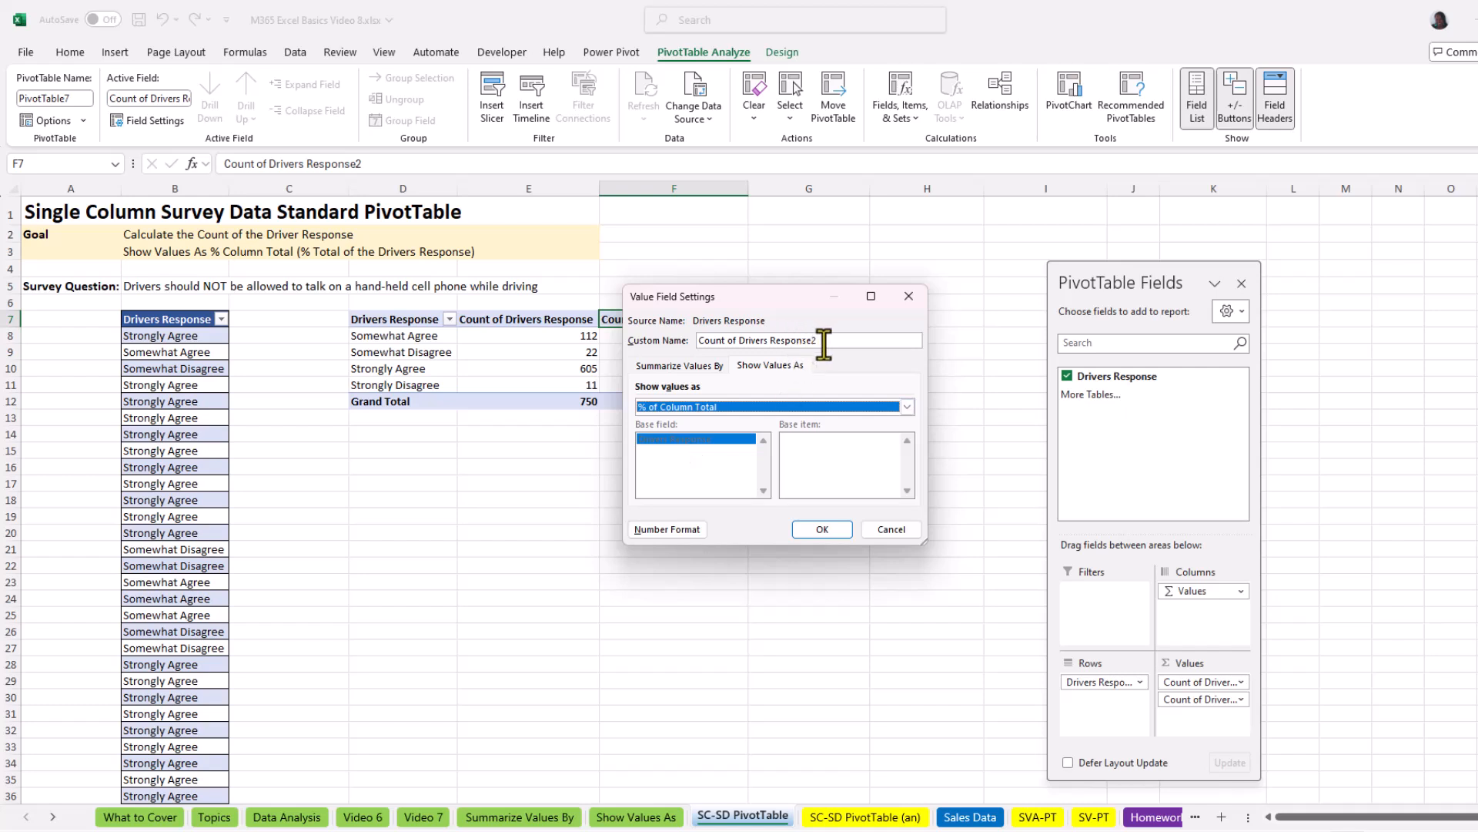
pyautogui.moveTo(824, 344); pyautogui.dragTo(695, 343)
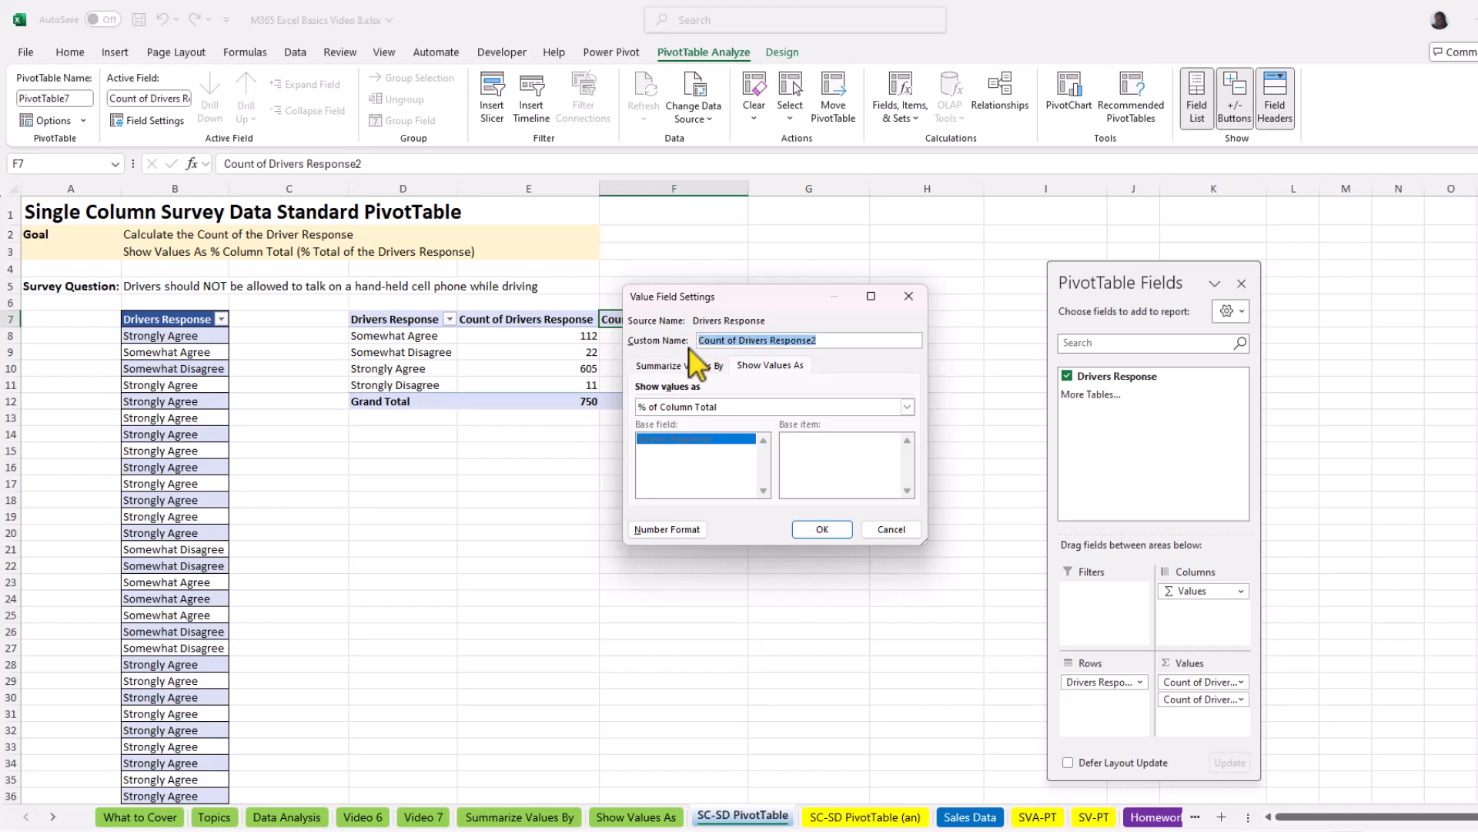
pyautogui.write('%')
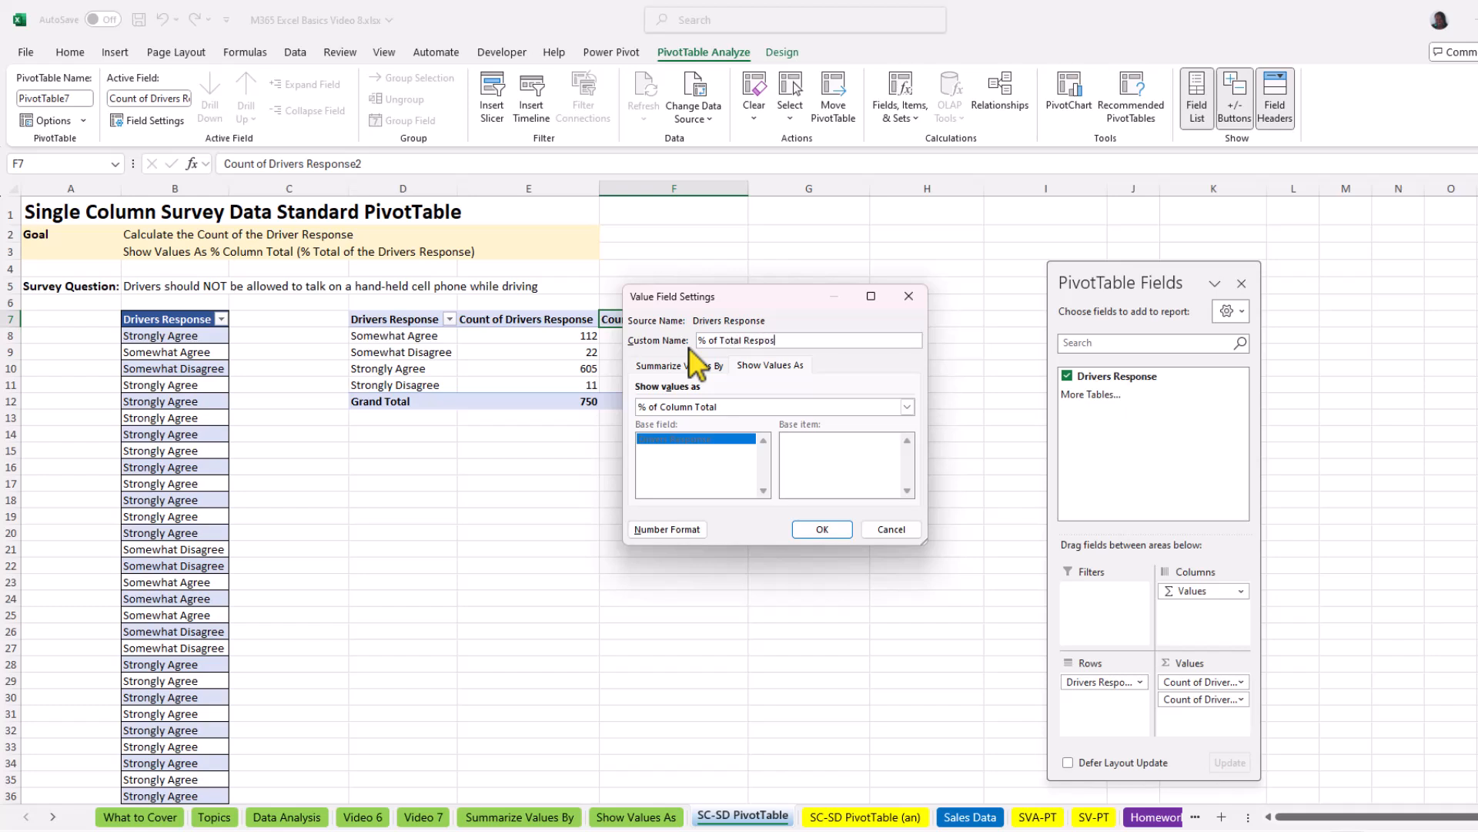
pyautogui.write('of Total Response')
pyautogui.click(822, 529)
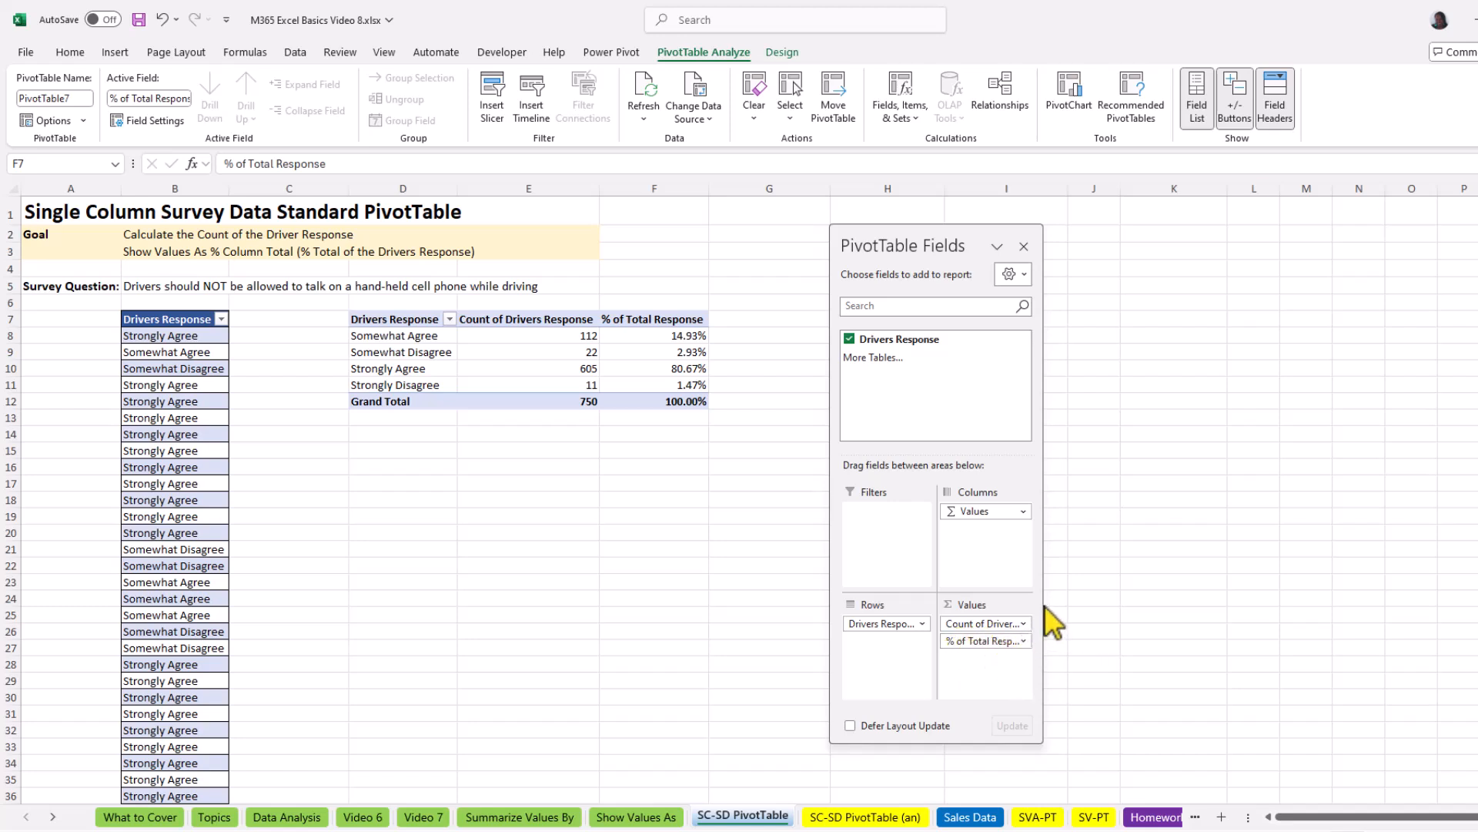
# Move the PivotTable Fields pane farther away from the PivotTable and hide it
pyautogui.moveTo(1042, 601); pyautogui.dragTo(1177, 608)
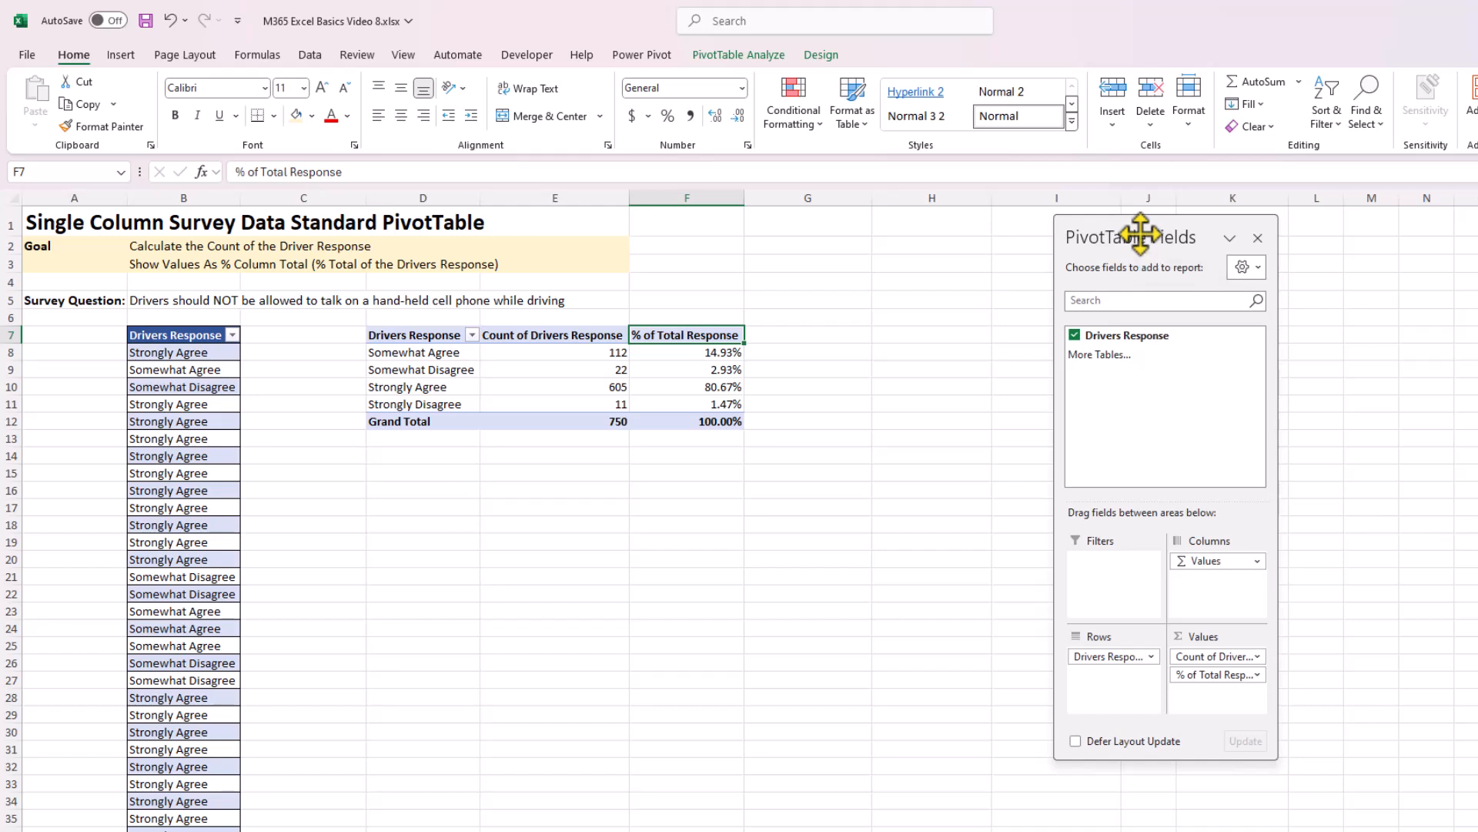
pyautogui.moveTo(1140, 234); pyautogui.dragTo(1272, 241)
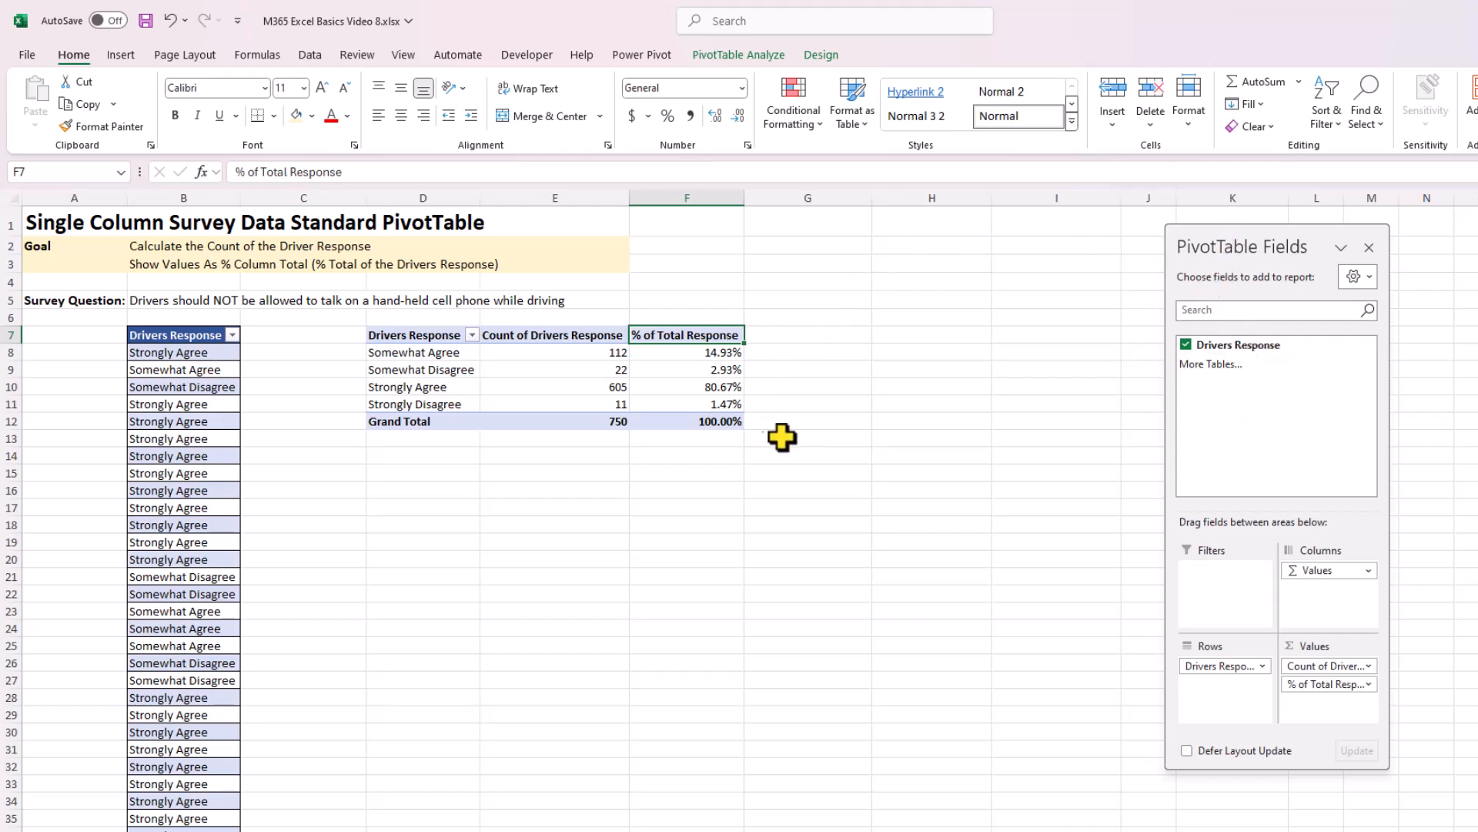
pyautogui.click(759, 56)
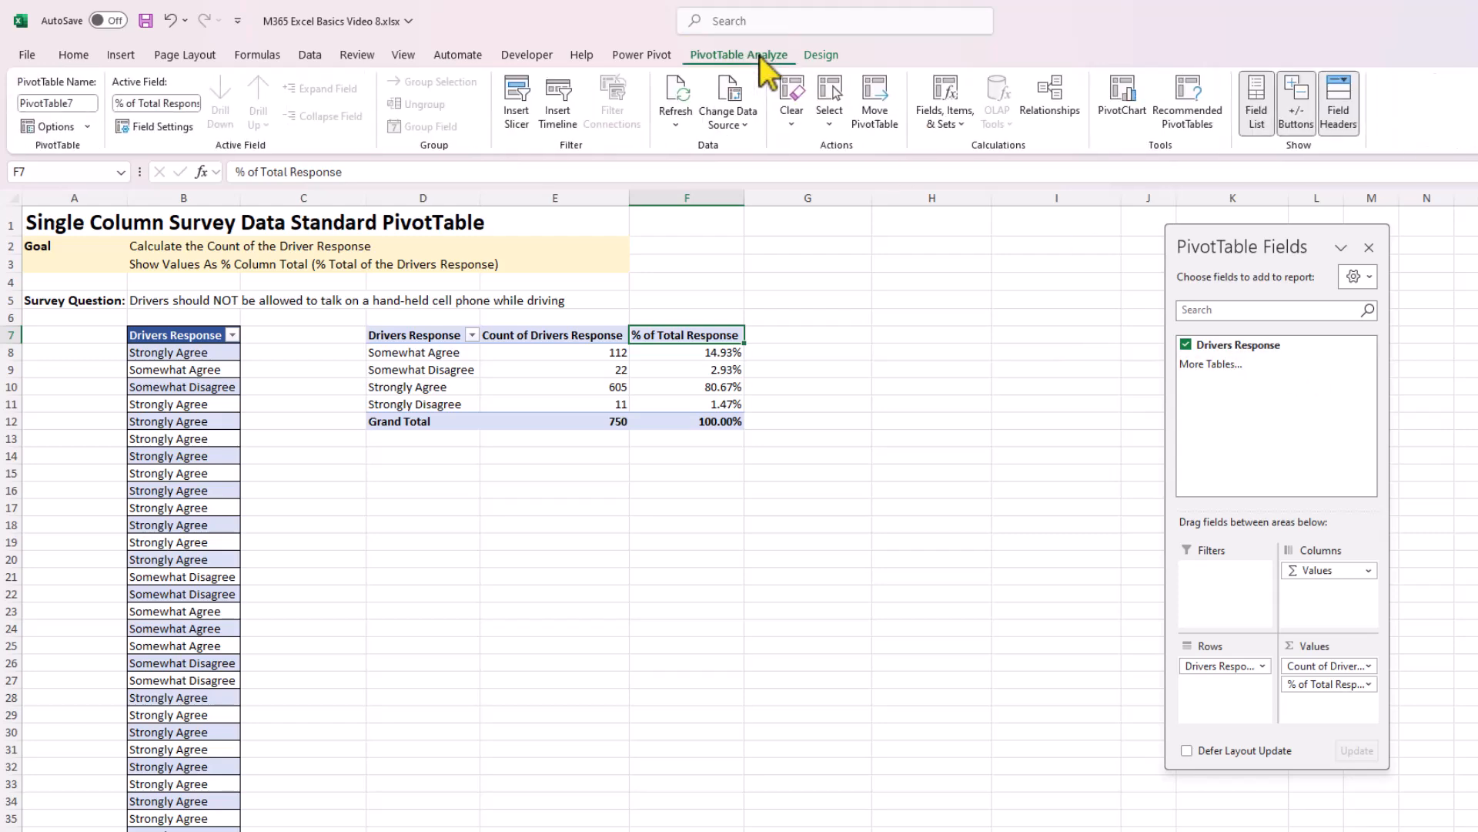
pyautogui.click(1261, 106)
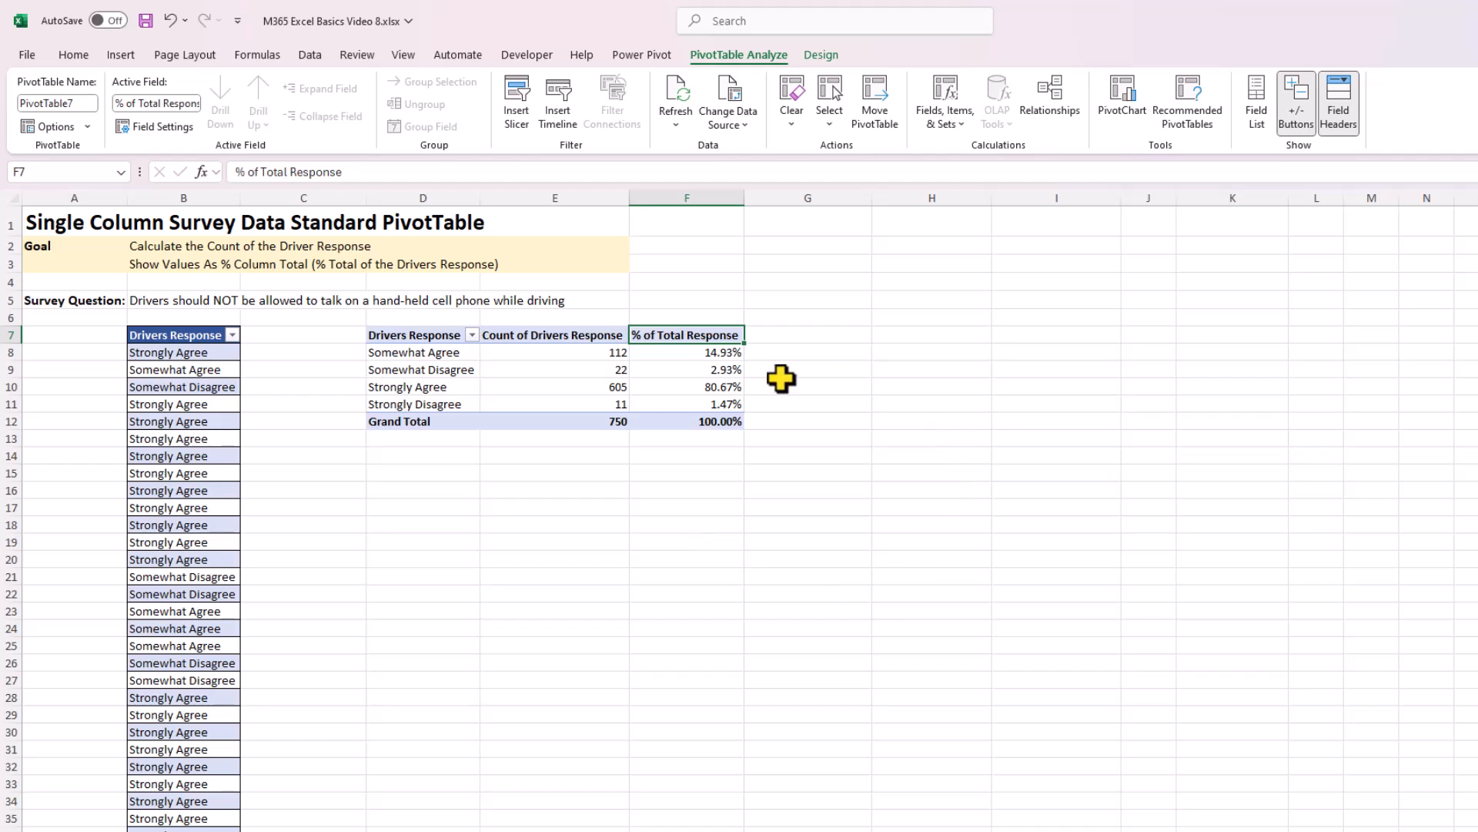
# Select the Somewhat Disagree percentage cell in the PivotTable and display the PivotTable Fields pane again
pyautogui.moveTo(711, 374)
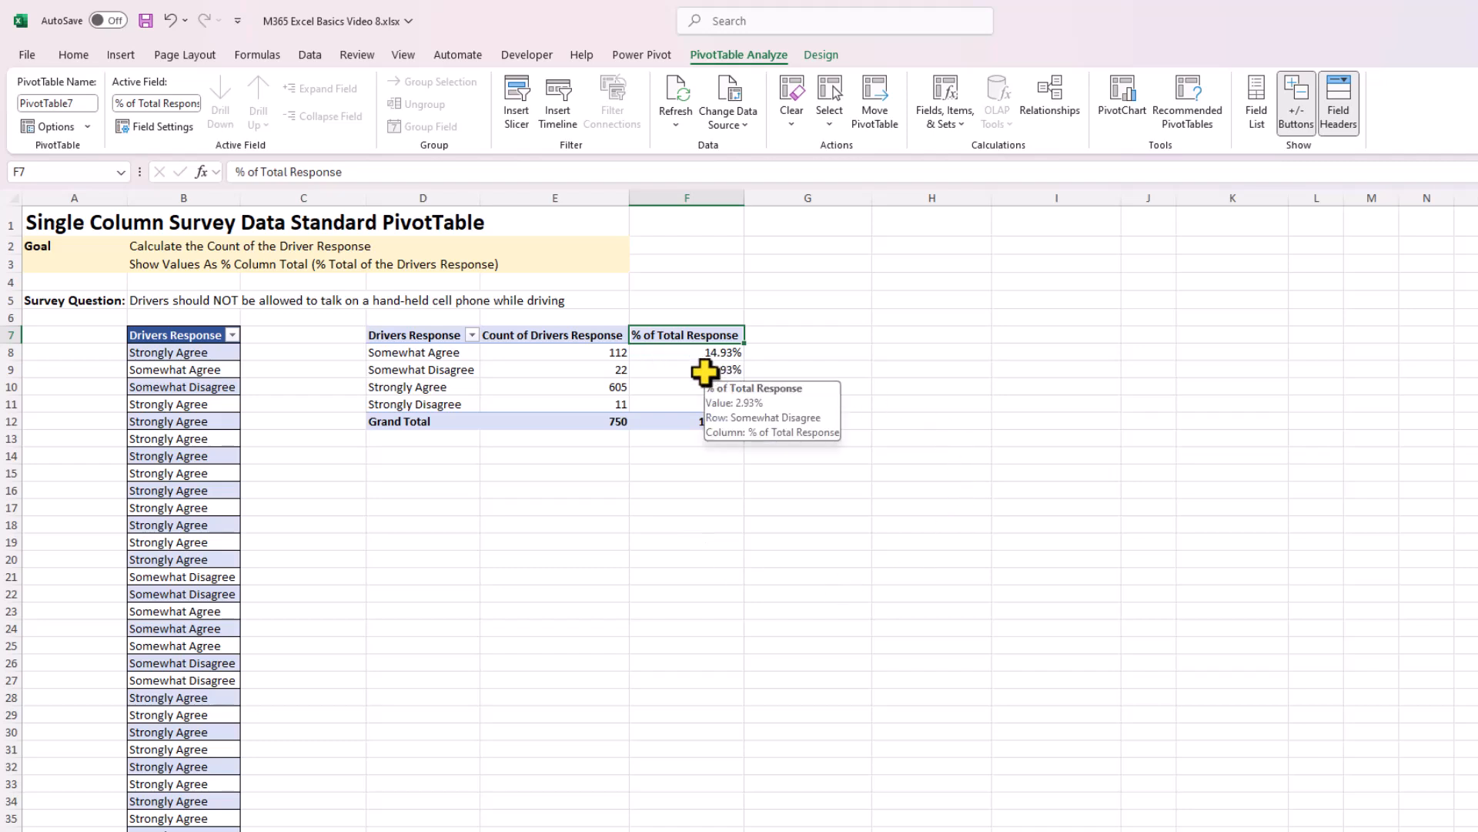
pyautogui.click(689, 369)
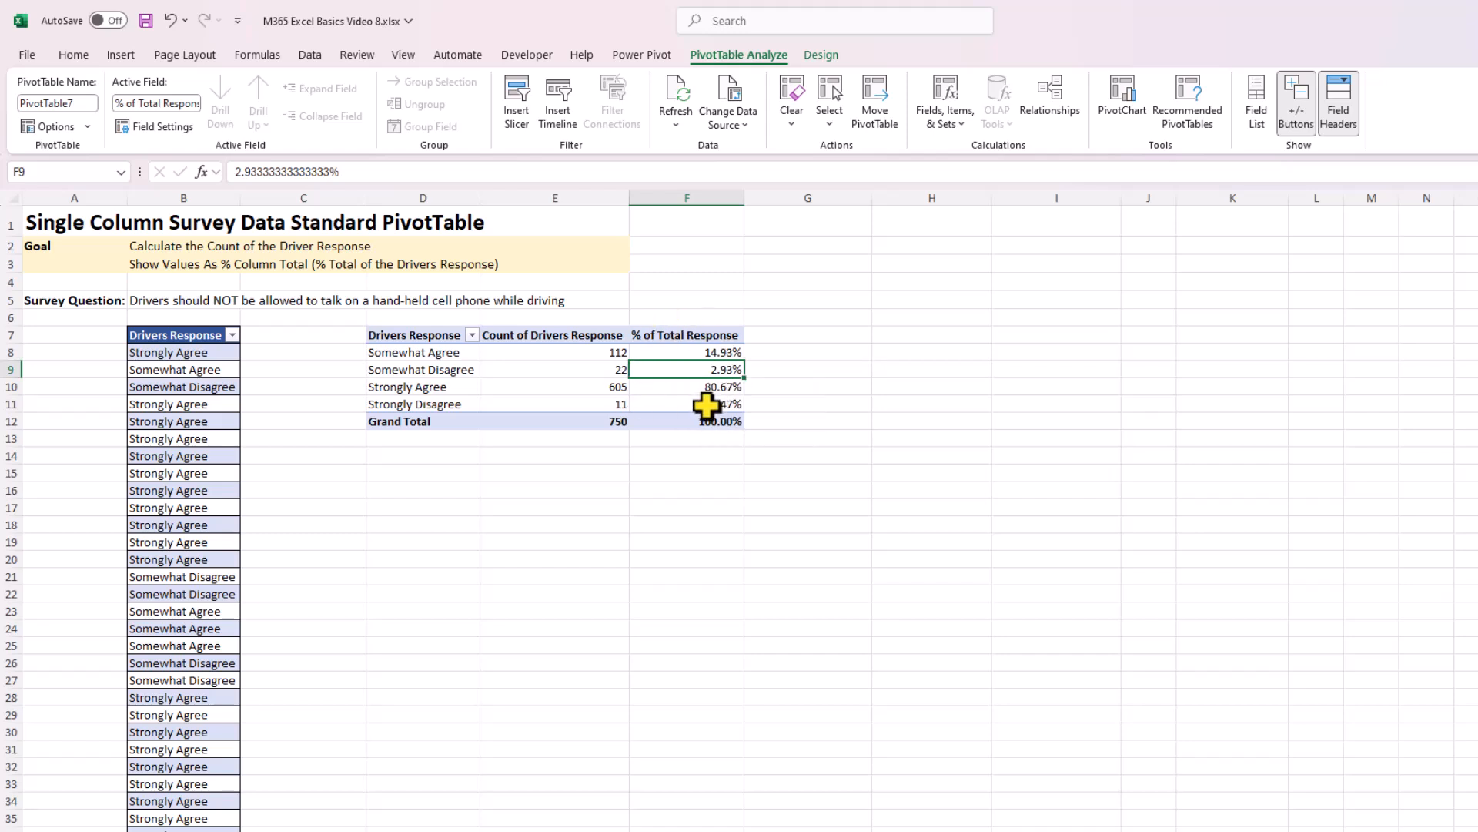
pyautogui.moveTo(705, 399)
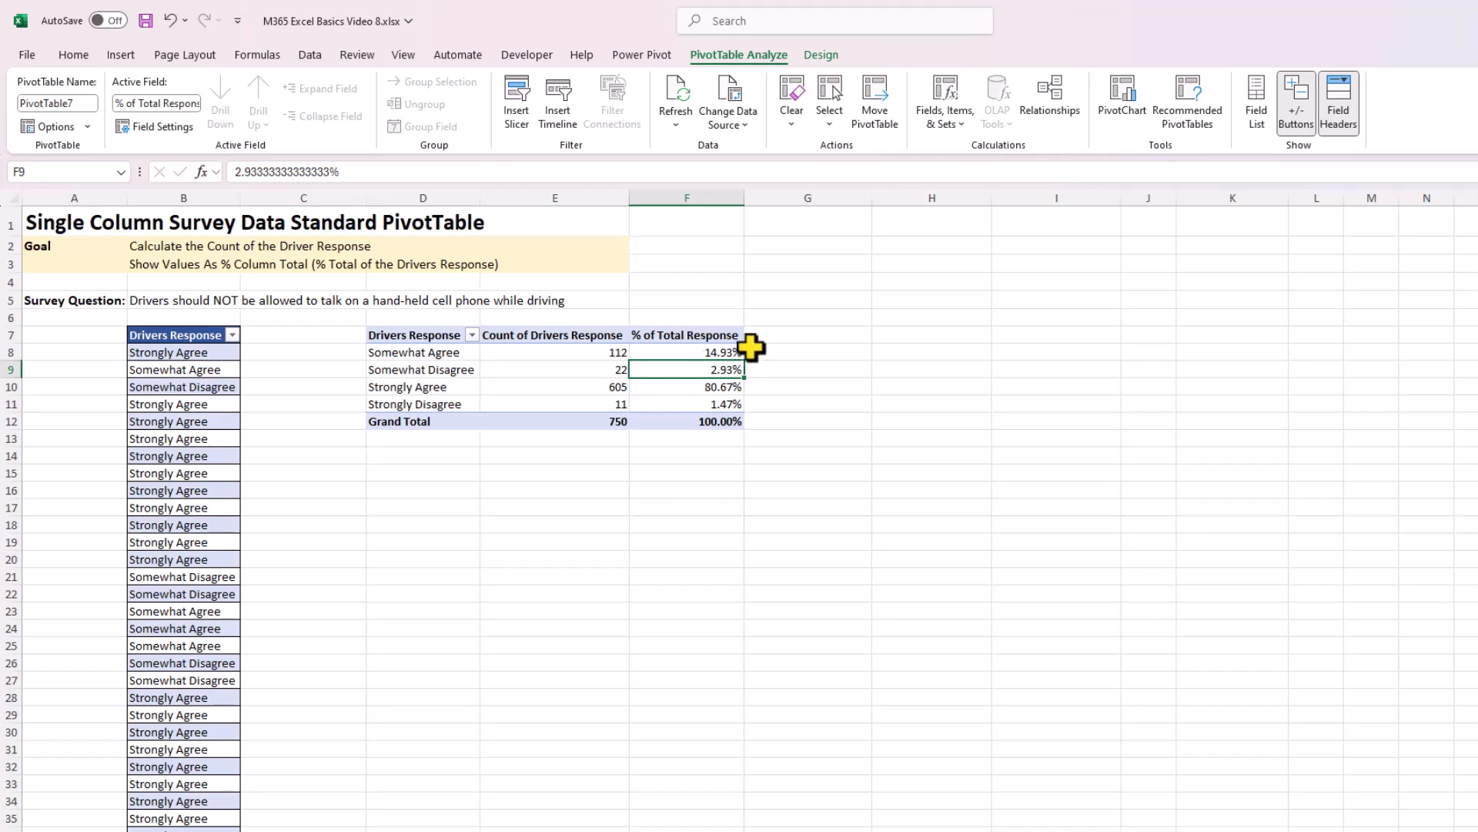
pyautogui.click(1257, 111)
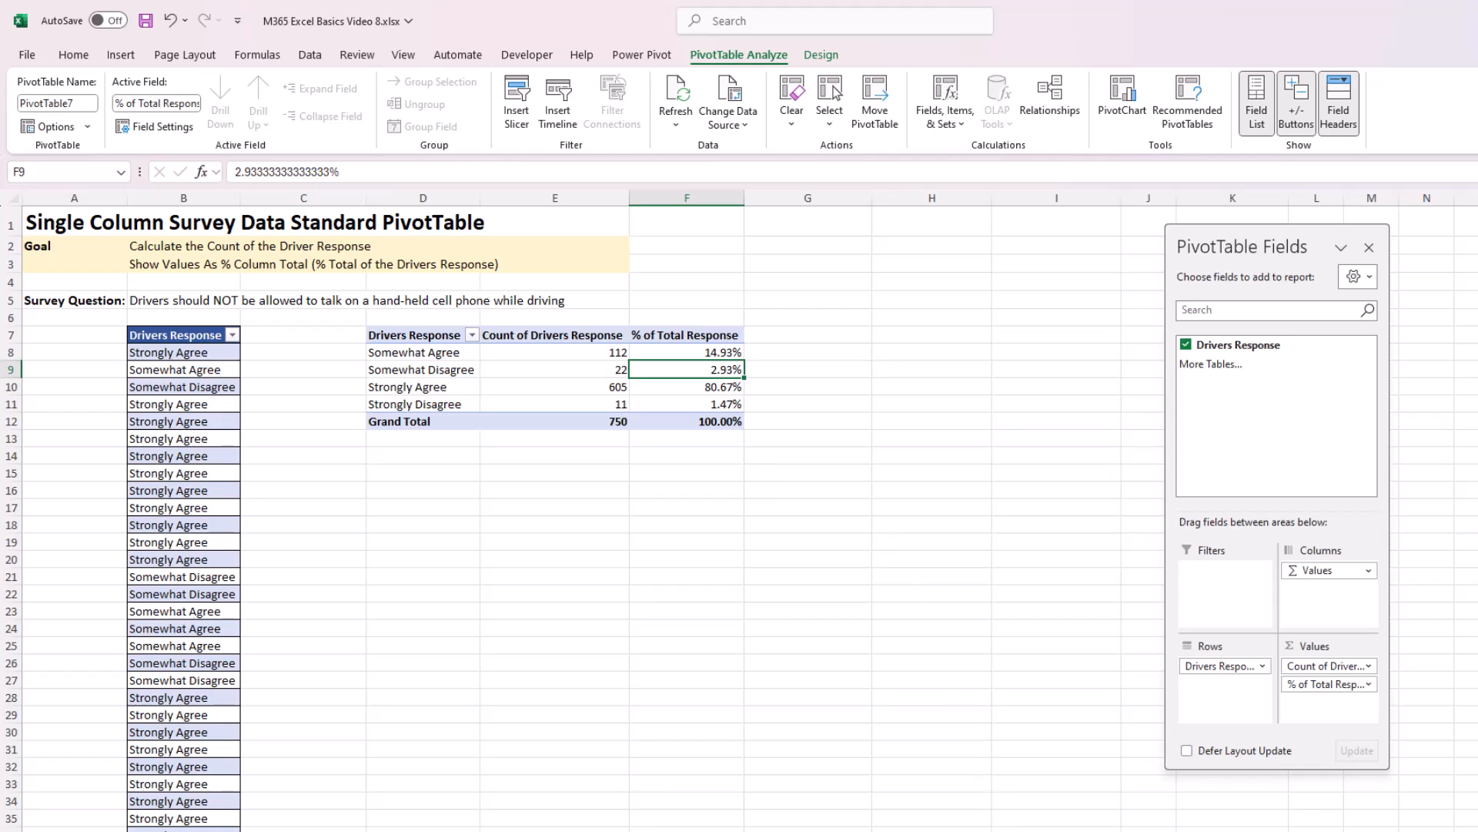
# Examine the data on the Sales Data worksheet from its first record down to the last row, and return to the headers
pyautogui.hotkey('ctrl', 'pagedown')
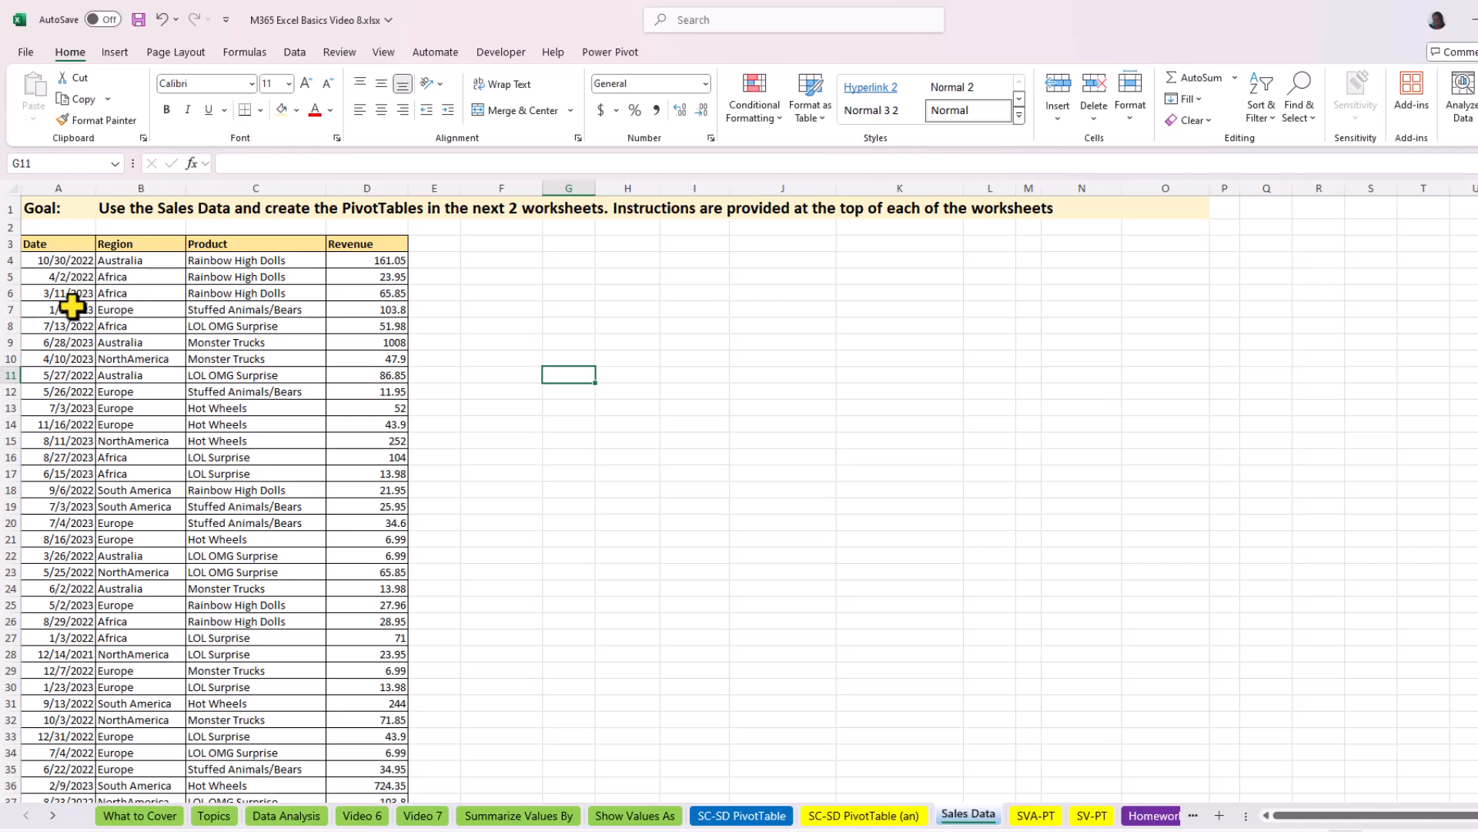
pyautogui.click(137, 309)
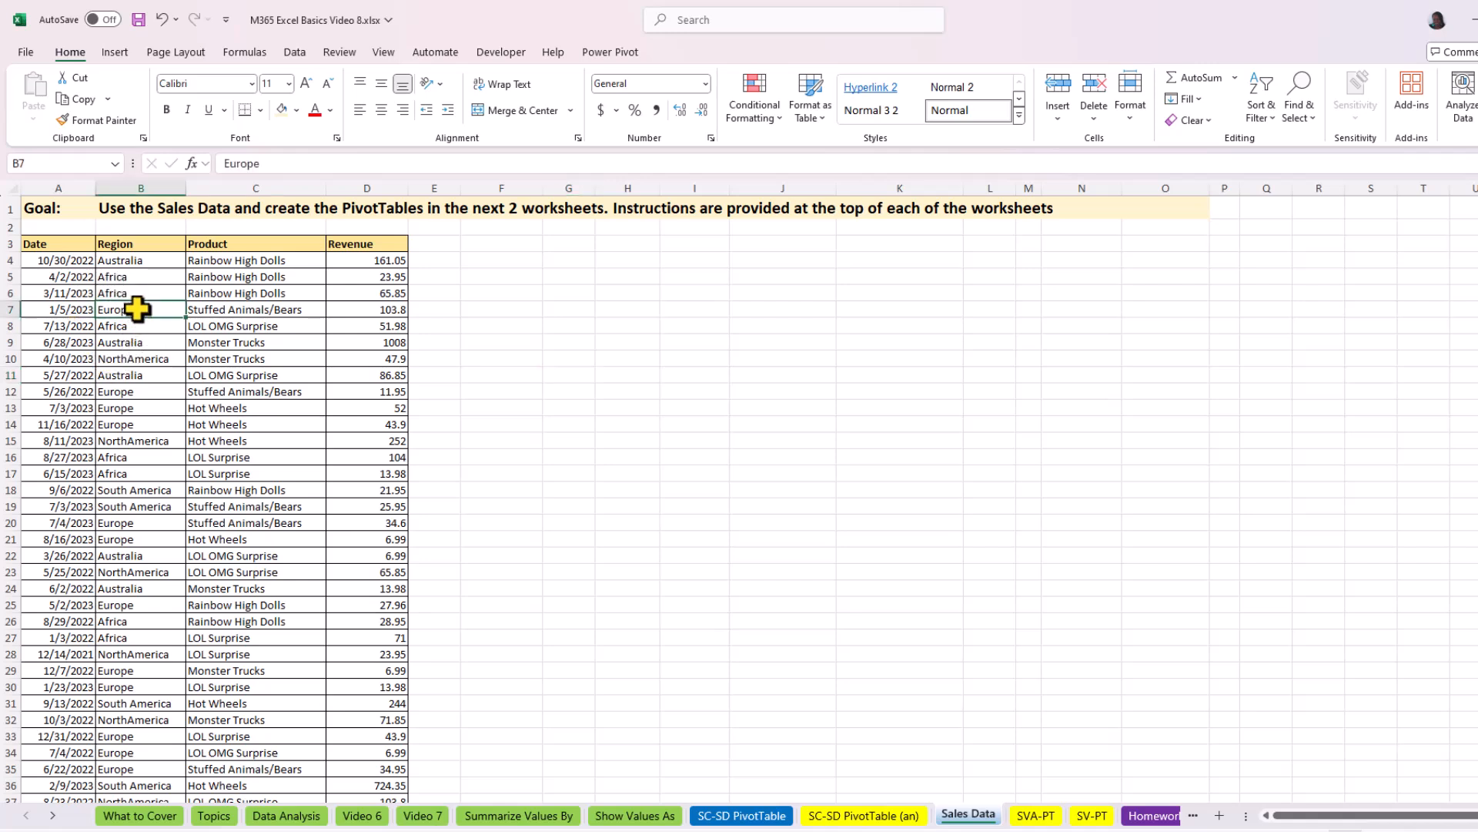
pyautogui.click(126, 259)
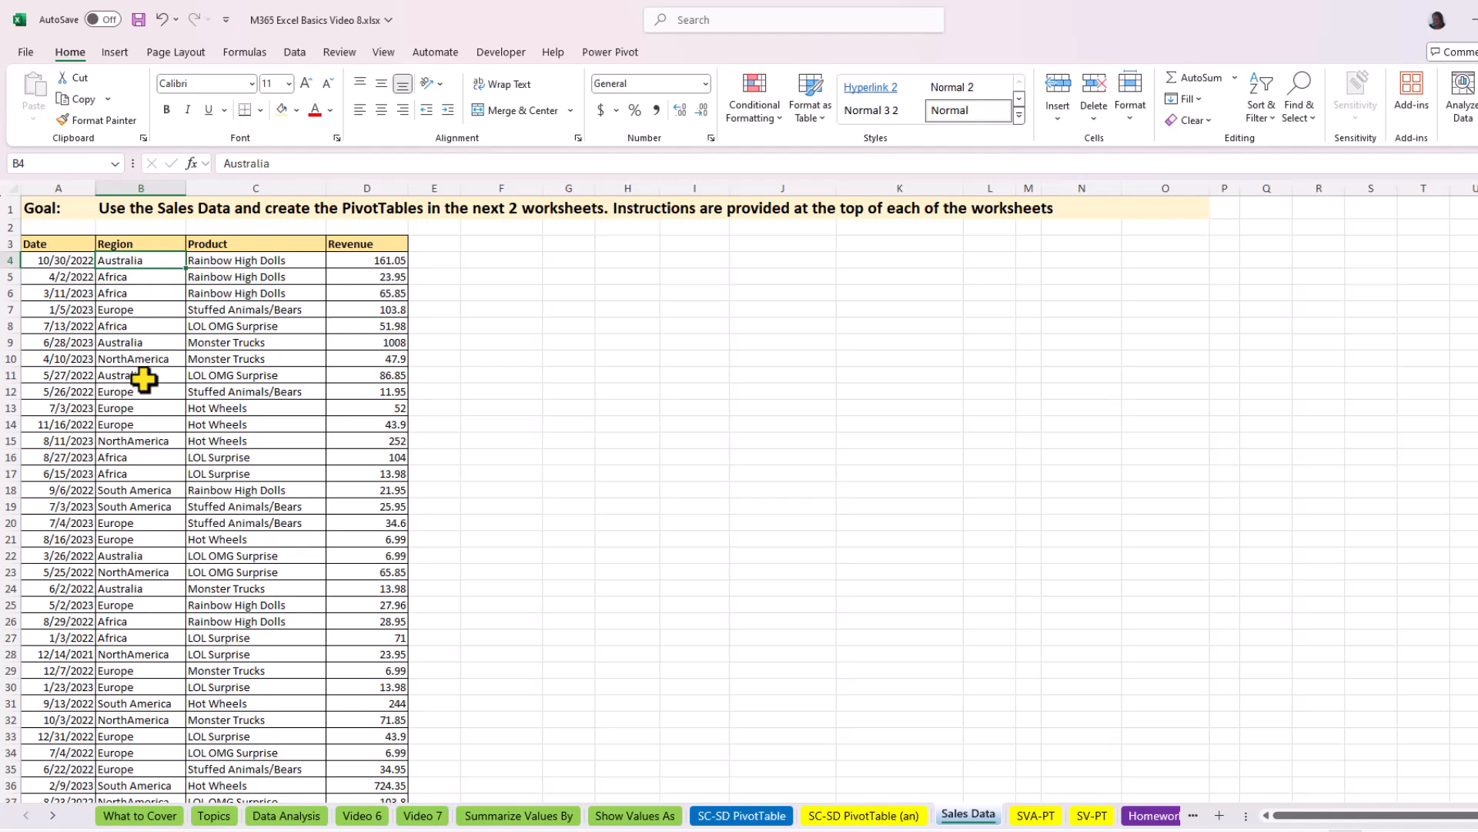
pyautogui.hotkey('ctrl', 'Down')
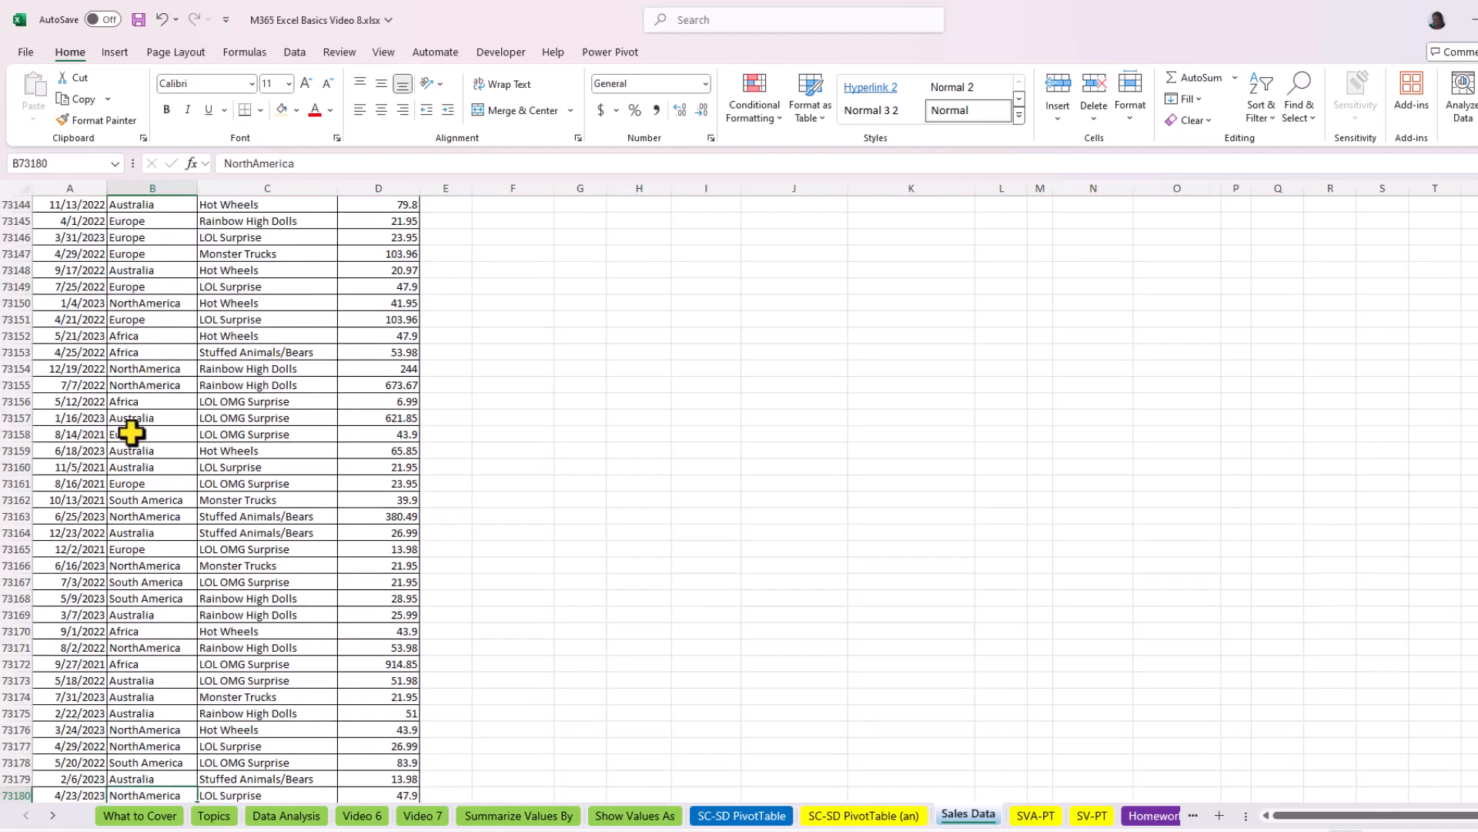
pyautogui.scroll(-1, 129, 434)
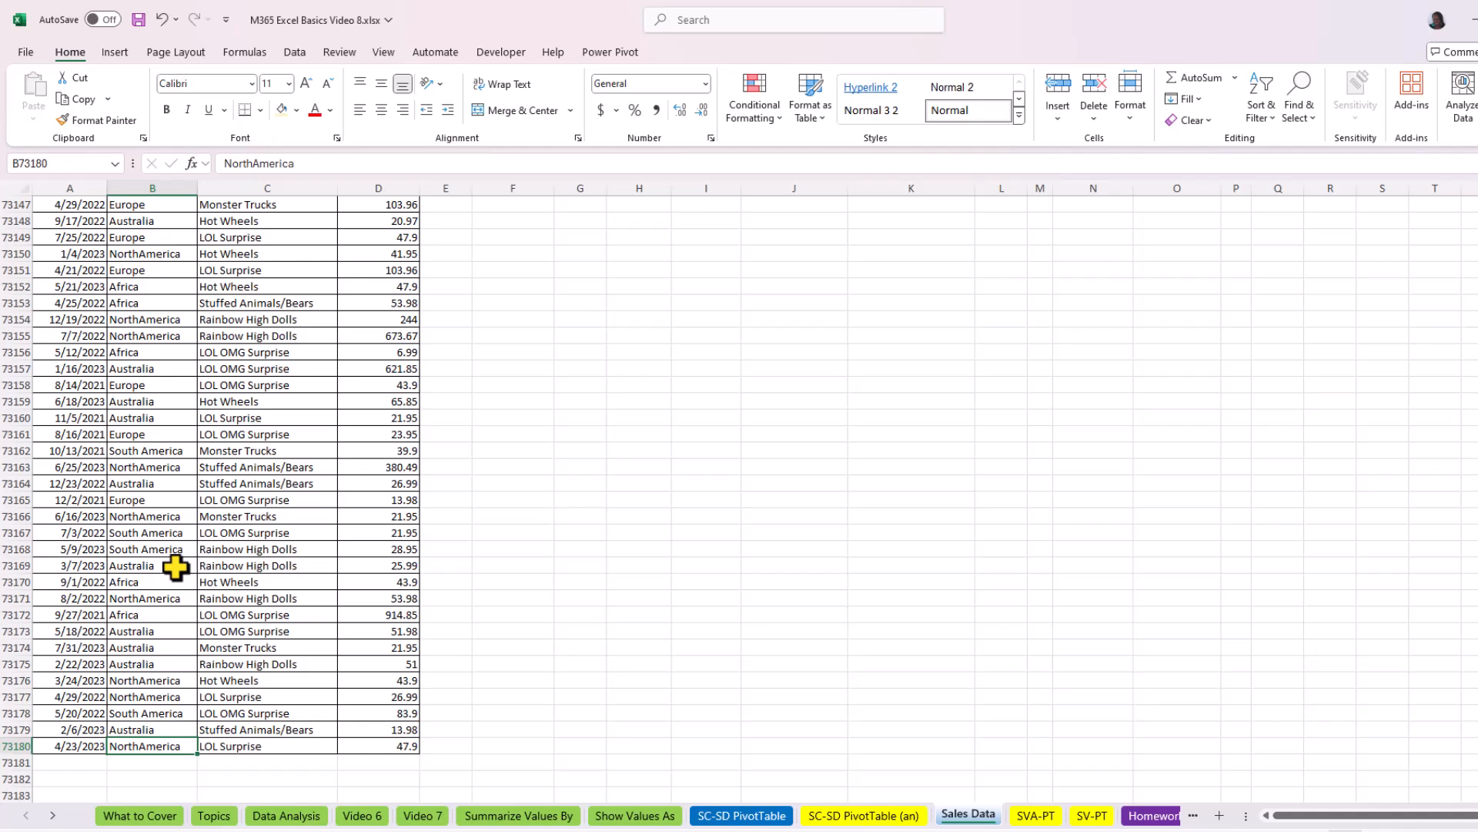
pyautogui.hotkey('ctrl', 'Up')
pyautogui.scroll(1, 181, 408)
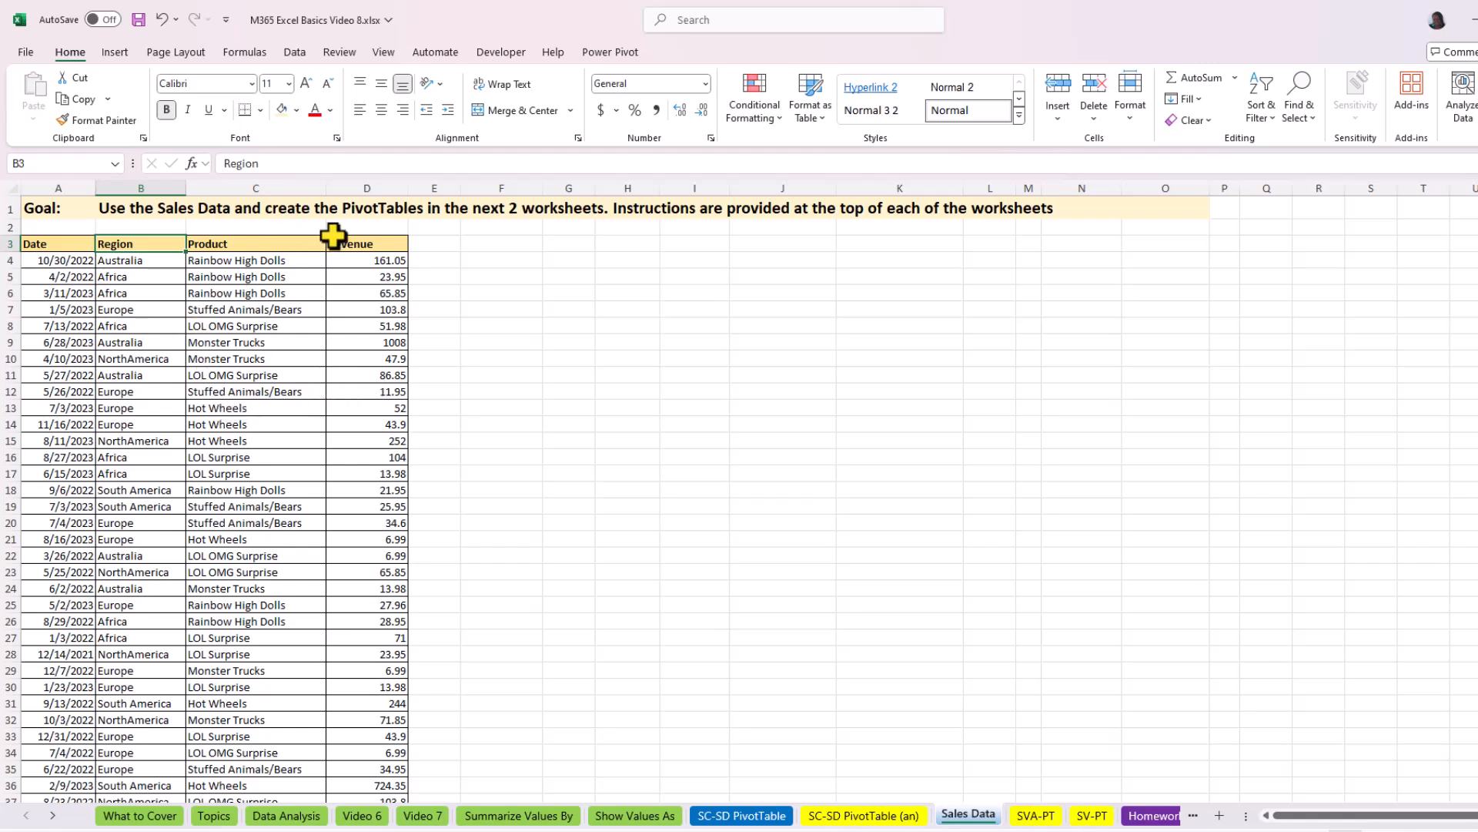
pyautogui.click(234, 424)
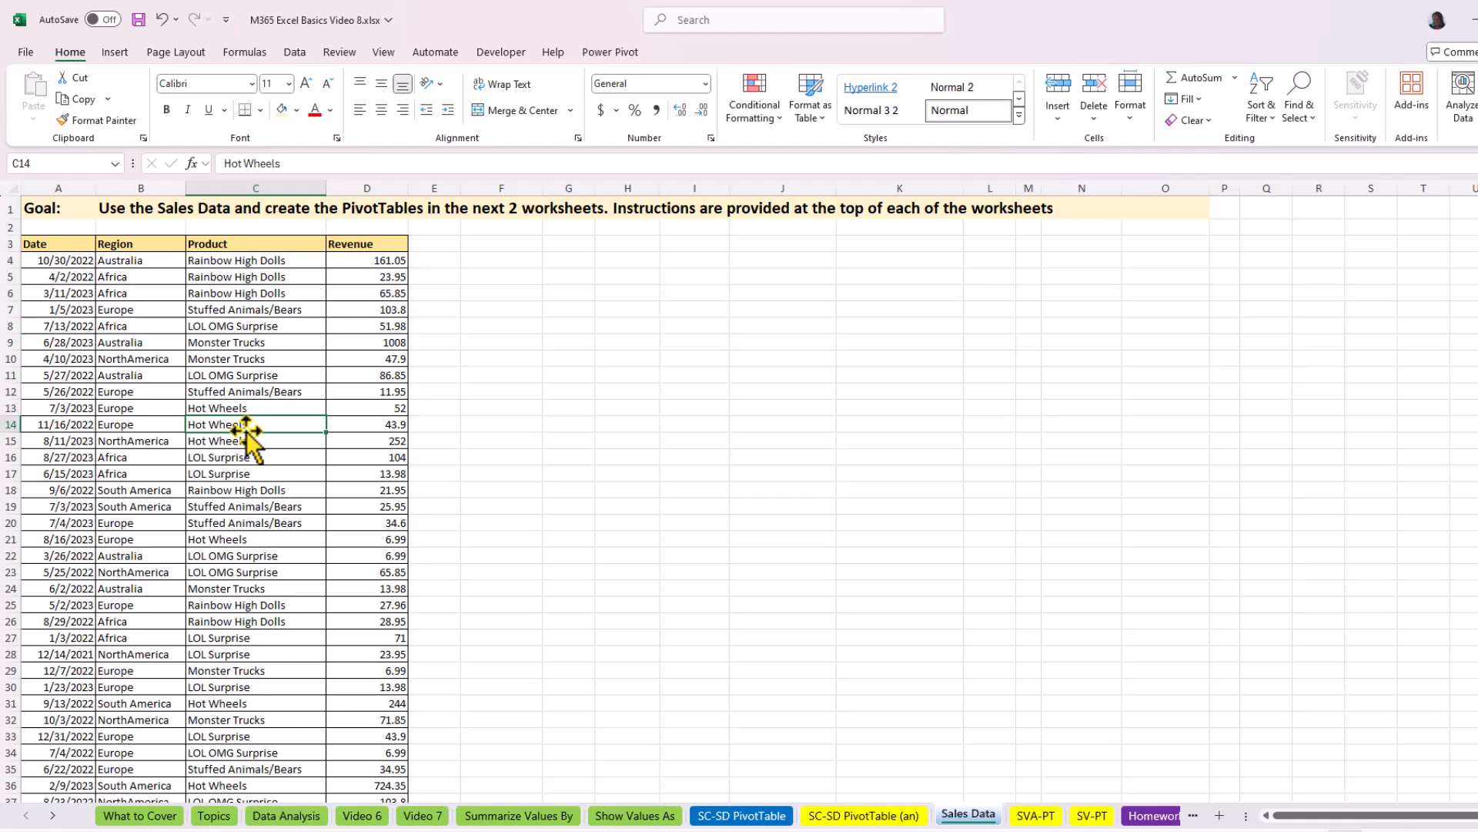
pyautogui.press('alt')
pyautogui.press('n')
pyautogui.press('v')
pyautogui.press('t')
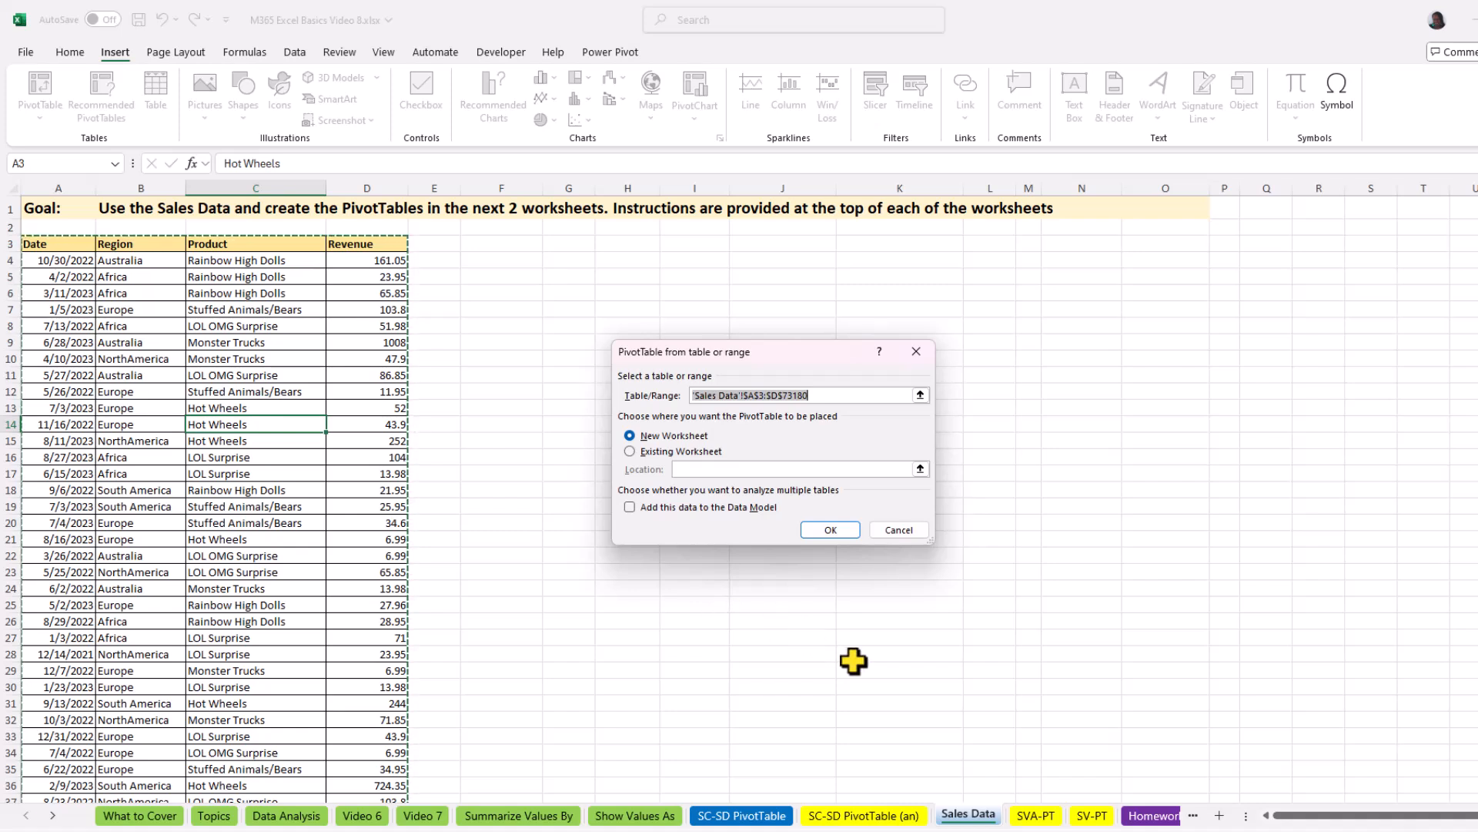
pyautogui.click(630, 451)
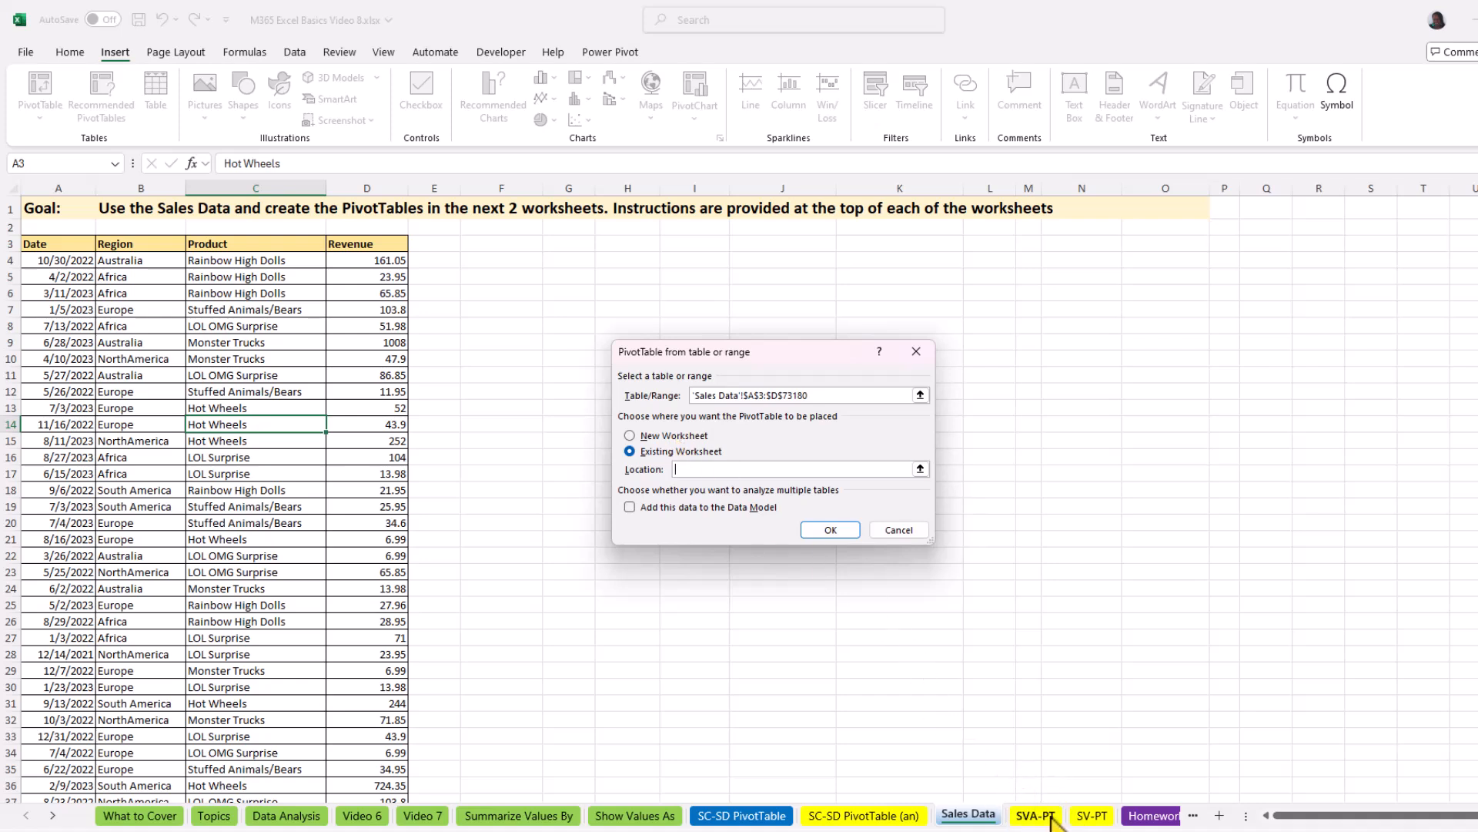
pyautogui.click(630, 436)
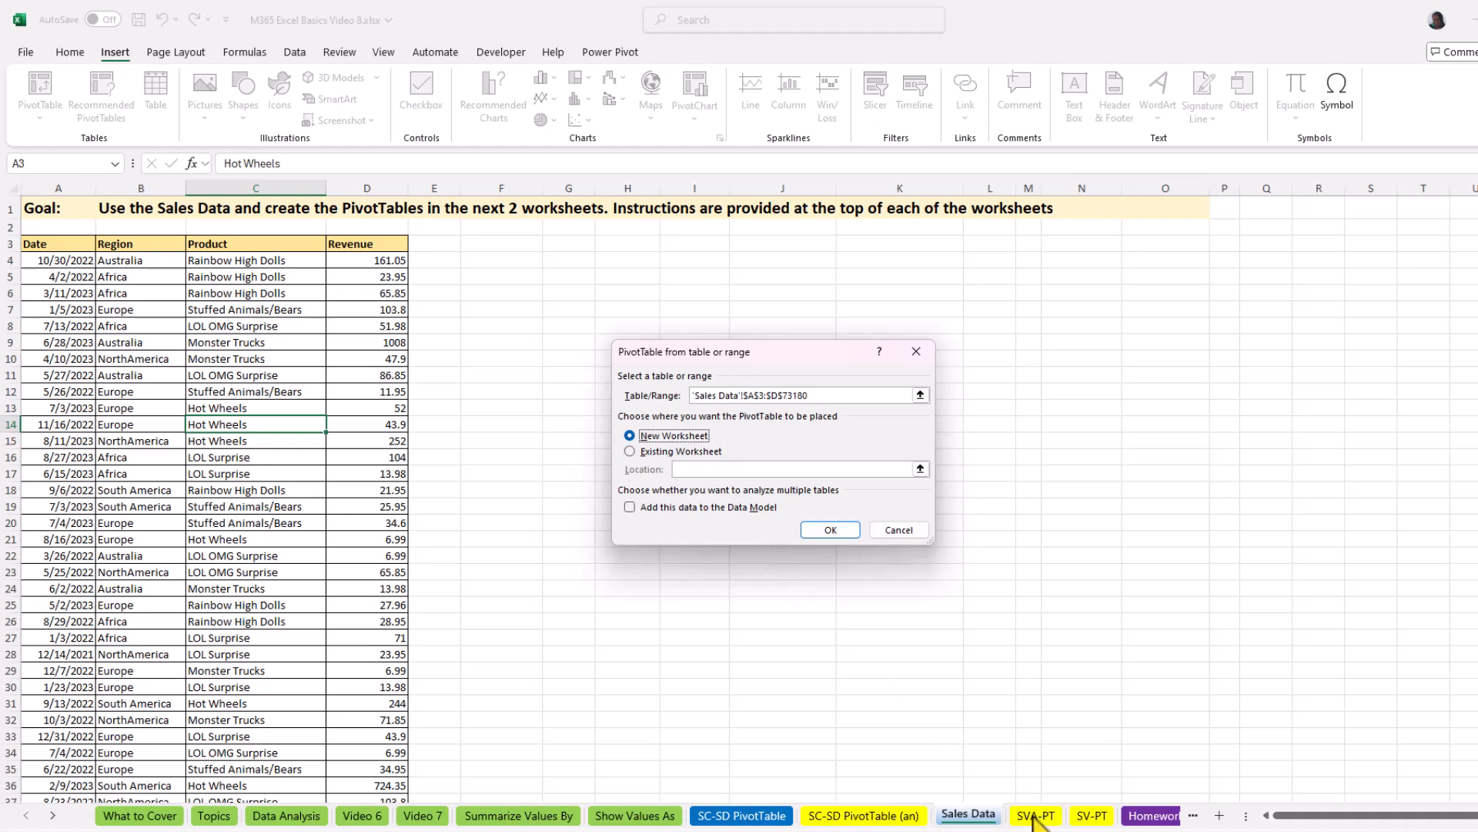
pyautogui.click(903, 529)
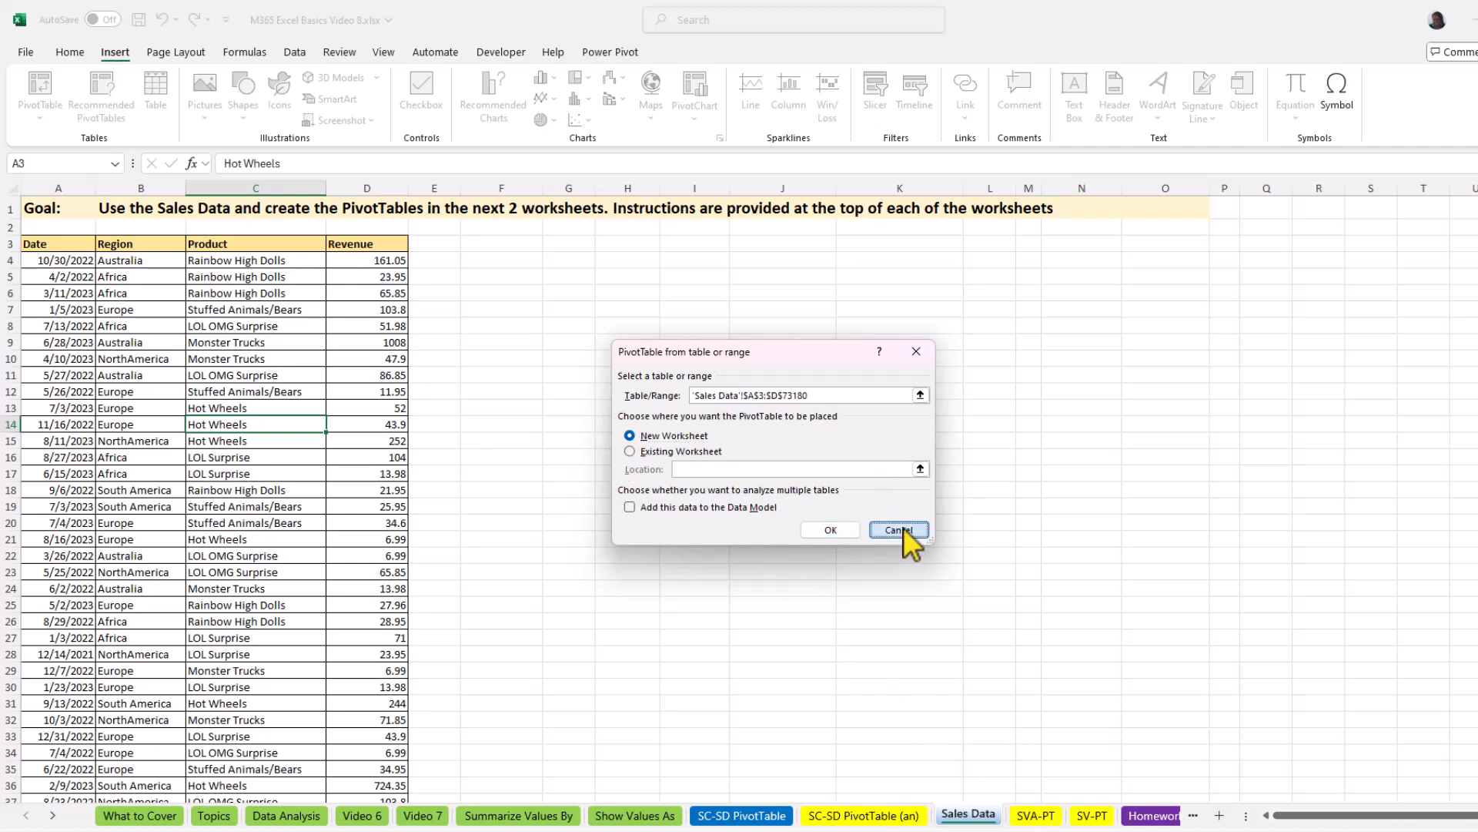
# Create a PivotTable from the Sales Data range $A$3:$D$73180, placed in cell A10 of the existing SVA-PT worksheet
pyautogui.click(1037, 815)
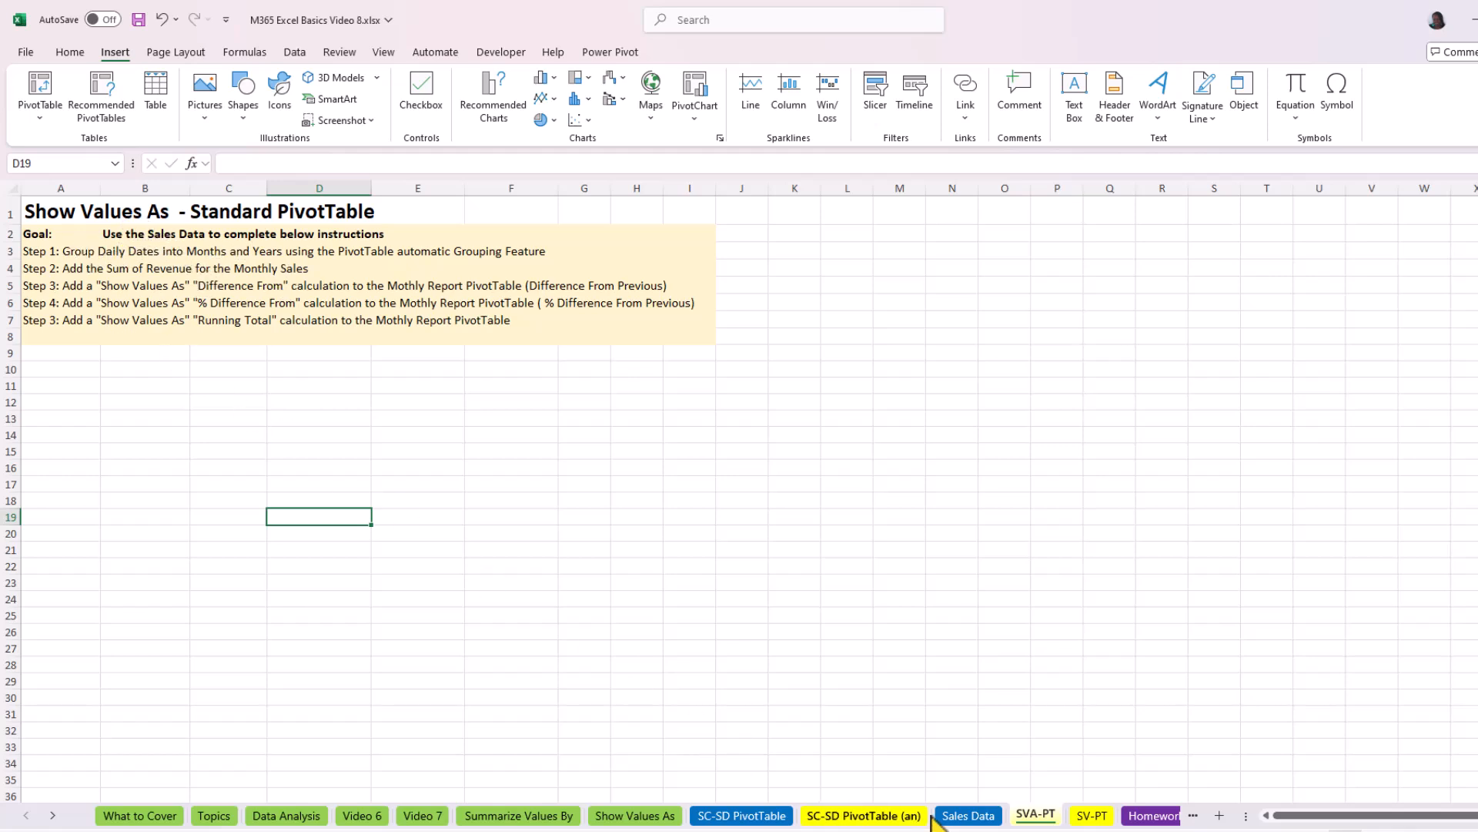
pyautogui.click(972, 816)
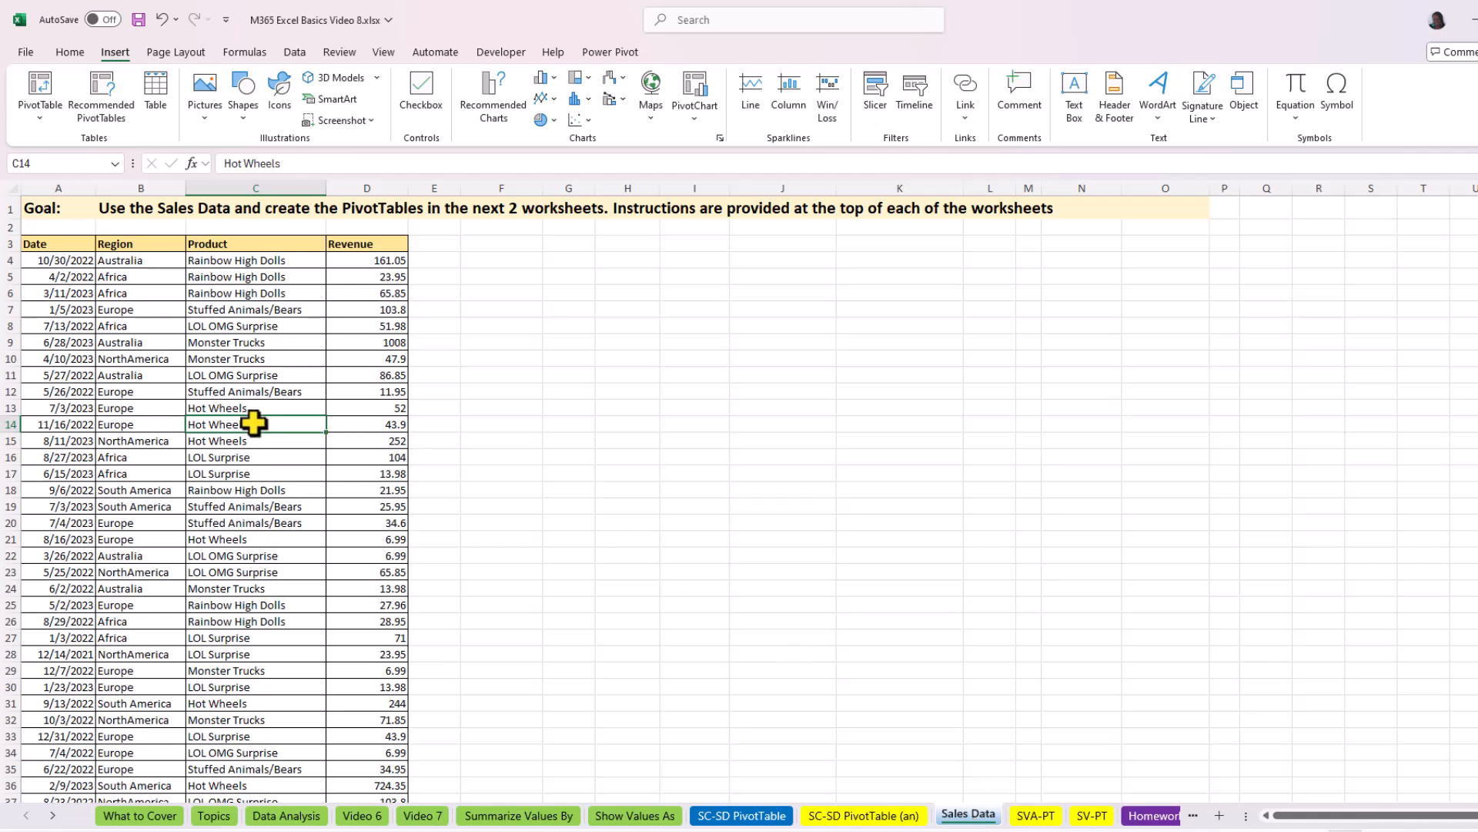
pyautogui.hotkey('alt', 'n')
pyautogui.press('v')
pyautogui.press('t')
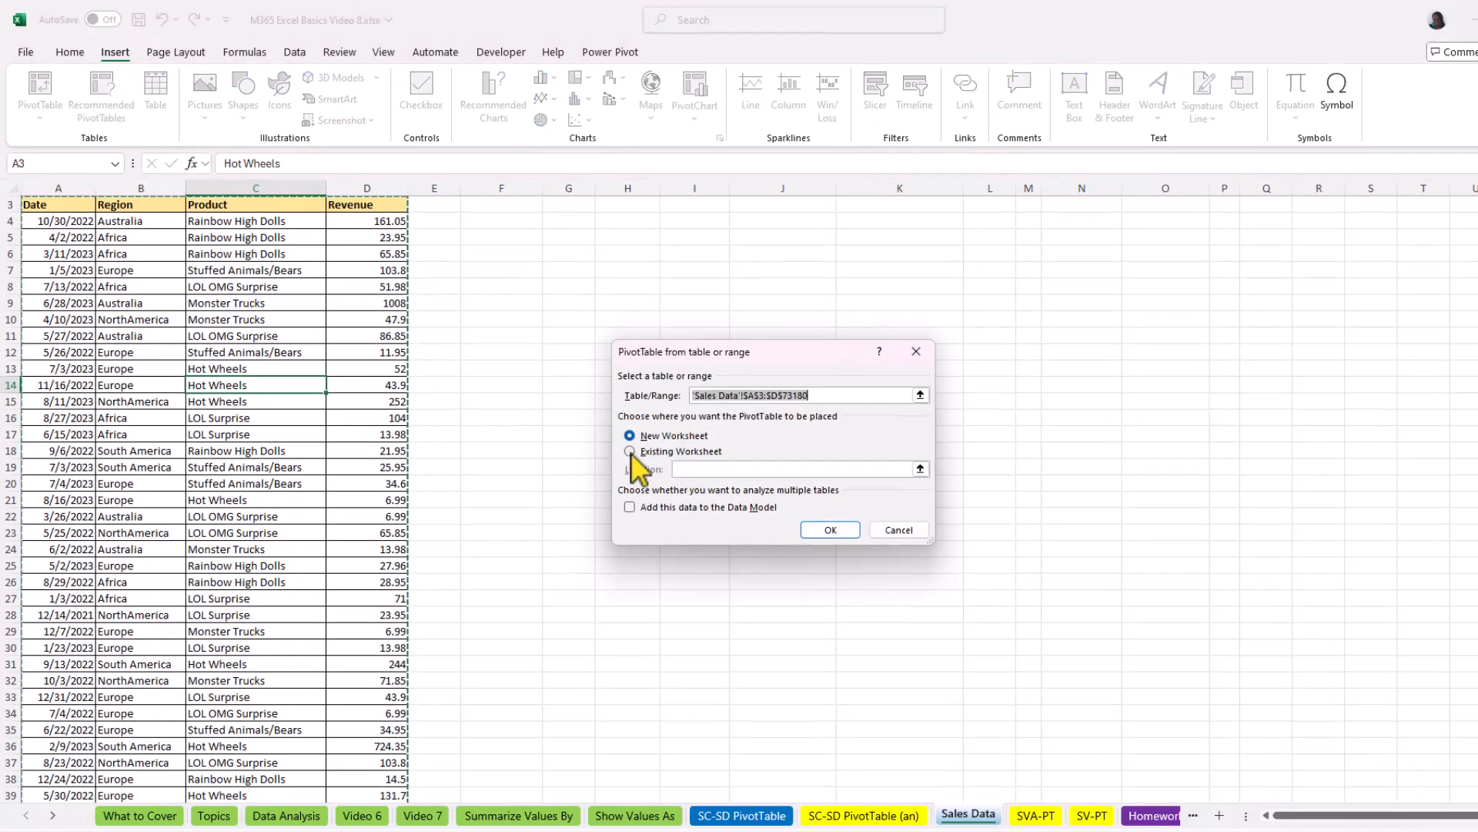
pyautogui.click(631, 452)
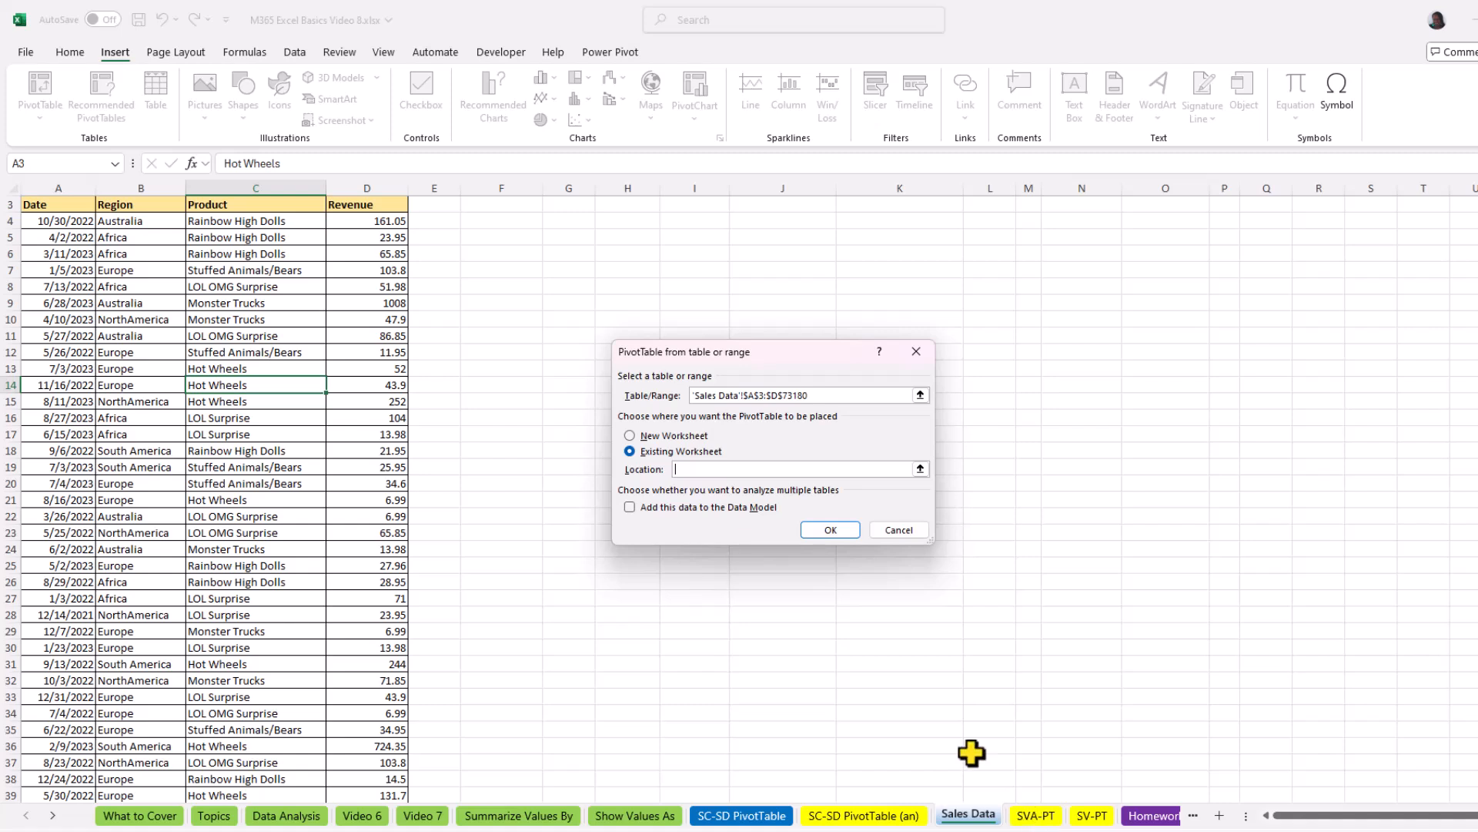
pyautogui.click(679, 469)
pyautogui.click(1041, 817)
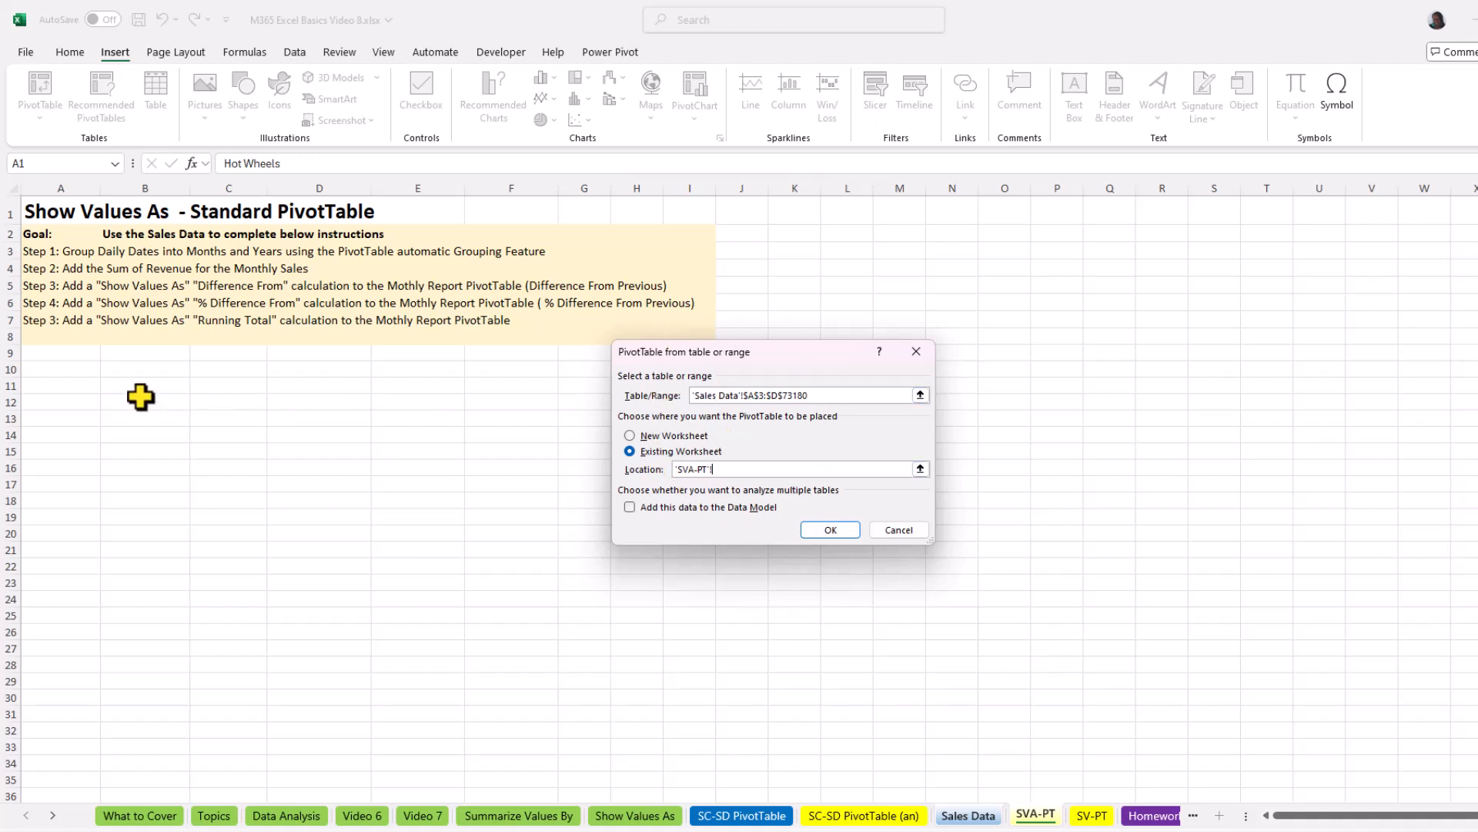
pyautogui.click(56, 370)
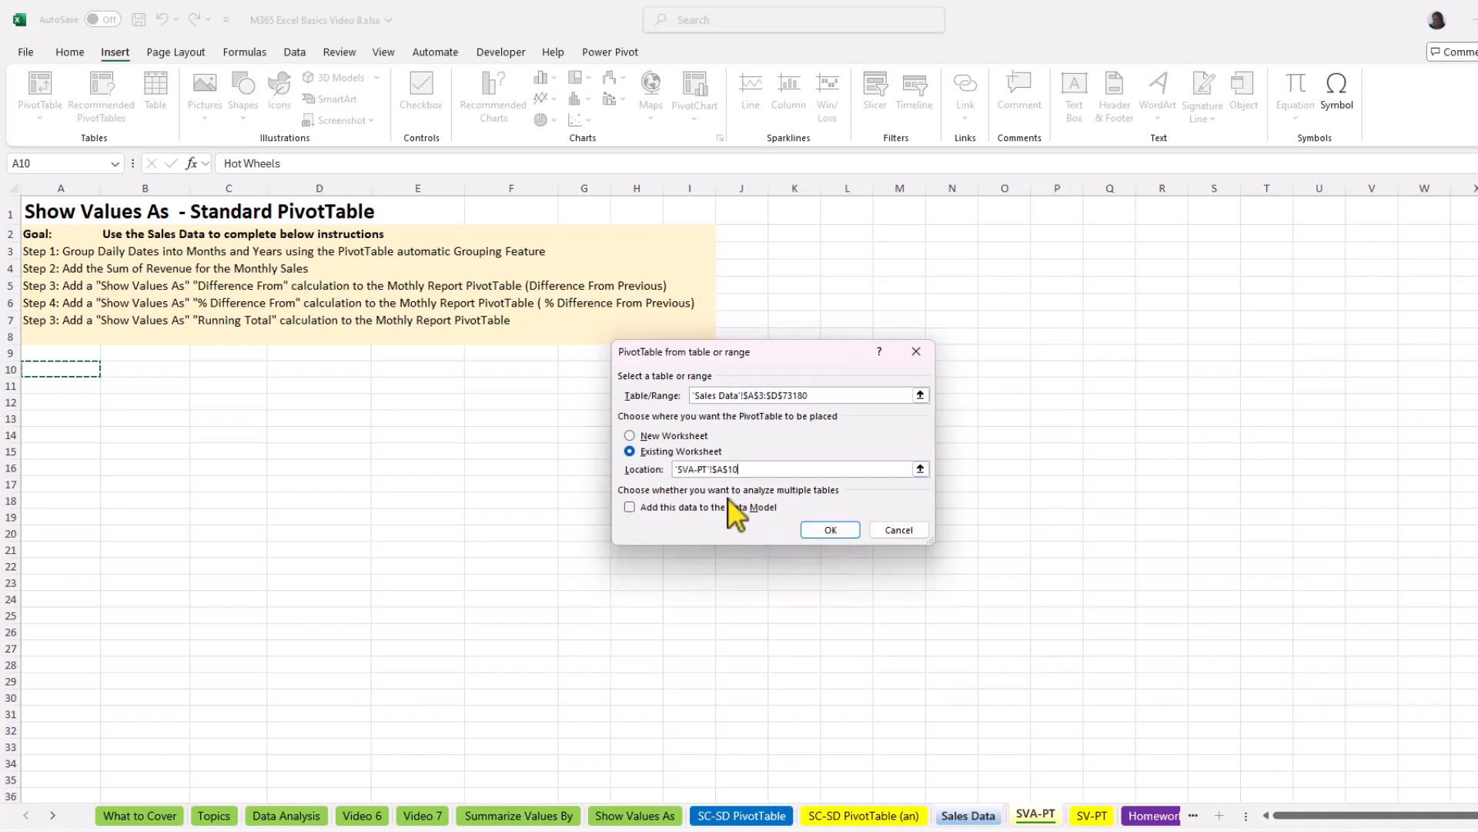
pyautogui.click(830, 529)
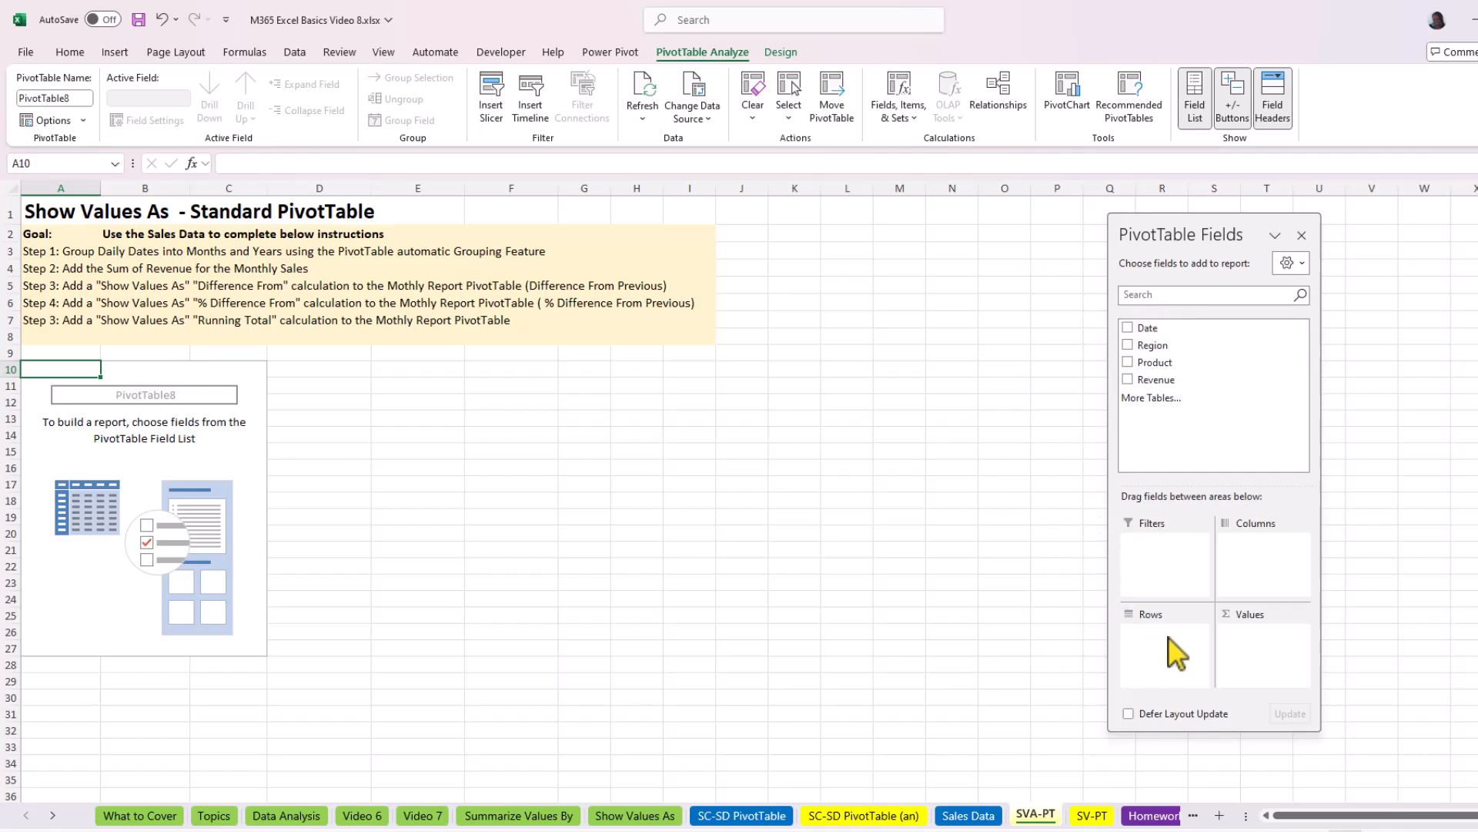
# Add the Date field to the PivotTable's Rows, then enlarge the PivotTable Fields pane and move it closer to the PivotTable
pyautogui.moveTo(1147, 328); pyautogui.dragTo(1201, 670)
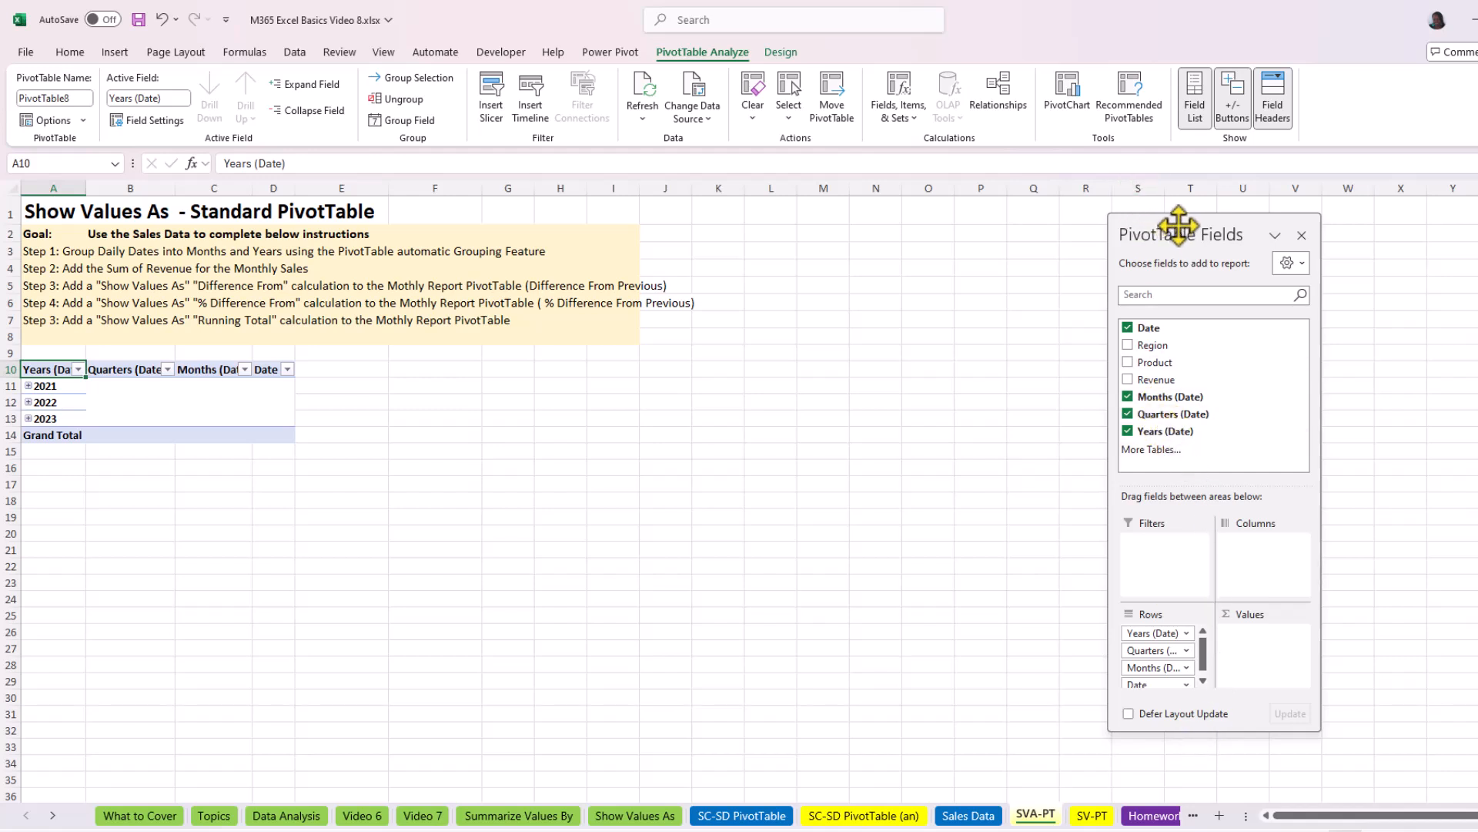
pyautogui.moveTo(1176, 234); pyautogui.dragTo(1176, 202)
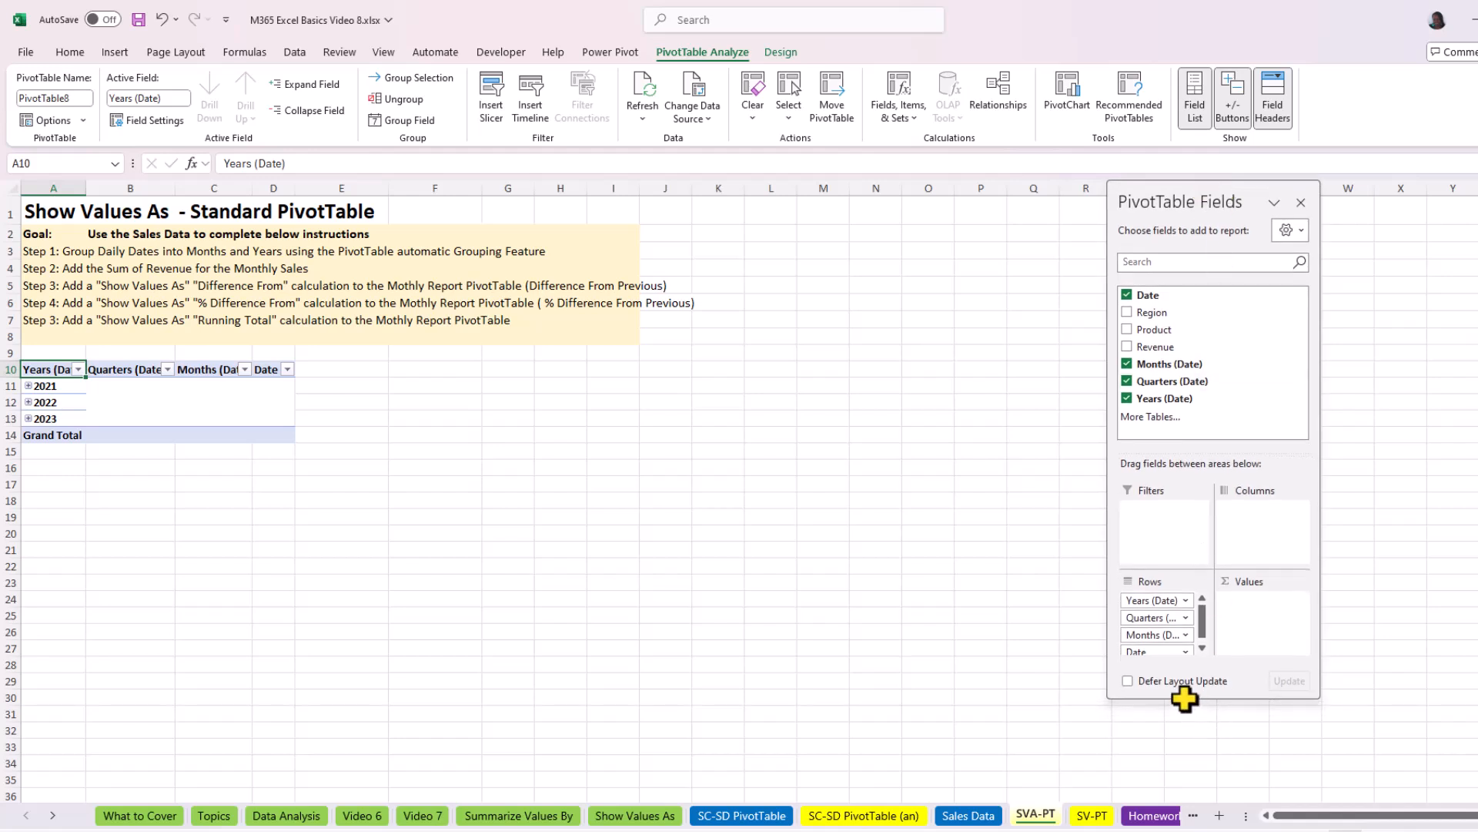
pyautogui.moveTo(1180, 698); pyautogui.dragTo(1180, 797)
pyautogui.moveTo(1110, 549); pyautogui.dragTo(1041, 540)
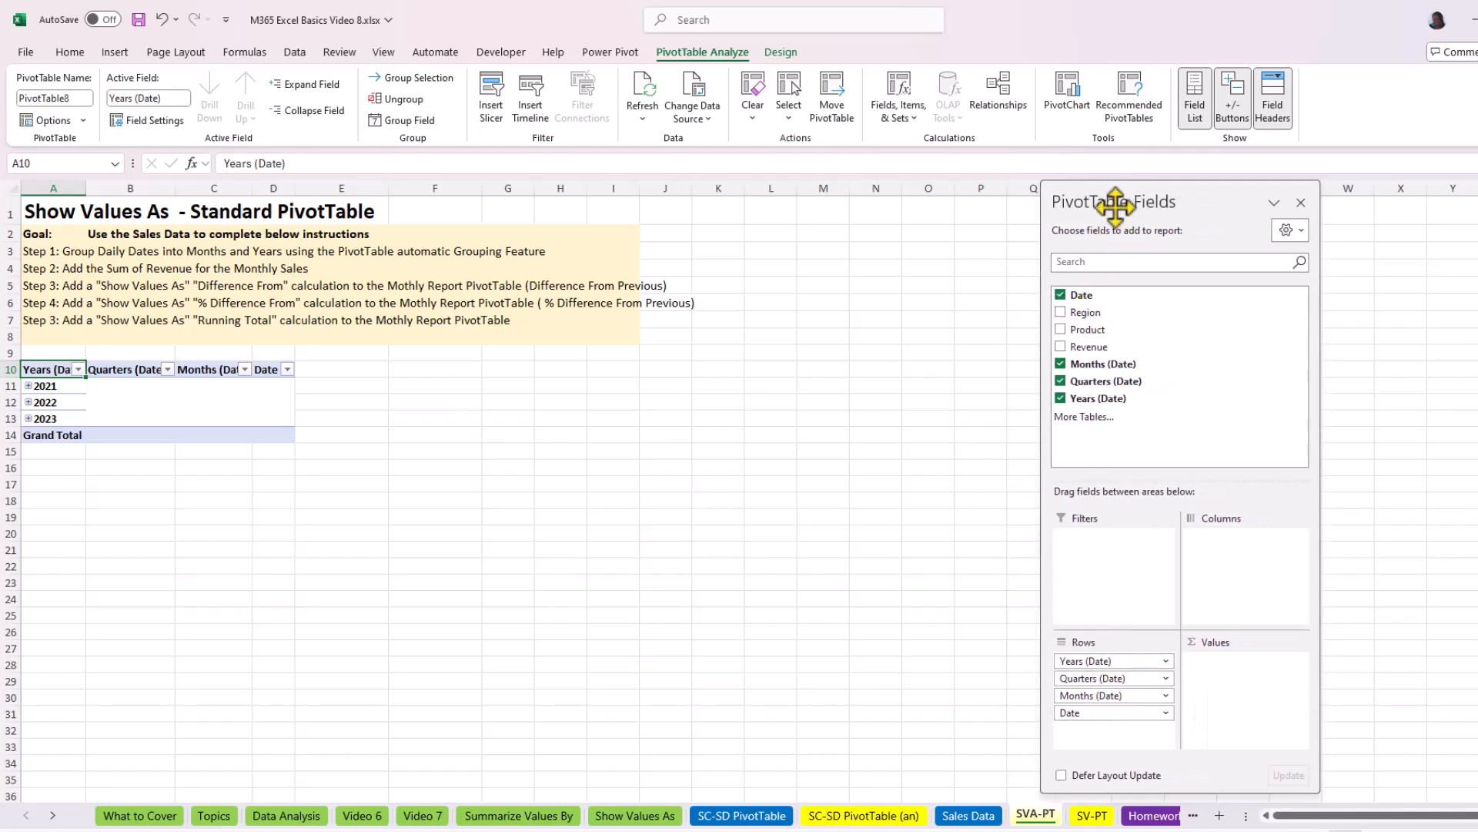
pyautogui.moveTo(1155, 188); pyautogui.dragTo(915, 188)
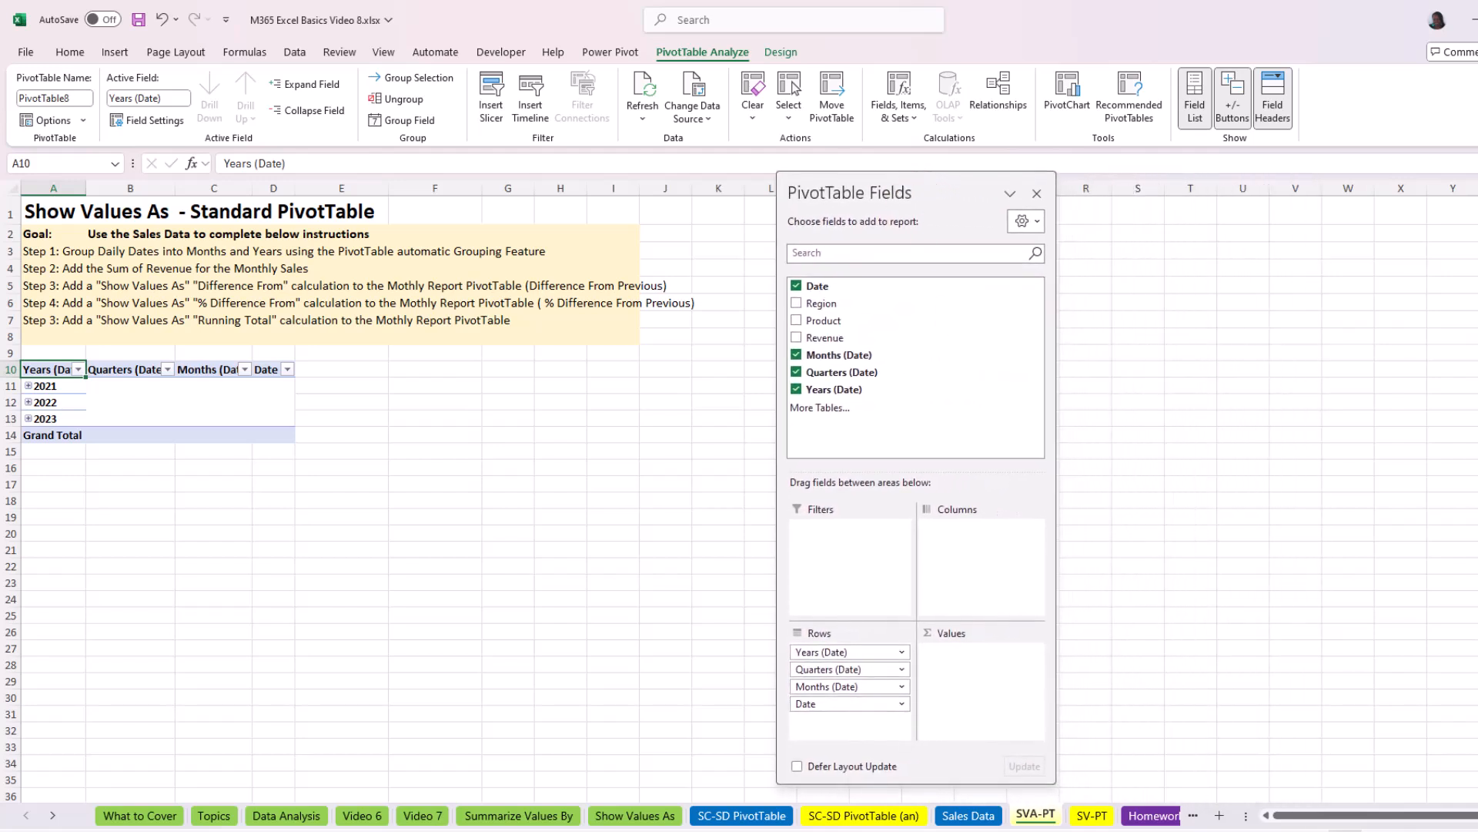
# Remove the Date and Quarters (Date) fields from the Rows area, keeping only Years and Months
pyautogui.moveTo(809, 289); pyautogui.dragTo(832, 666)
pyautogui.moveTo(826, 703); pyautogui.dragTo(707, 669)
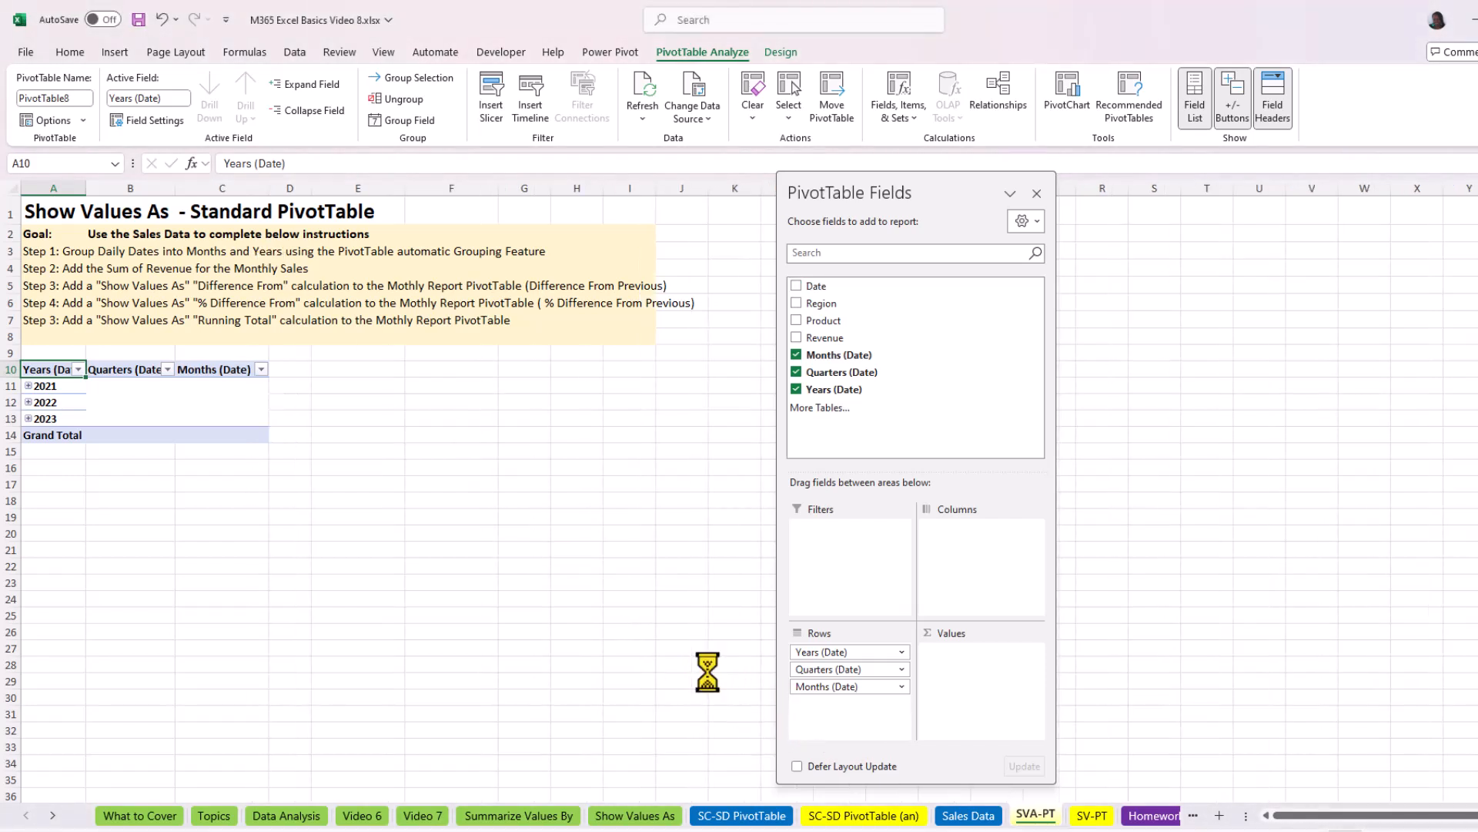
pyautogui.click(797, 373)
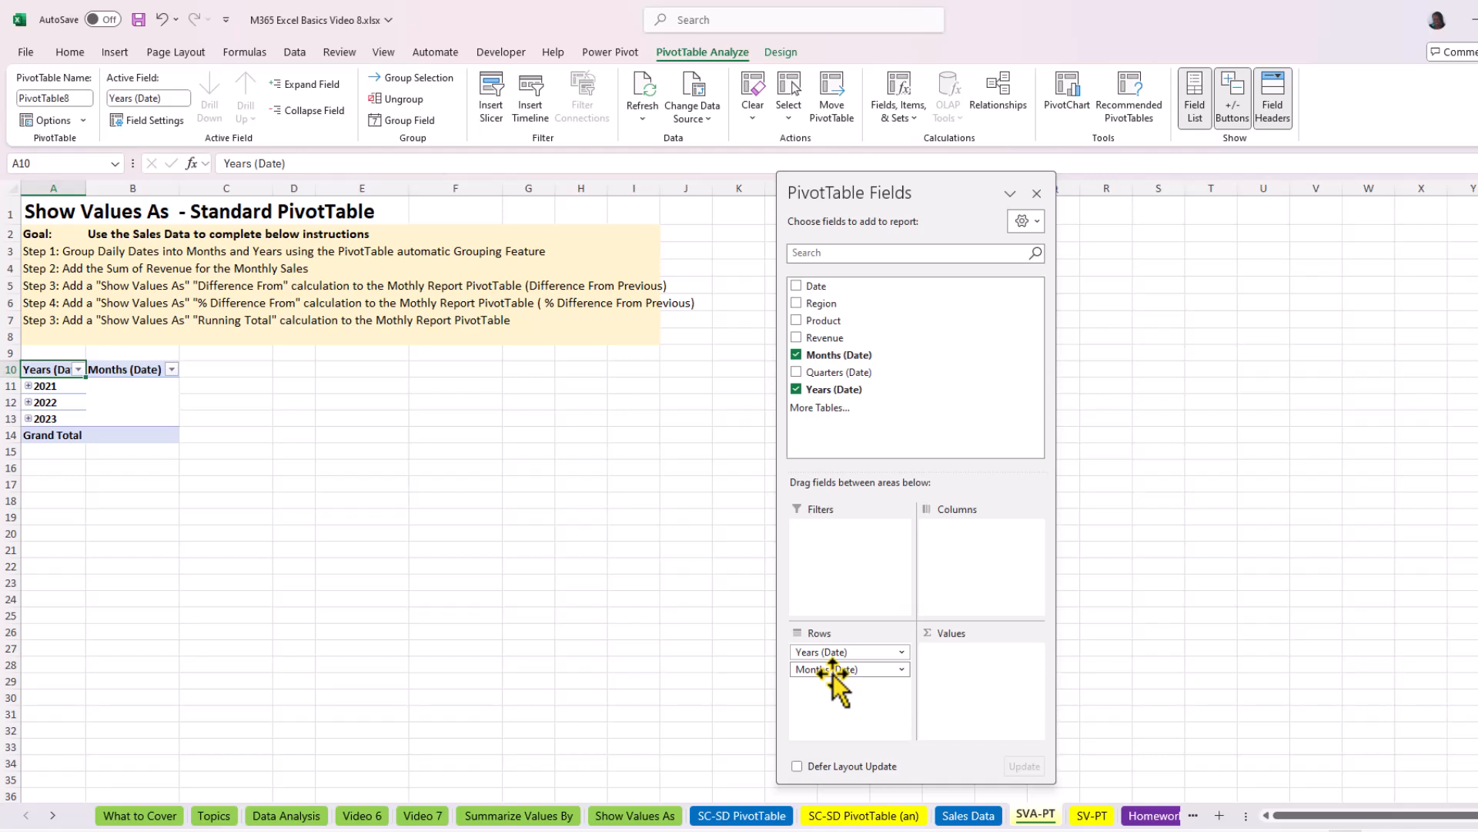
pyautogui.click(46, 387)
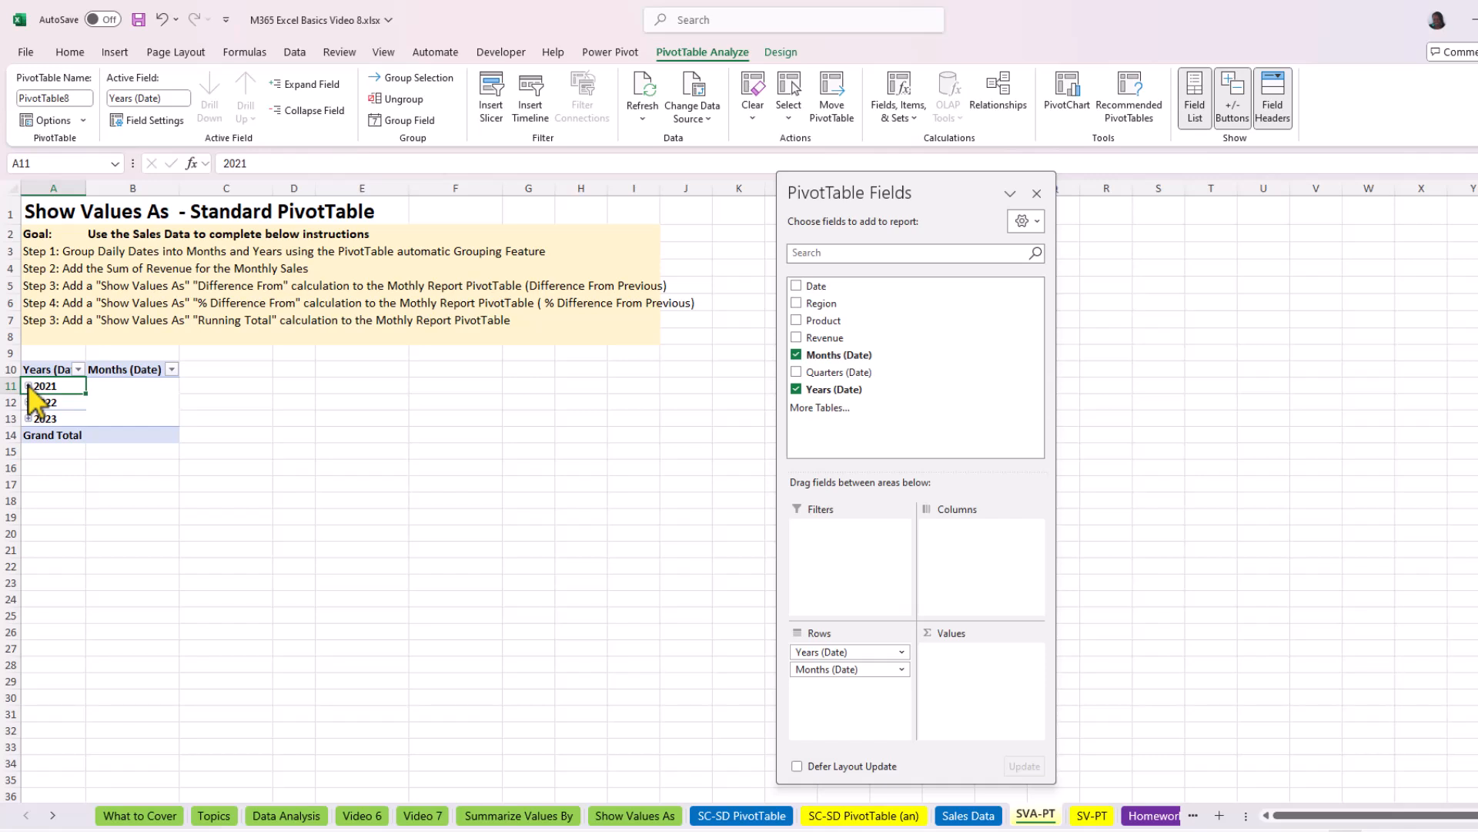
pyautogui.click(28, 386)
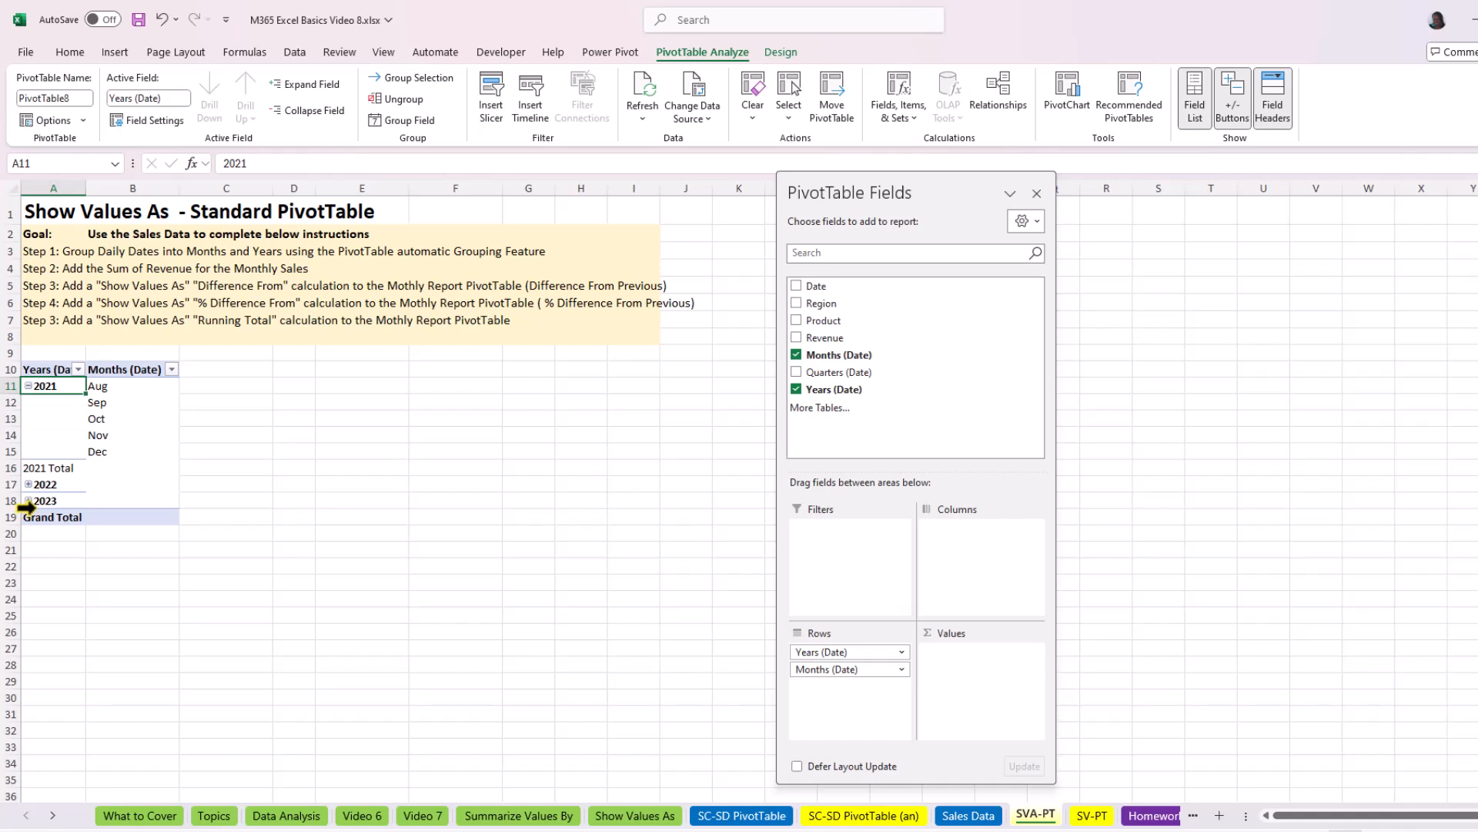
pyautogui.doubleClick(56, 377)
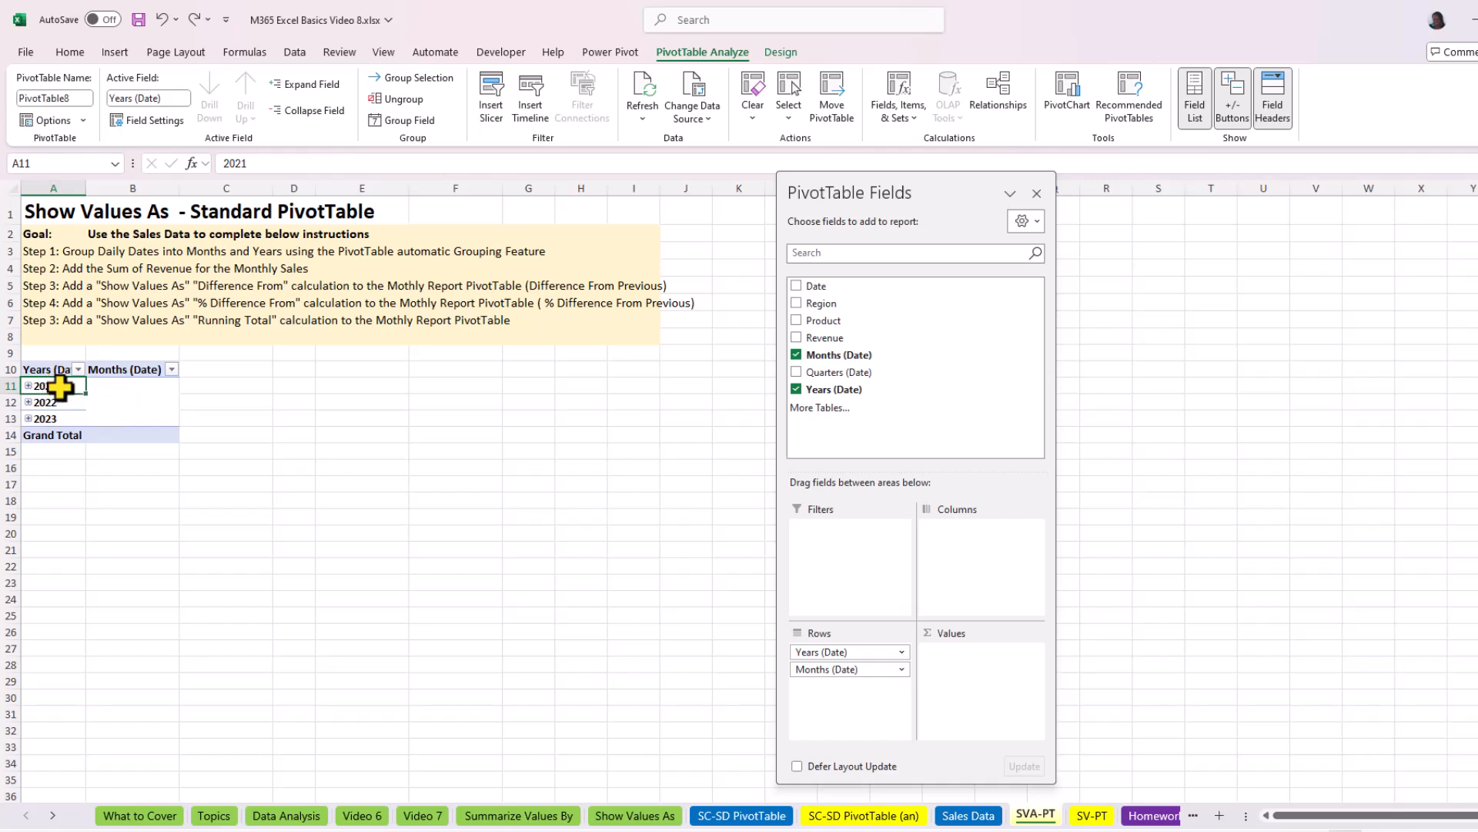
# Expand the entire Years field to list the months of every year, and widen column A to fit its header
pyautogui.rightClick(62, 387)
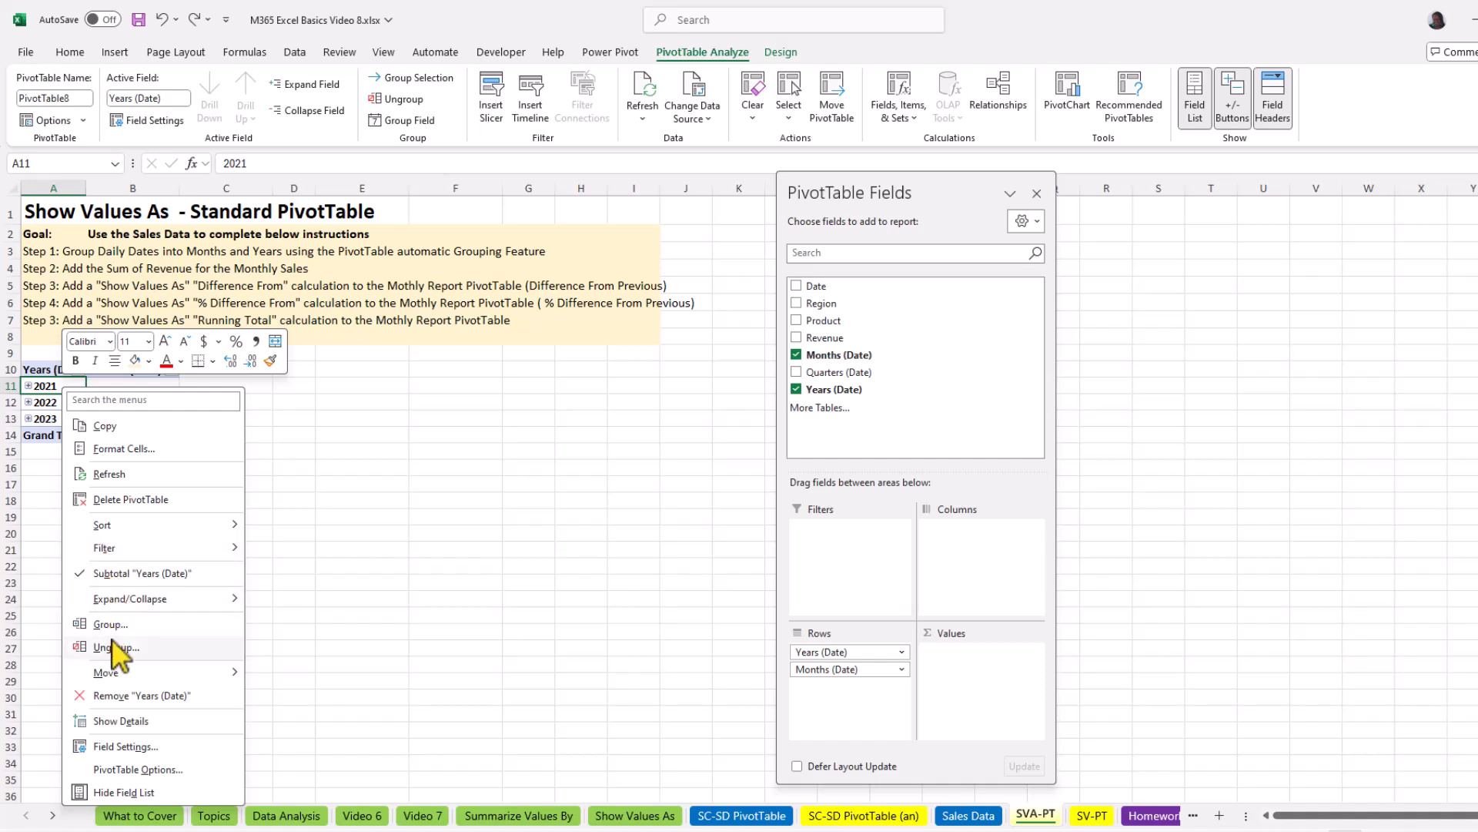
pyautogui.moveTo(122, 598)
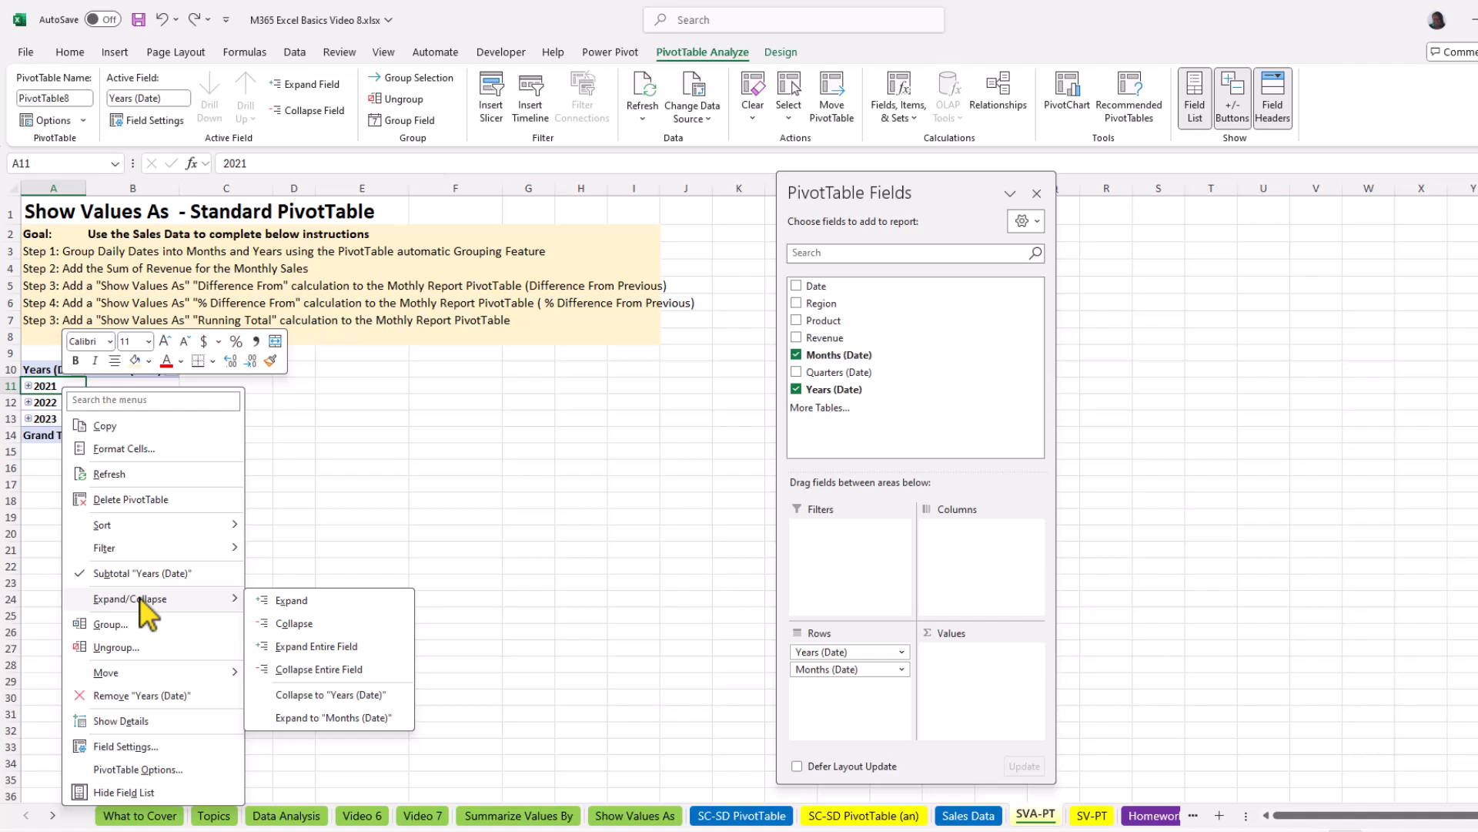
pyautogui.click(306, 647)
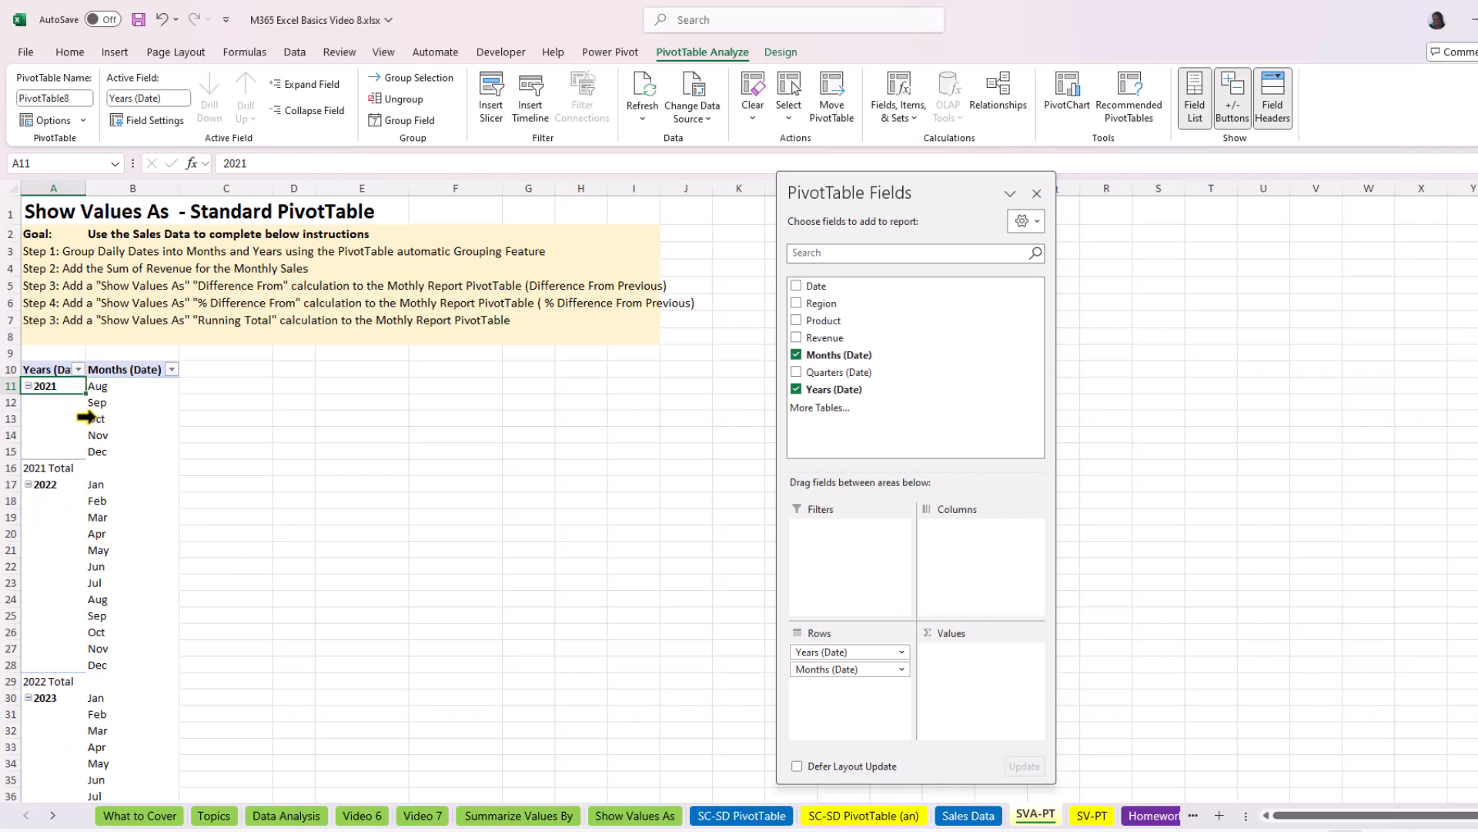
pyautogui.moveTo(86, 188); pyautogui.dragTo(110, 190)
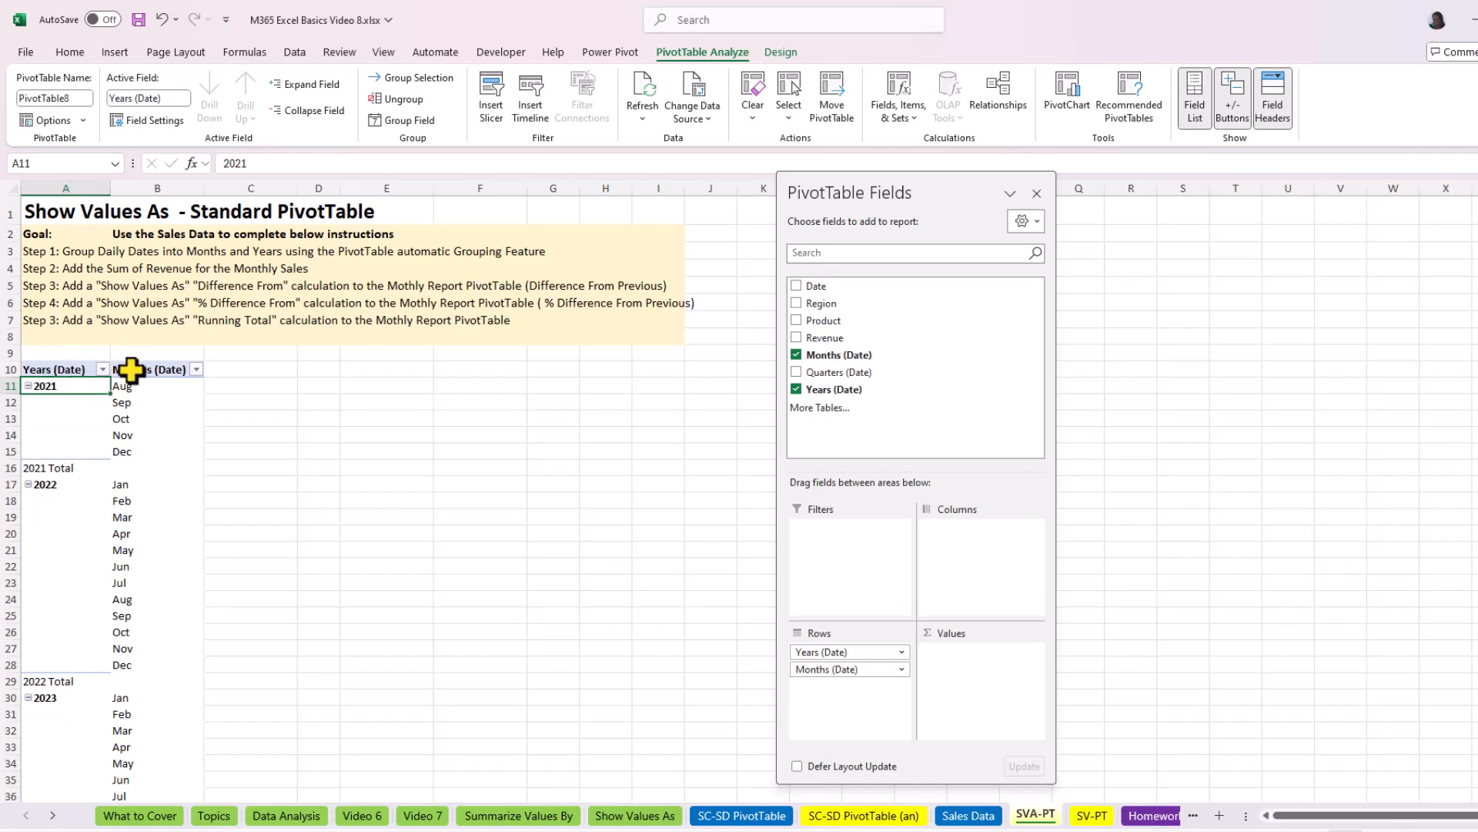
# Rename the PivotTable's row field headers in A10 and B10 to "Year" and "Months"
pyautogui.click(69, 369)
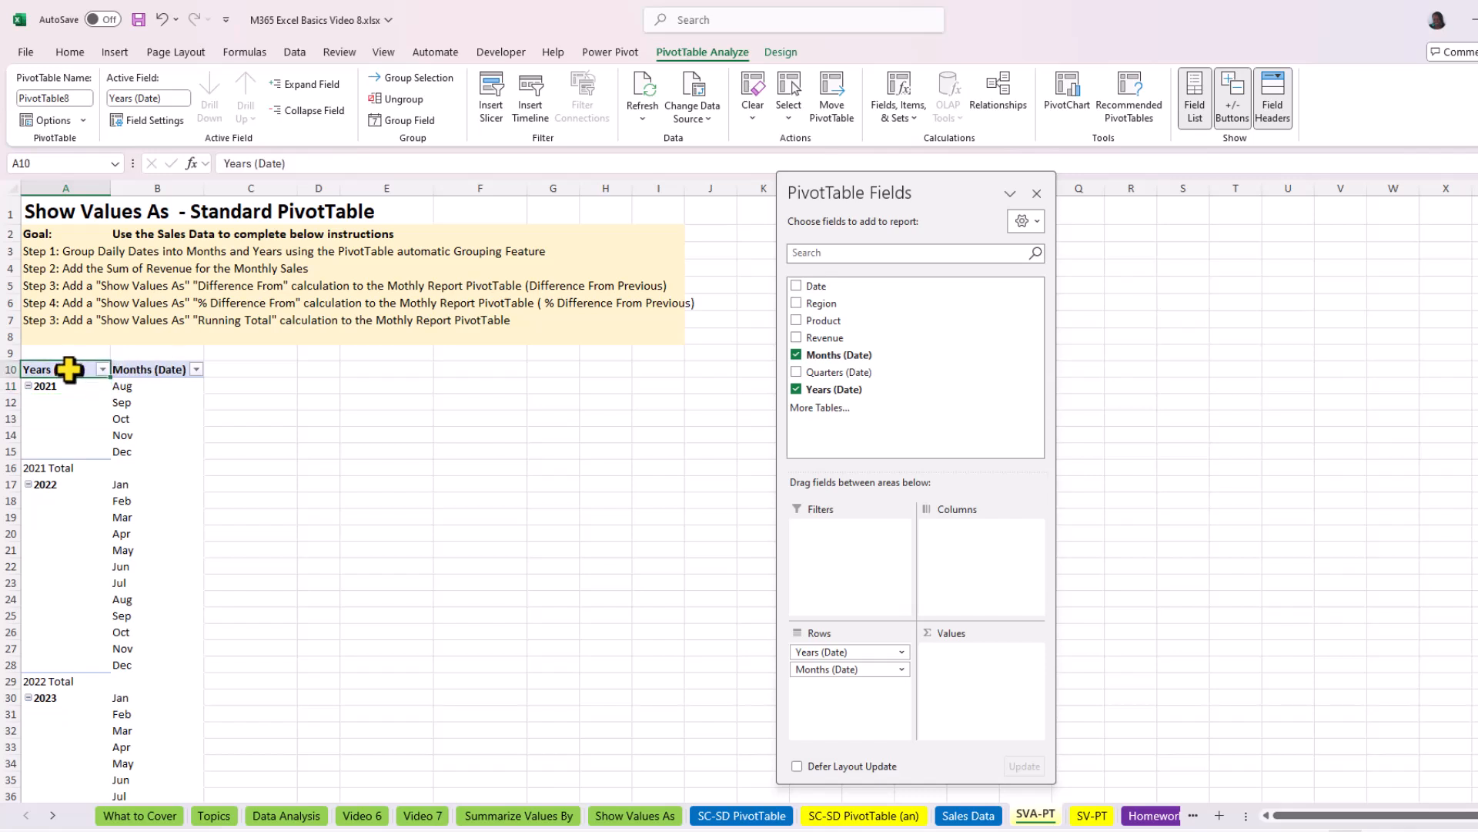
pyautogui.write('y')
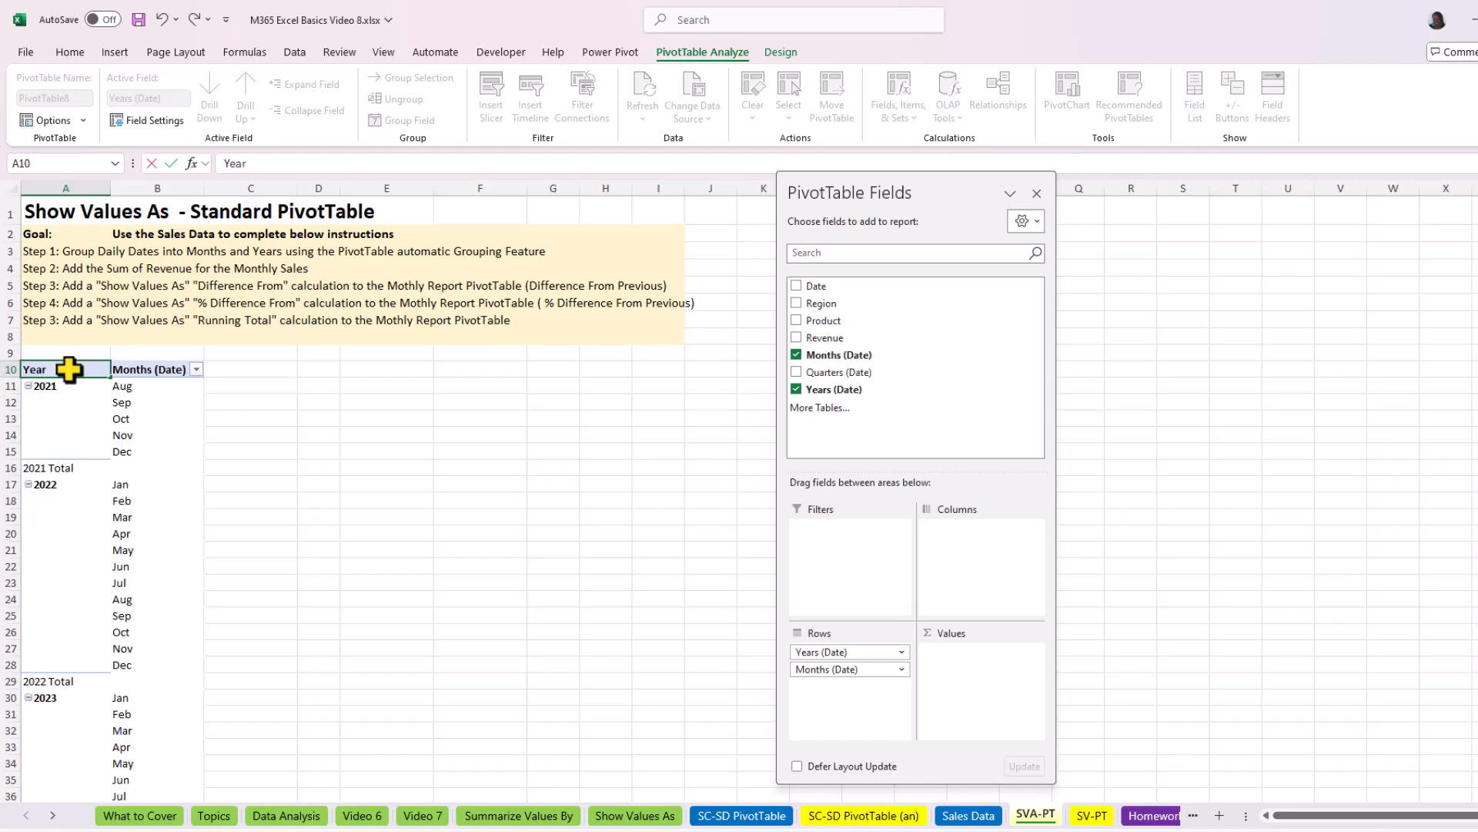
pyautogui.click(139, 370)
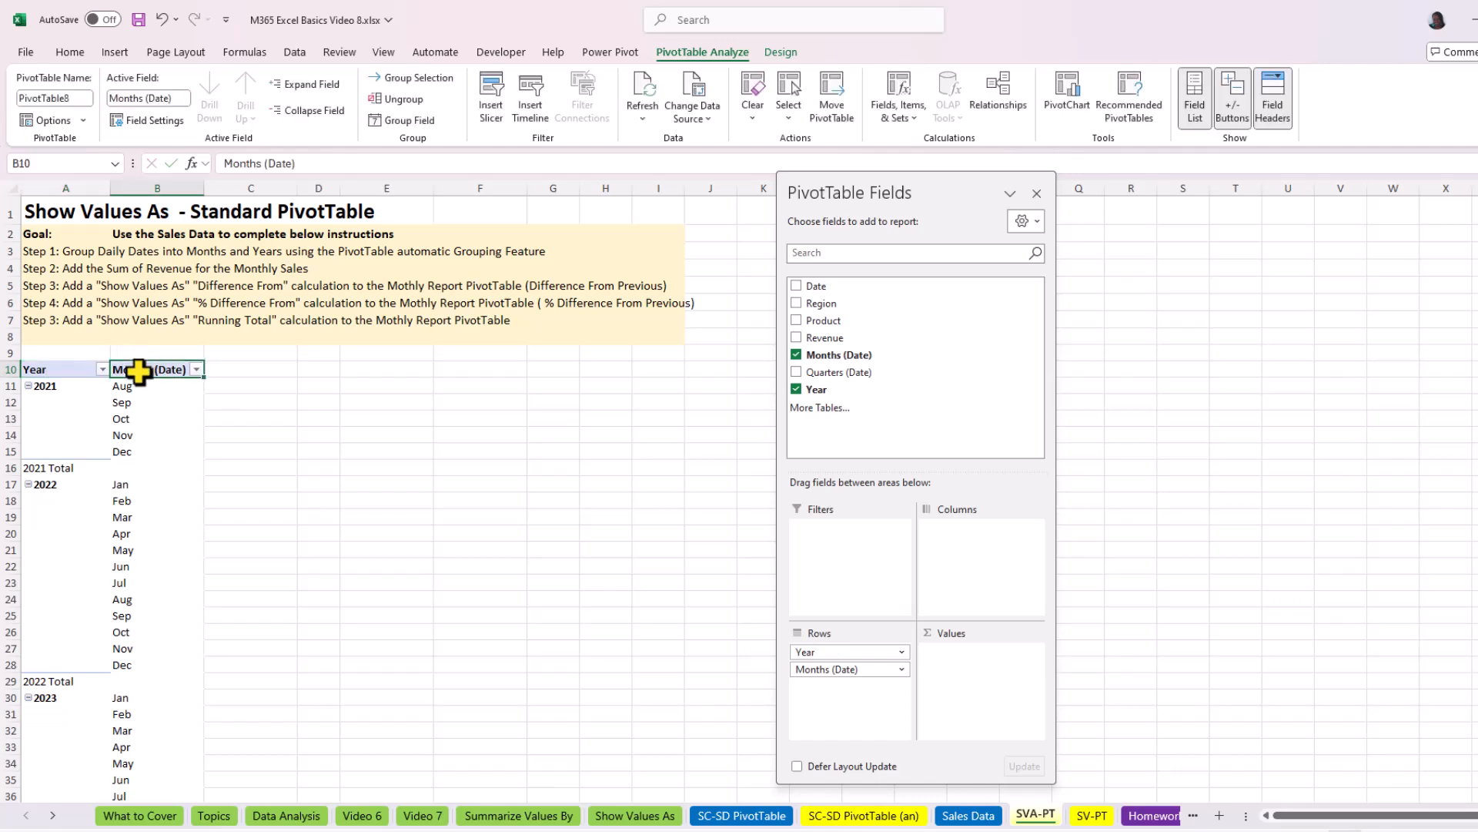
pyautogui.write('Months')
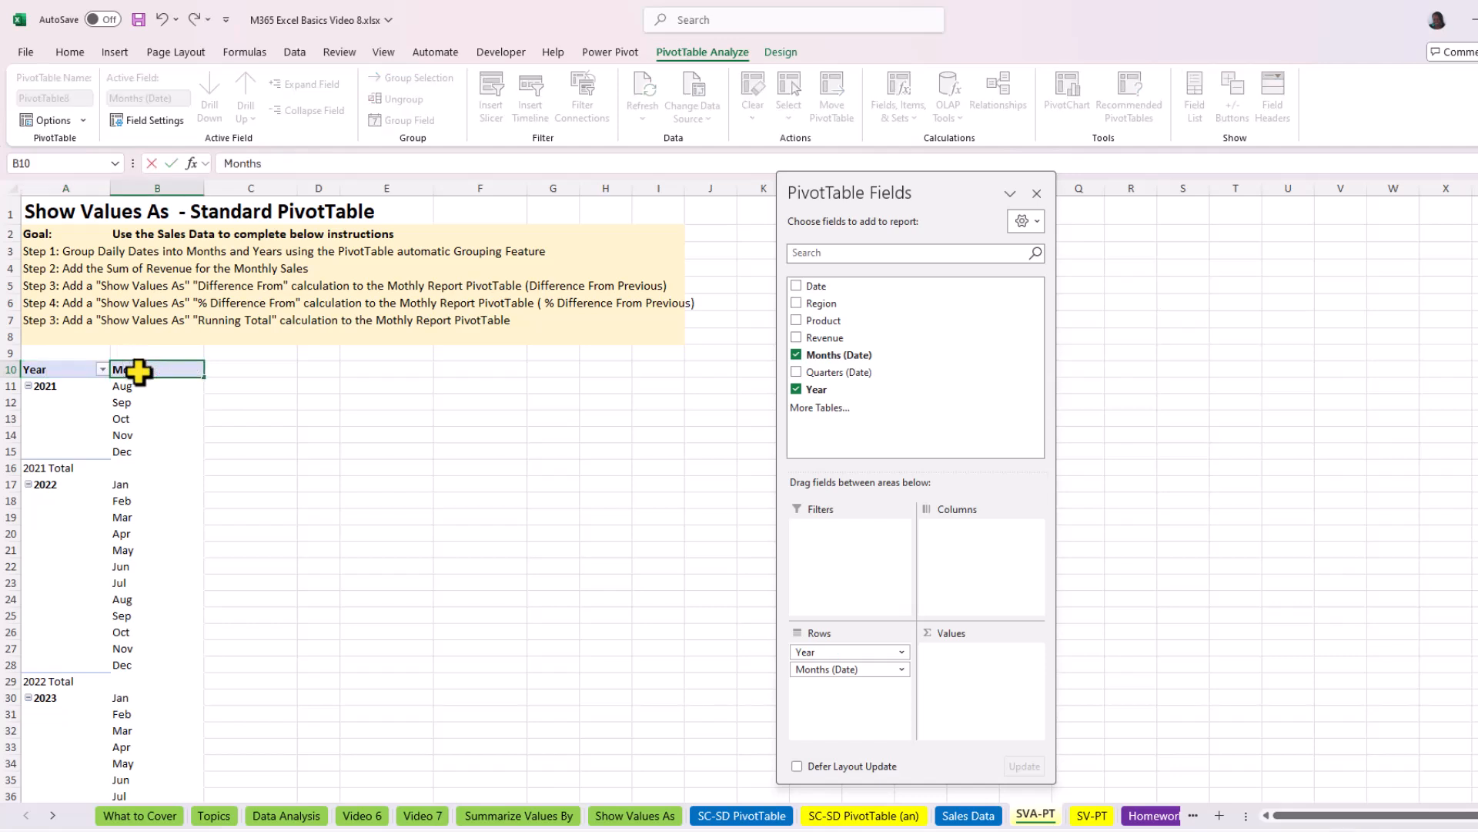
pyautogui.click(142, 391)
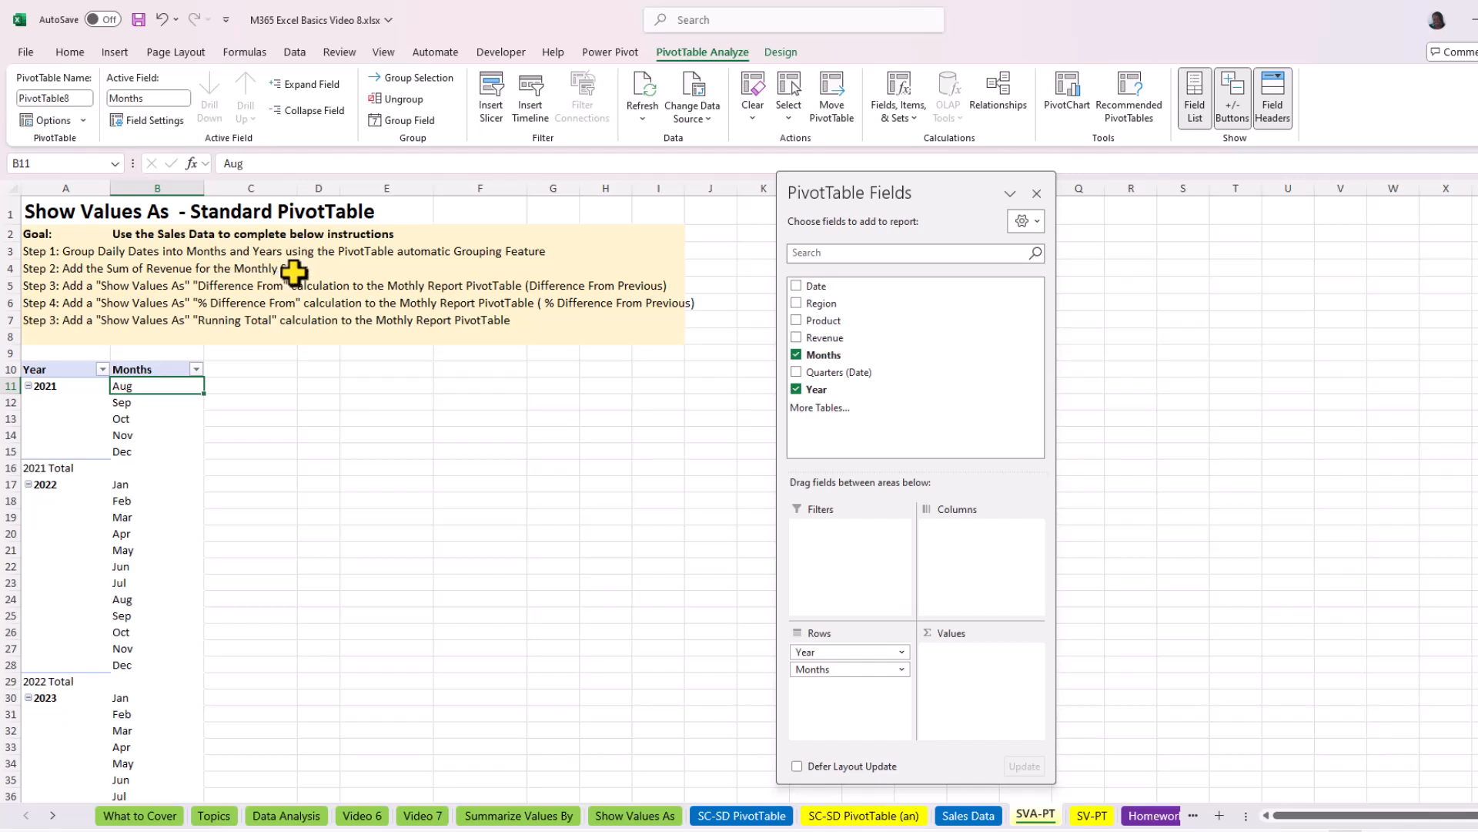
# Add the Revenue field to the PivotTable's Values area twice
pyautogui.moveTo(815, 339); pyautogui.dragTo(982, 664)
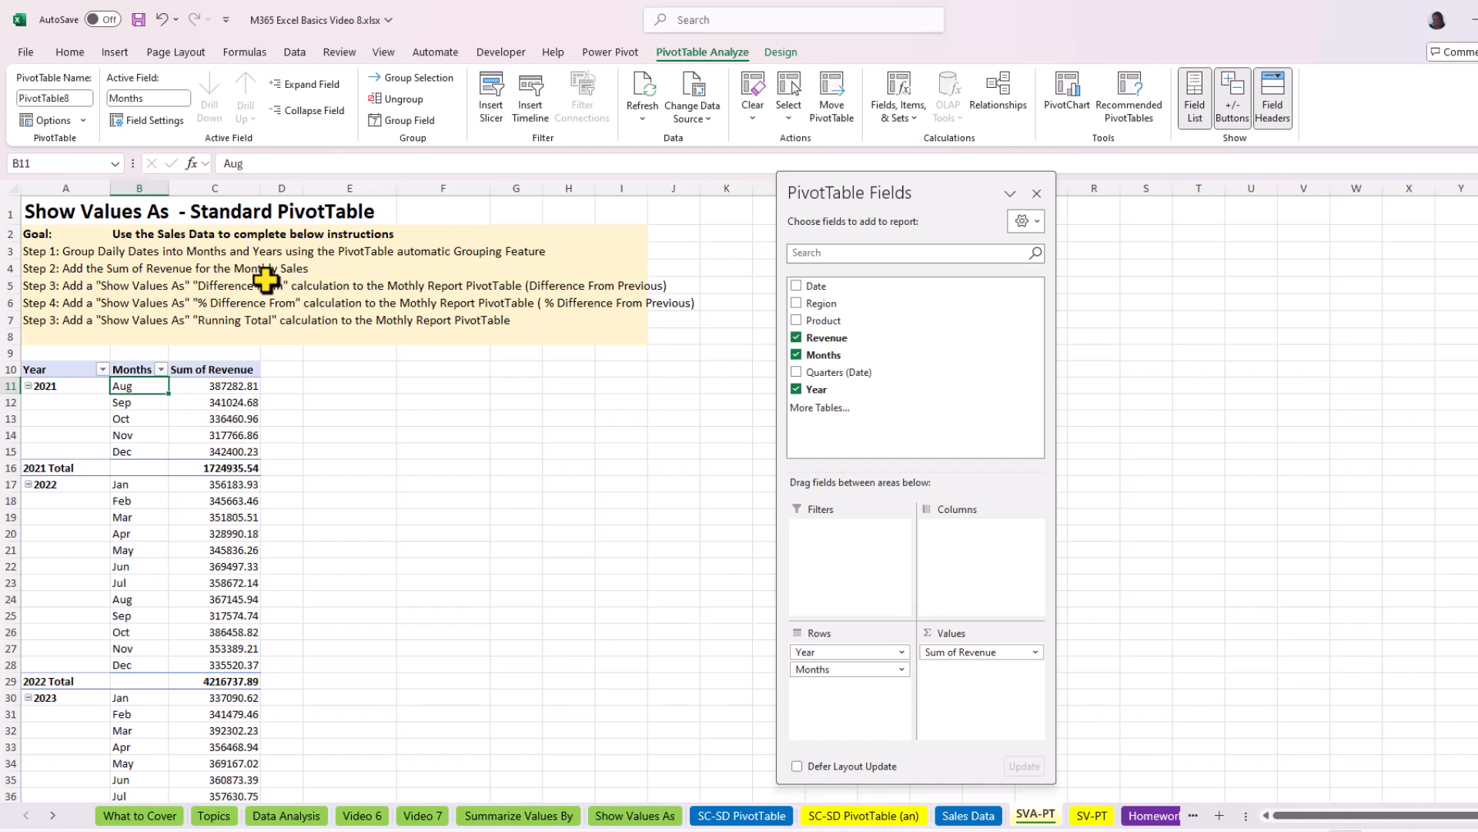
pyautogui.moveTo(834, 339); pyautogui.dragTo(973, 674)
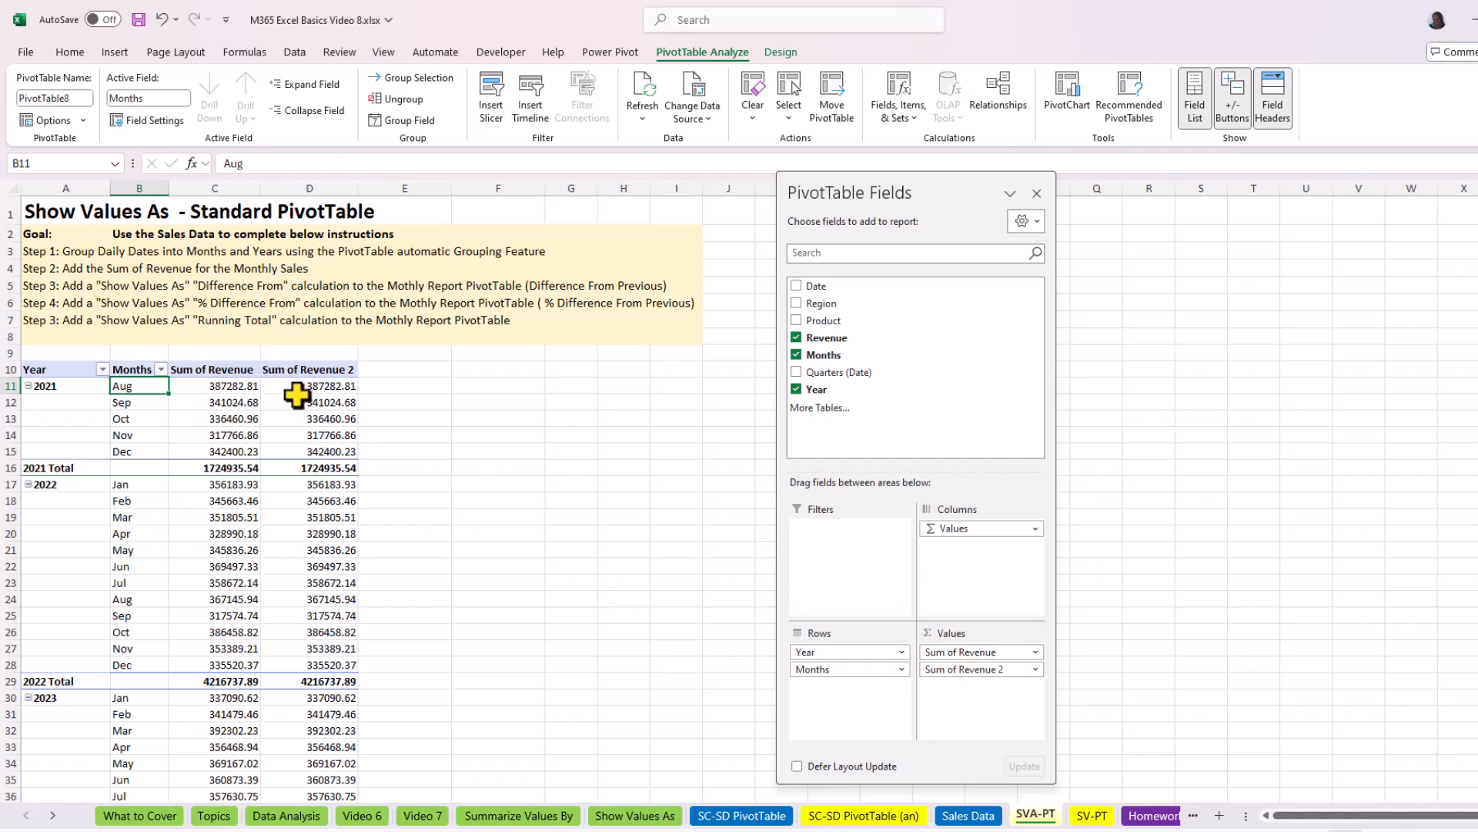
# Show the Sum of Revenue 2 values as Difference From, with base field Months and base item (previous)
pyautogui.click(318, 374)
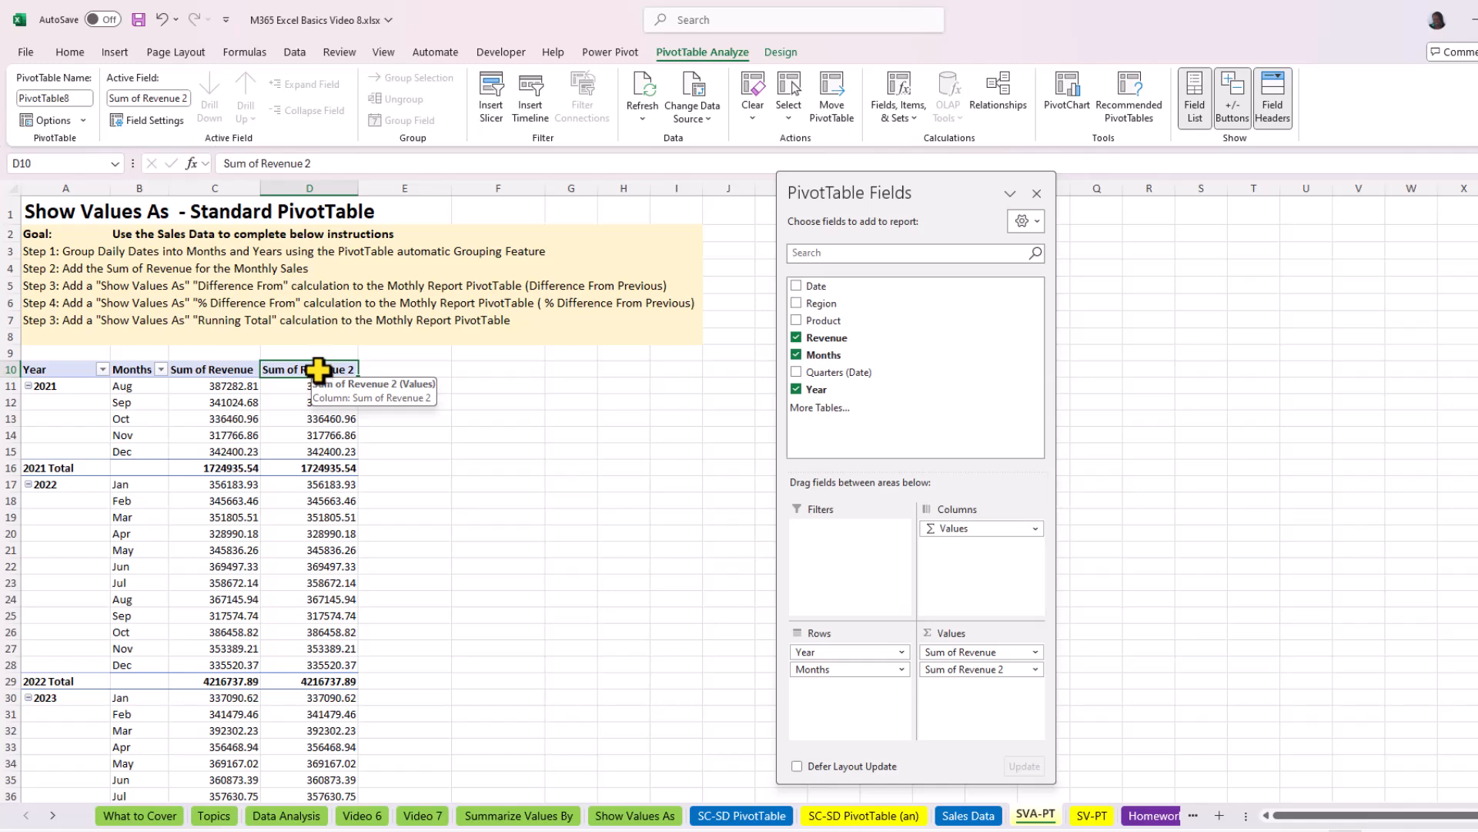
pyautogui.doubleClick(318, 370)
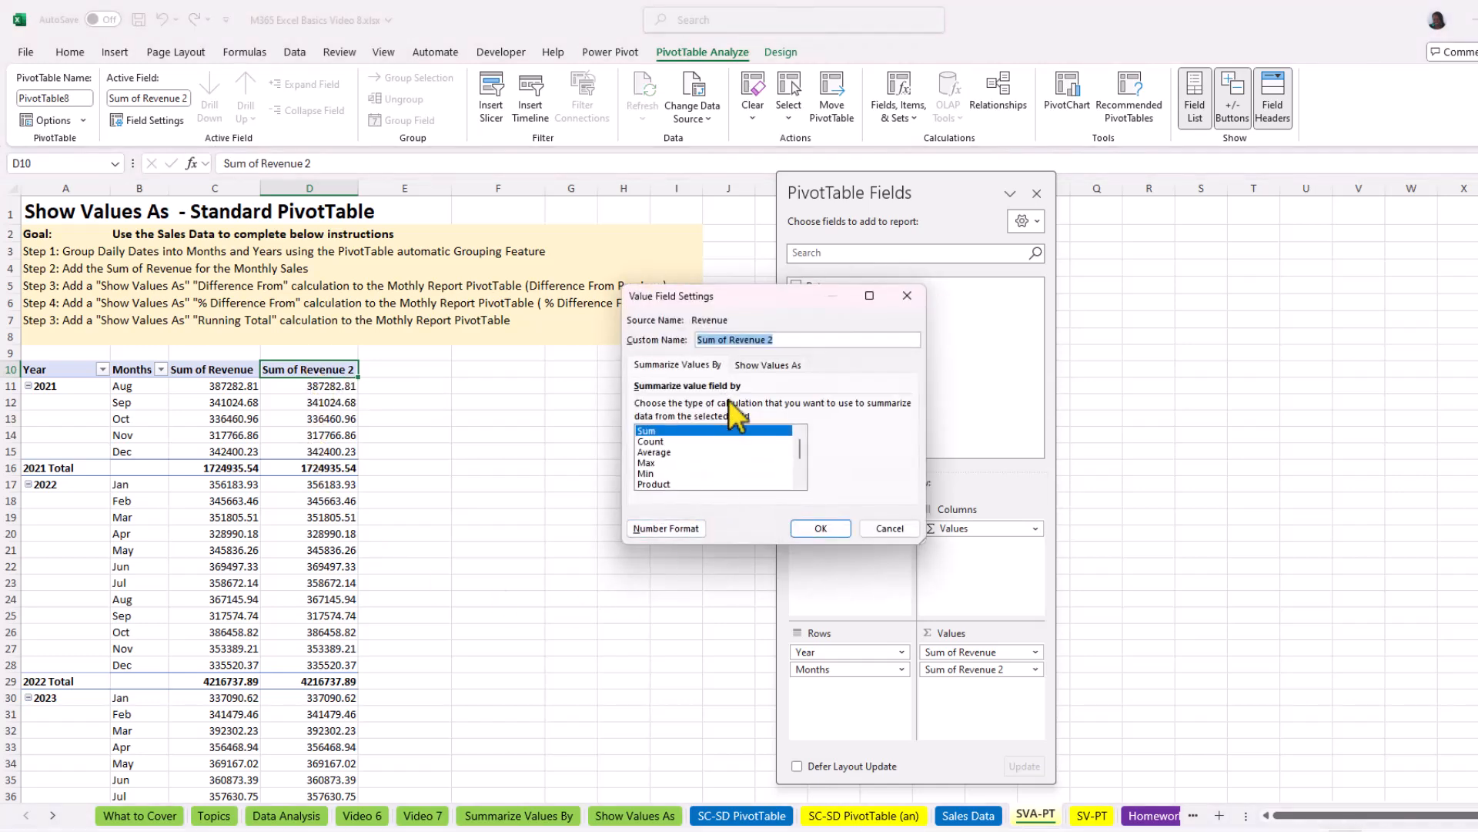
pyautogui.click(765, 366)
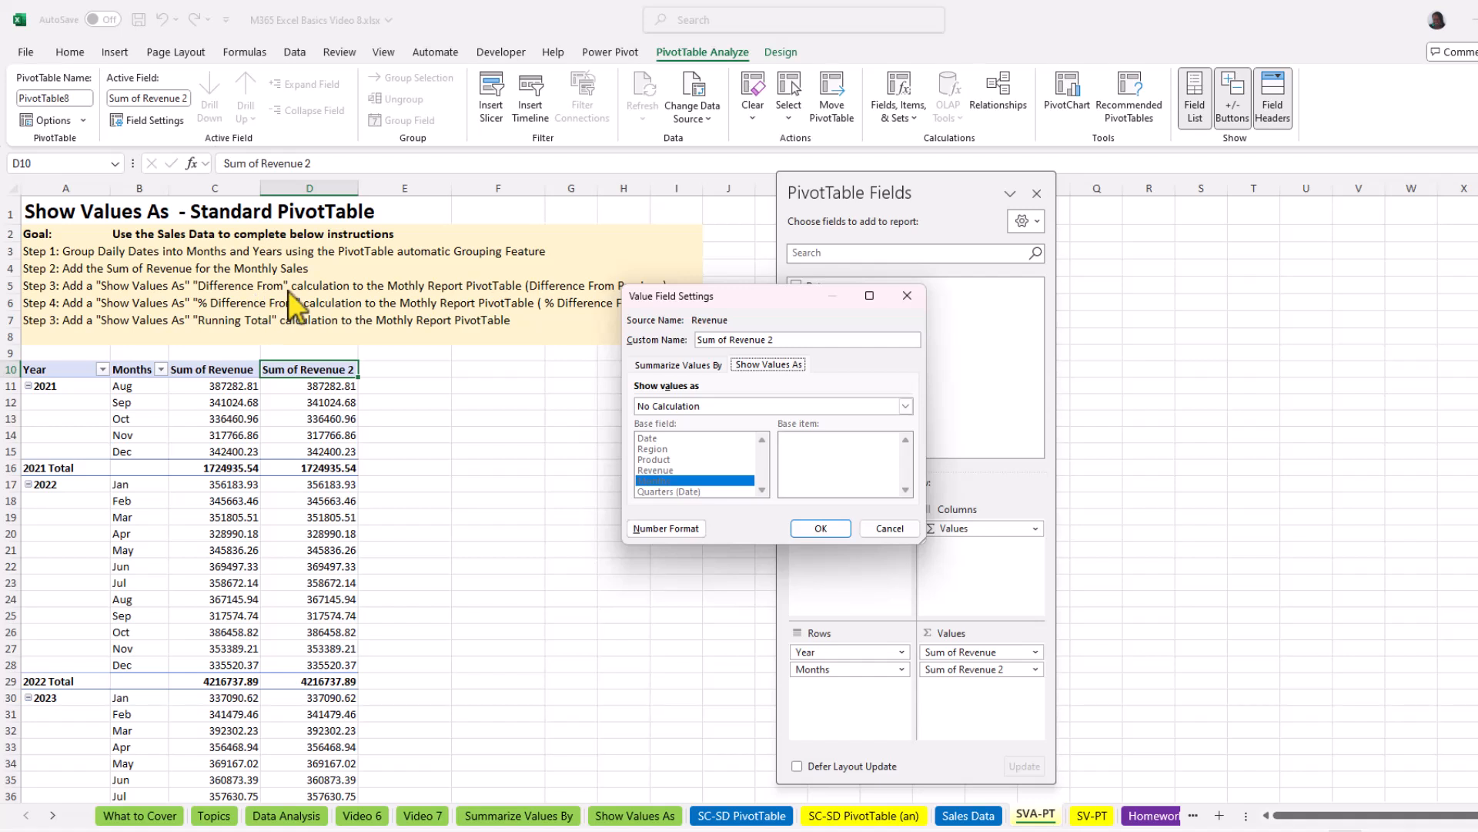
pyautogui.click(911, 407)
pyautogui.click(783, 296)
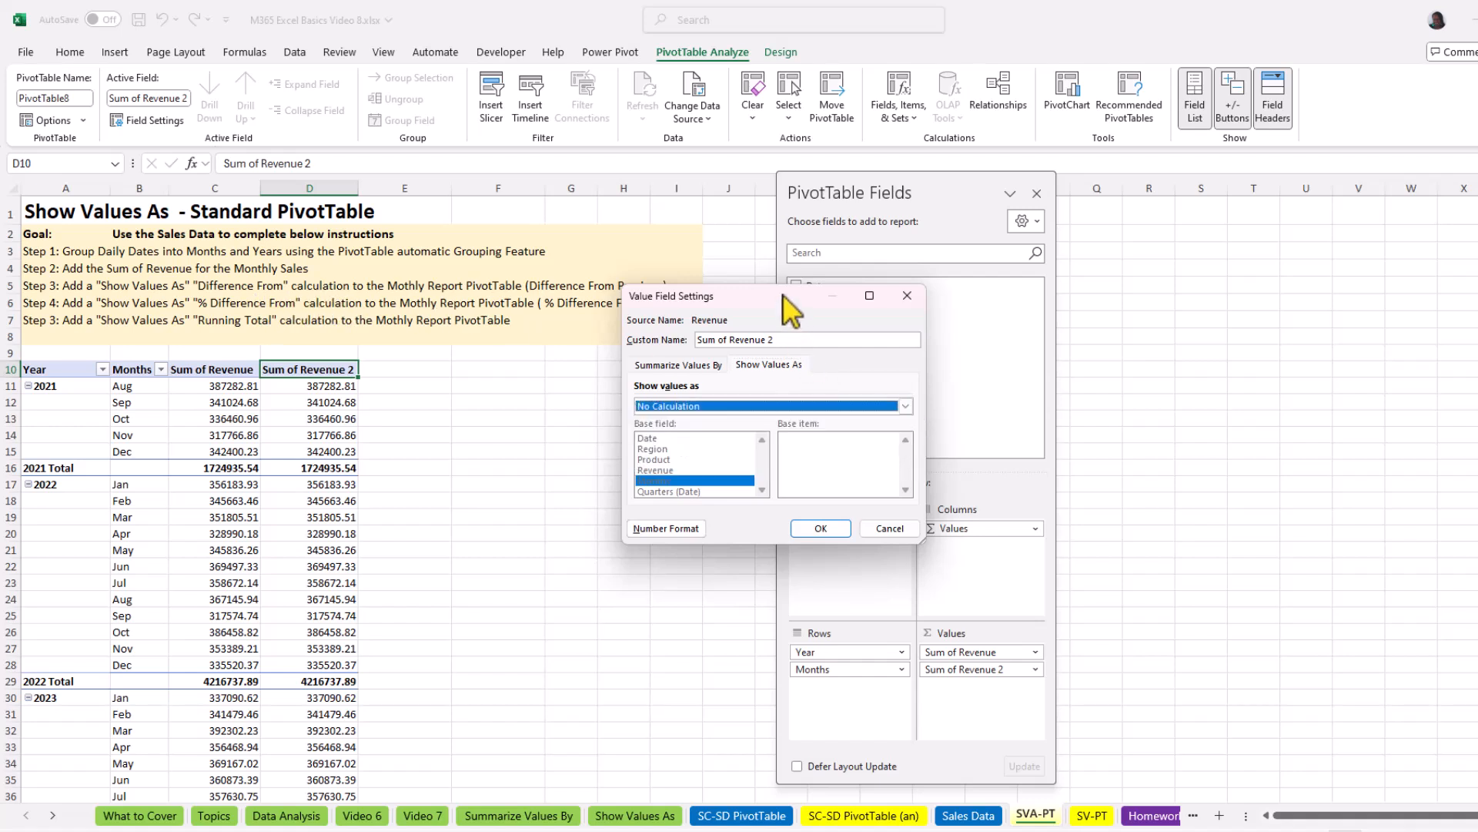
pyautogui.moveTo(776, 292); pyautogui.dragTo(641, 366)
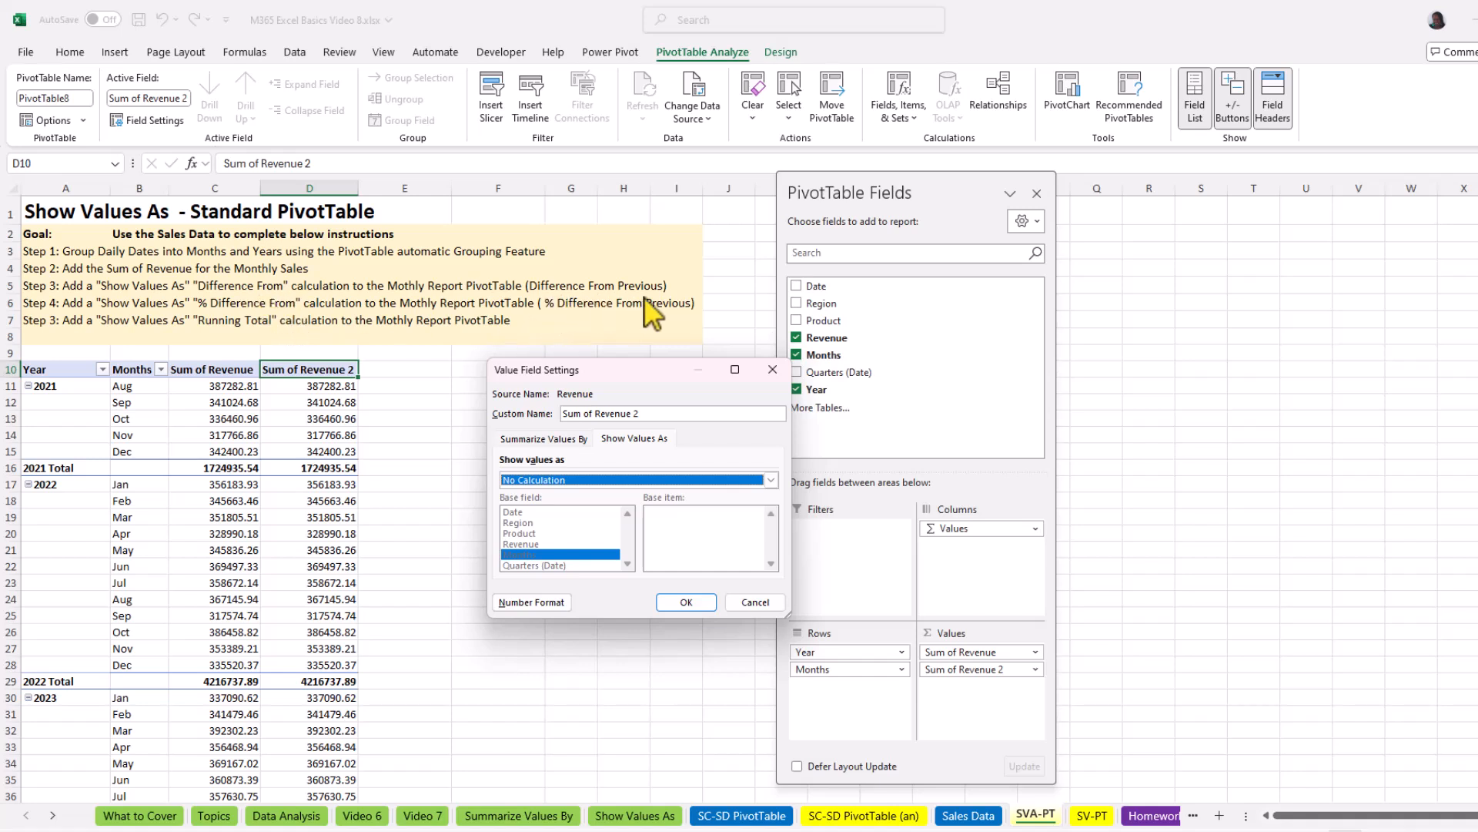
pyautogui.click(770, 479)
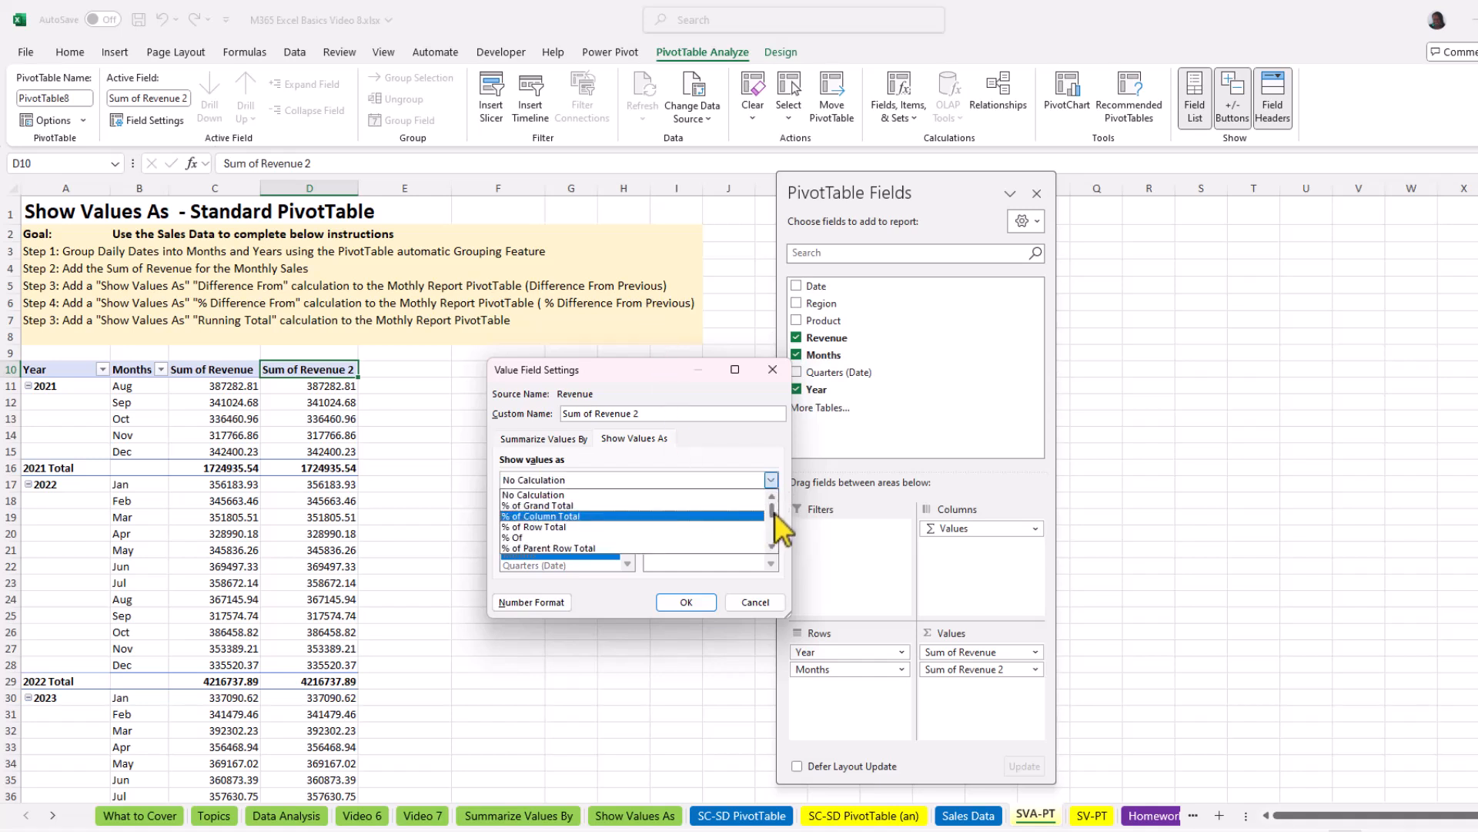
pyautogui.moveTo(774, 510); pyautogui.dragTo(775, 521)
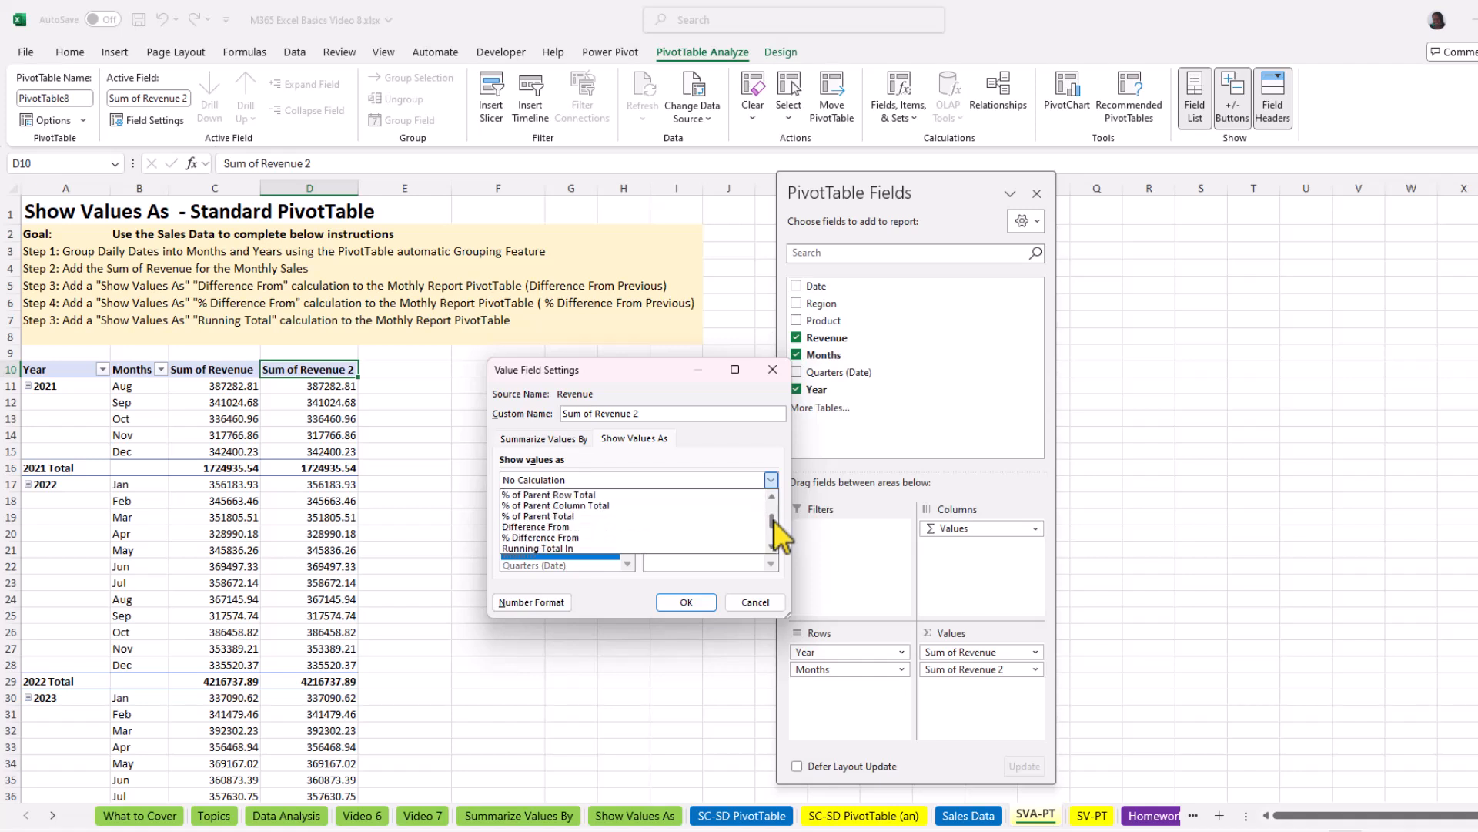
pyautogui.click(543, 528)
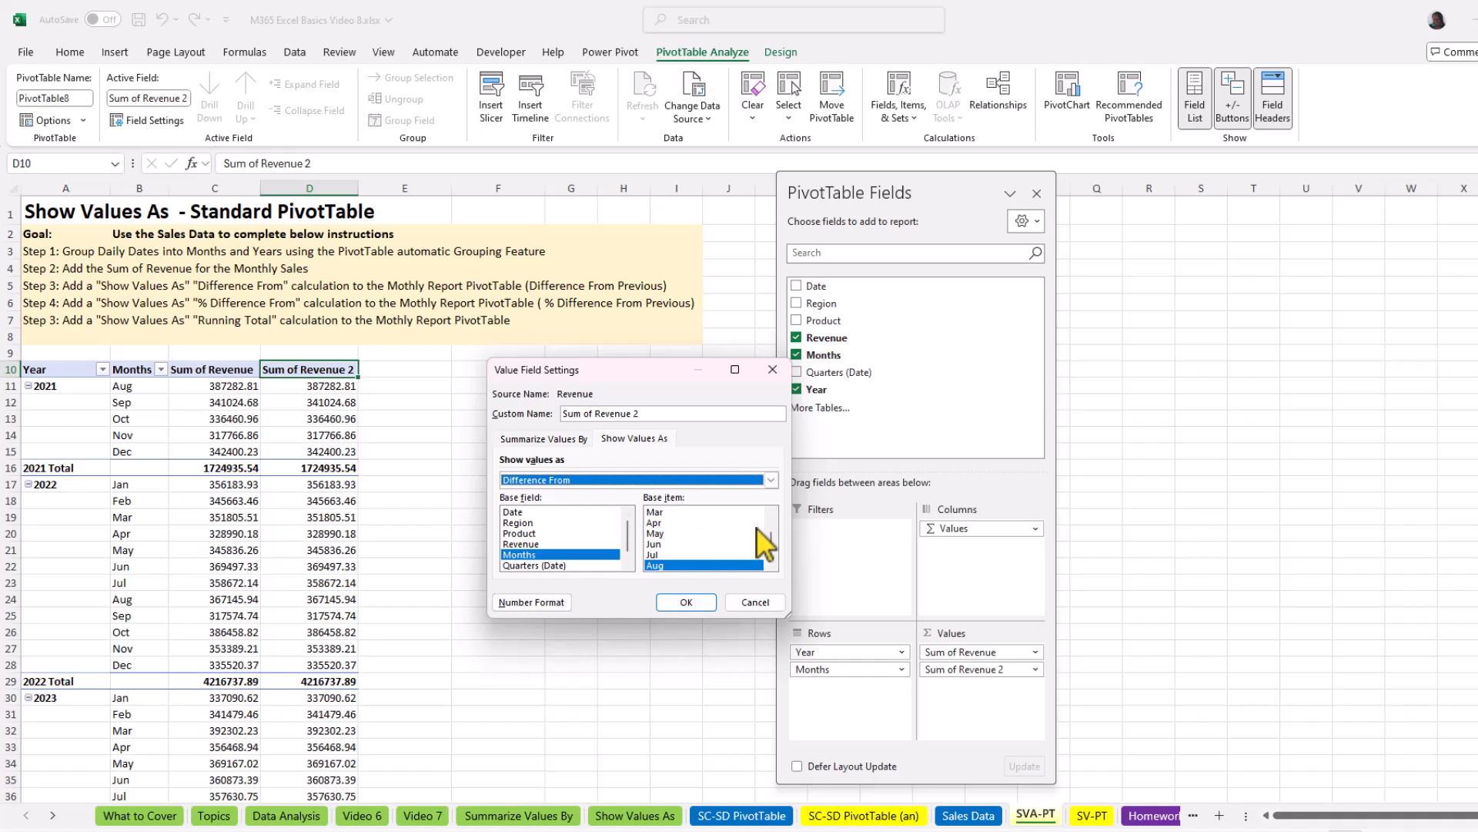
pyautogui.moveTo(772, 538); pyautogui.dragTo(773, 524)
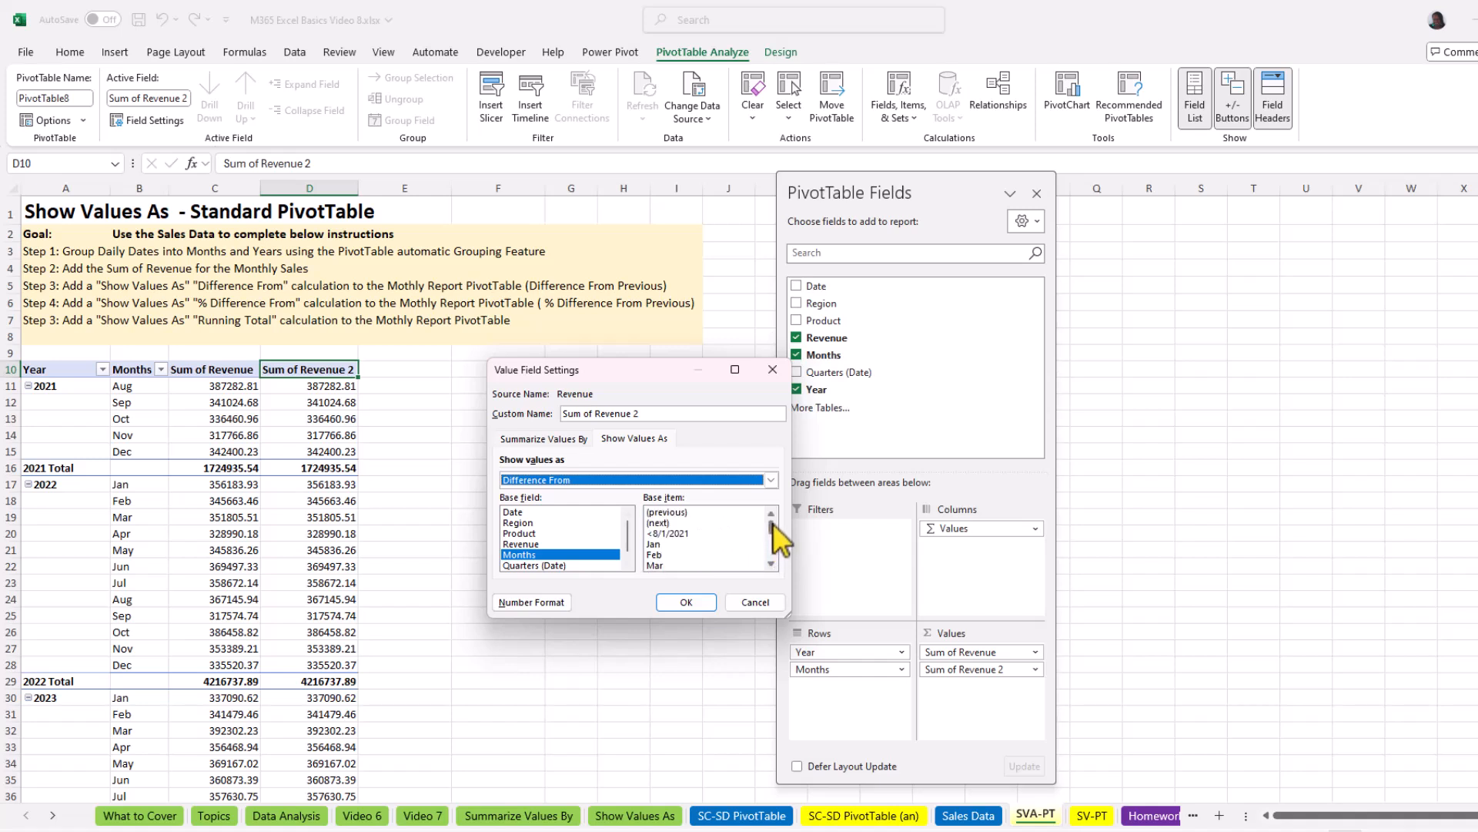
pyautogui.click(669, 513)
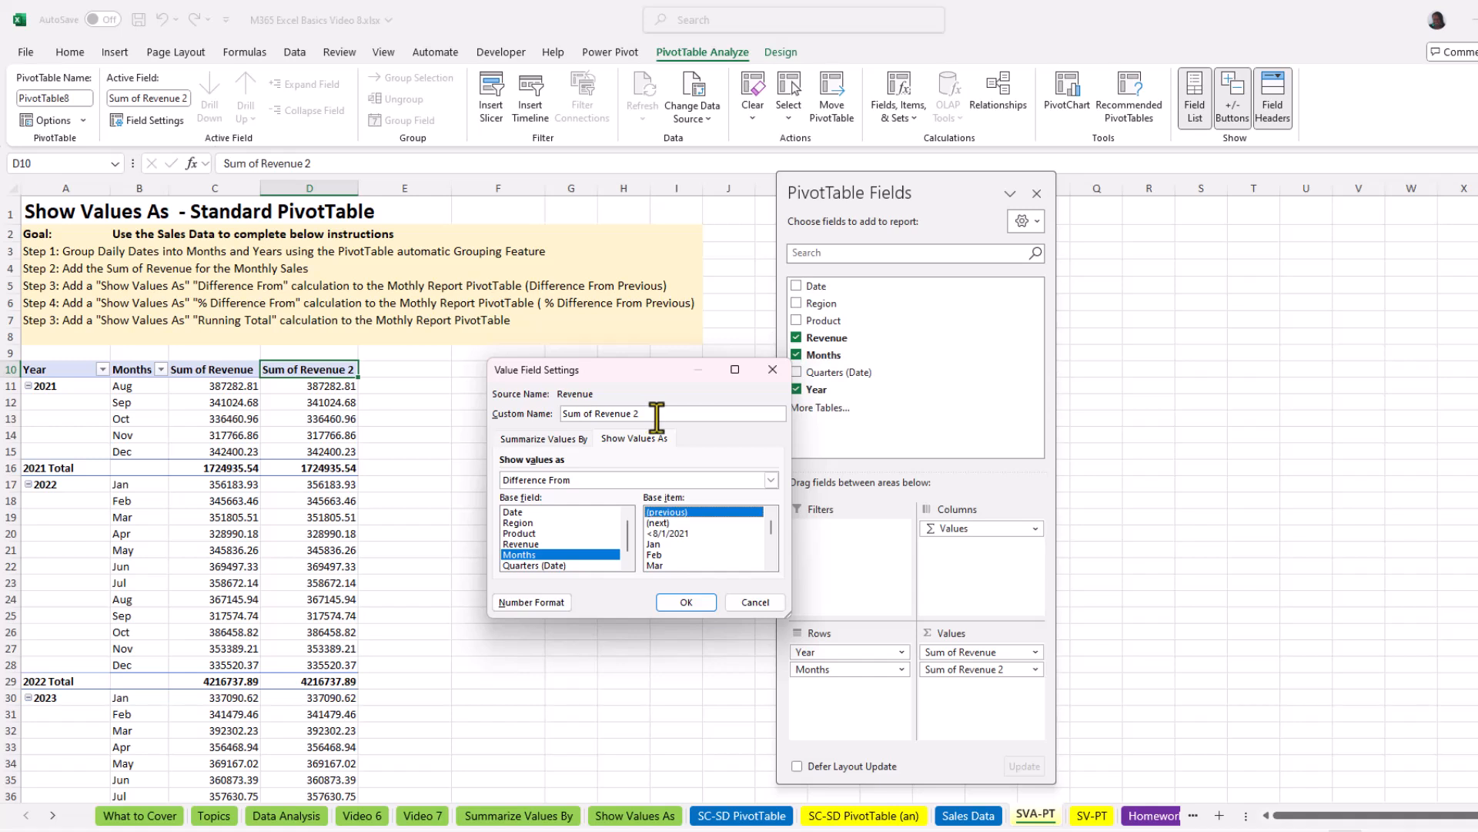
# Name the difference field "Diff in Rev FromPrevious Month ($)" and format it as Number with 0 decimal places and a 1000 separator
pyautogui.moveTo(657, 415); pyautogui.dragTo(557, 417)
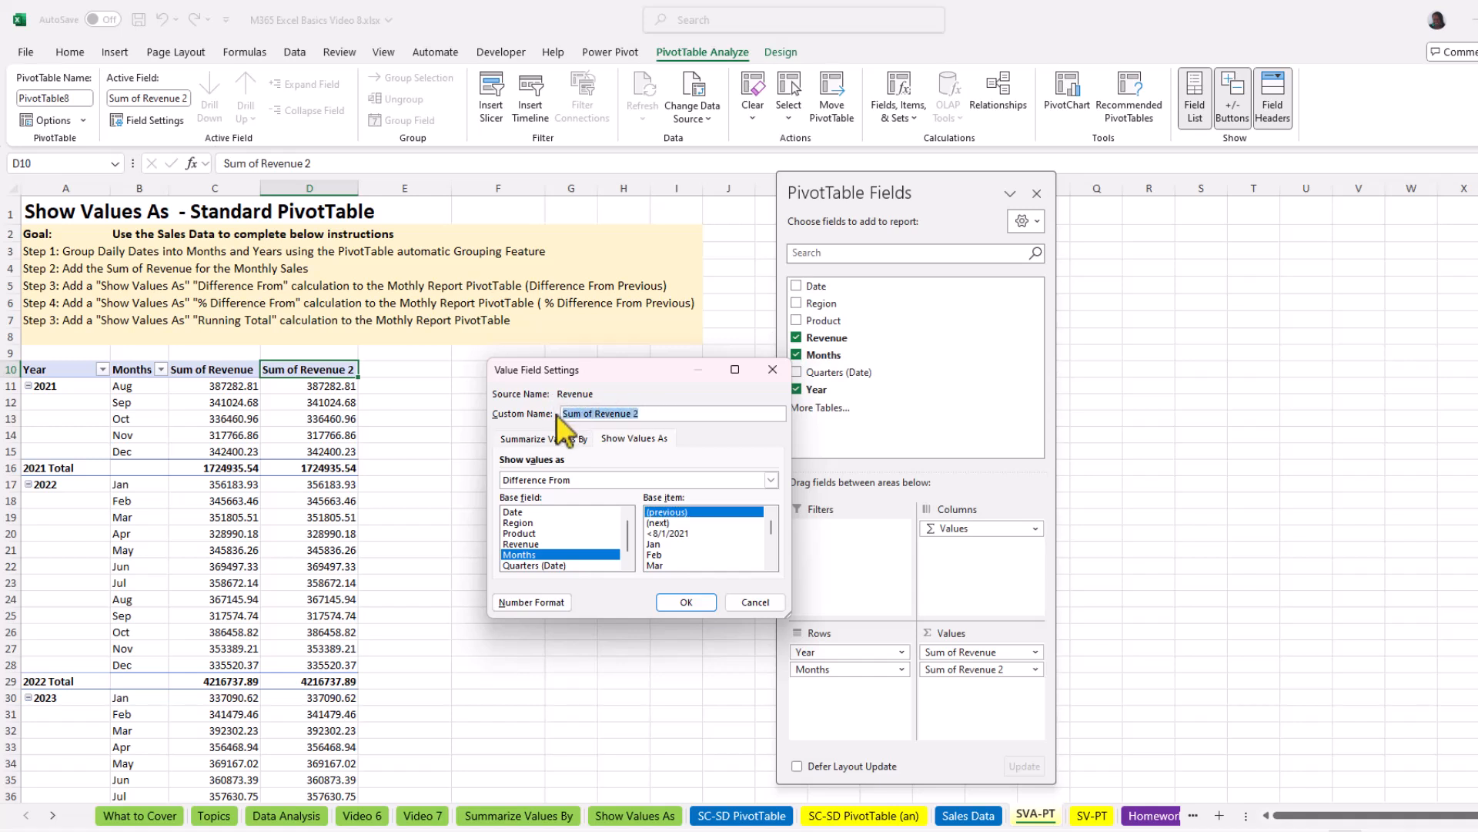
pyautogui.write('Diff')
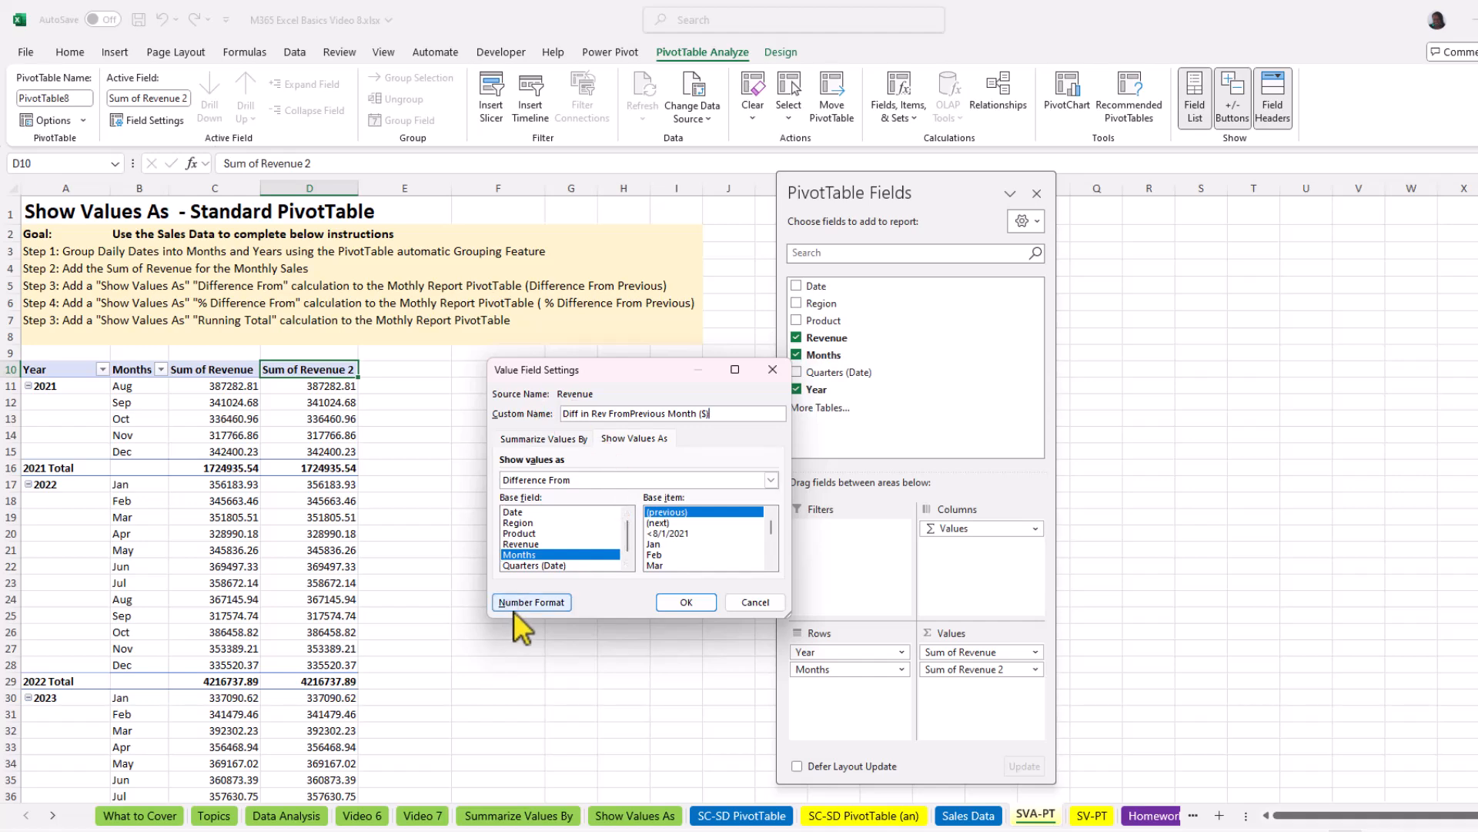
pyautogui.click(533, 600)
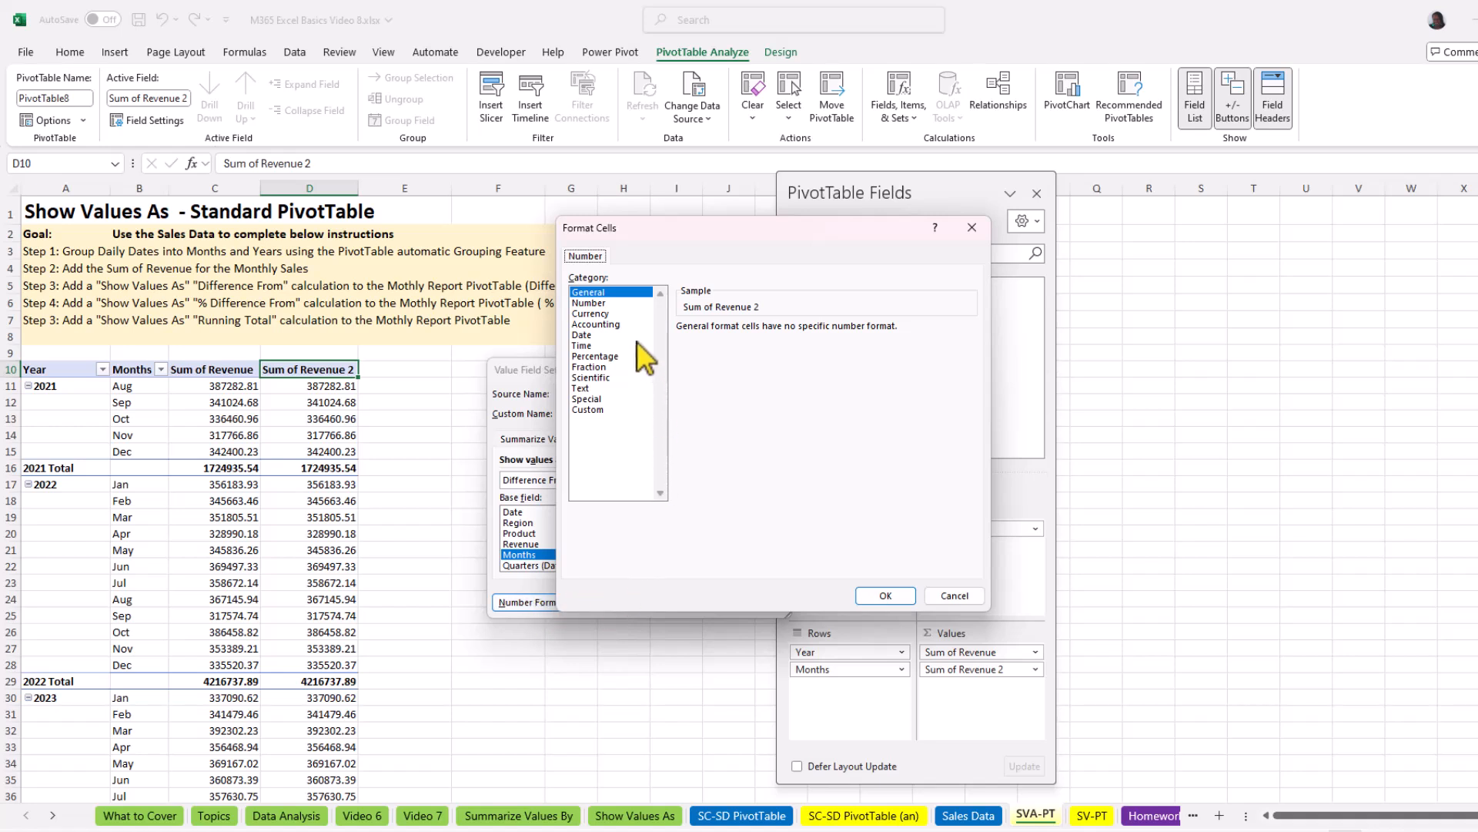
pyautogui.click(593, 303)
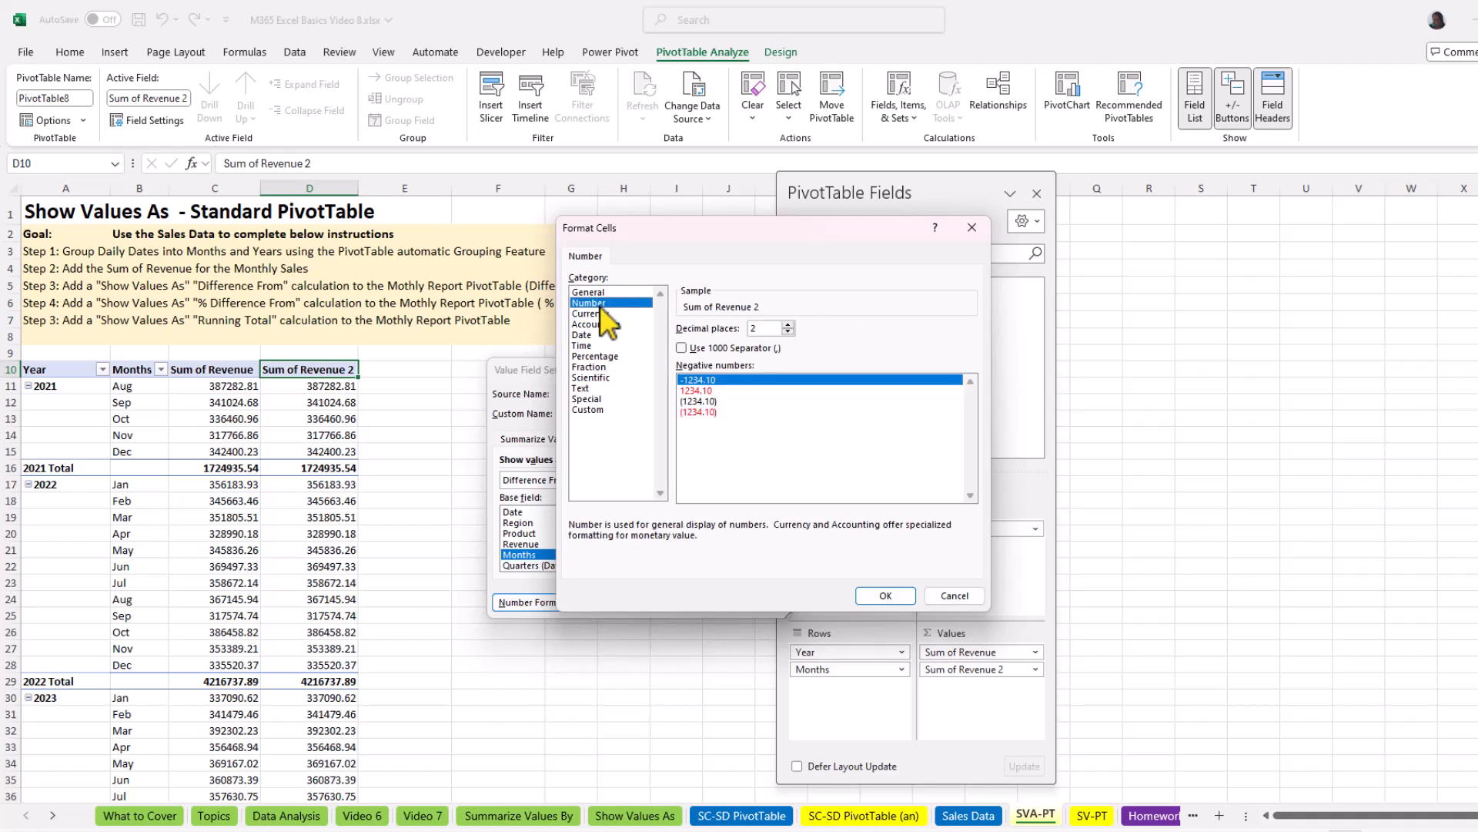
pyautogui.click(790, 333)
pyautogui.click(680, 348)
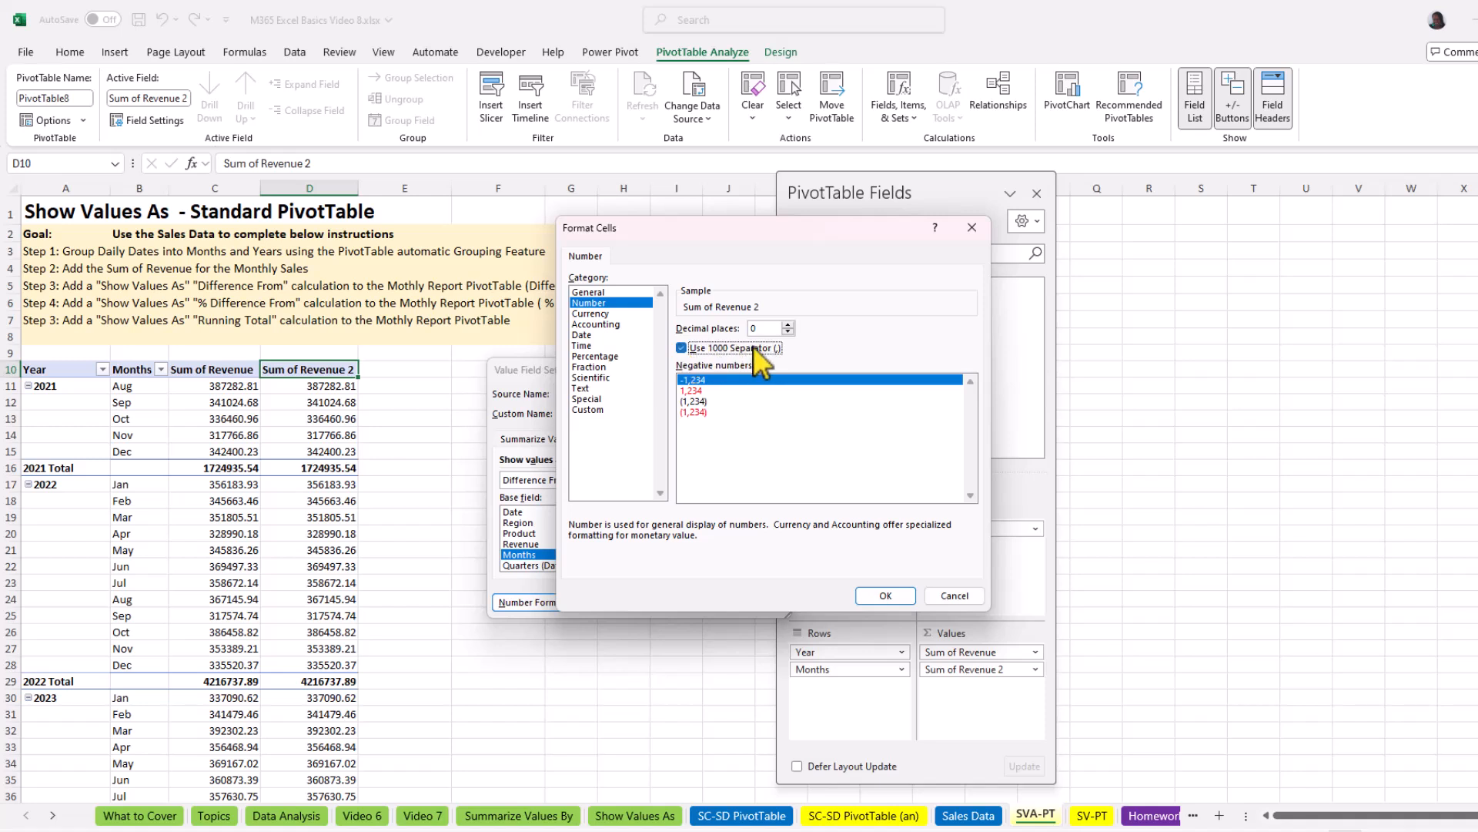
pyautogui.click(885, 594)
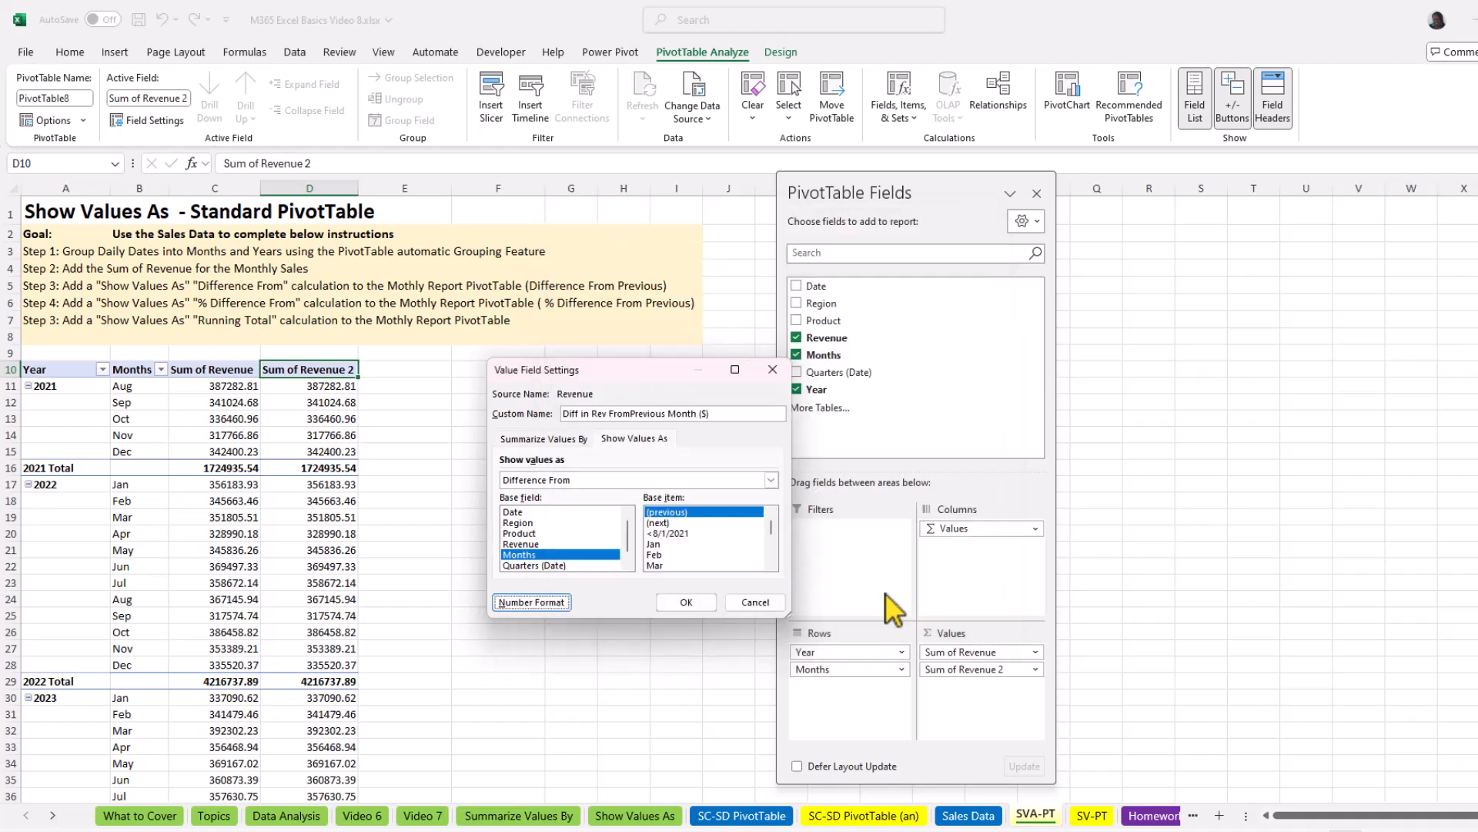
pyautogui.click(692, 603)
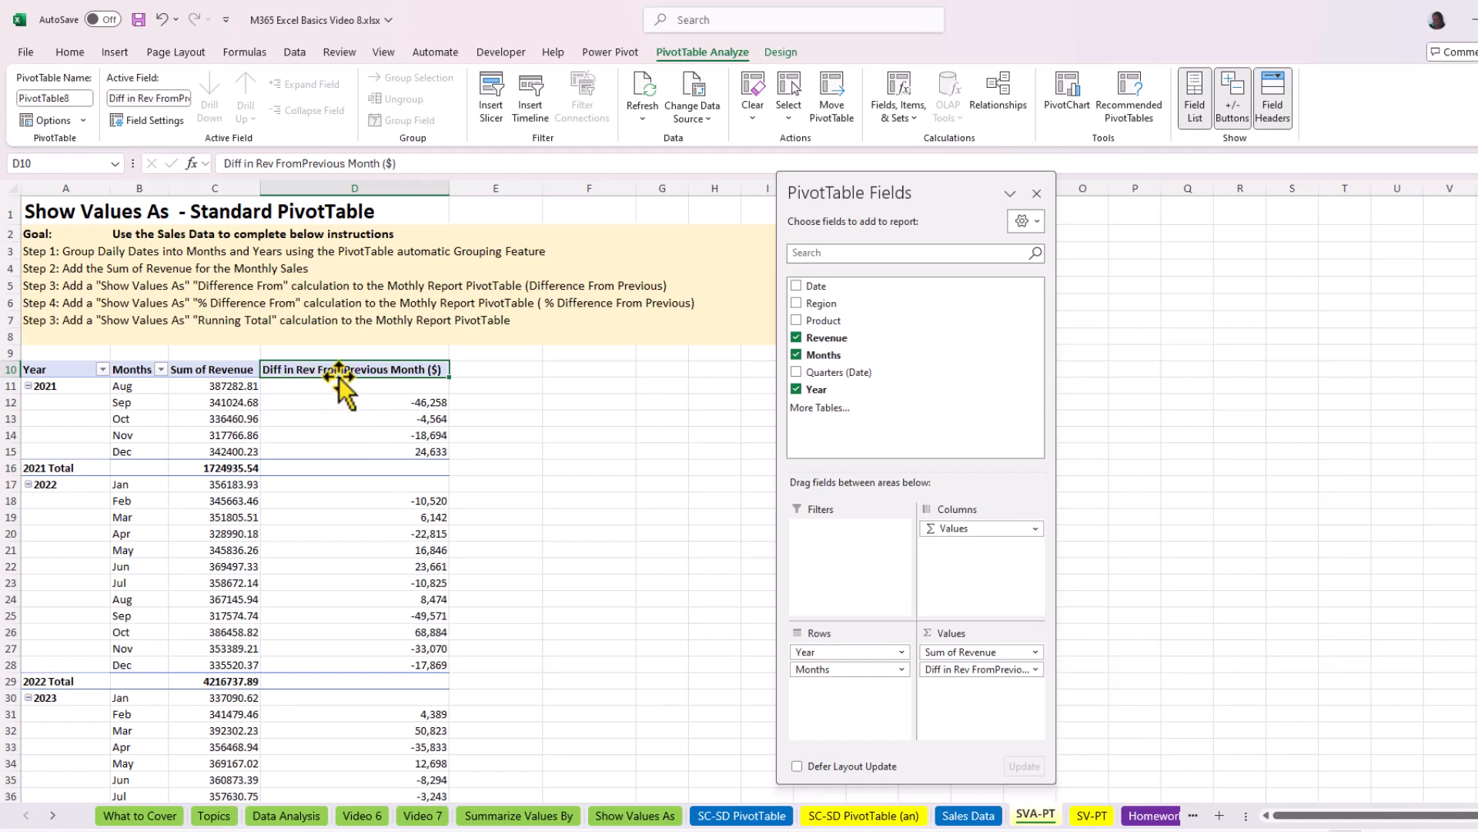
# Rename the Sum of Revenue field "Sum of Revenue ($)" and format it as Number with 0 decimals and a 1000 separator
pyautogui.click(213, 370)
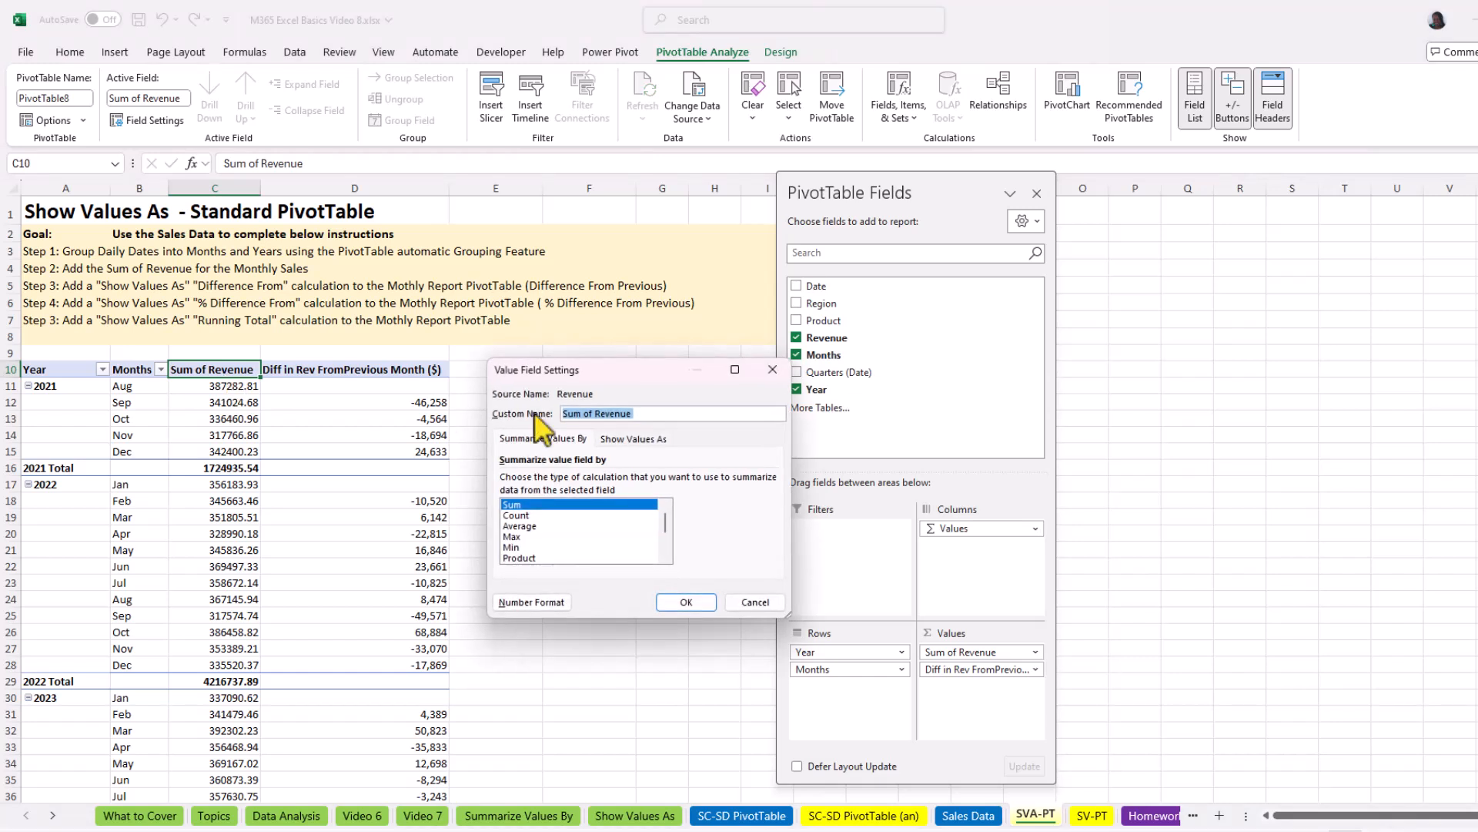
pyautogui.click(641, 414)
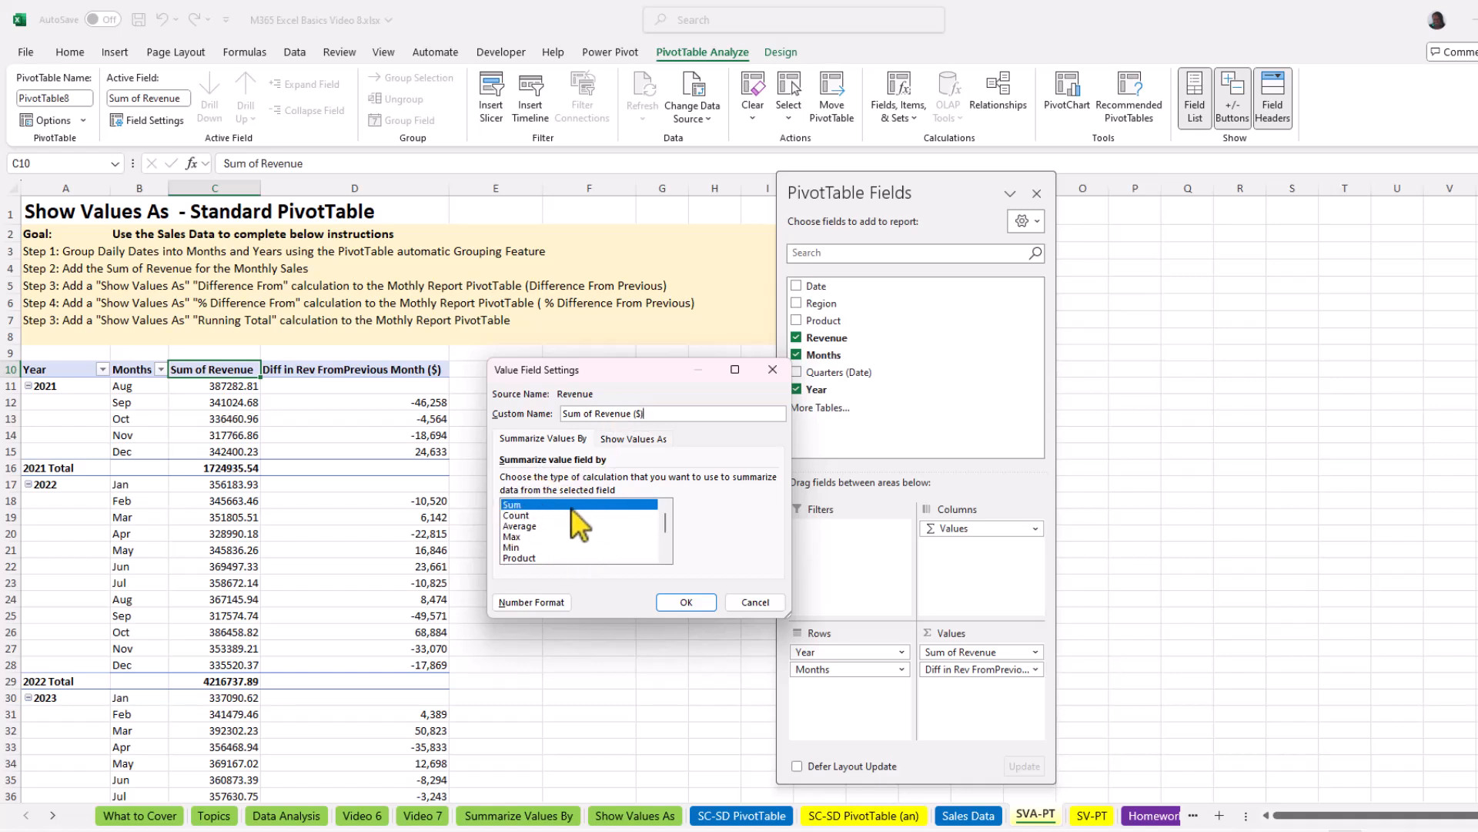
pyautogui.click(553, 602)
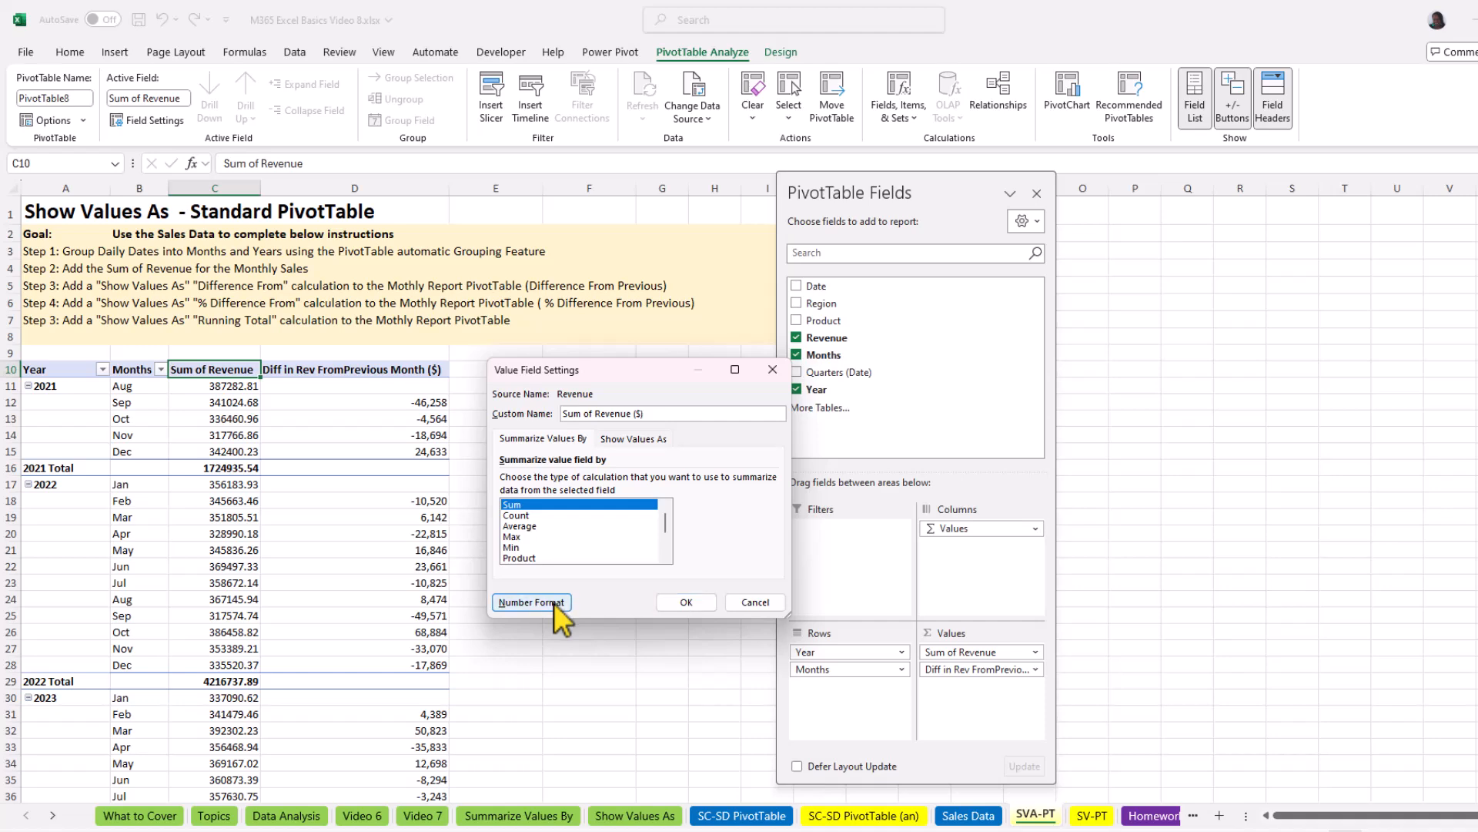
pyautogui.click(462, 377)
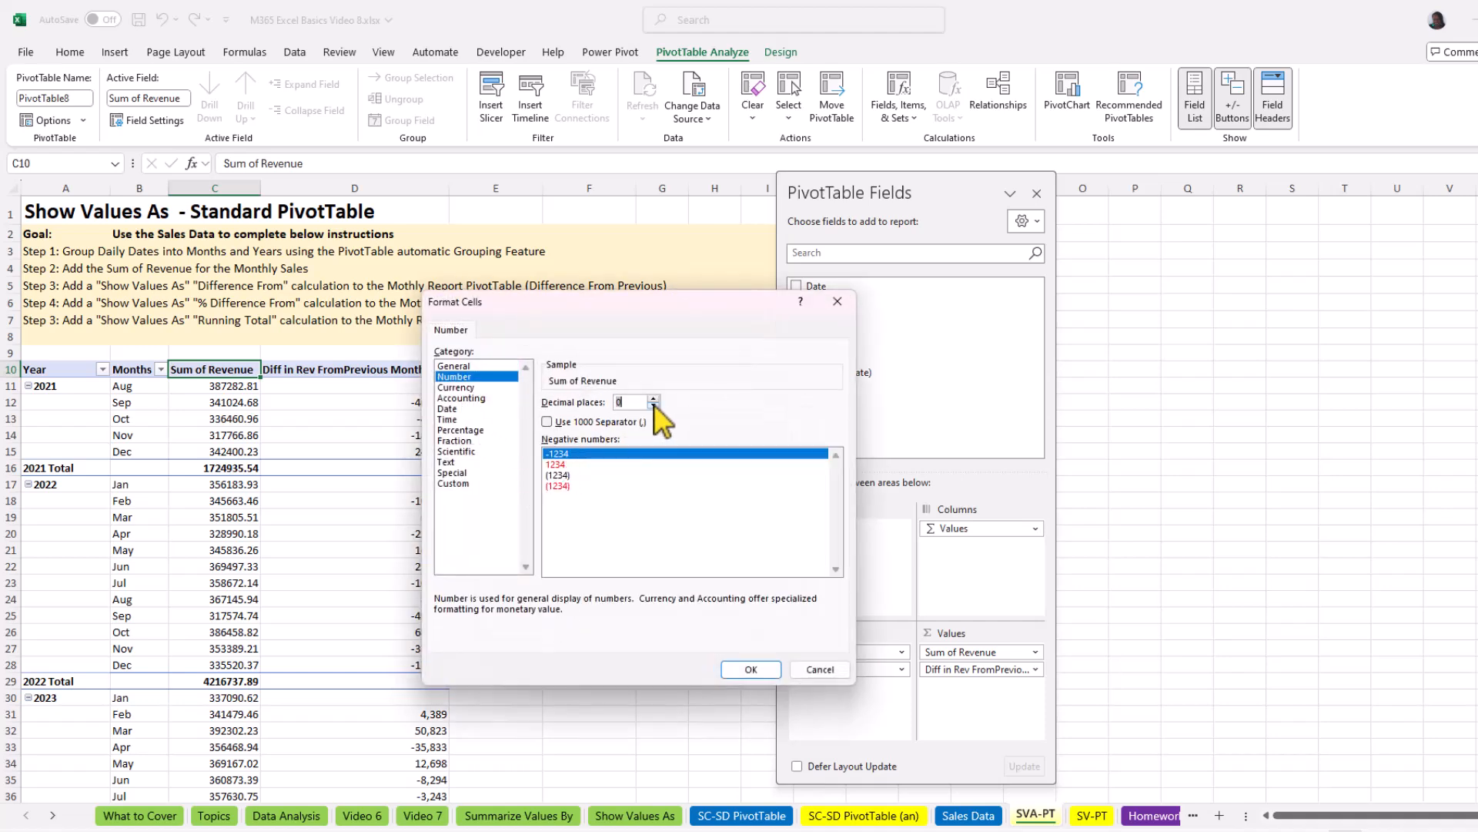
pyautogui.click(547, 423)
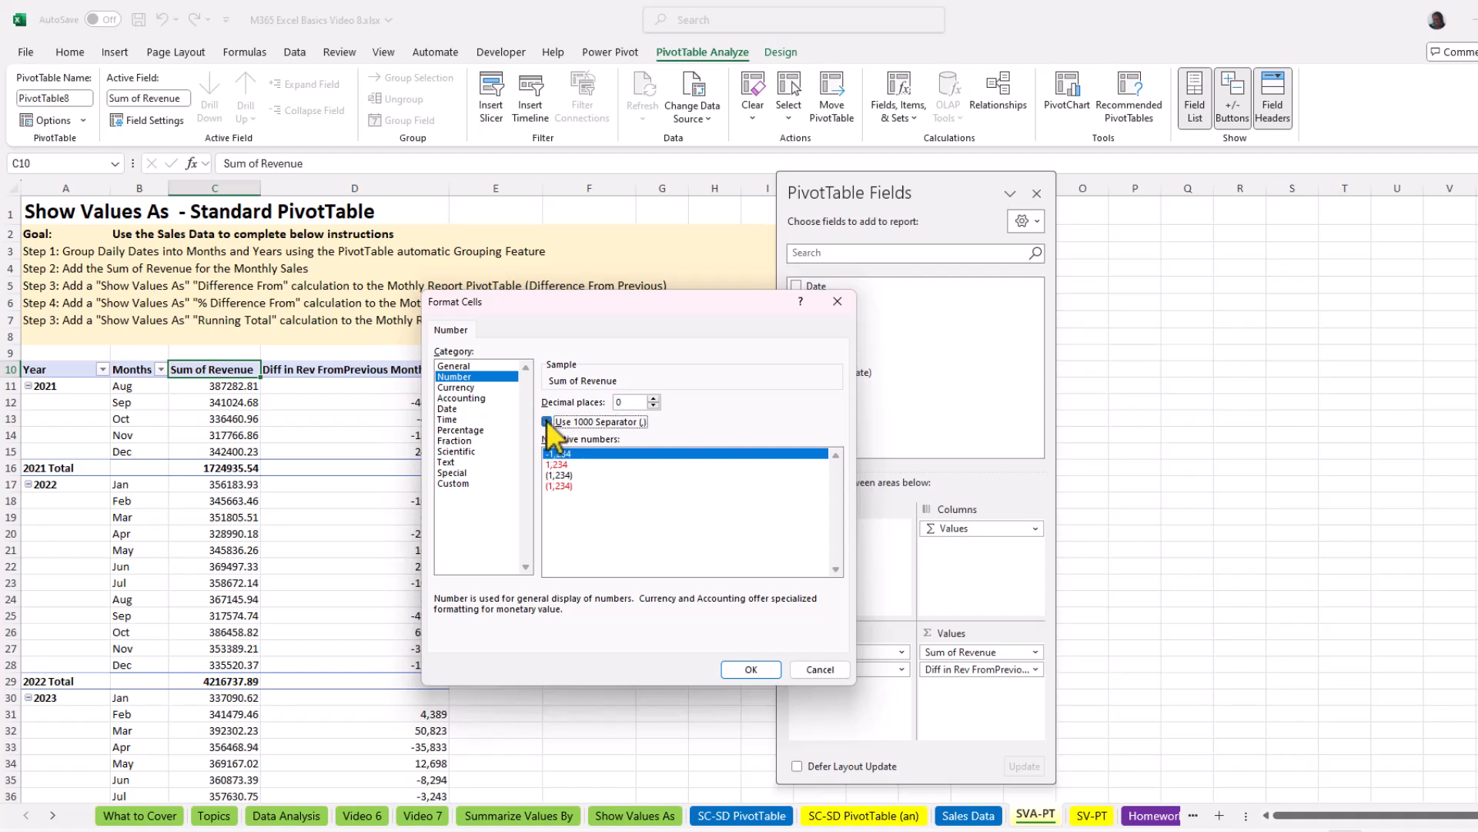
pyautogui.click(752, 670)
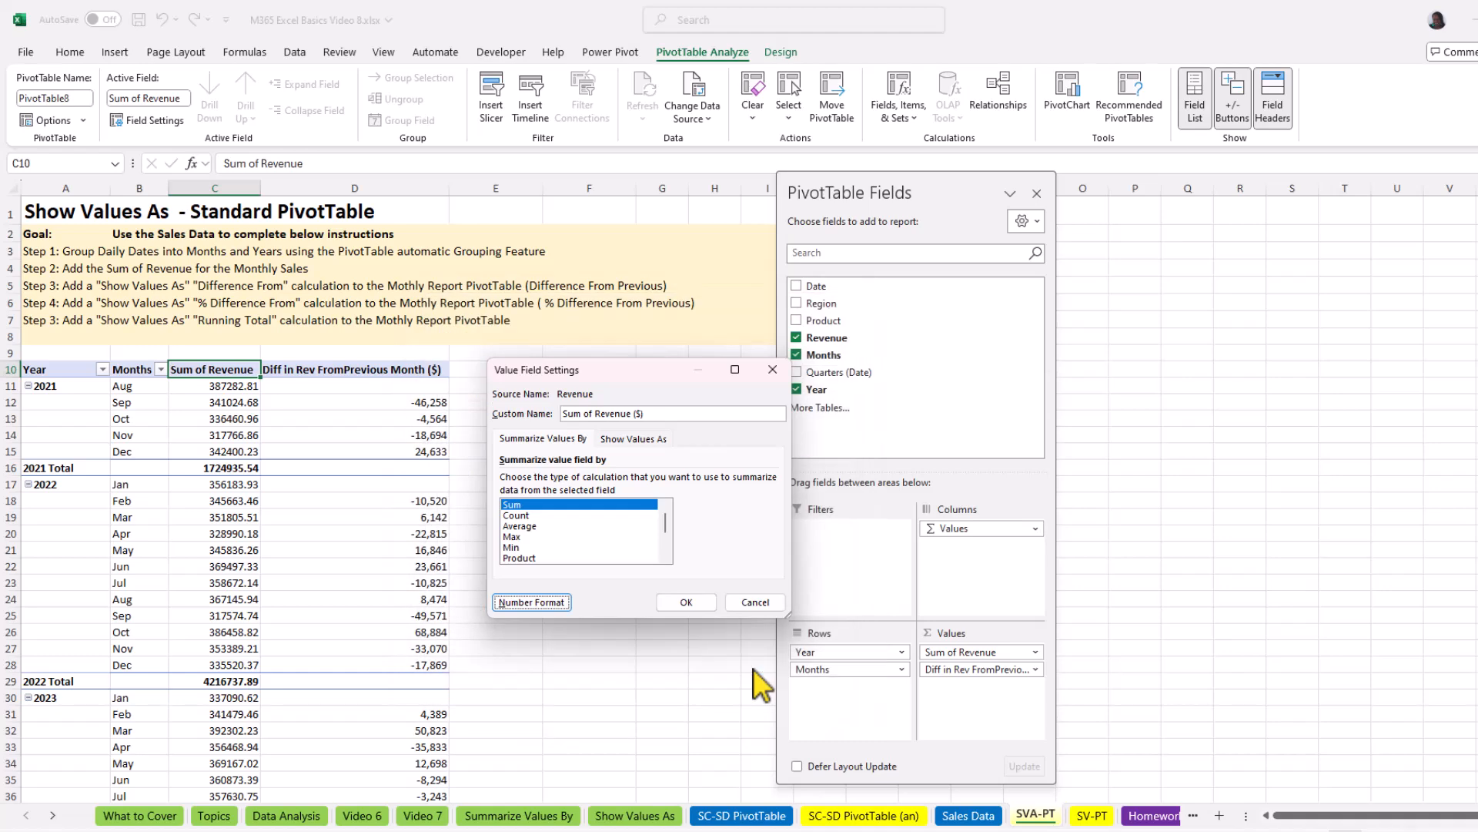
pyautogui.click(686, 602)
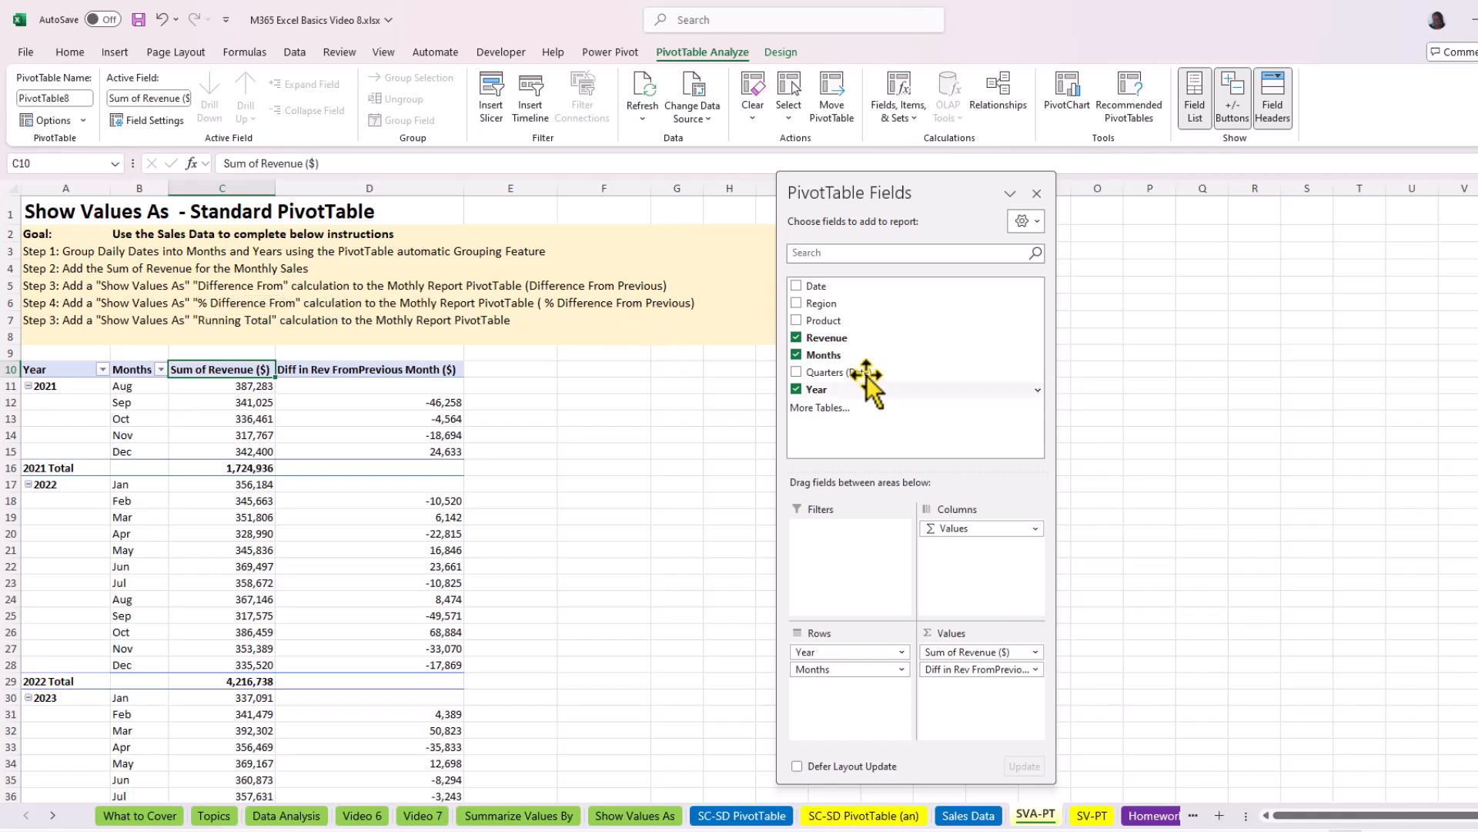
# Add Revenue to the Values area again and show it as % Difference From, with base field Months and base item (previous)
pyautogui.moveTo(831, 339); pyautogui.dragTo(978, 688)
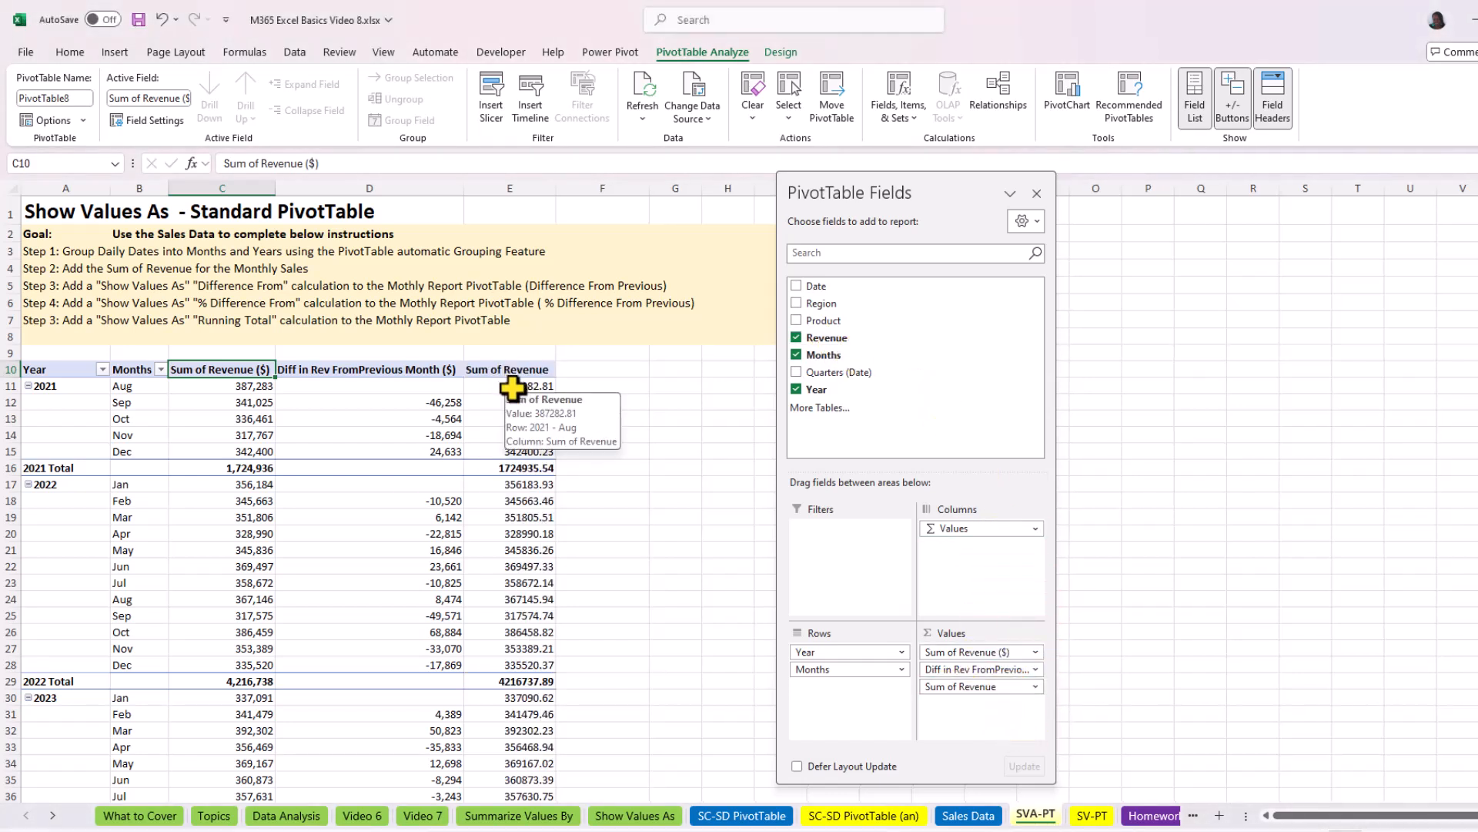
pyautogui.rightClick(513, 388)
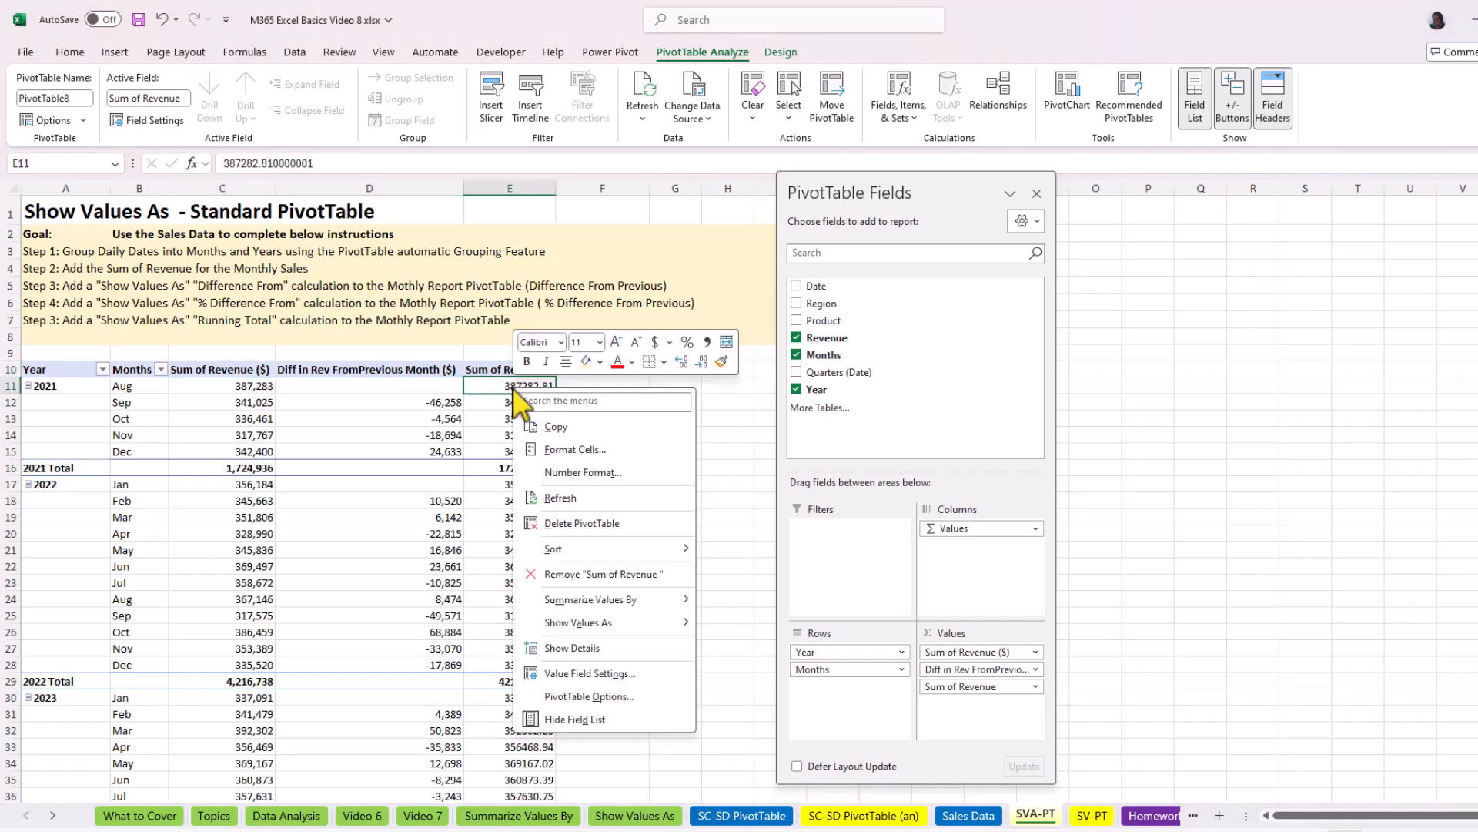
pyautogui.moveTo(590, 624)
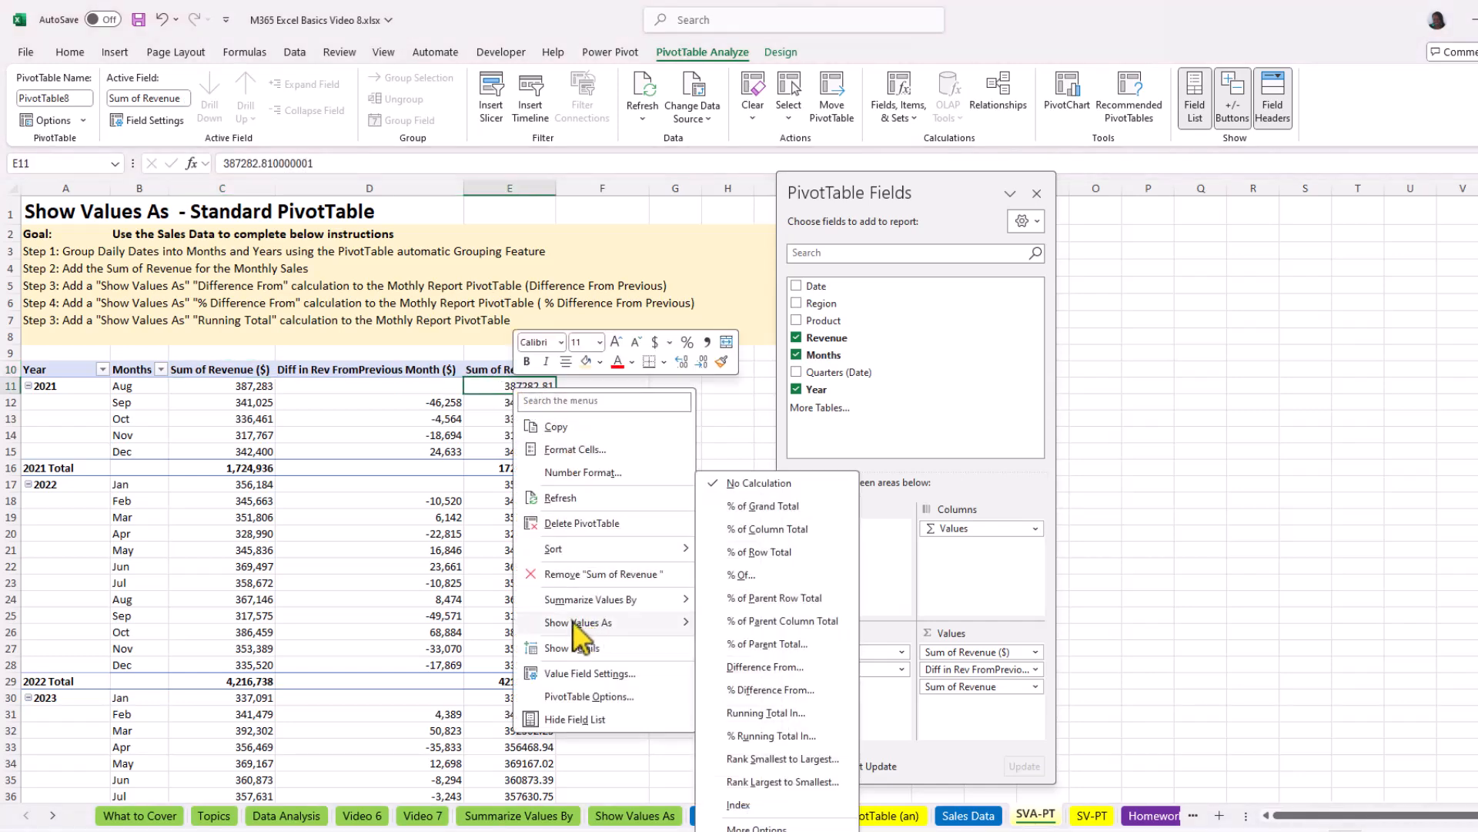
pyautogui.click(777, 690)
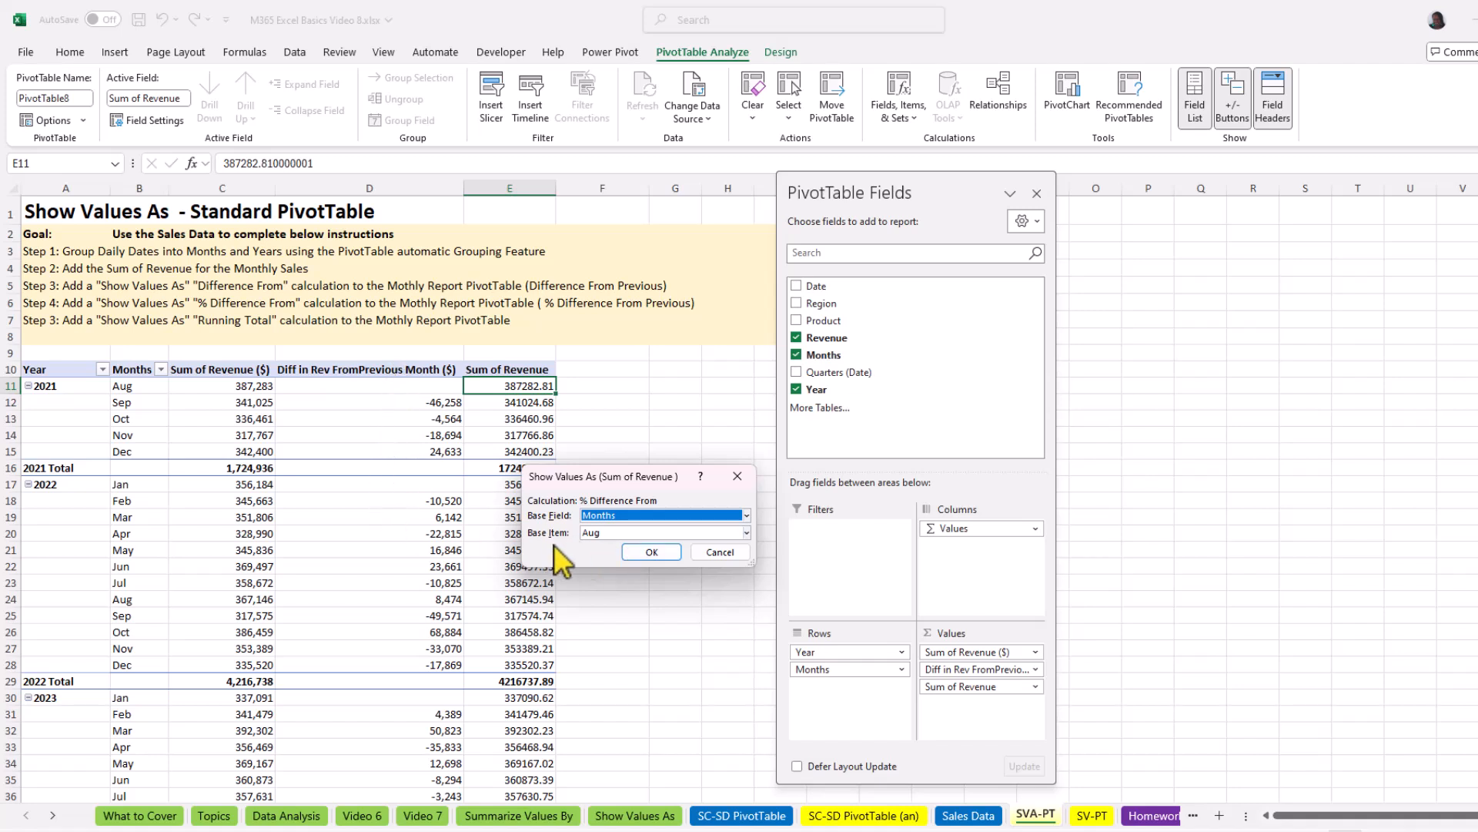
pyautogui.click(746, 533)
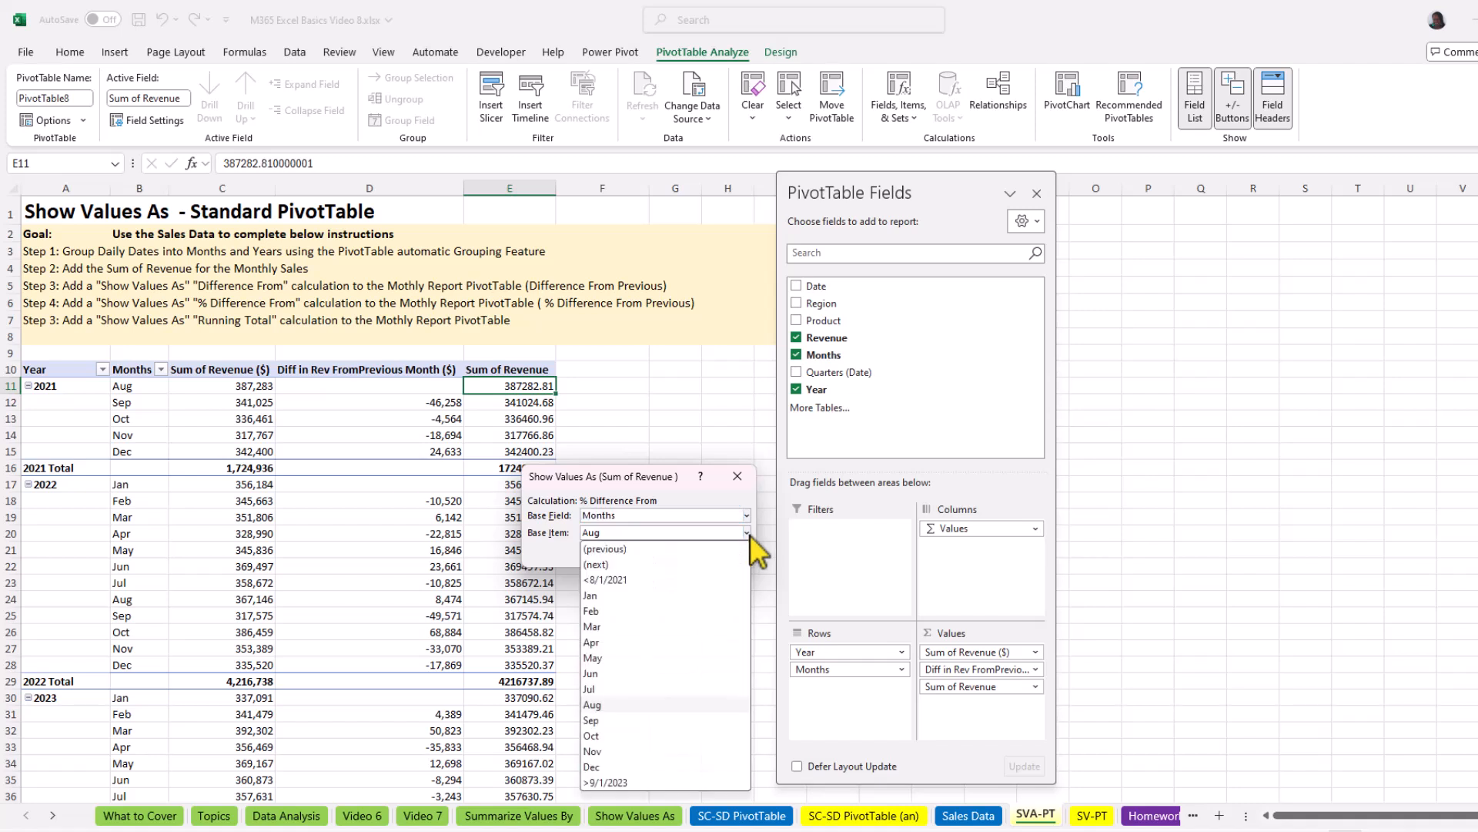
pyautogui.click(627, 548)
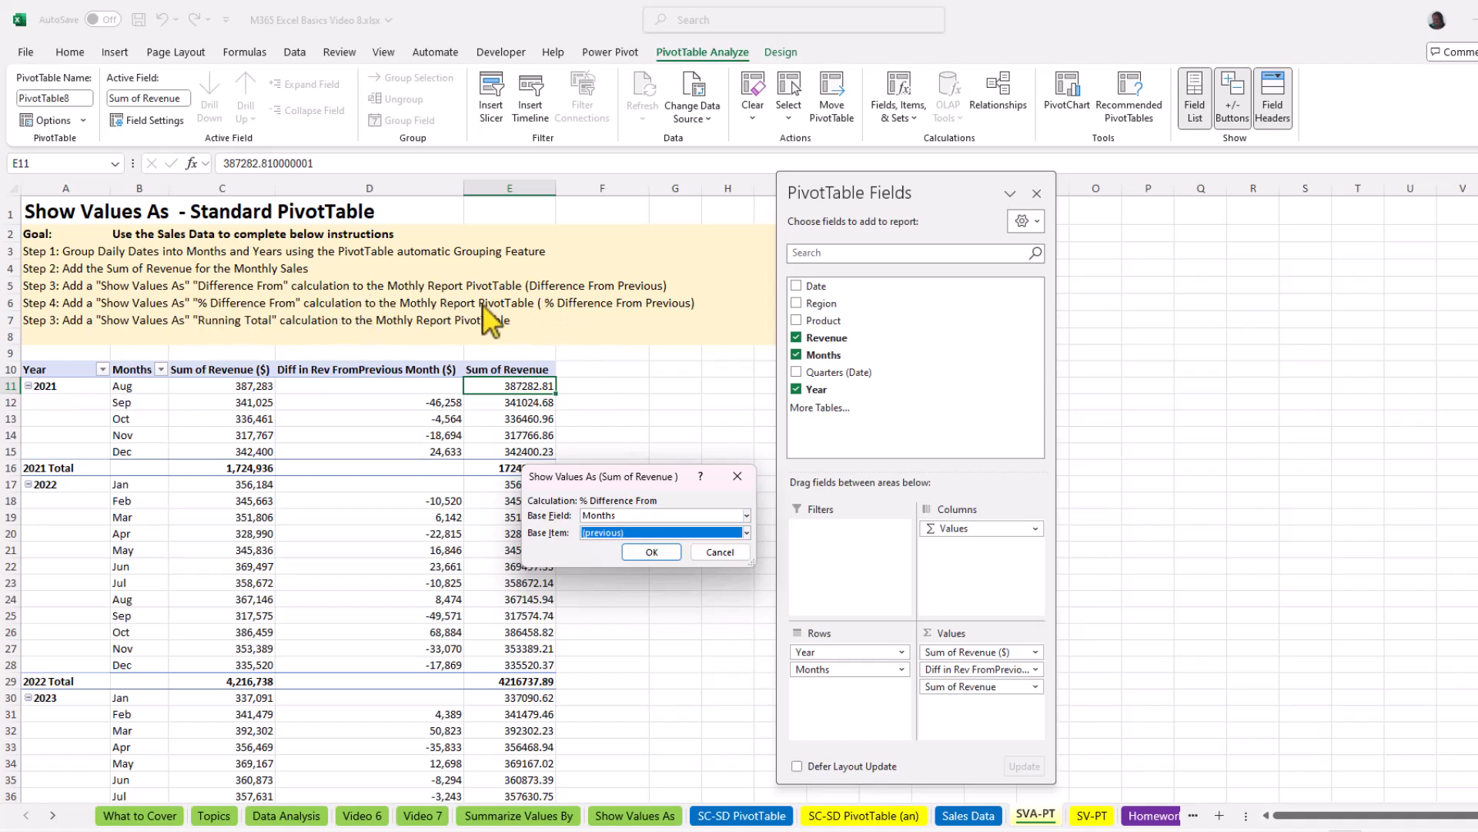
pyautogui.click(652, 552)
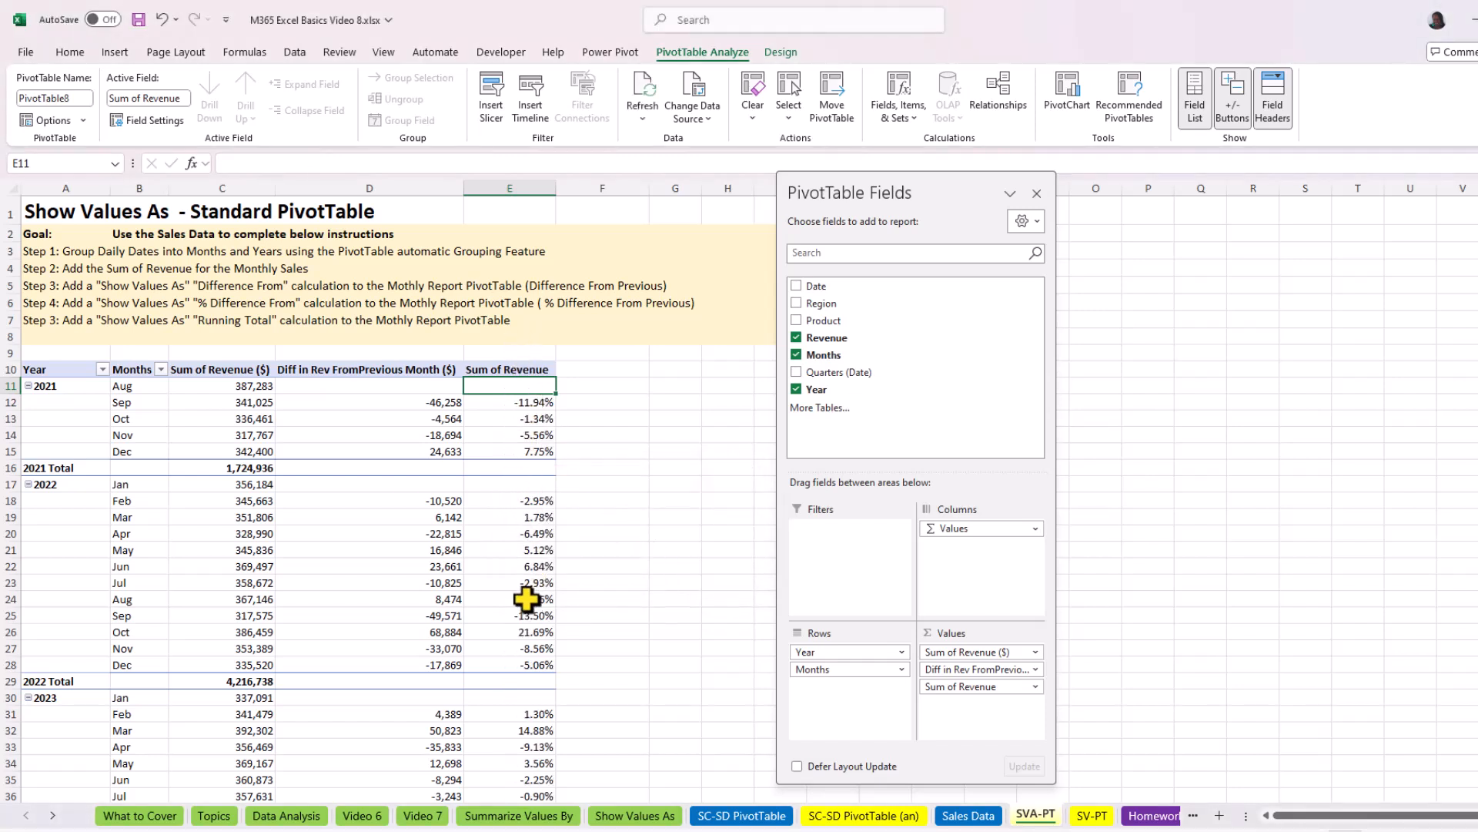
# Rename the percentage difference column header in E10 to "% Change From Previous Month"
pyautogui.click(507, 370)
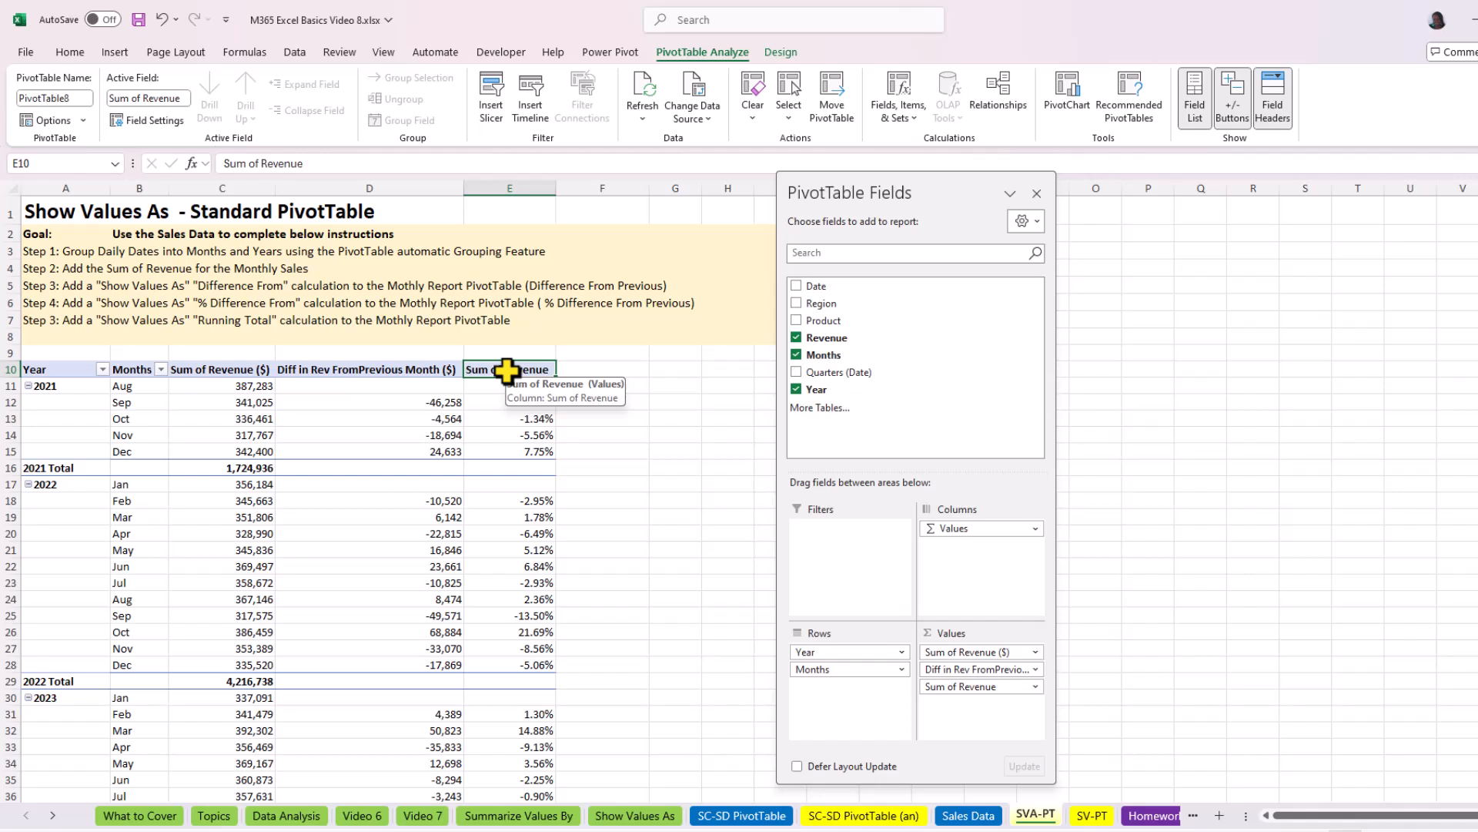
pyautogui.write('% Change')
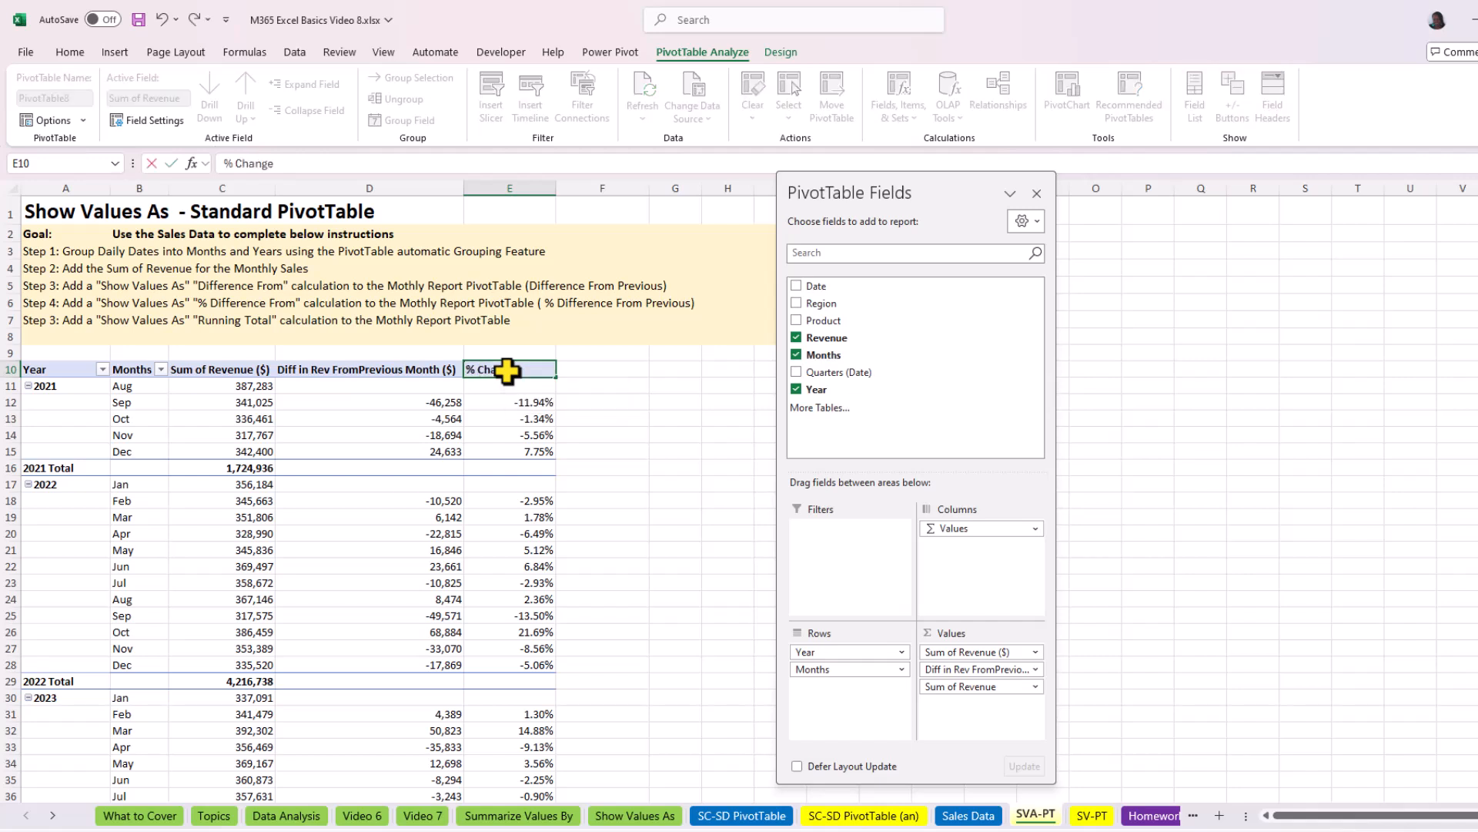
pyautogui.write(' From Previous Month')
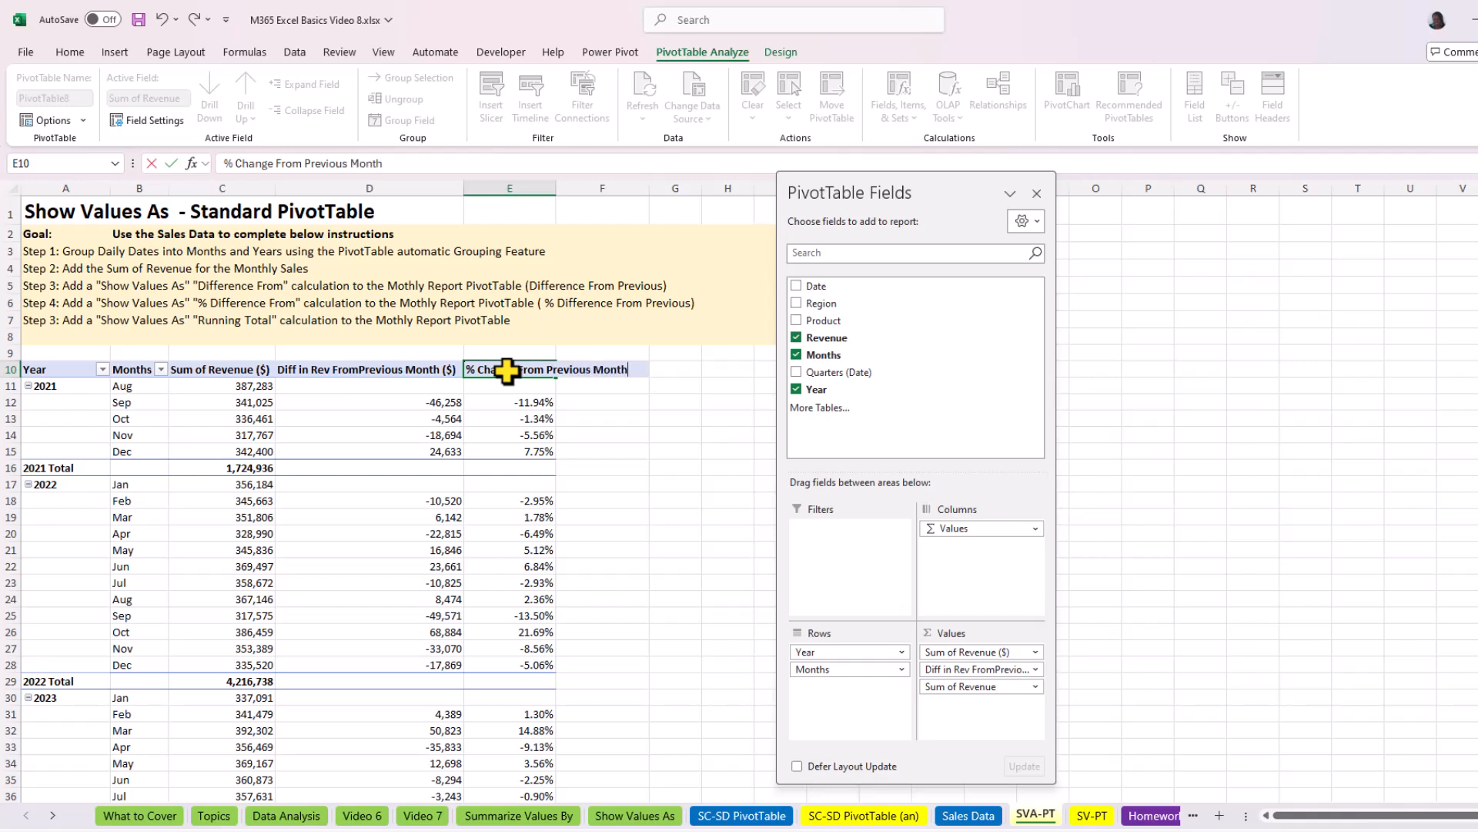
pyautogui.press('Return')
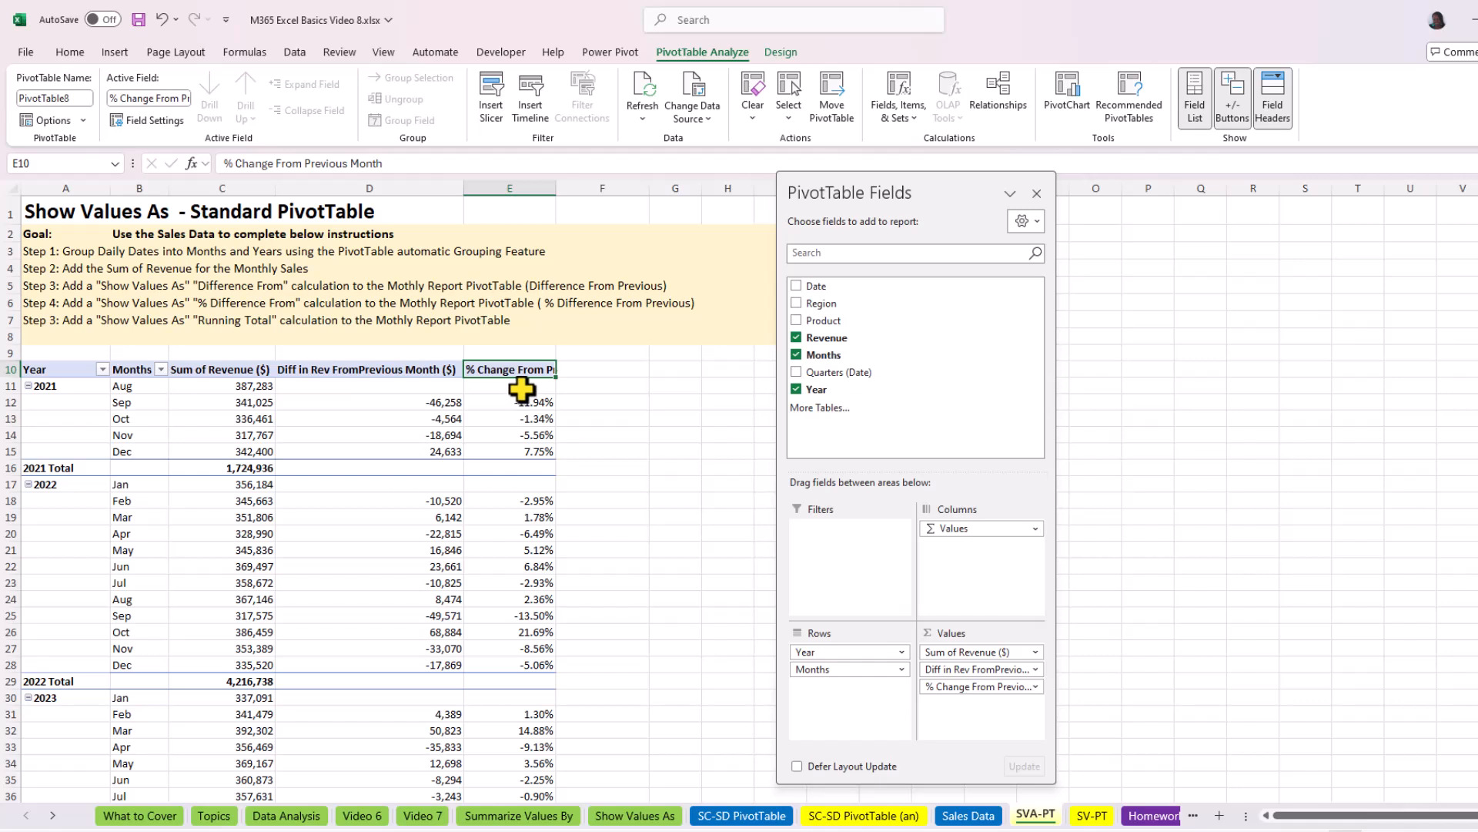
# Wrap the header text in D10 and E10, widening column E and narrowing column D so the difference header takes two lines
pyautogui.moveTo(557, 188); pyautogui.dragTo(579, 194)
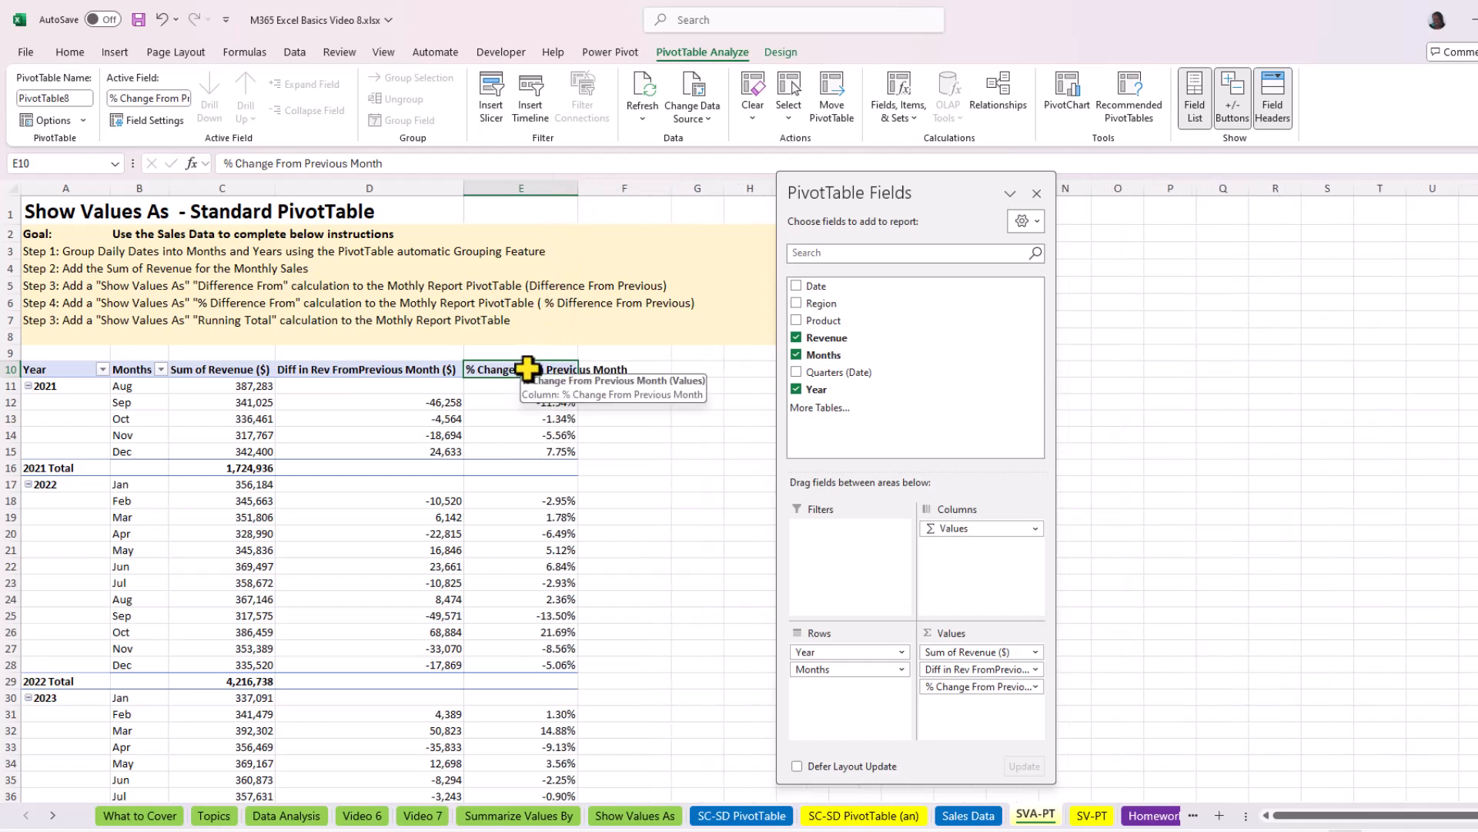
pyautogui.click(396, 369)
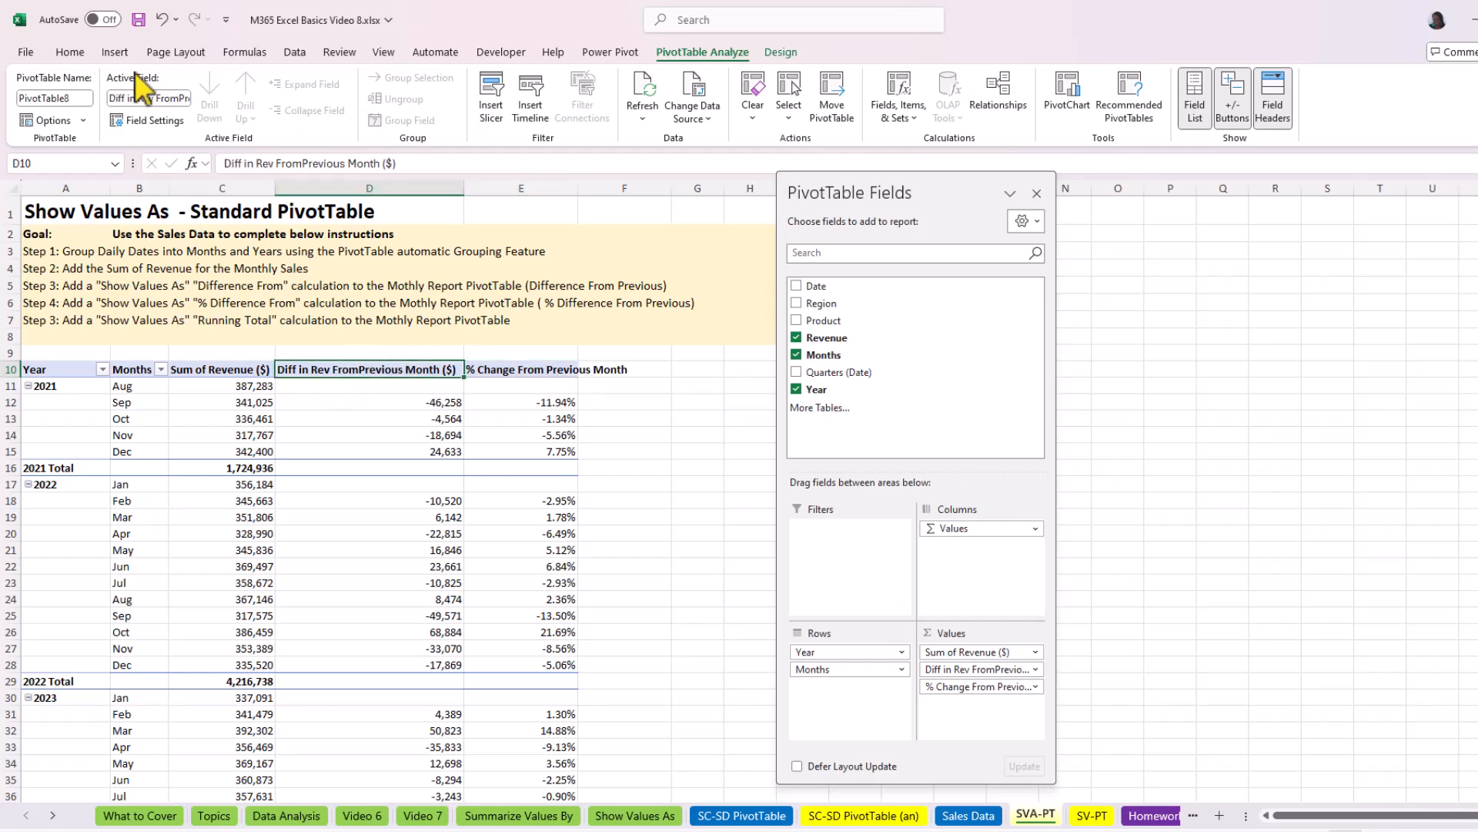
pyautogui.click(70, 53)
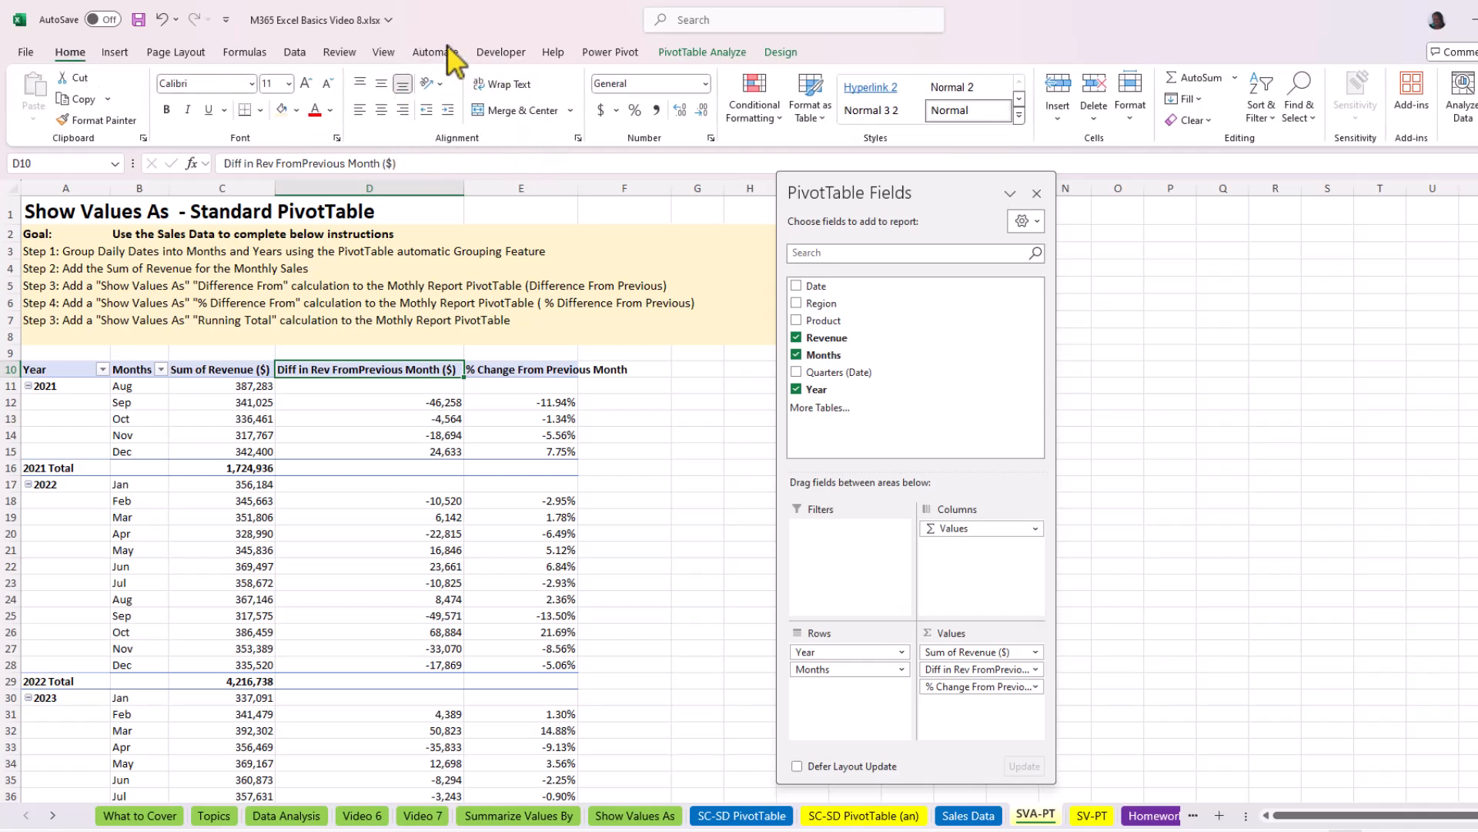
pyautogui.click(506, 85)
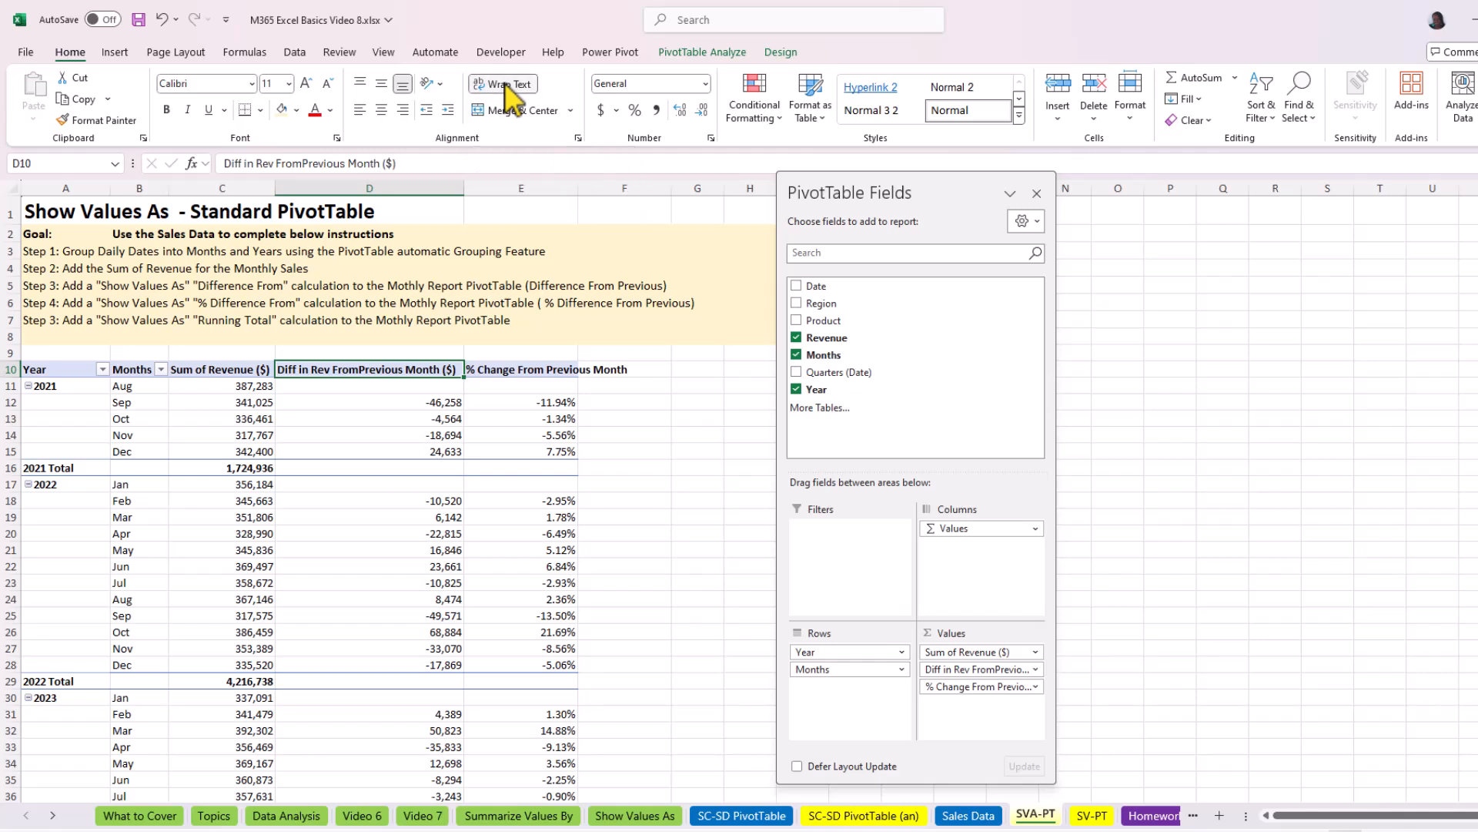
pyautogui.click(510, 370)
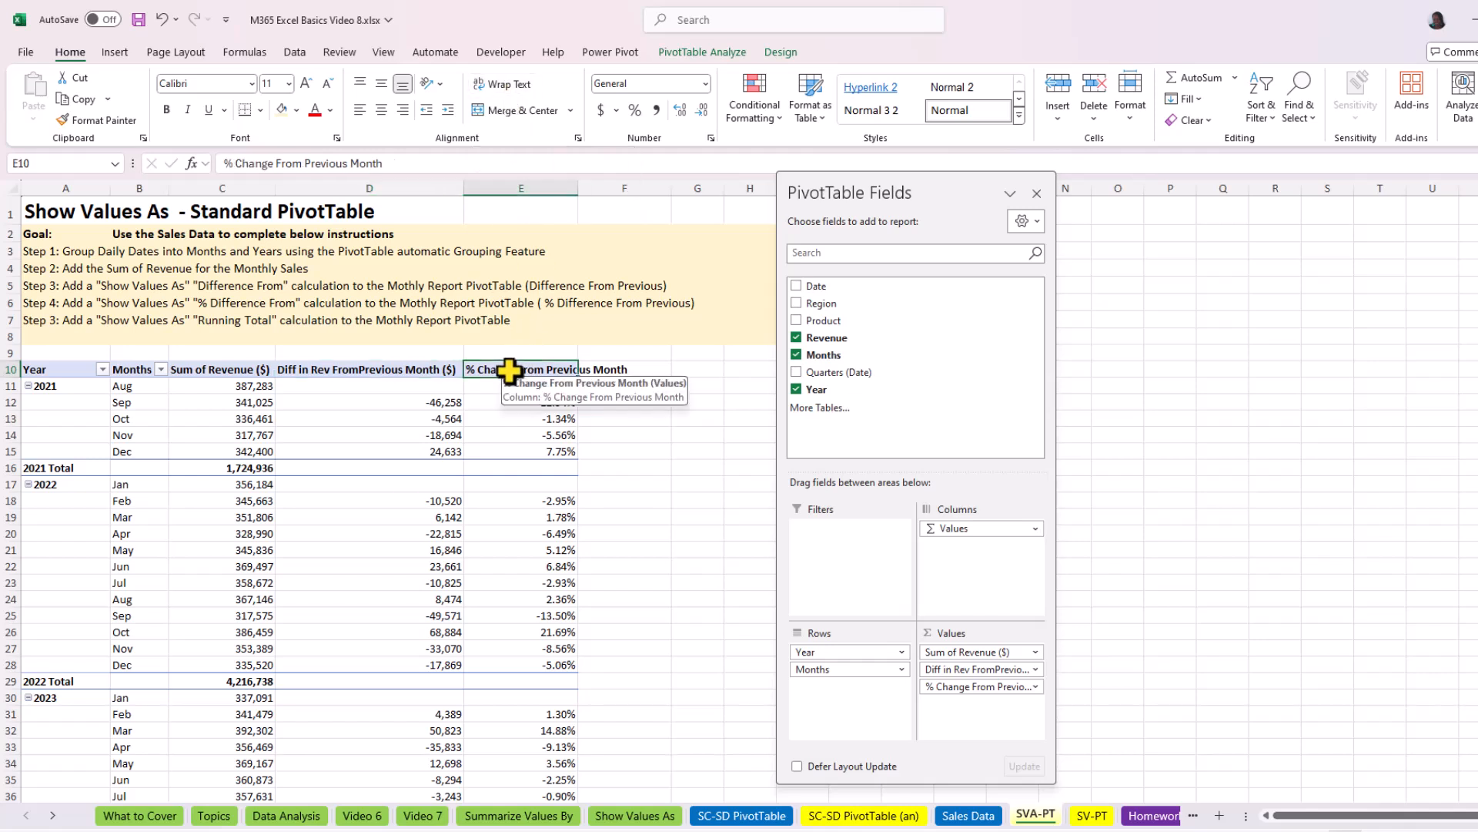
pyautogui.click(506, 85)
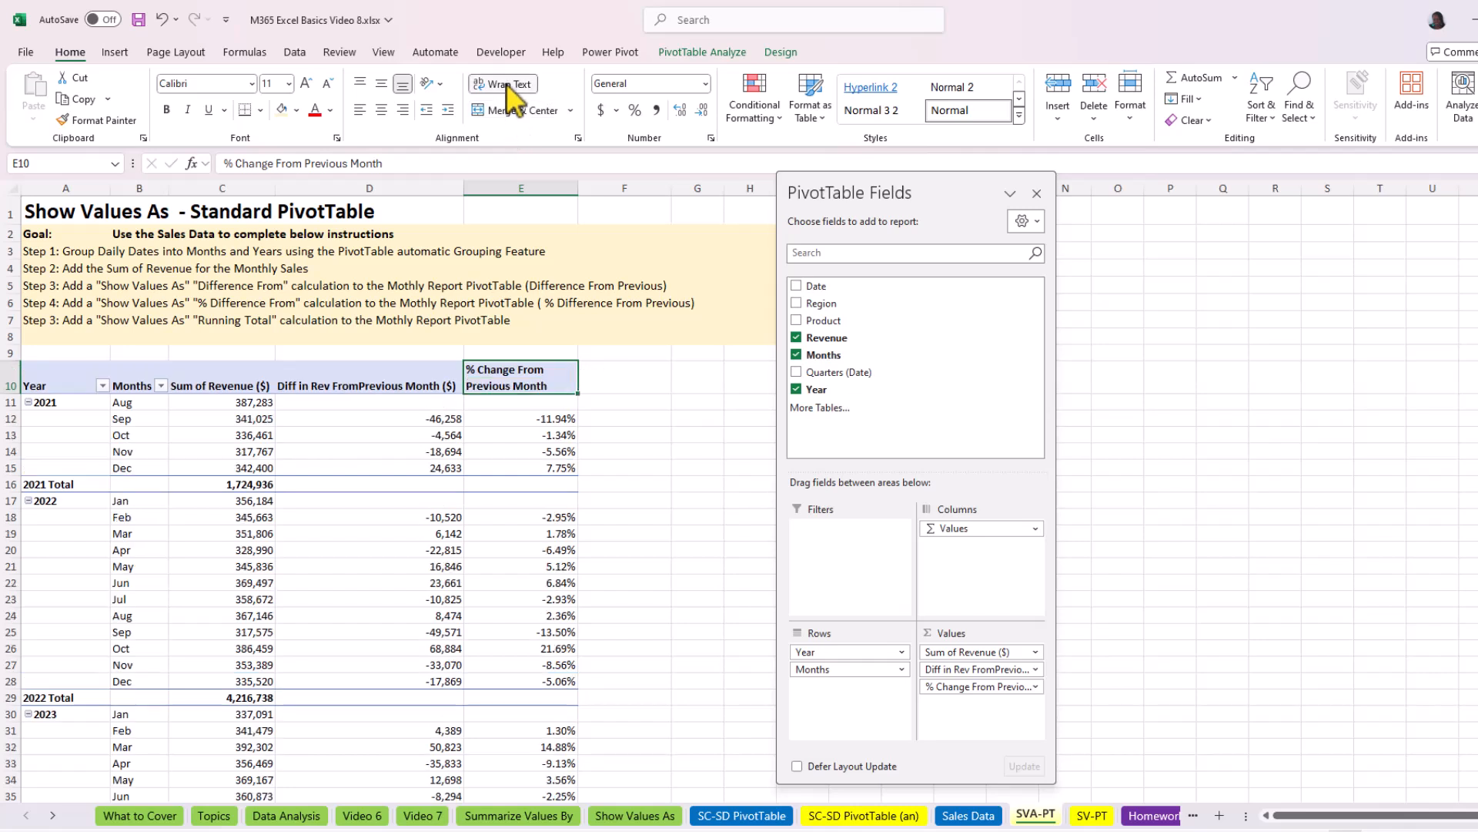
pyautogui.click(389, 385)
pyautogui.moveTo(465, 191); pyautogui.dragTo(406, 192)
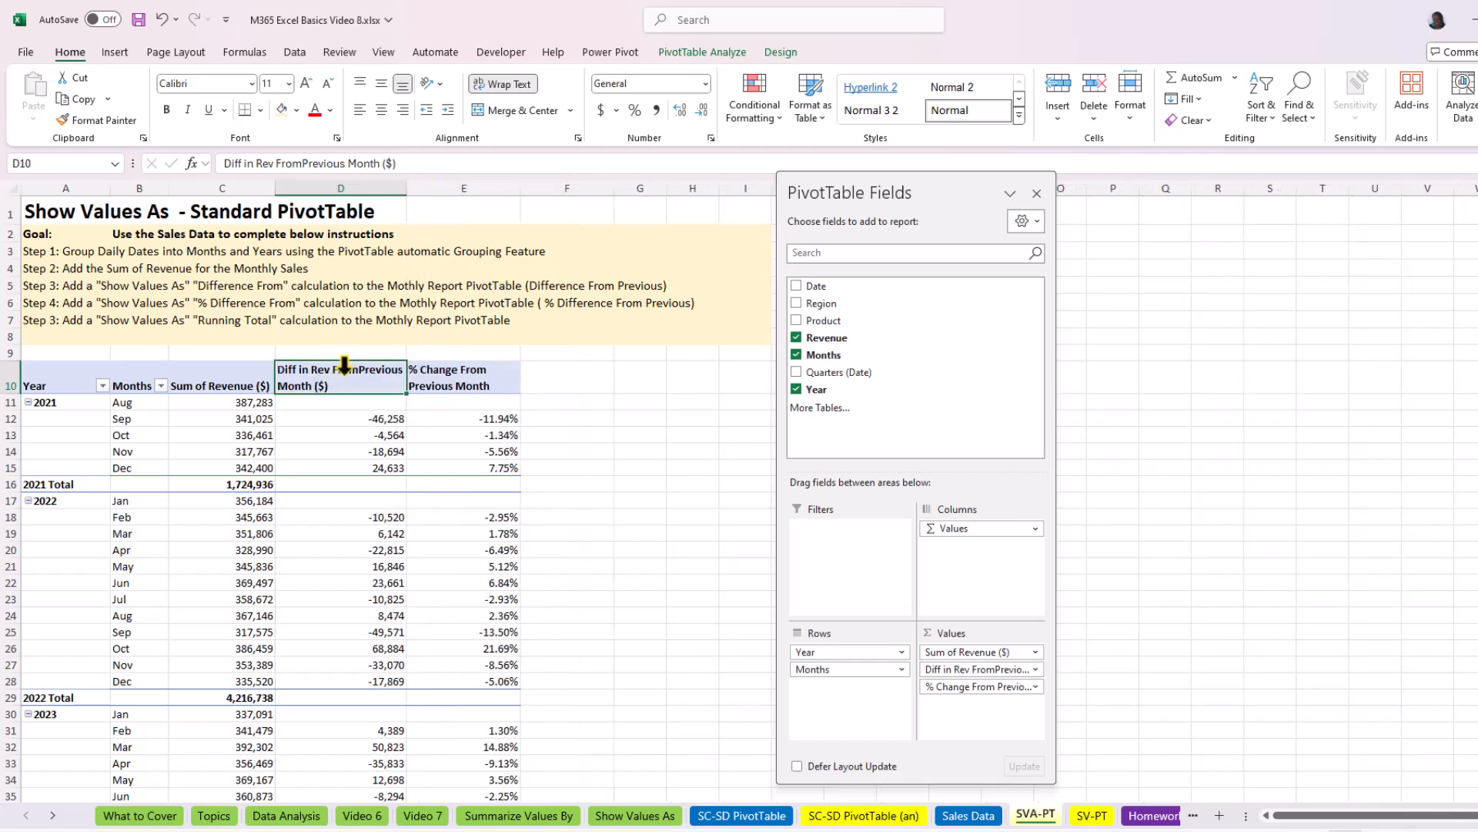
# Correct the header in D10 to "Diff in Rev From Previous Month ($)" by adding the missing space
pyautogui.click(338, 365)
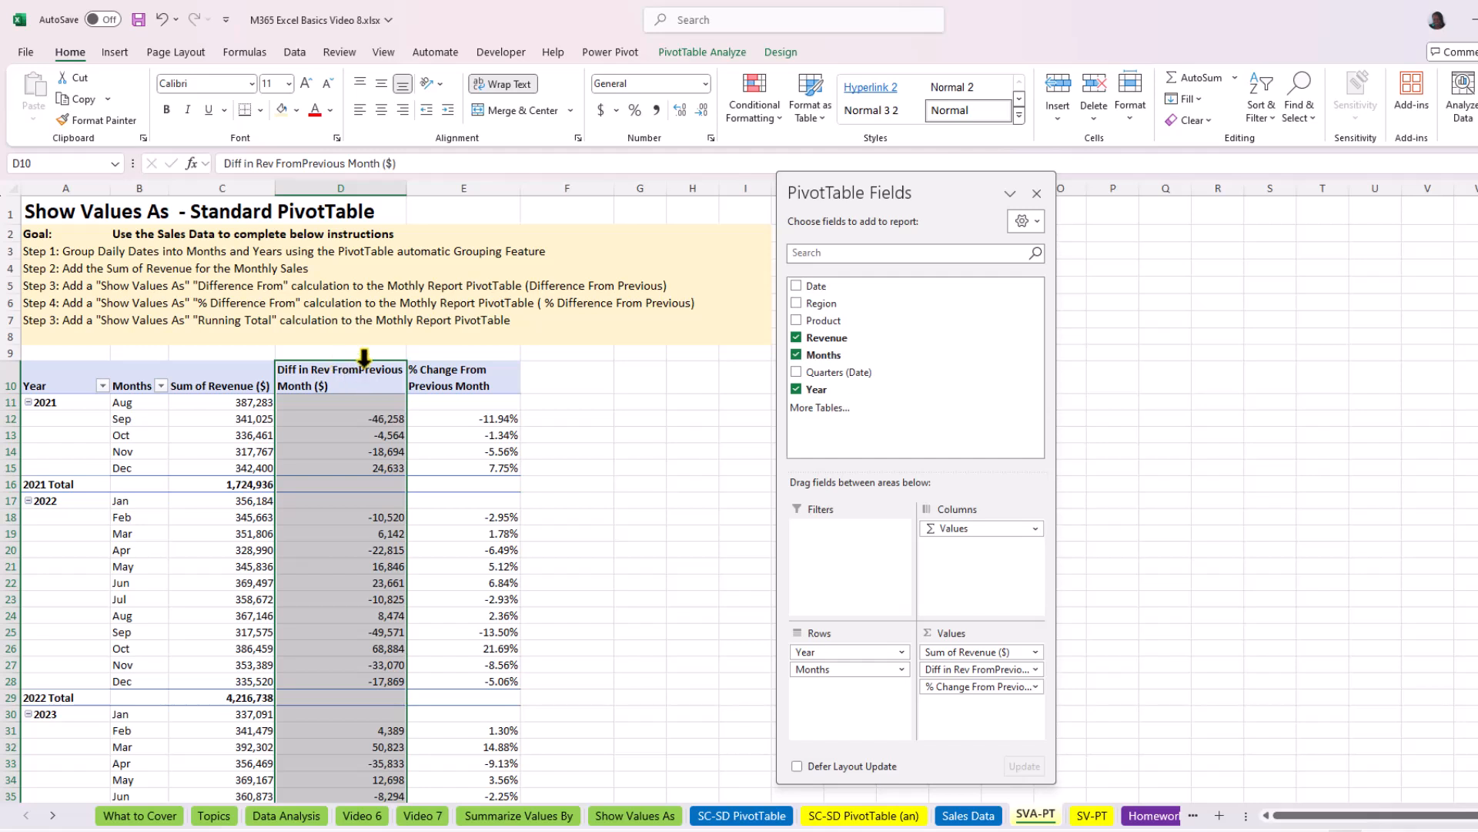
pyautogui.click(300, 163)
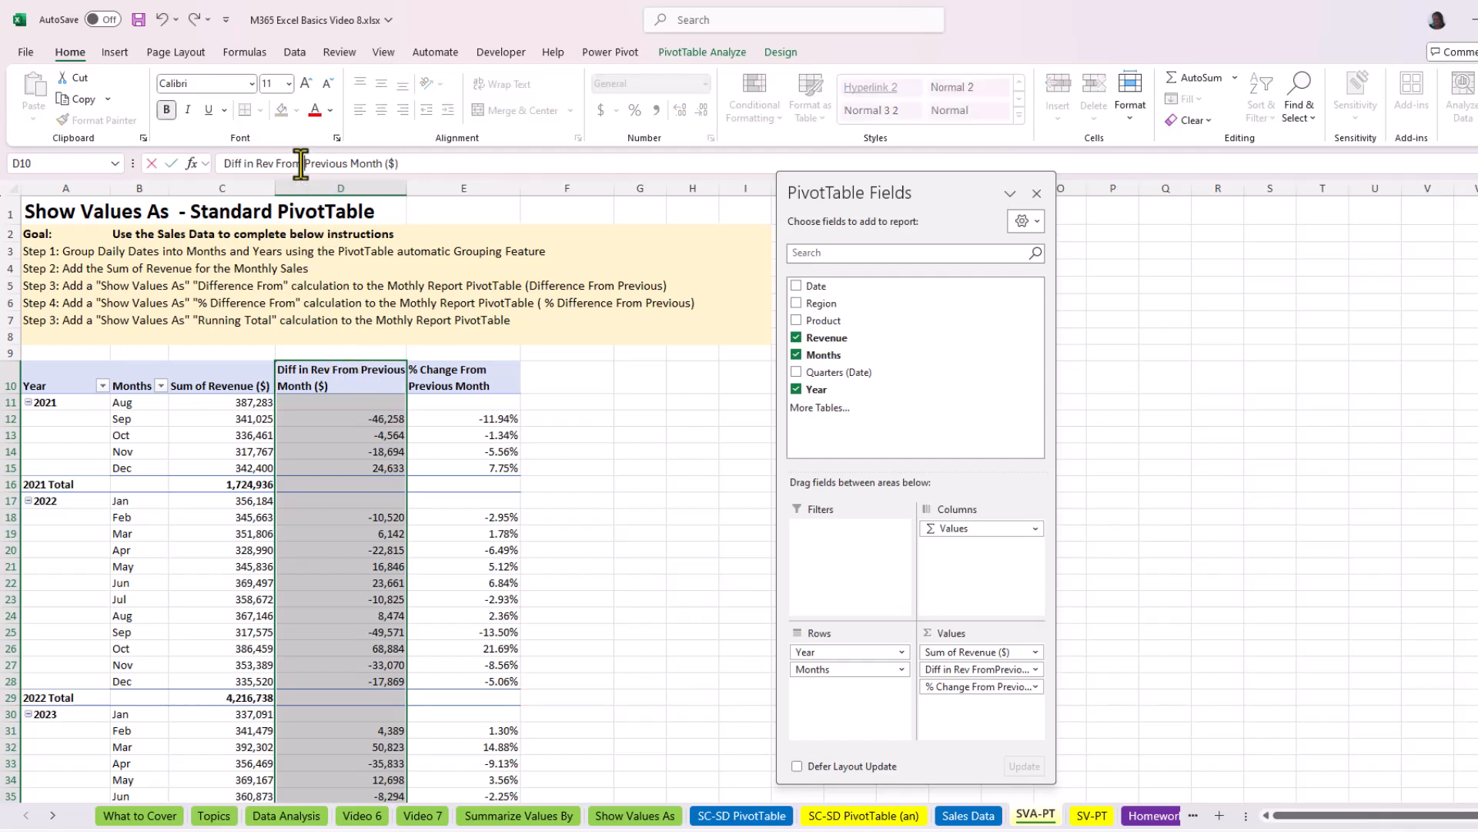
pyautogui.press('Return')
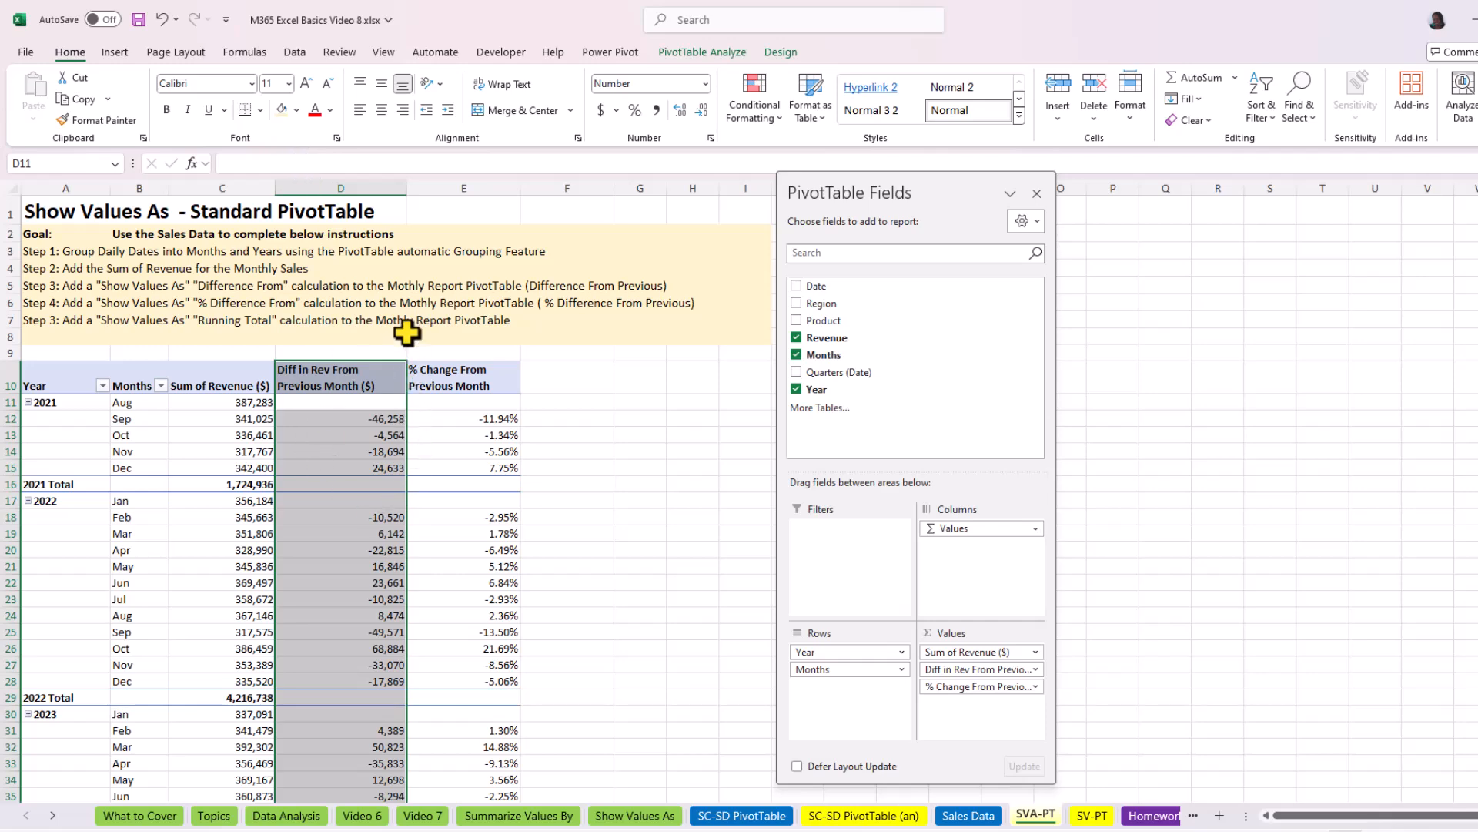
pyautogui.rightClick(449, 379)
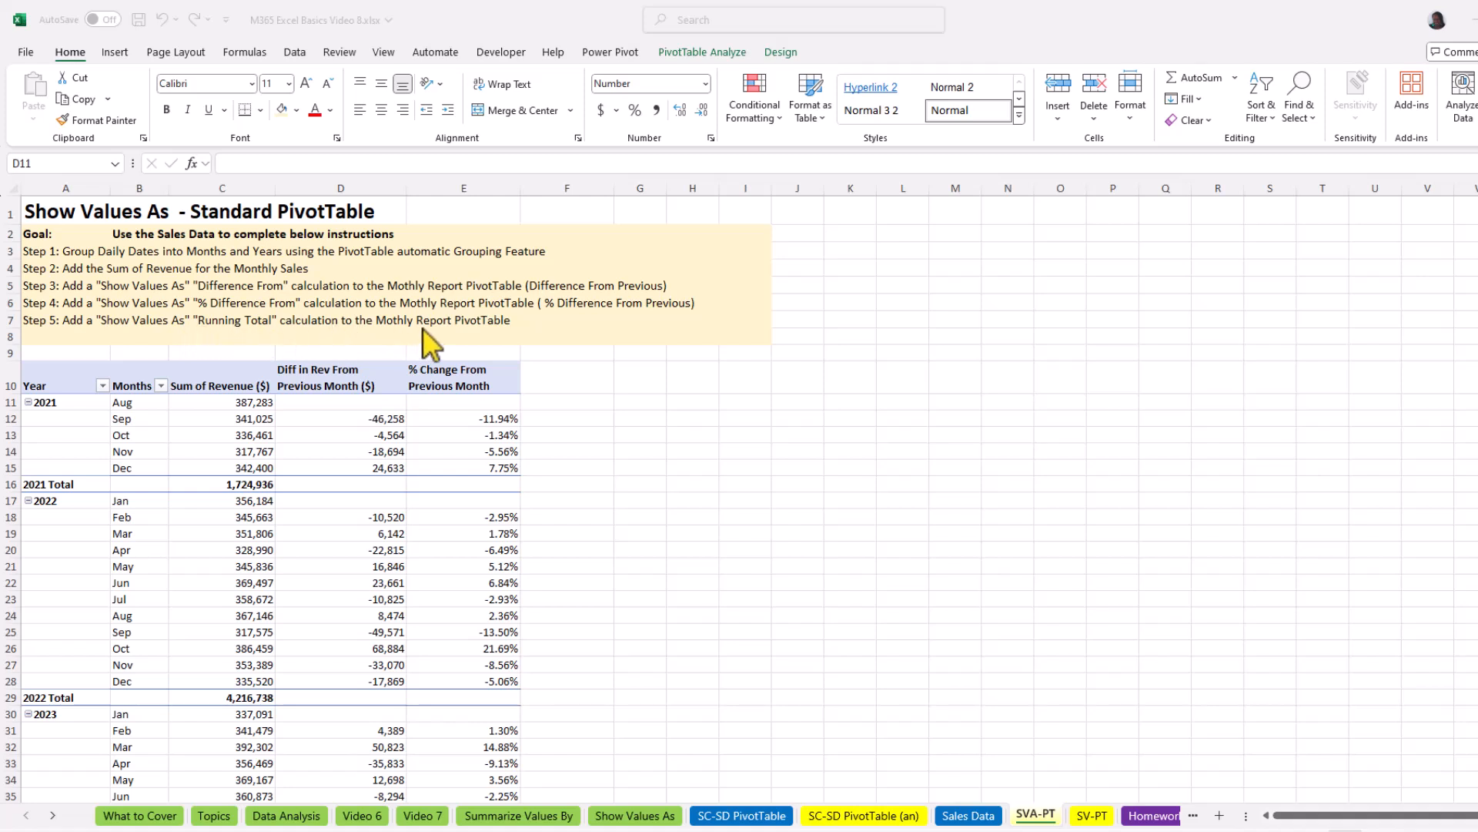
# Add Revenue to the Values area again and show it as Running Total In, with base field Months
pyautogui.click(479, 400)
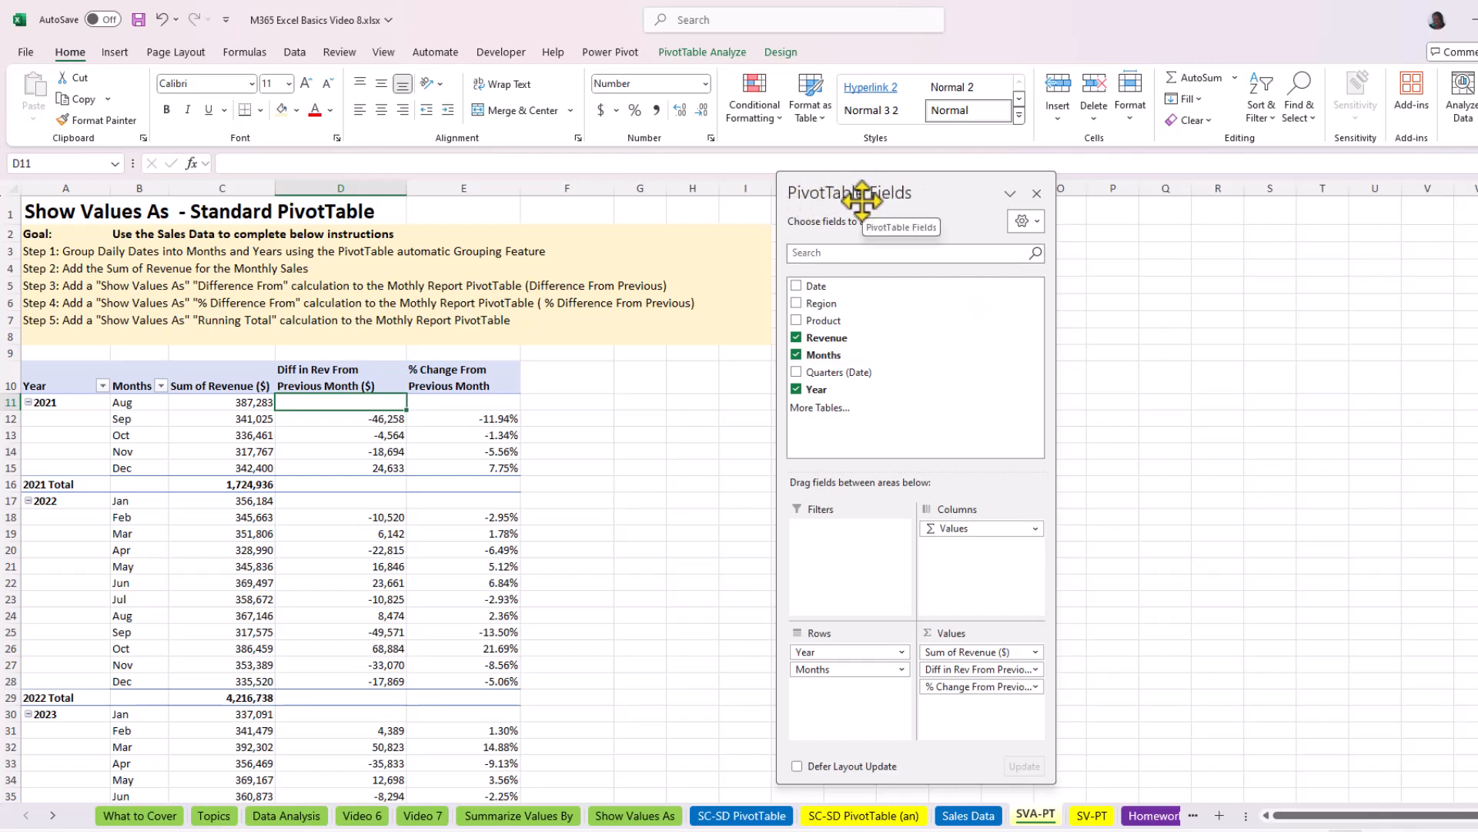
pyautogui.moveTo(829, 344); pyautogui.dragTo(964, 718)
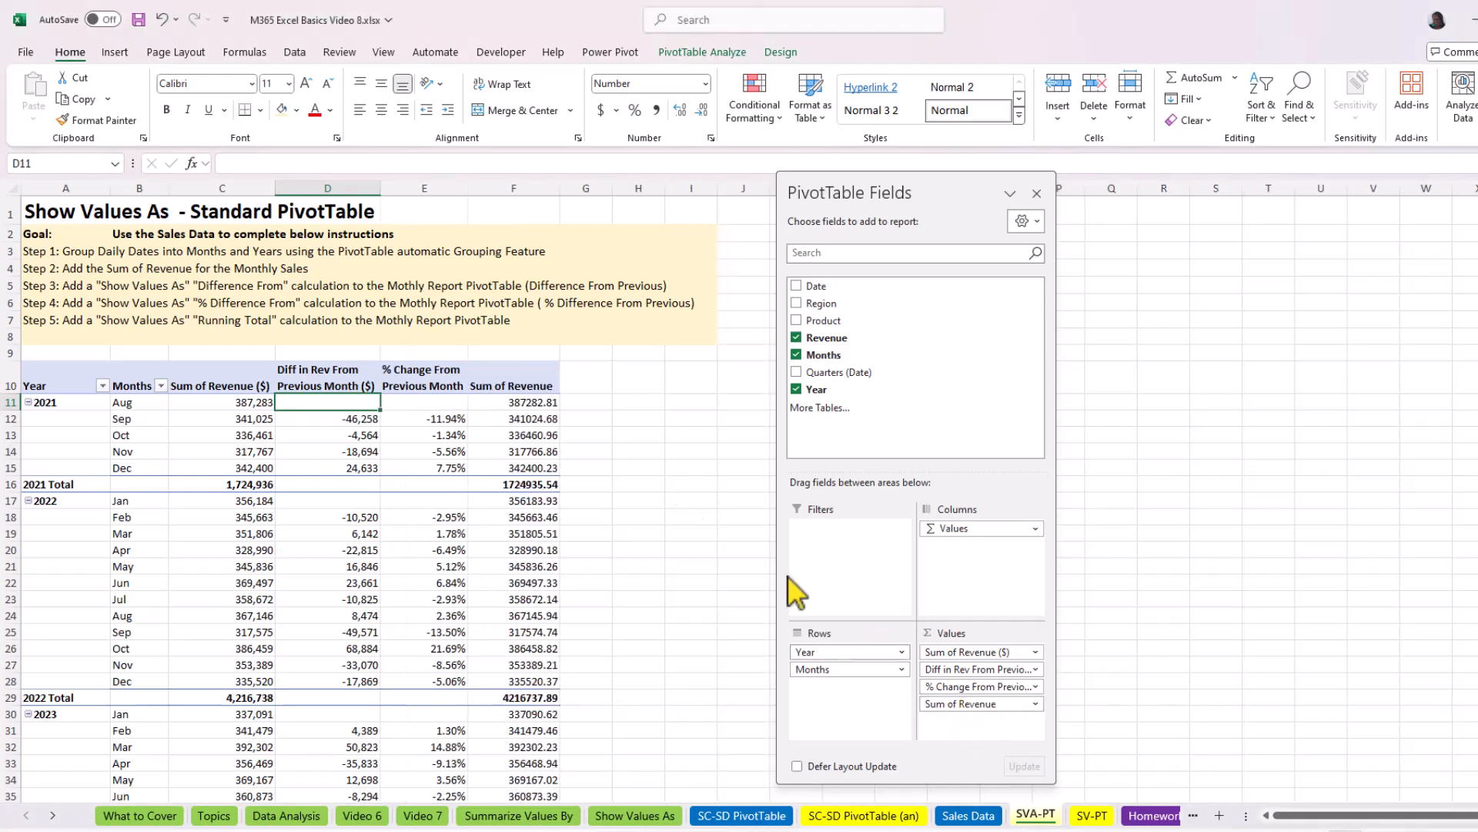
pyautogui.click(528, 420)
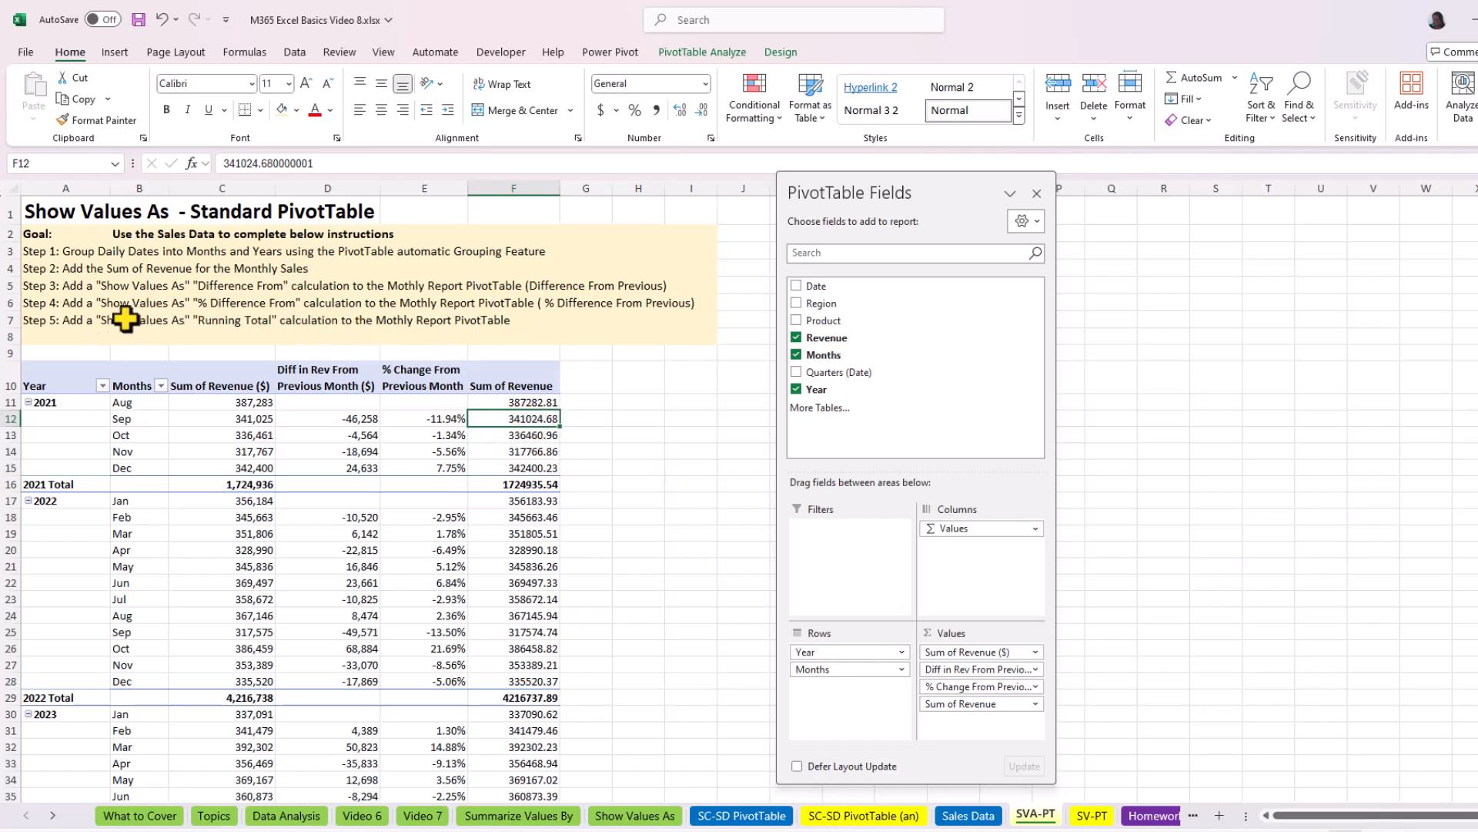
pyautogui.rightClick(537, 425)
pyautogui.moveTo(570, 659)
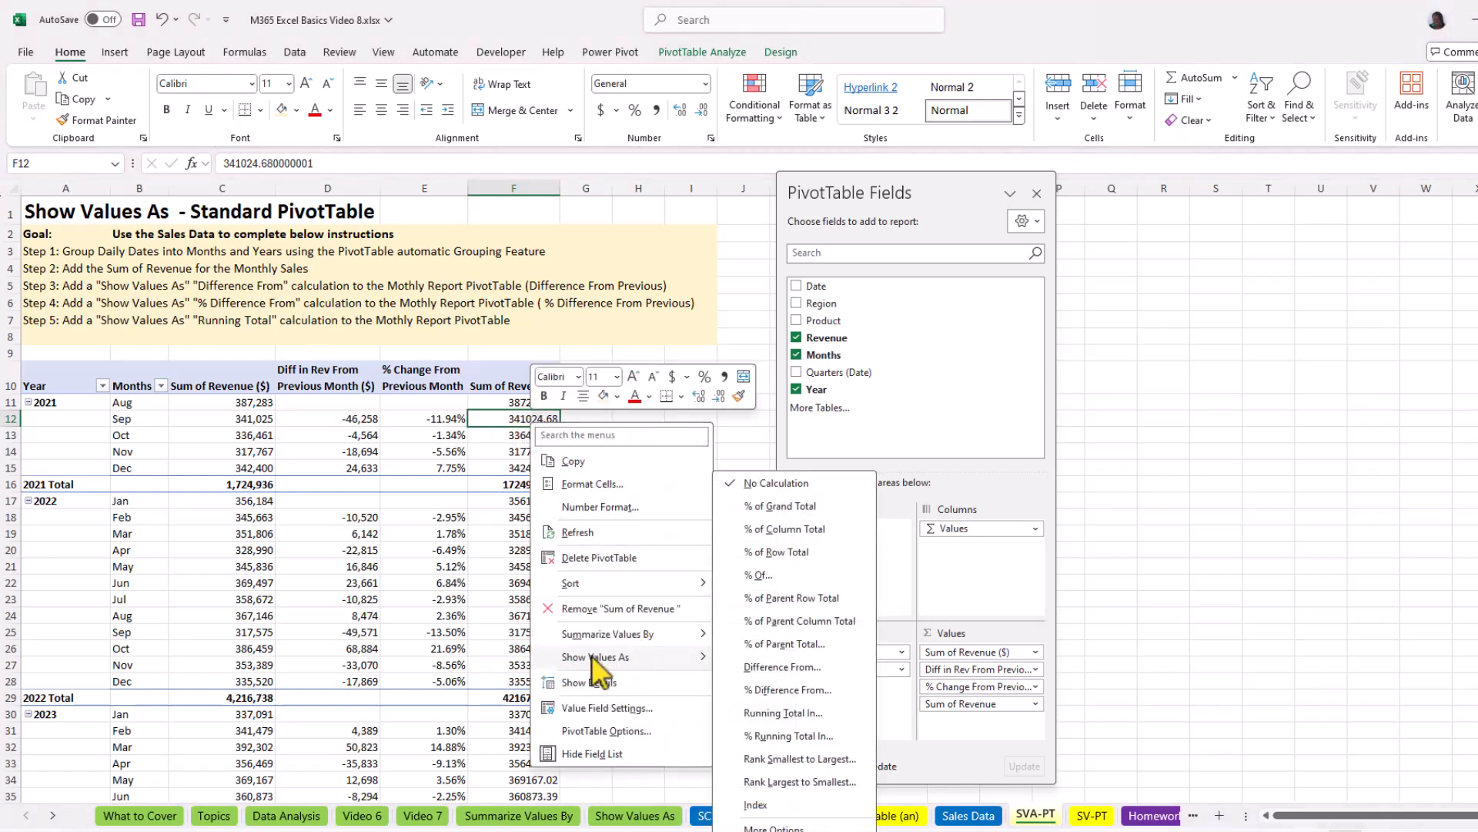
pyautogui.click(799, 714)
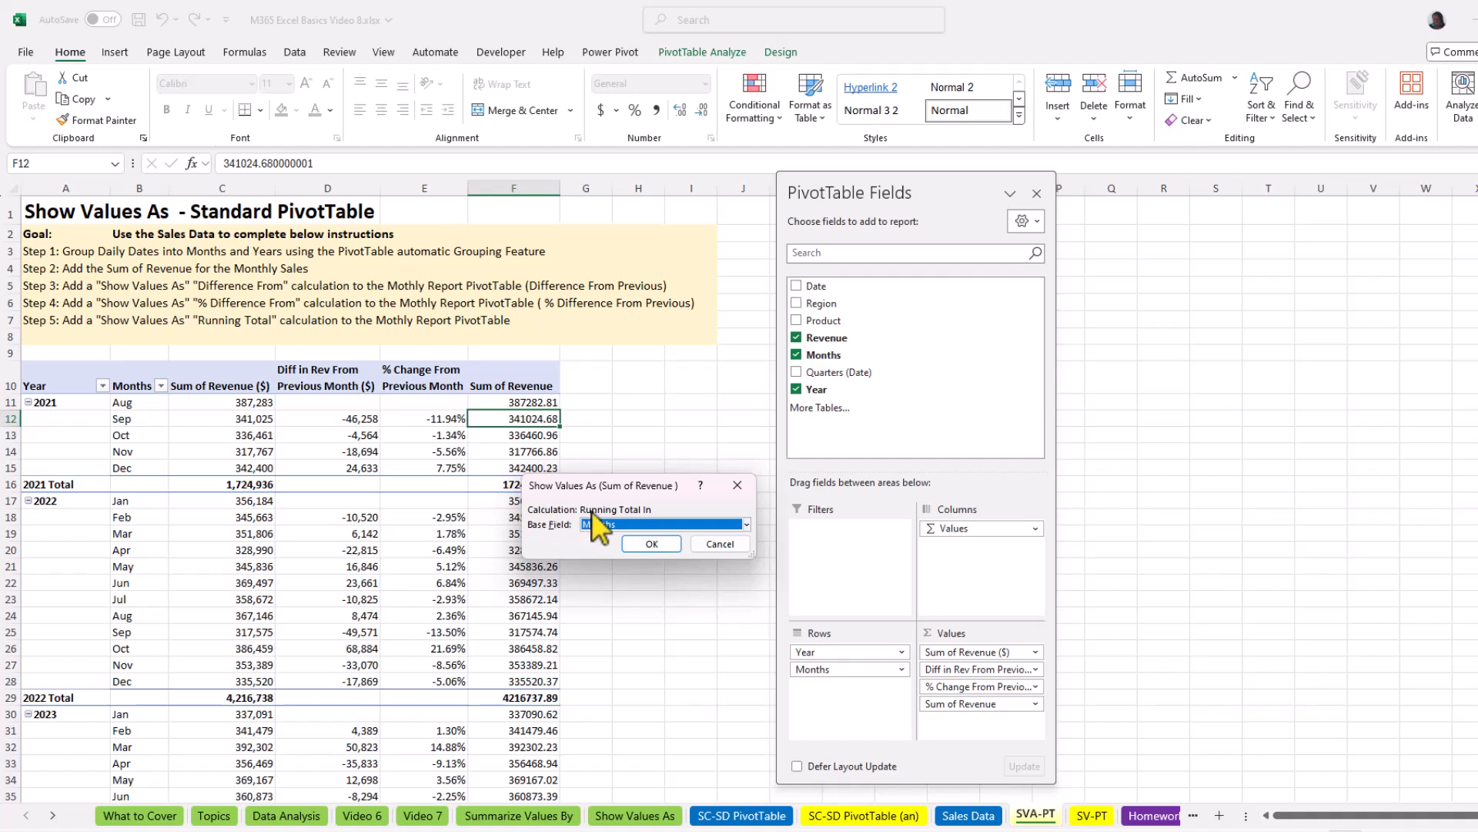
pyautogui.click(651, 545)
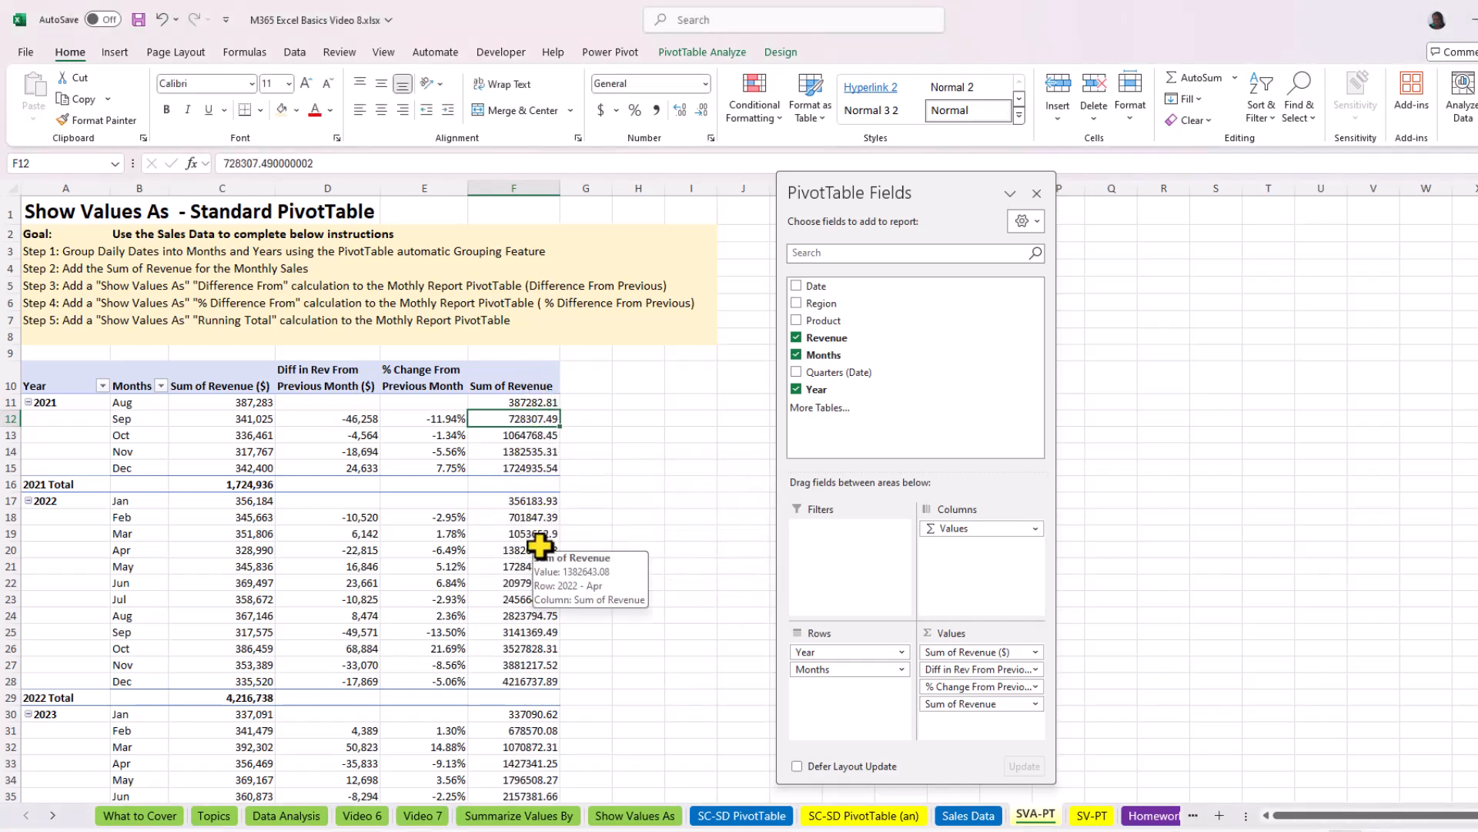
# Open the value field settings of the running total column and set its custom name to "Running Total ($)"
pyautogui.click(505, 385)
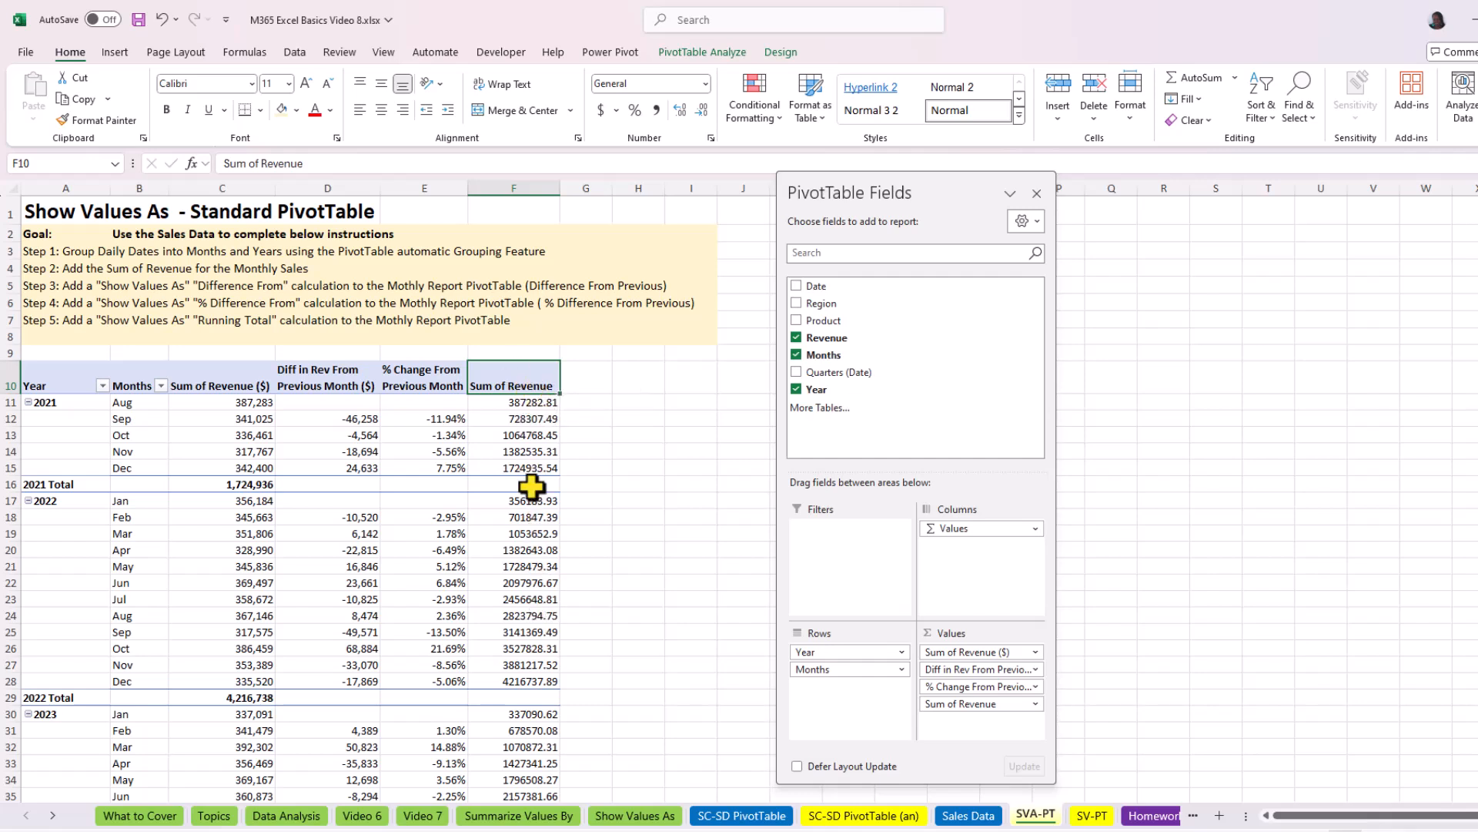
pyautogui.doubleClick(529, 380)
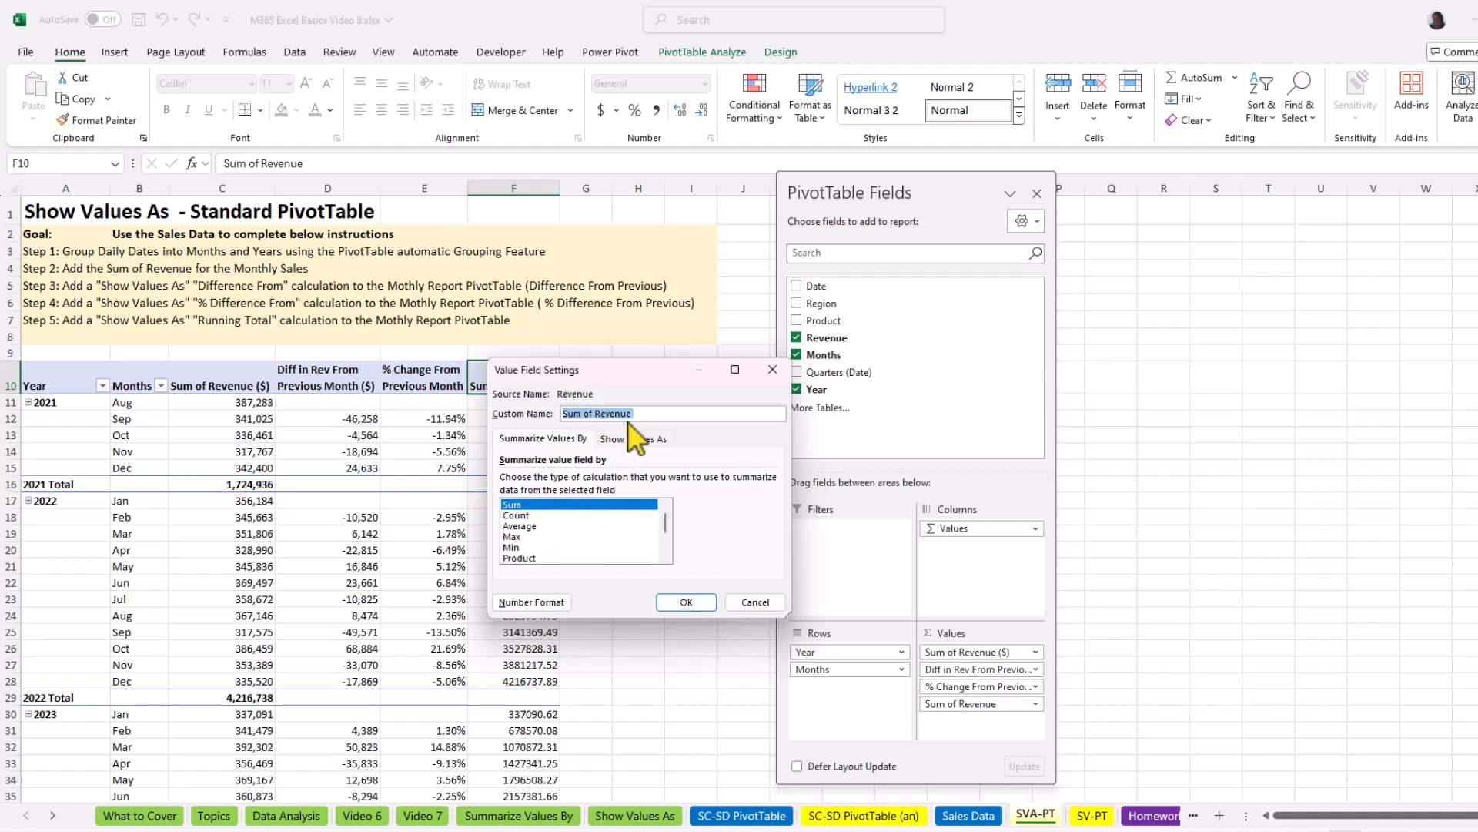
pyautogui.moveTo(640, 417); pyautogui.dragTo(571, 416)
pyautogui.write('Running Total ($')
# Format the running total field as Number with 0 decimal places and a 1000 separator, and apply its field settings
pyautogui.click(538, 602)
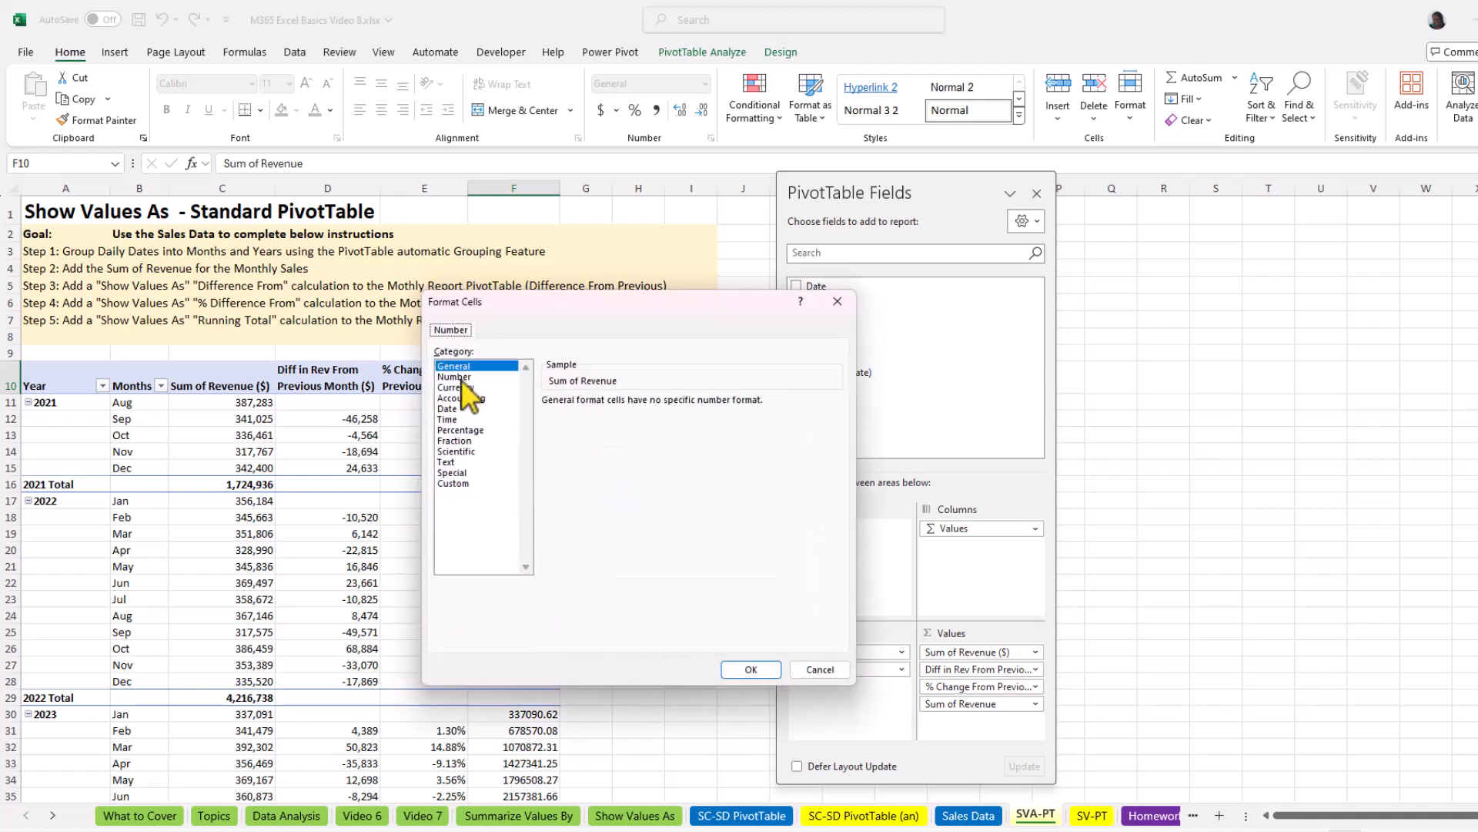
pyautogui.click(462, 387)
pyautogui.click(654, 406)
pyautogui.click(654, 406)
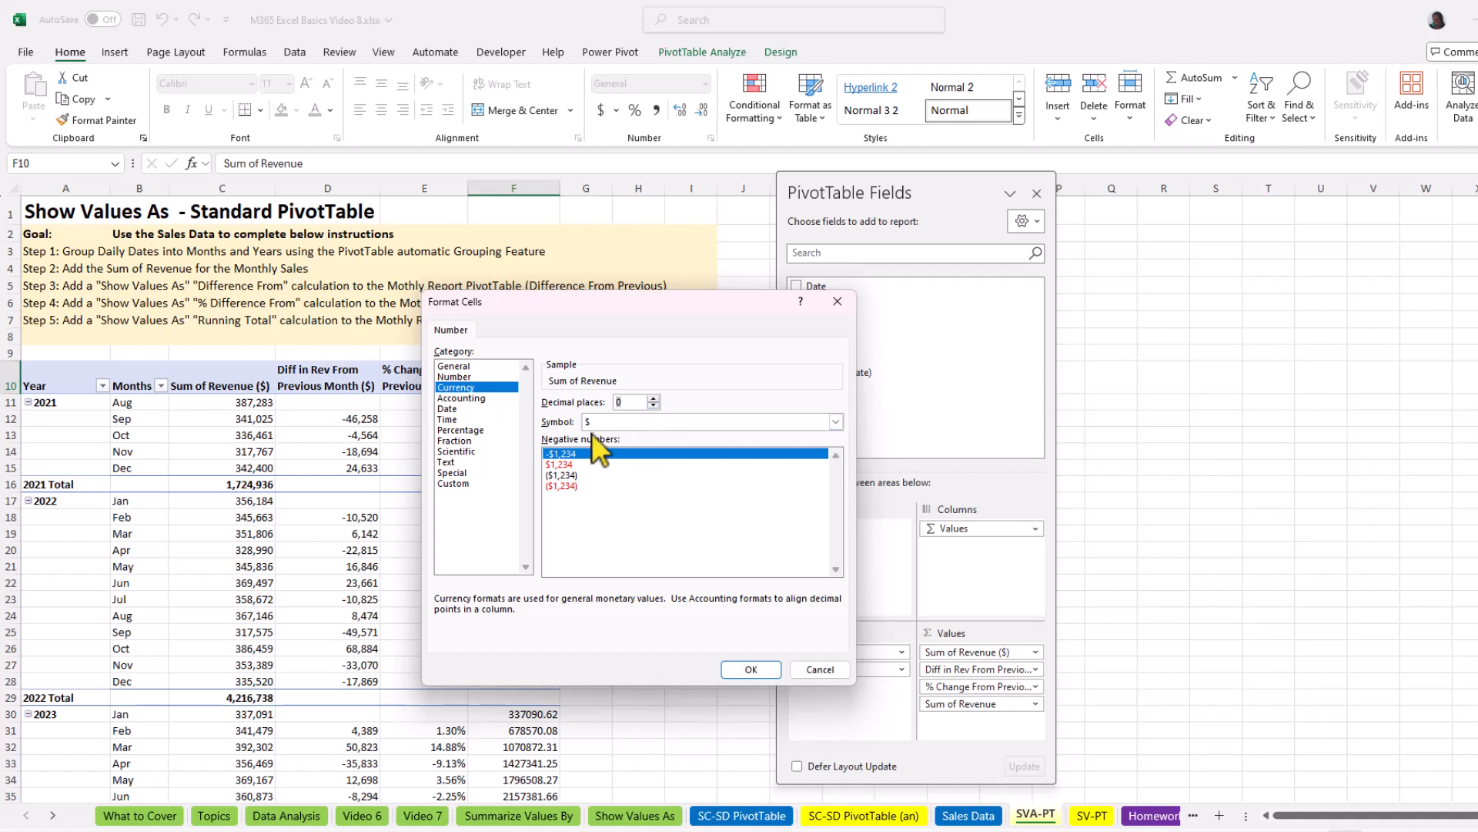
pyautogui.click(462, 377)
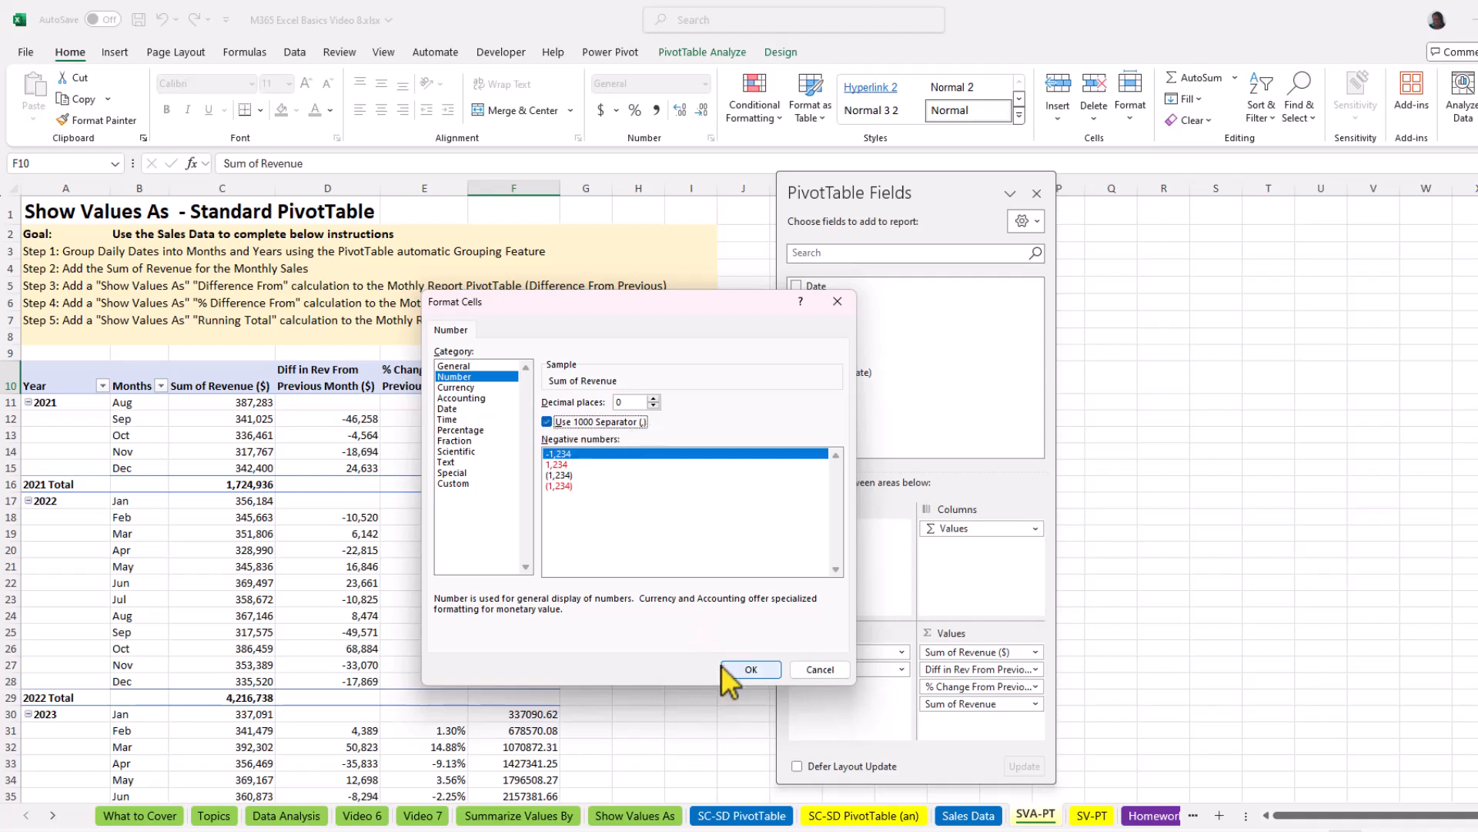
pyautogui.click(749, 670)
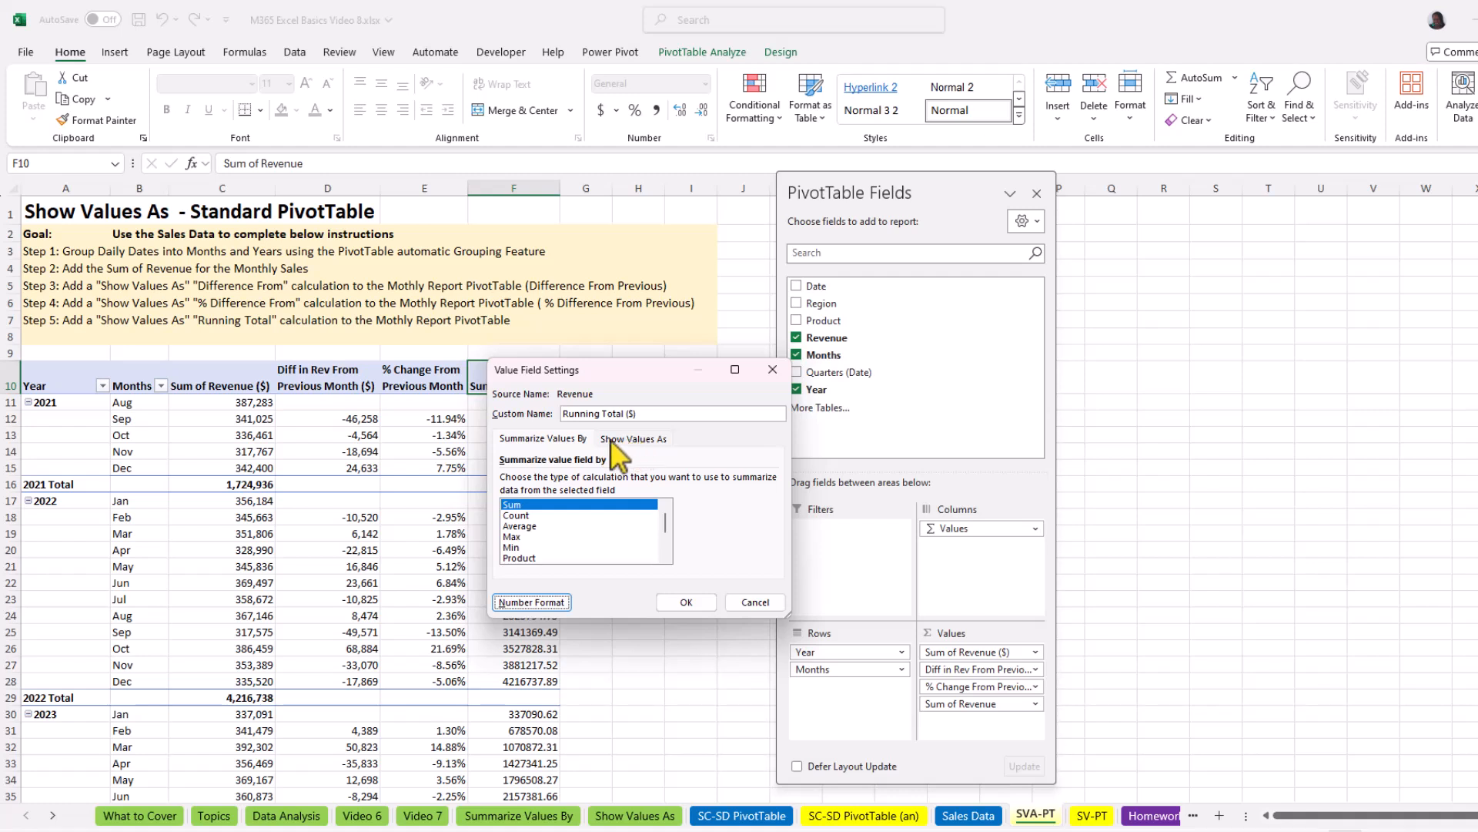
pyautogui.click(639, 440)
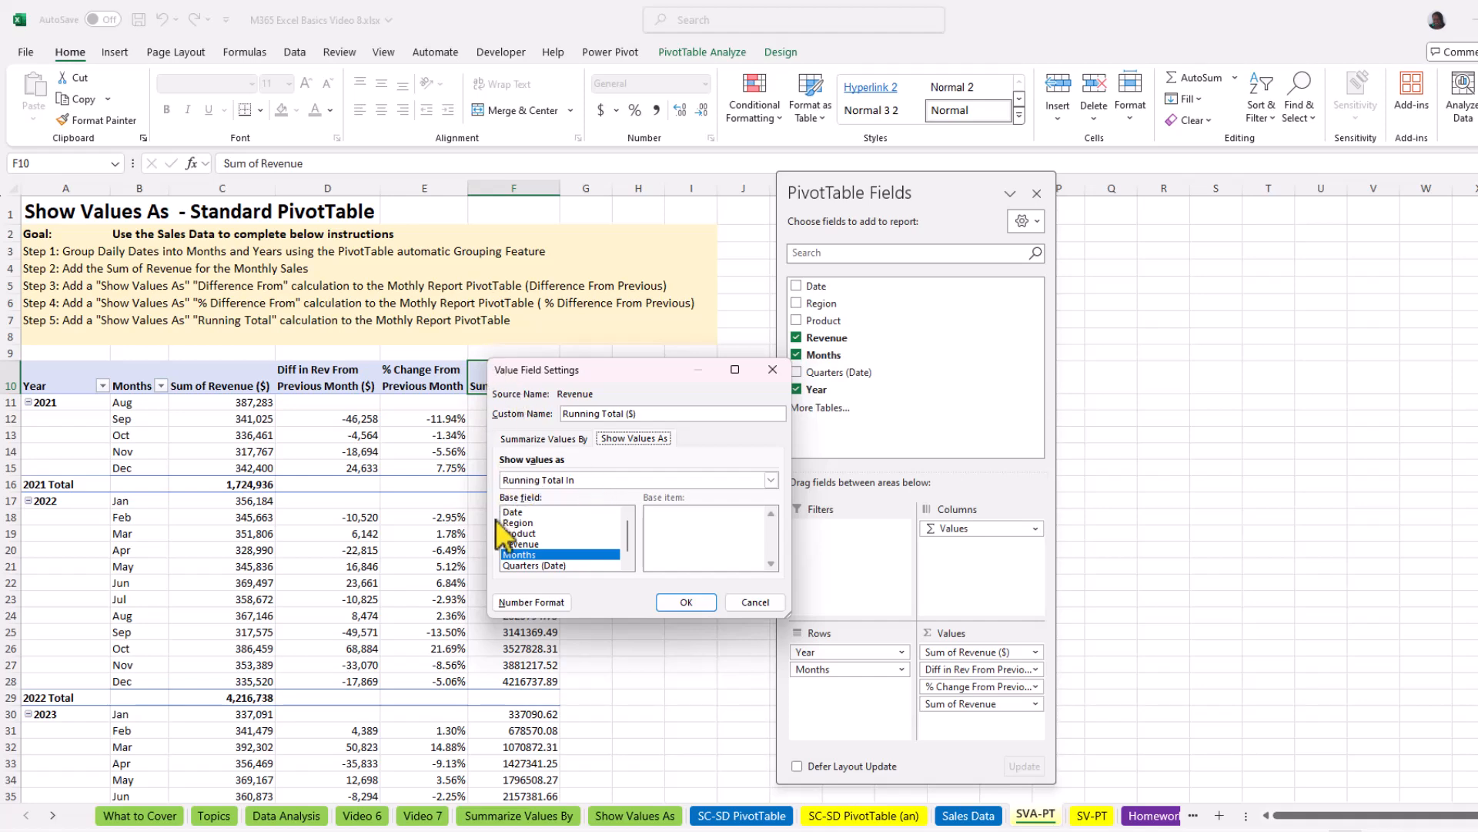
pyautogui.click(694, 603)
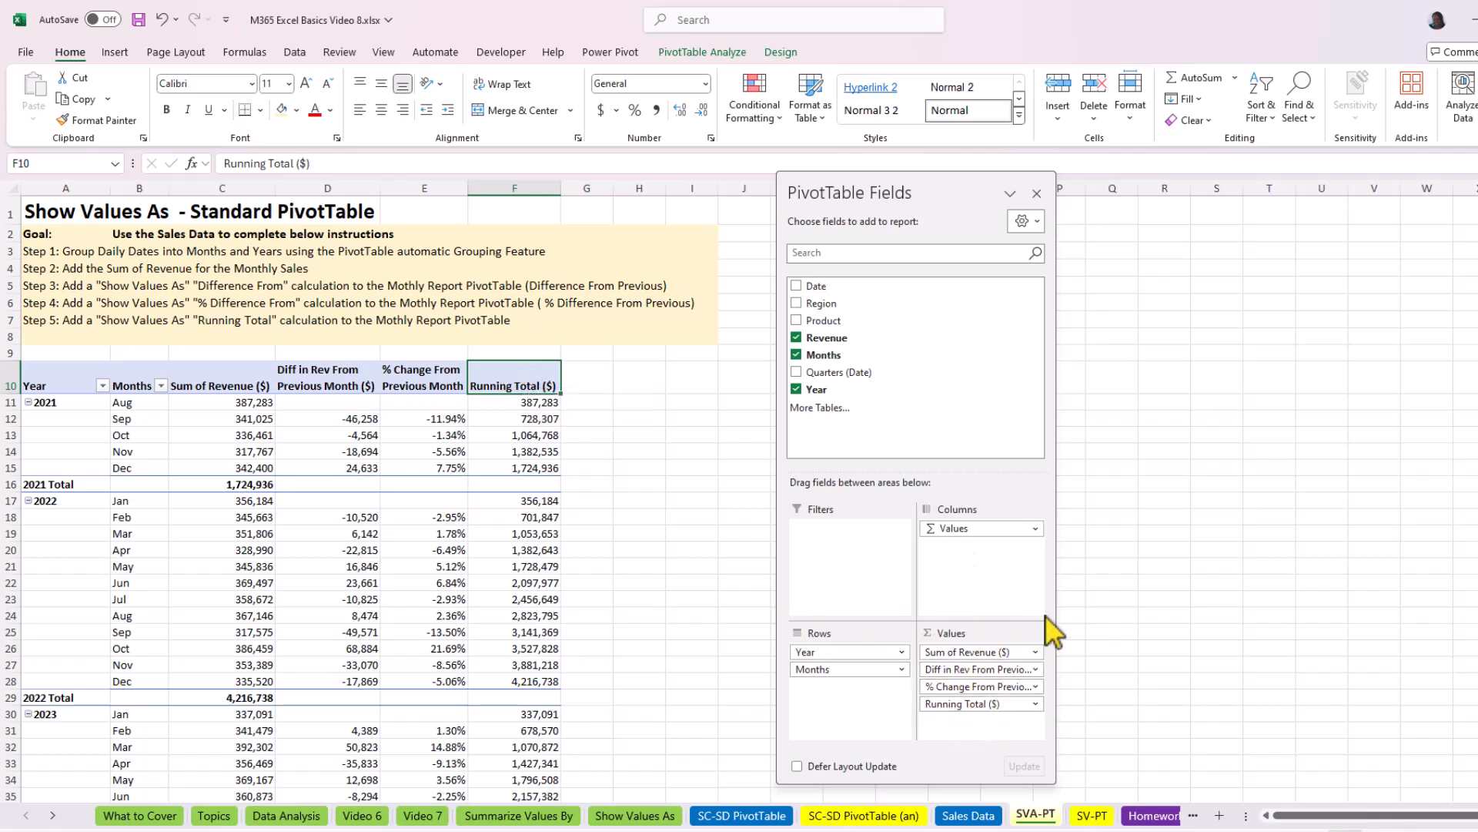
# Widen the PivotTable Fields pane and apply the light green Medium PivotTable style that has a solid green header and pale green year column
pyautogui.moveTo(1054, 574); pyautogui.dragTo(1205, 581)
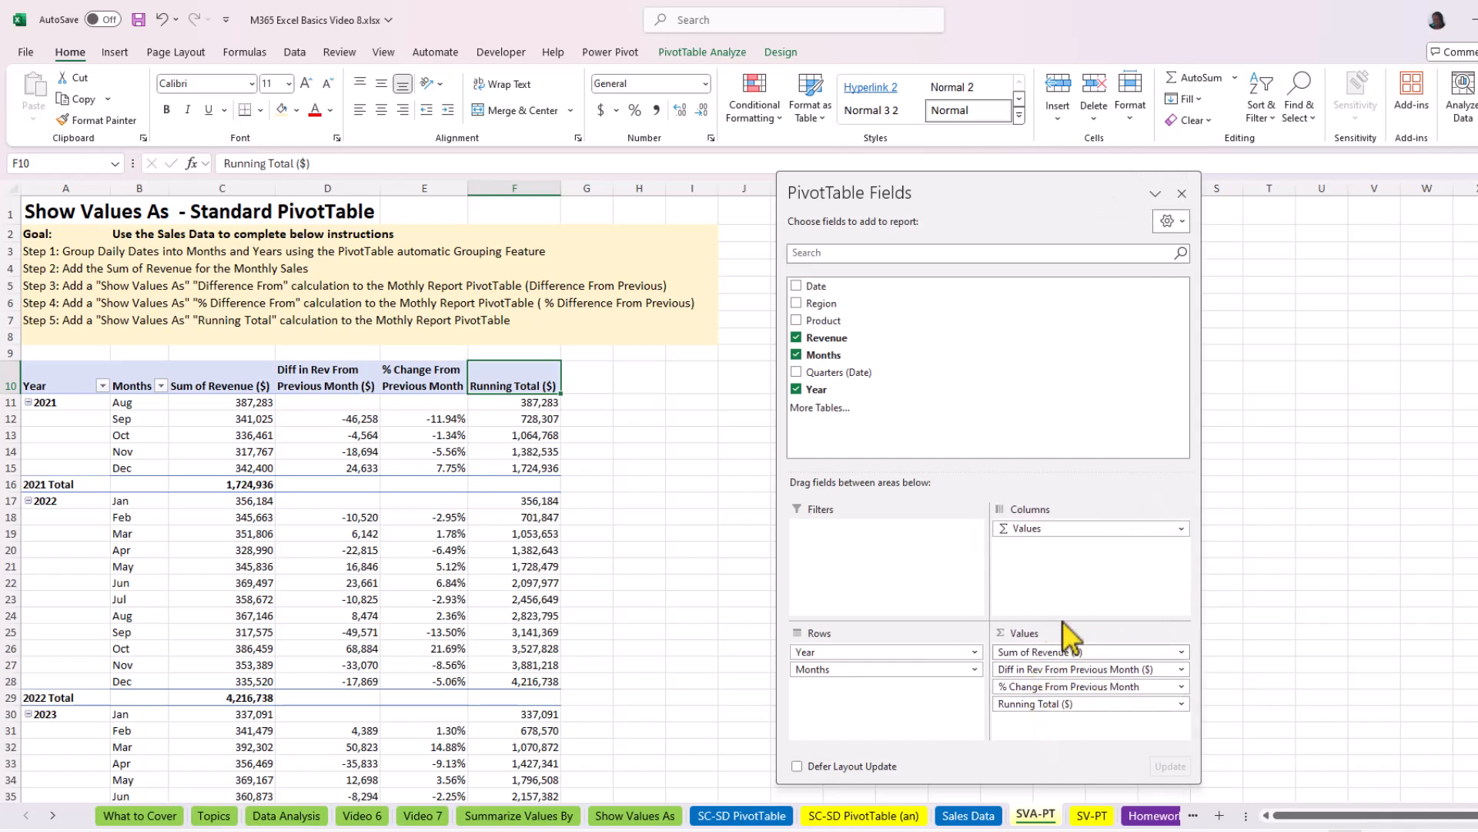
pyautogui.moveTo(255, 414)
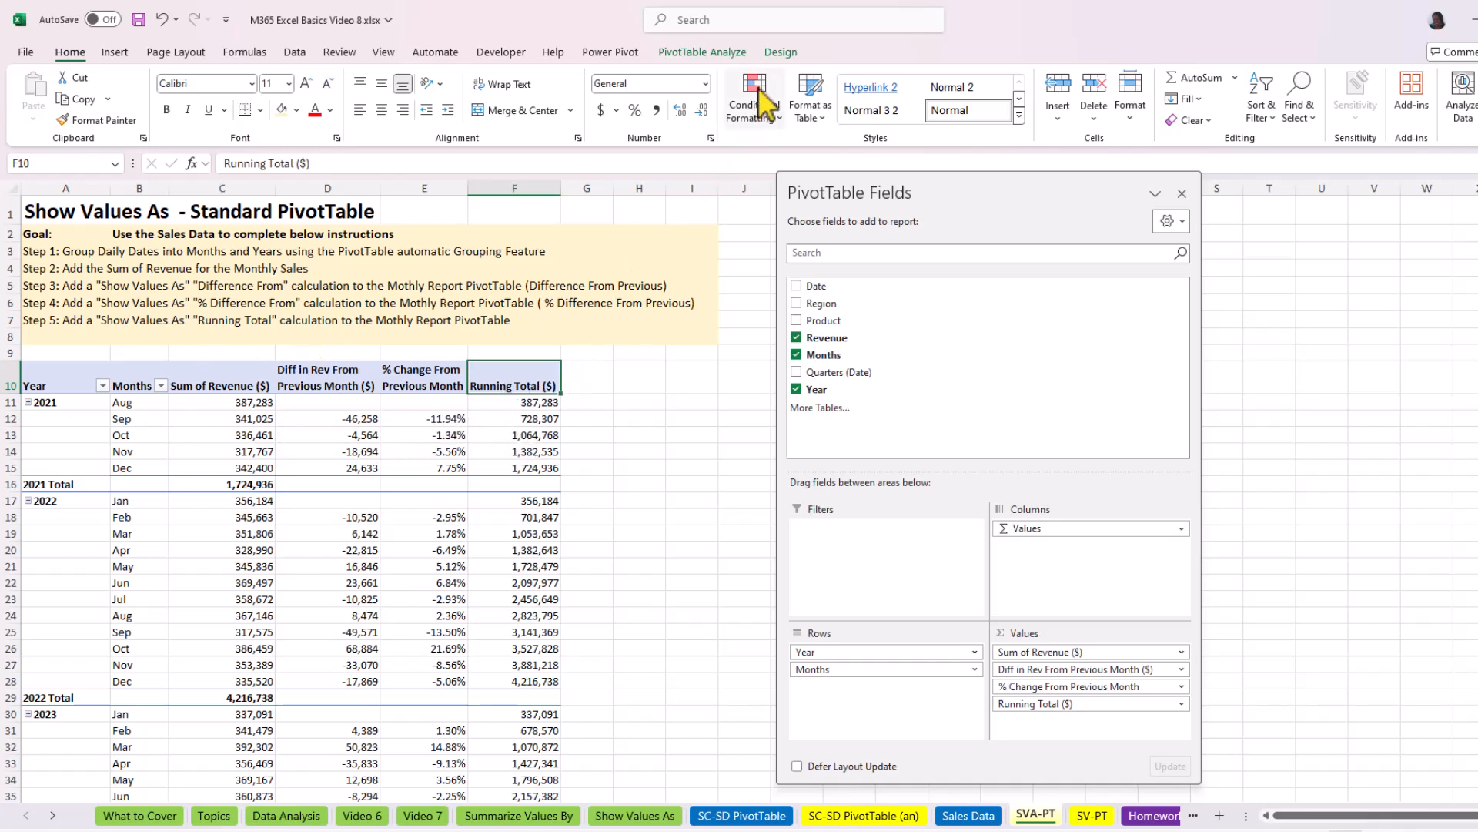
pyautogui.click(780, 53)
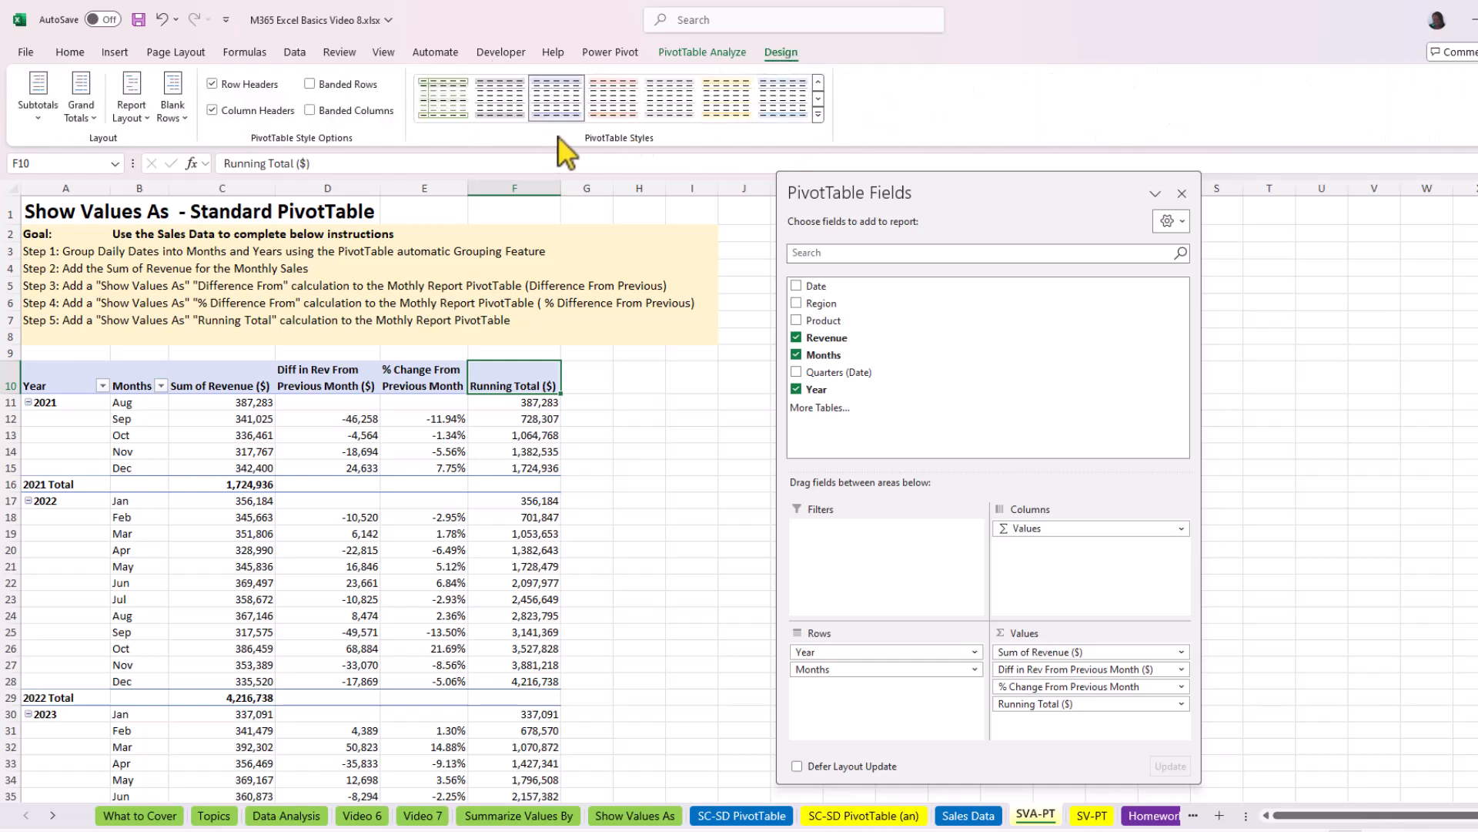
pyautogui.click(818, 116)
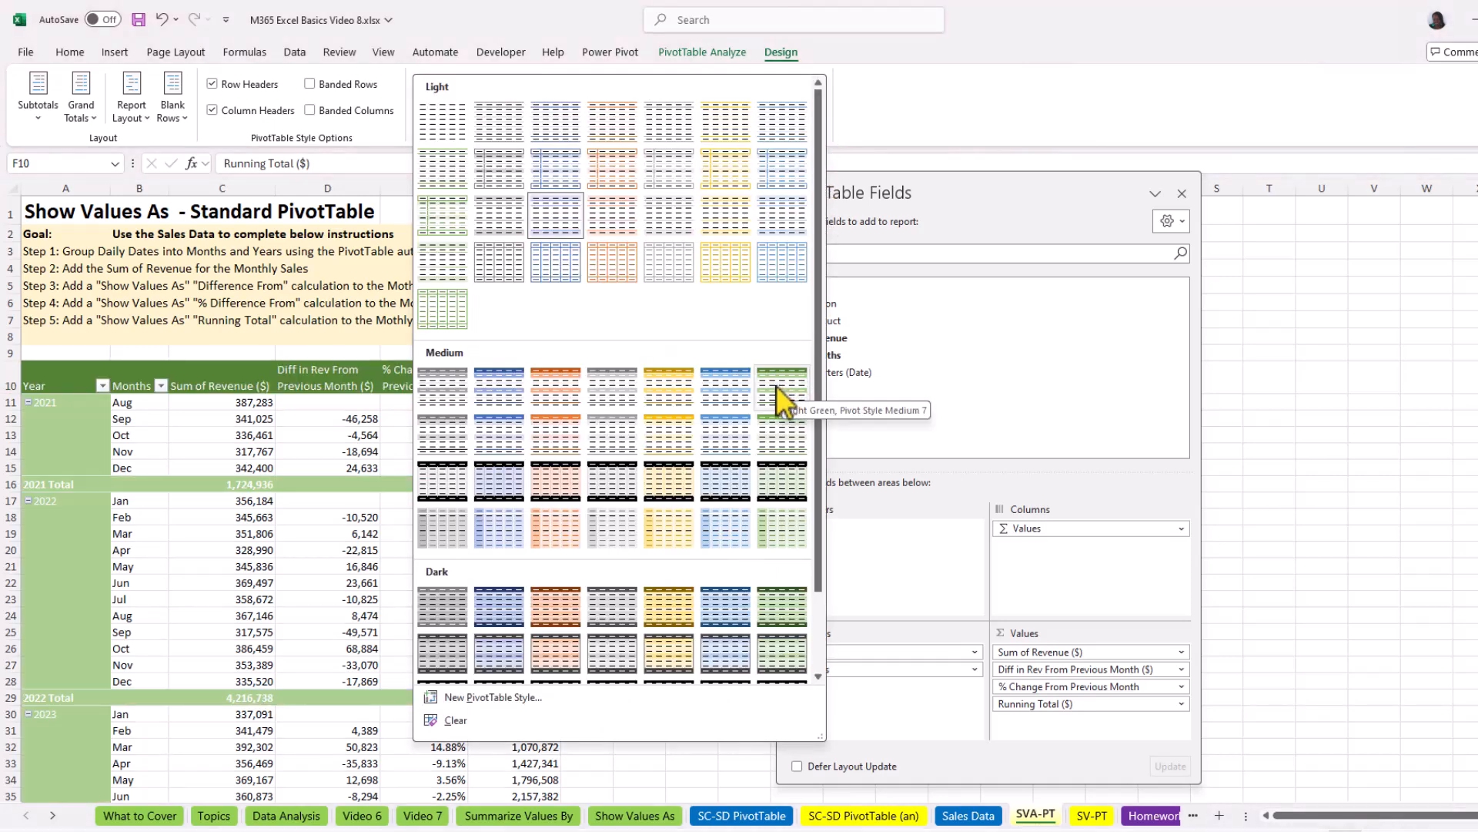
pyautogui.click(786, 431)
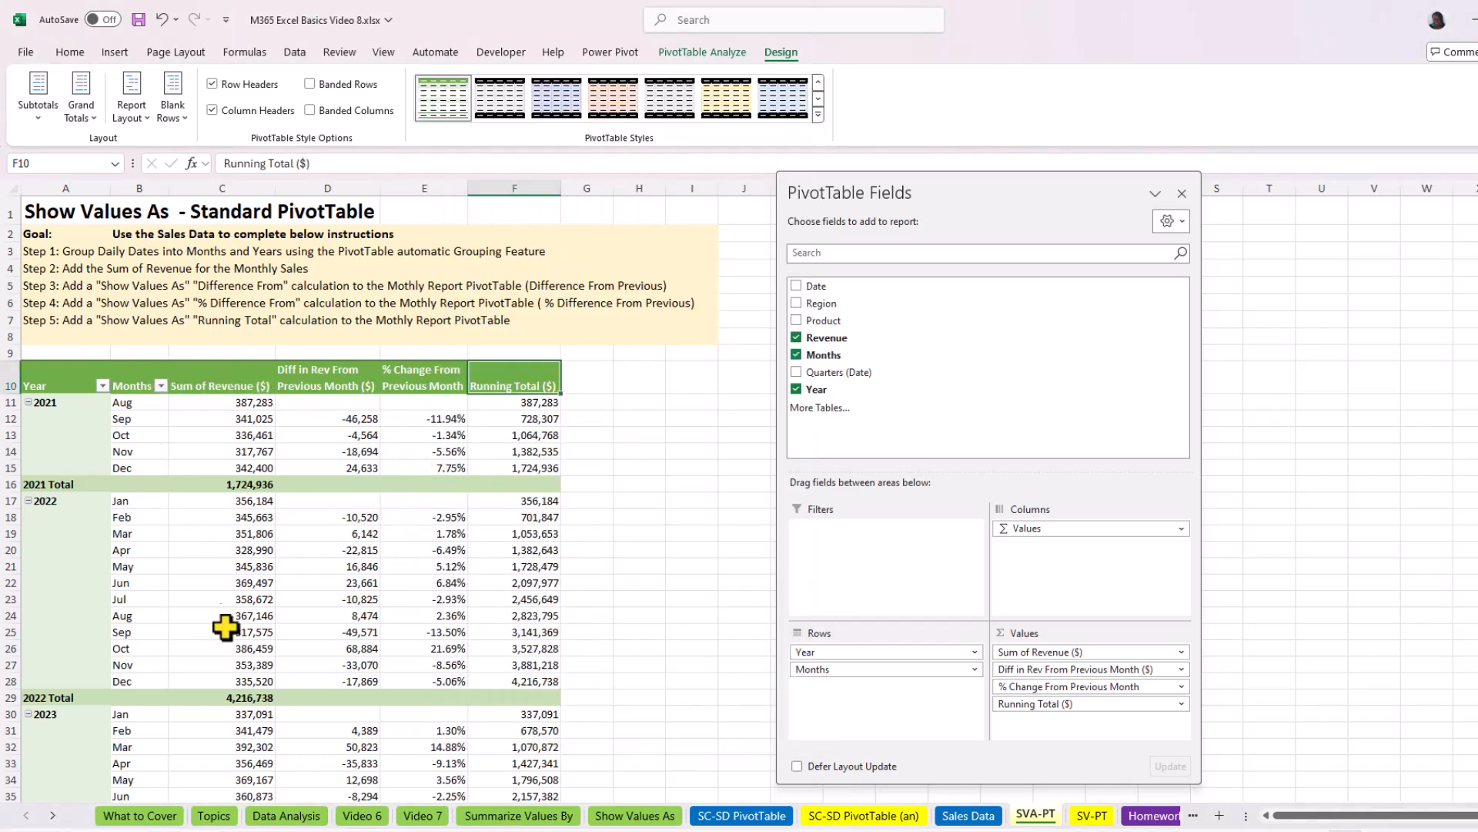
# Name the PivotTable "Monthly Report", widen column C slightly, and check the report down to its Grand Total
pyautogui.click(257, 435)
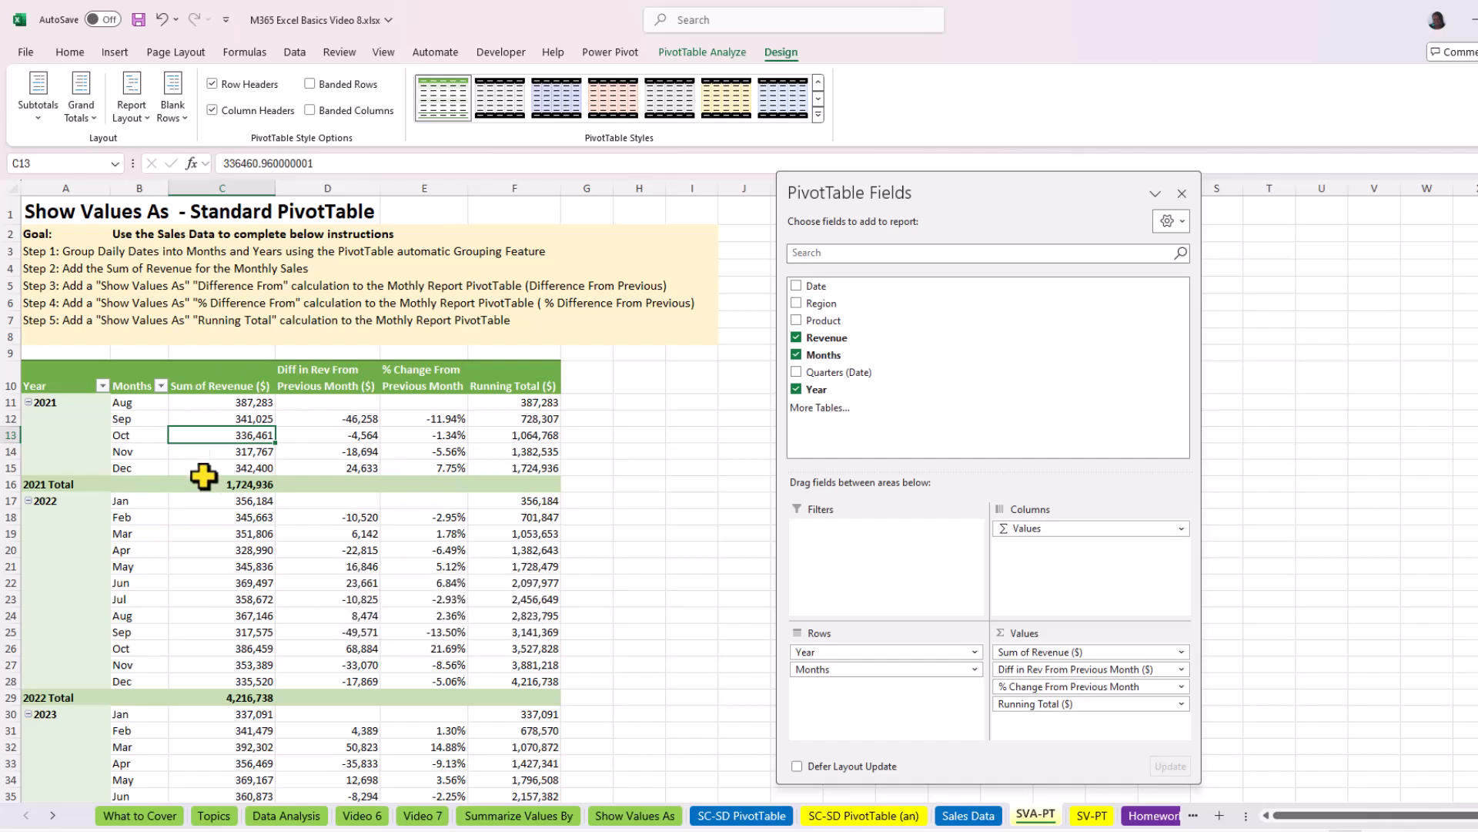
pyautogui.moveTo(262, 465)
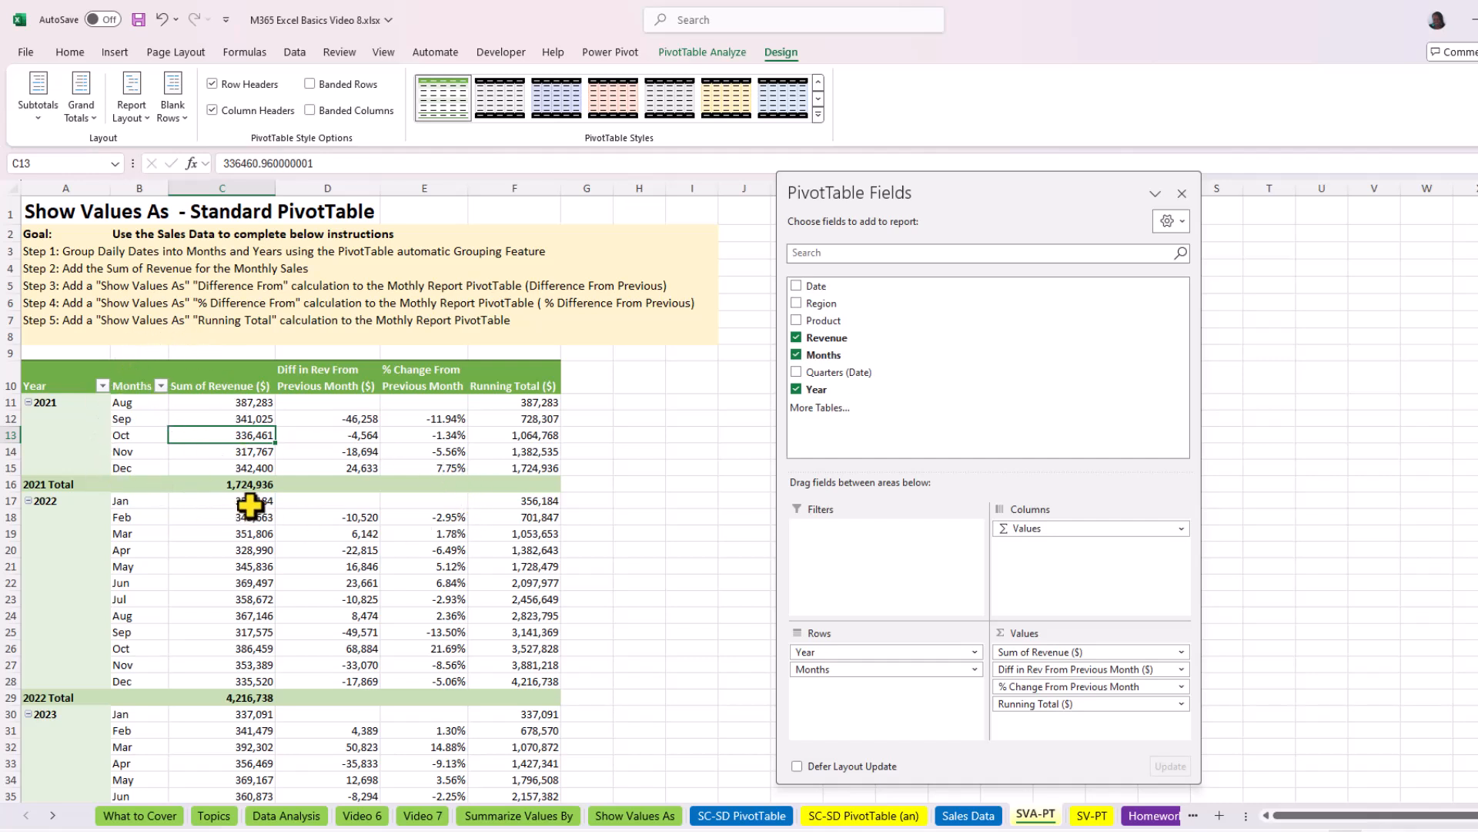
pyautogui.click(702, 54)
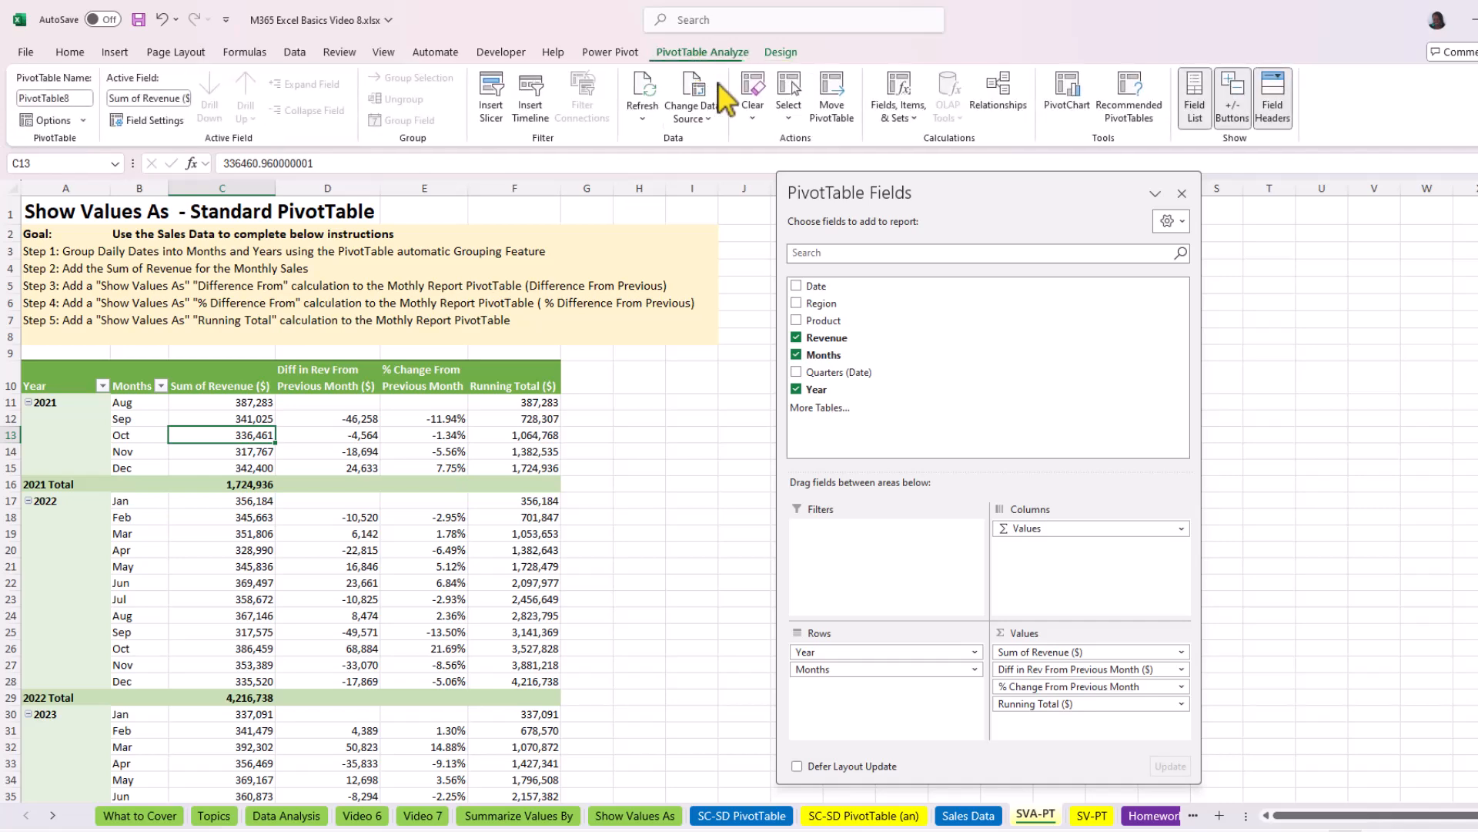
pyautogui.click(80, 98)
pyautogui.moveTo(276, 189); pyautogui.dragTo(284, 192)
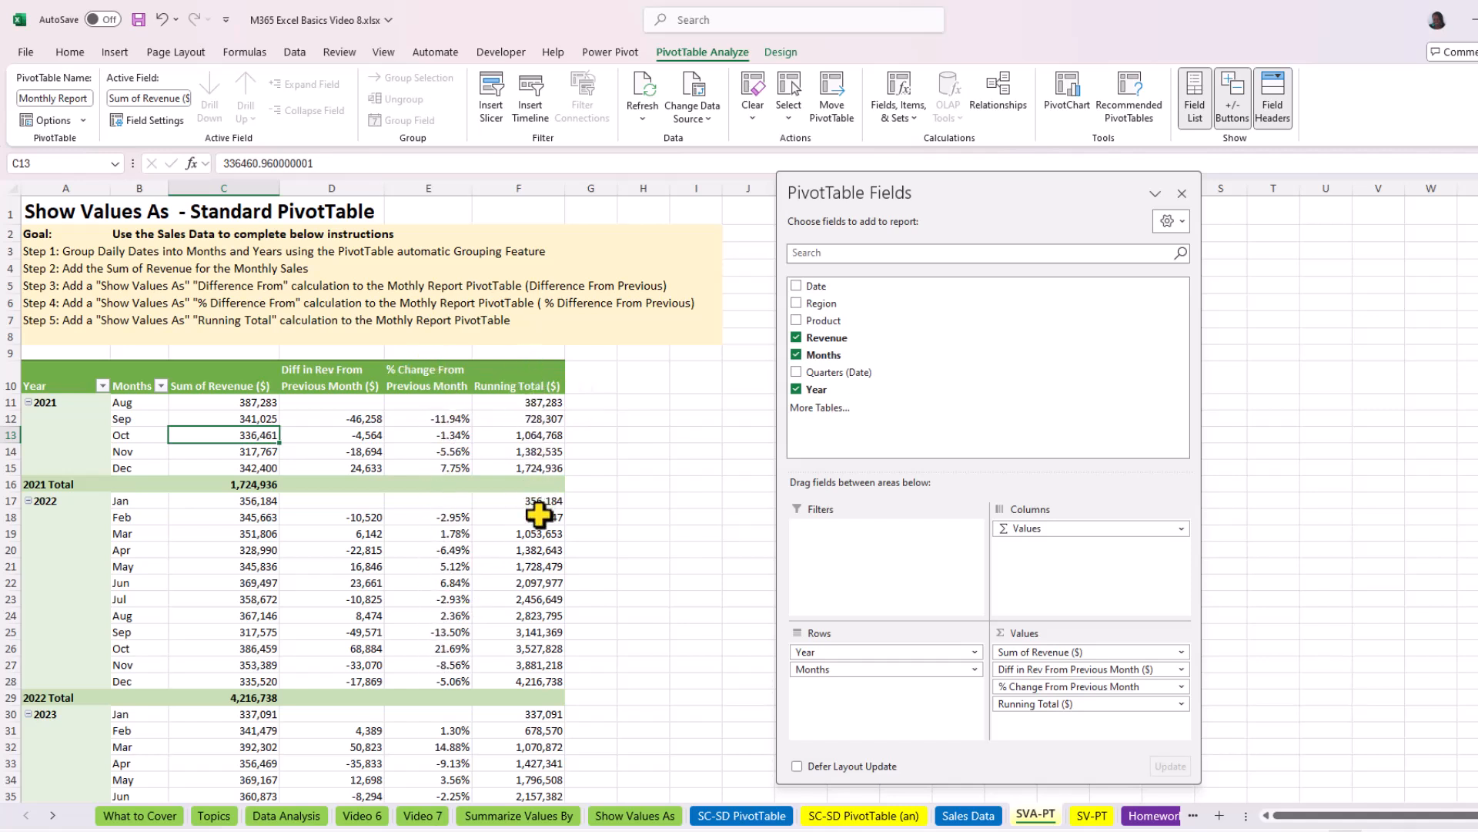
pyautogui.scroll(-3, 535, 616)
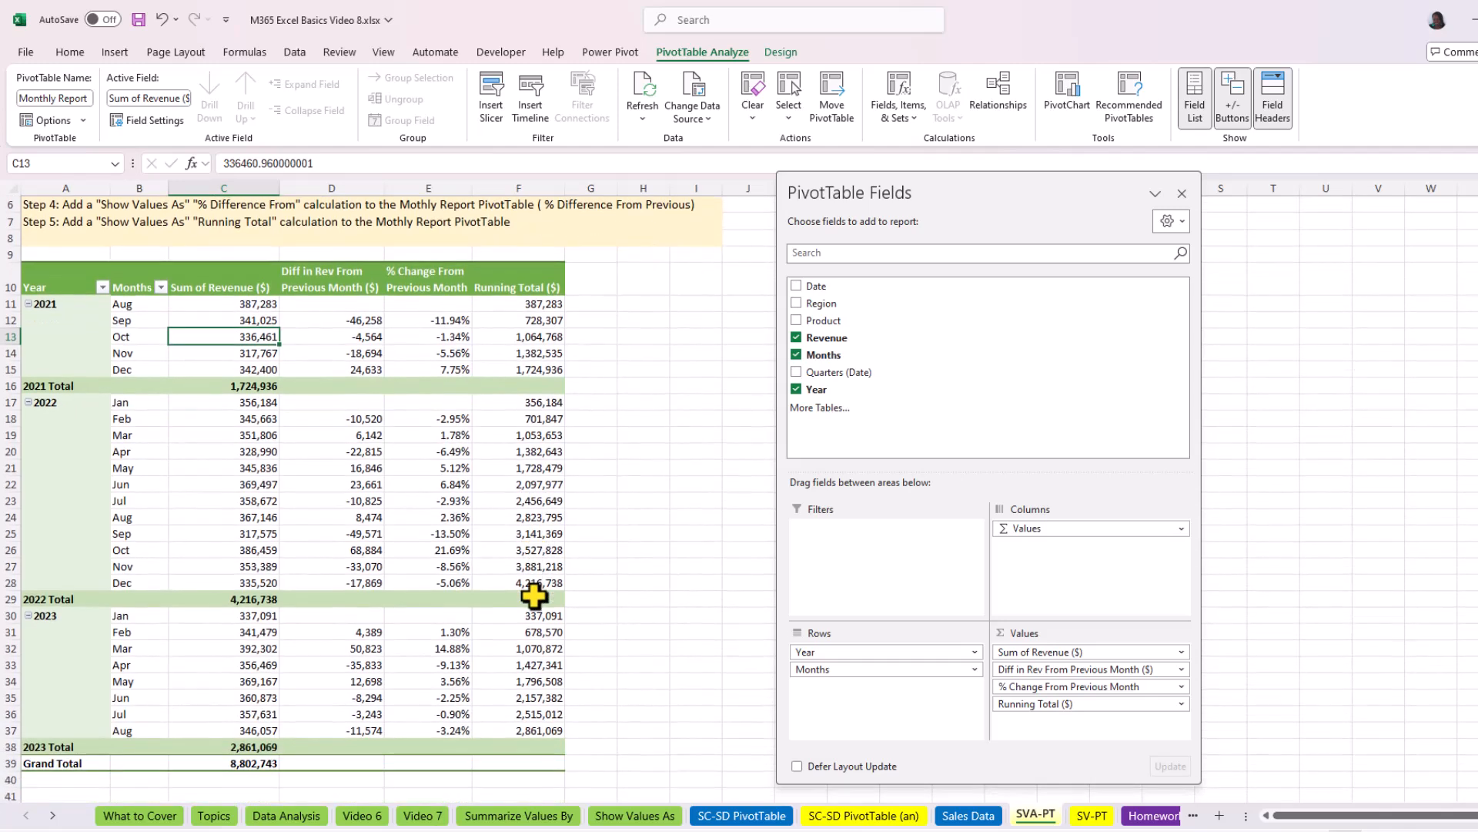
# Return to the start of the monthly report and open the SV-PT worksheet to read its exercise instructions
pyautogui.scroll(1, 528, 569)
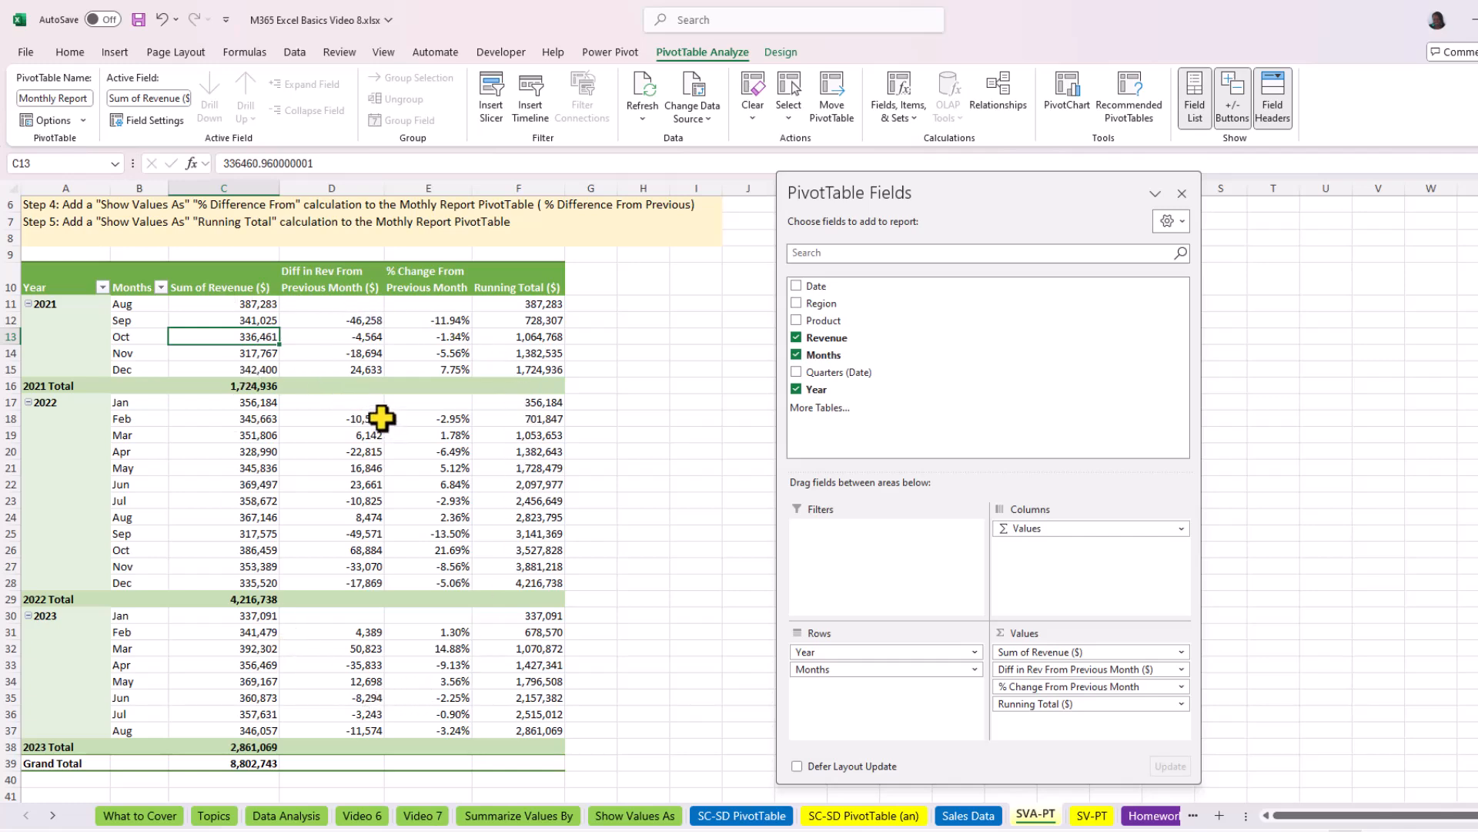
pyautogui.scroll(2, 381, 418)
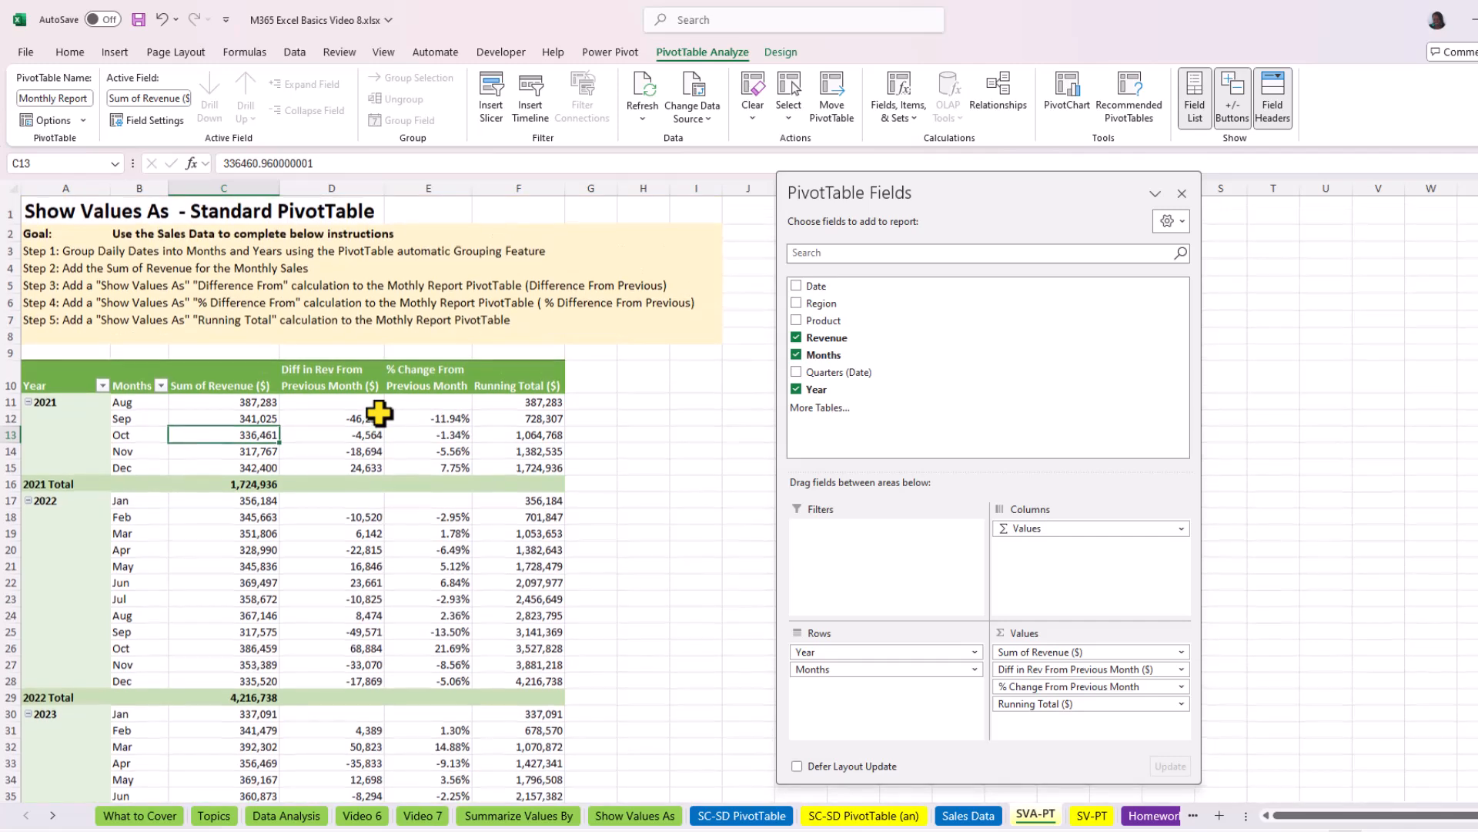
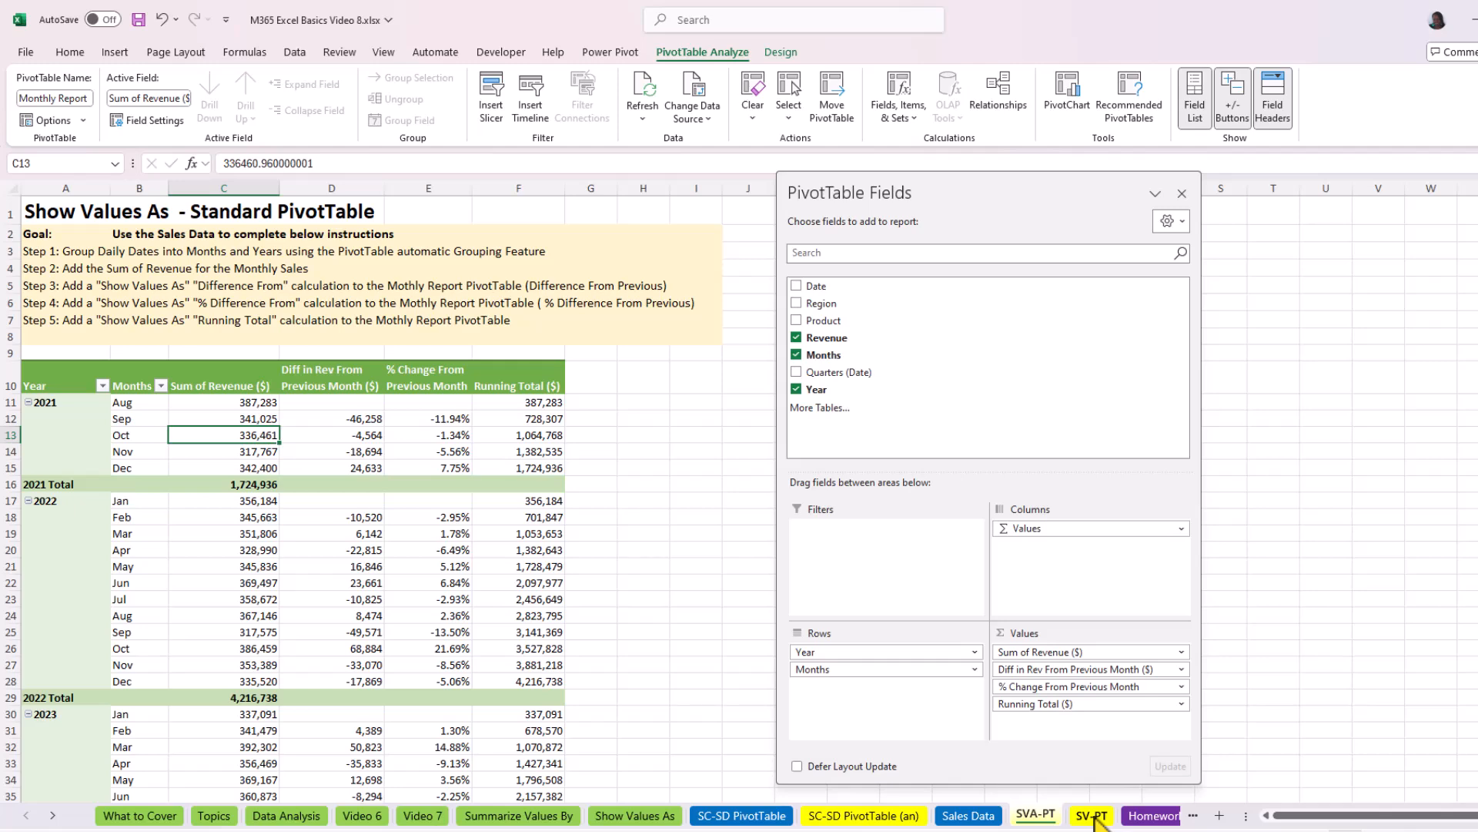
pyautogui.click(1093, 818)
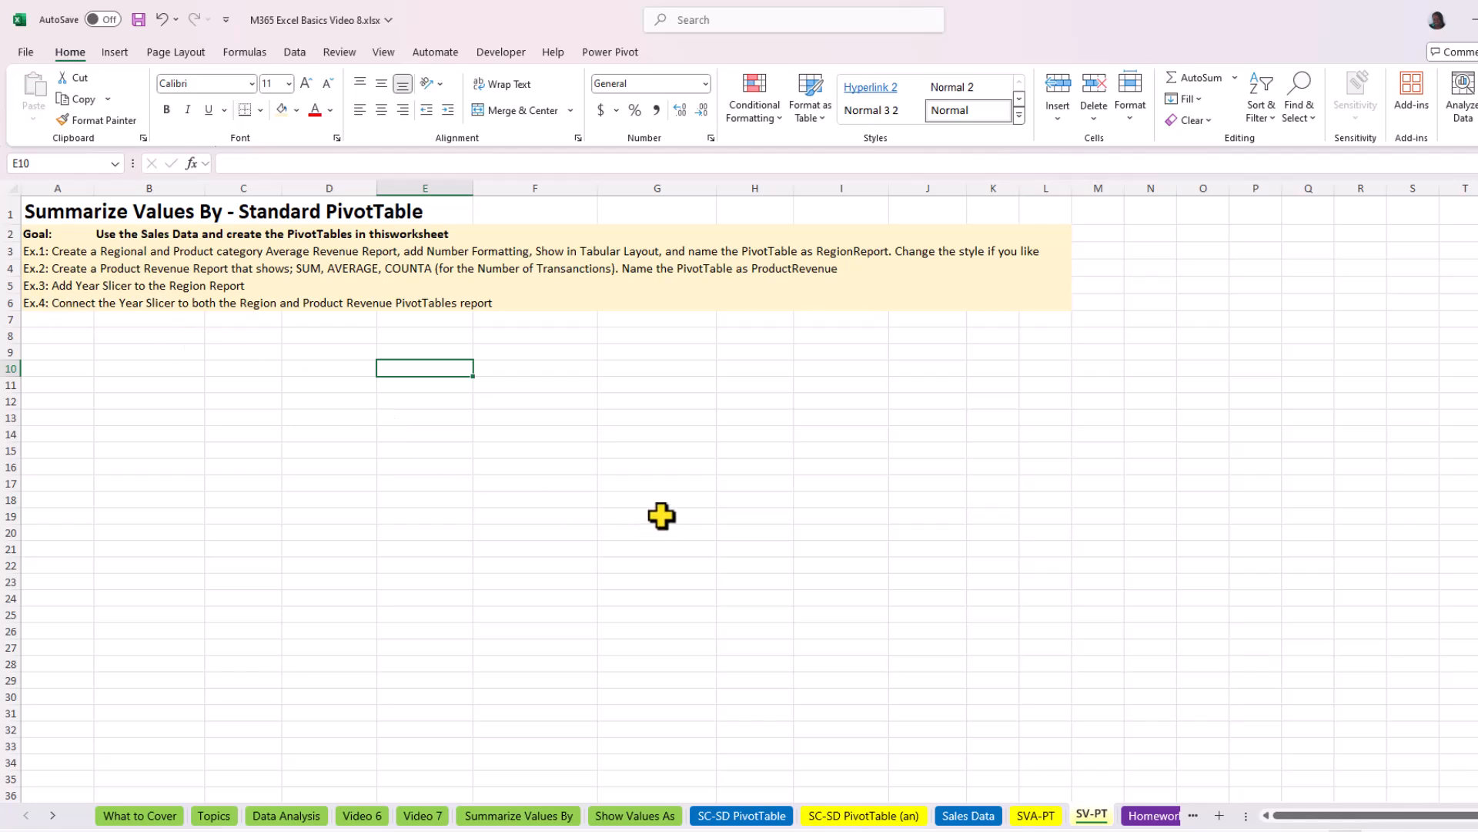
# Create a PivotTable from the Sales Data range A3:D73180 on the existing SV-PT worksheet at cell A8
pyautogui.click(969, 816)
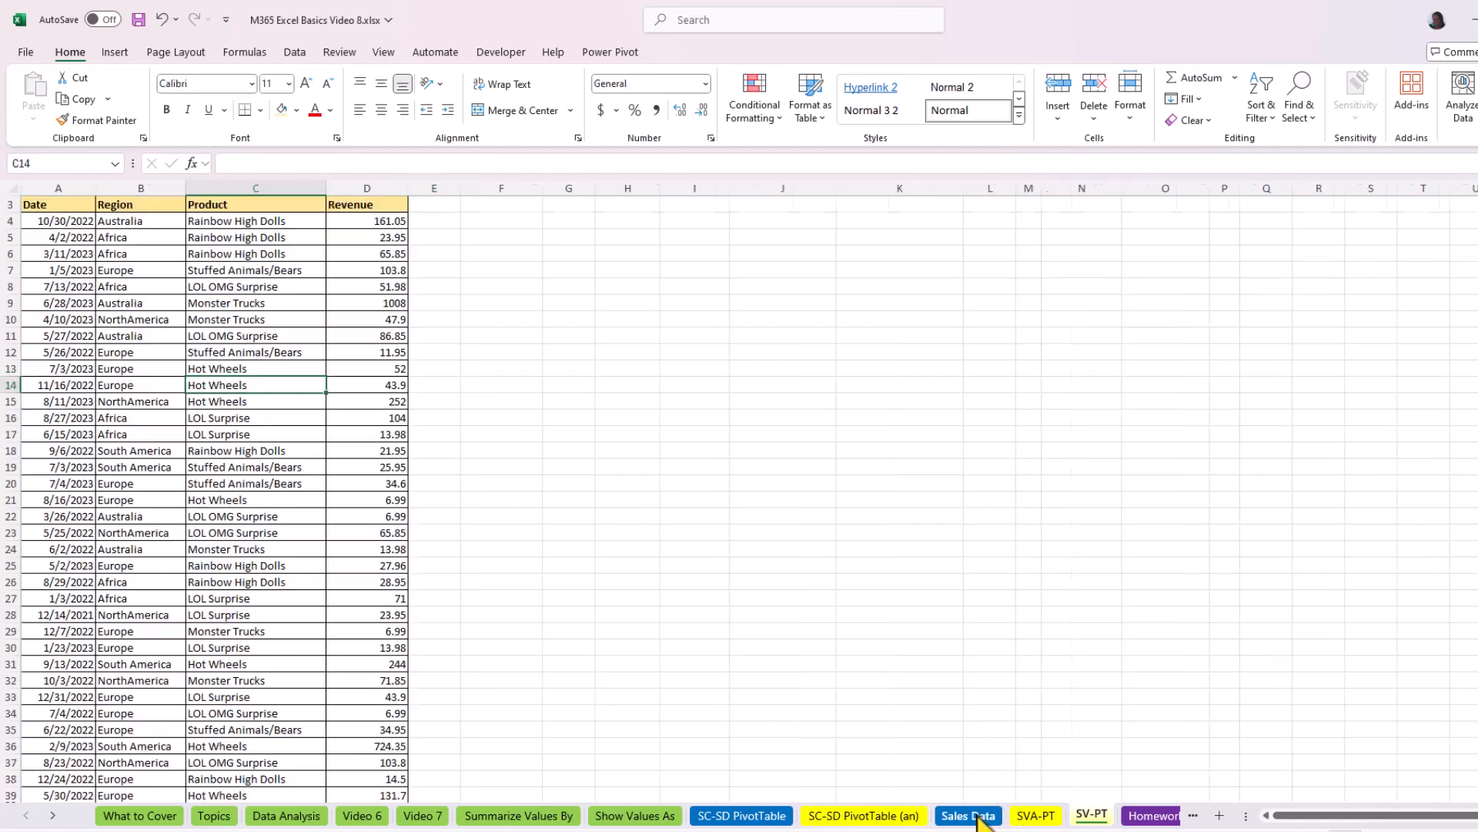
pyautogui.scroll(1, 248, 435)
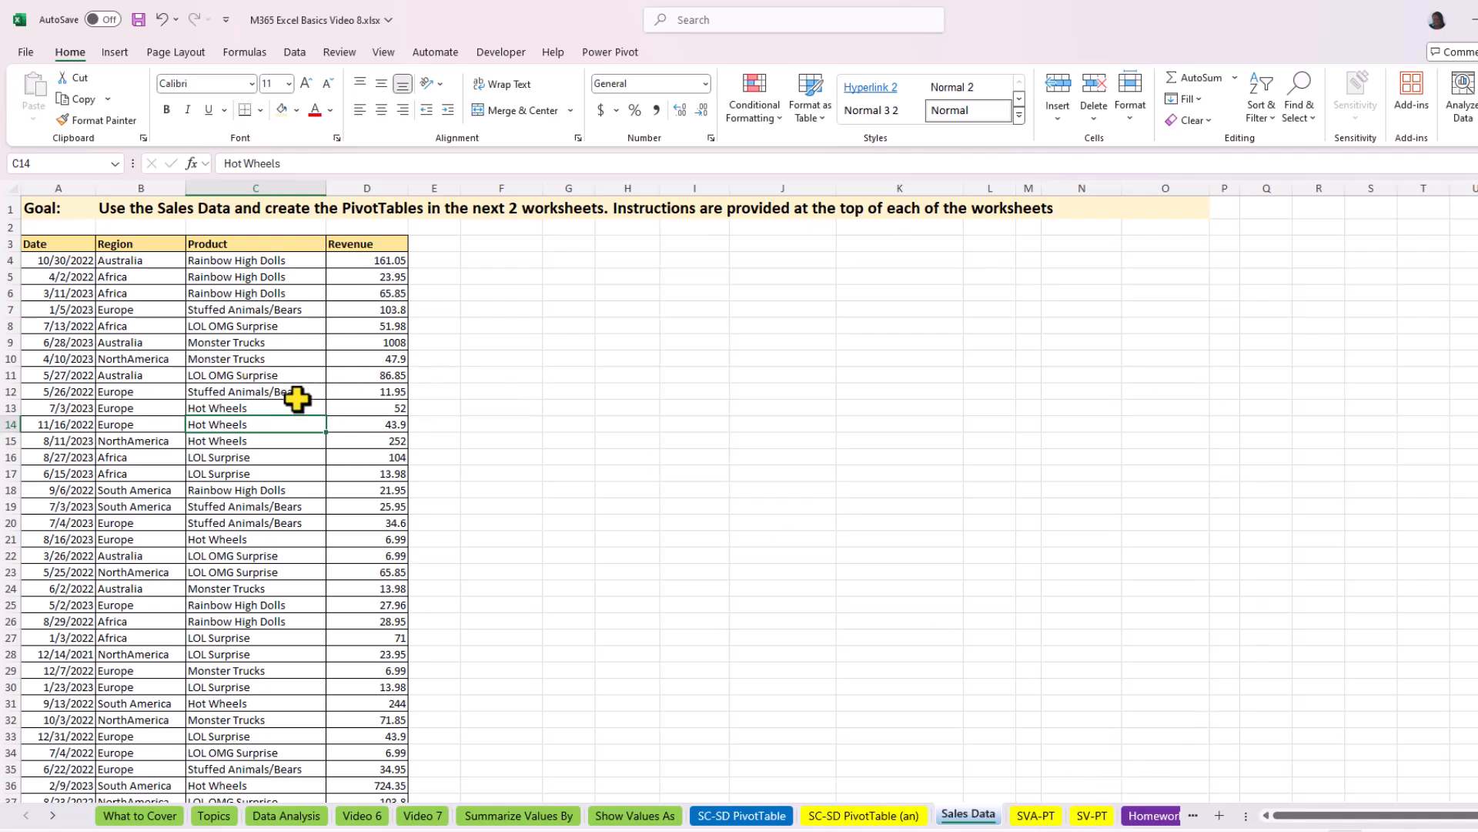
pyautogui.click(221, 405)
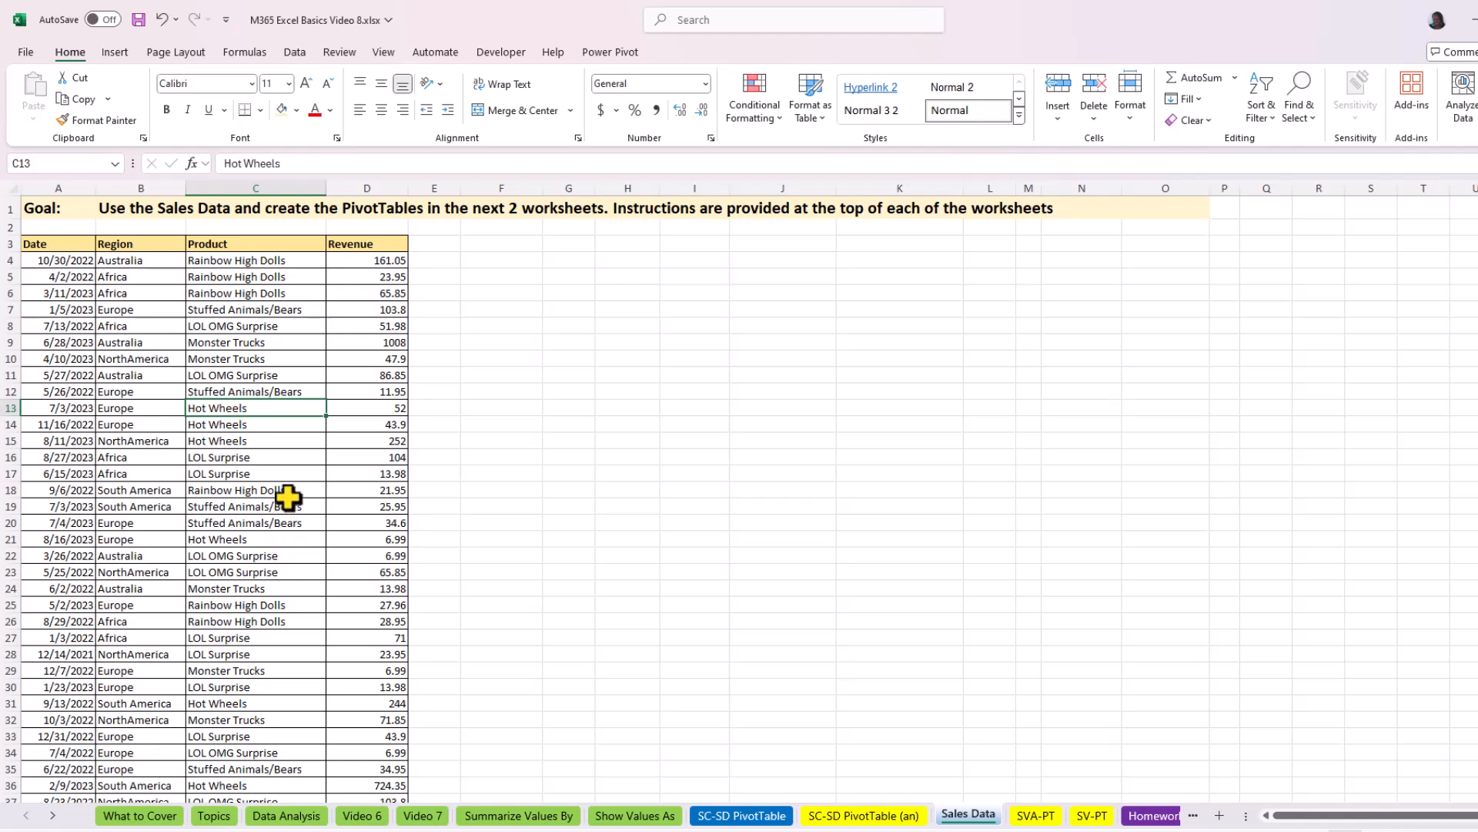
pyautogui.hotkey('alt', 'n')
pyautogui.press('v')
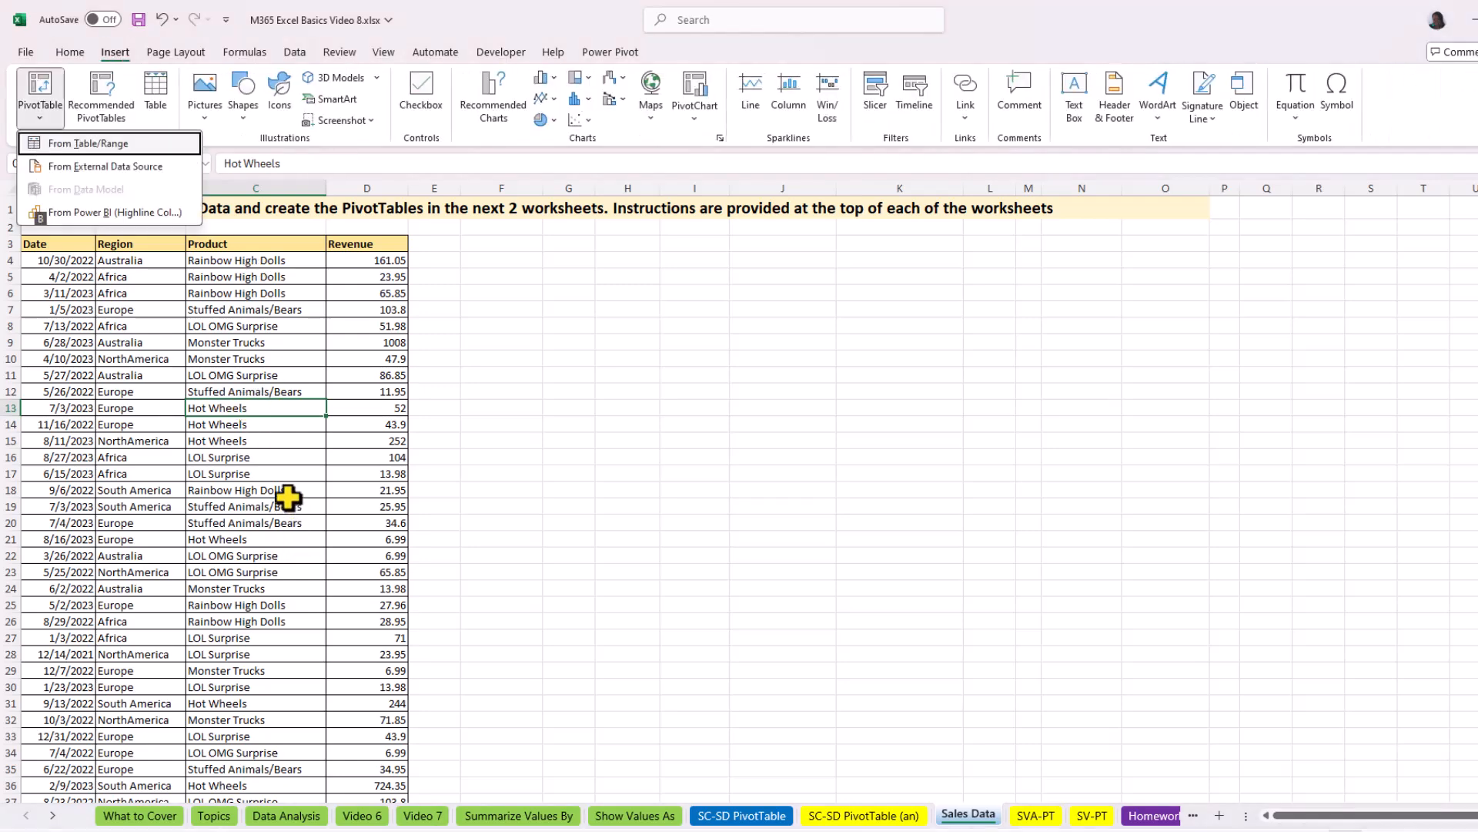
pyautogui.press('t')
pyautogui.scroll(1, 424, 523)
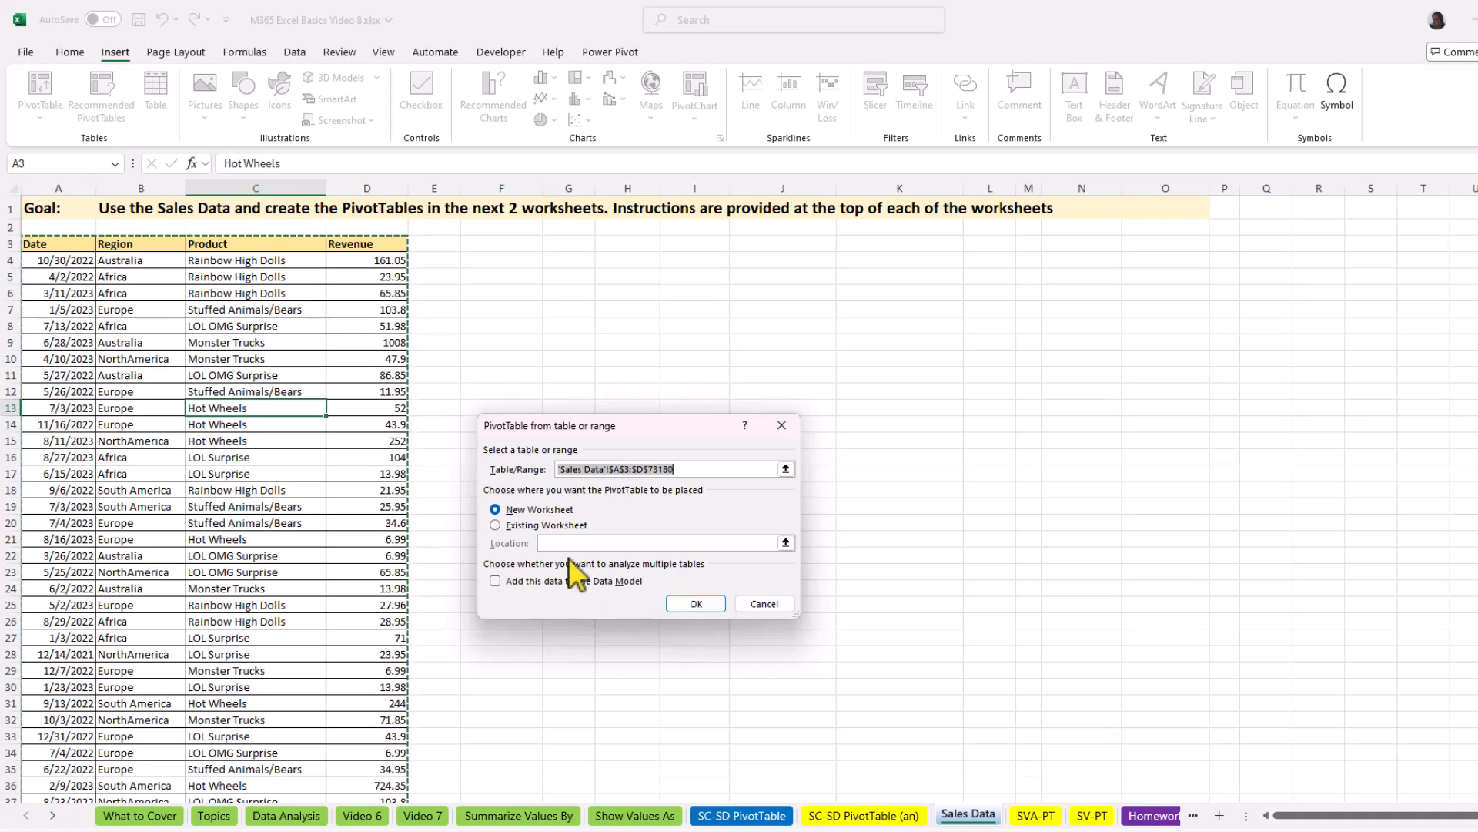
pyautogui.click(495, 525)
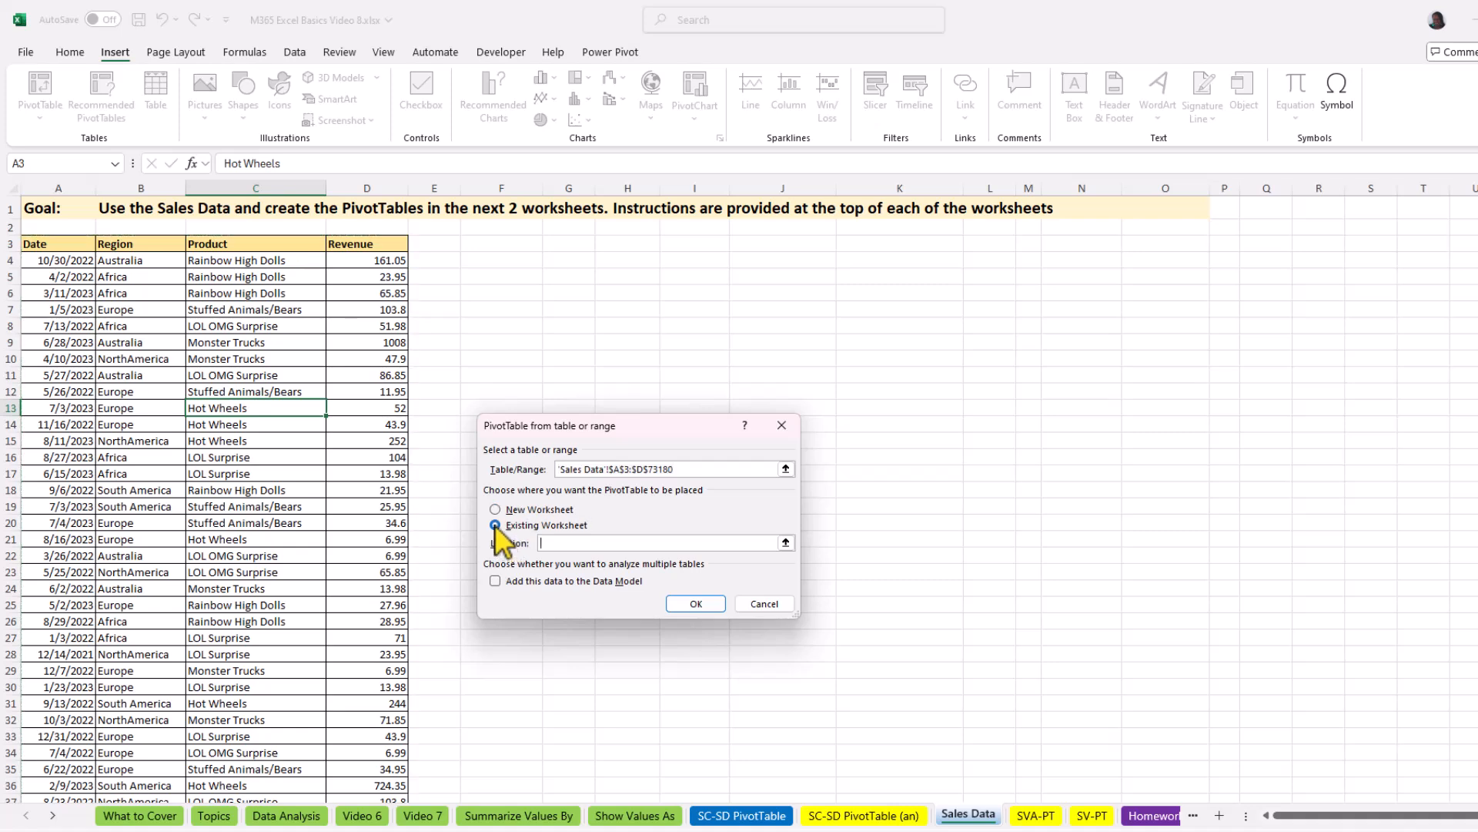
pyautogui.click(1096, 819)
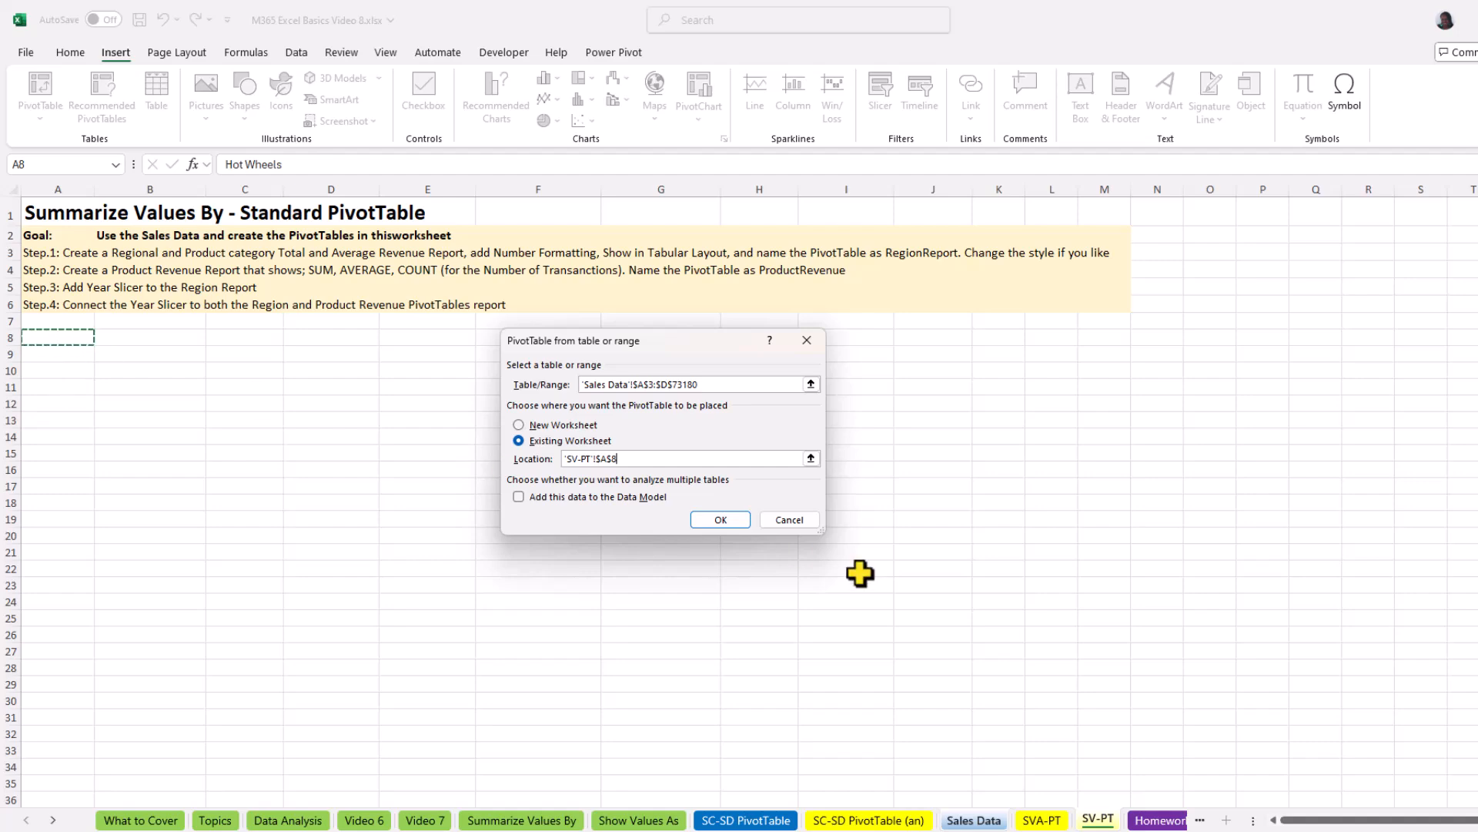
pyautogui.click(721, 521)
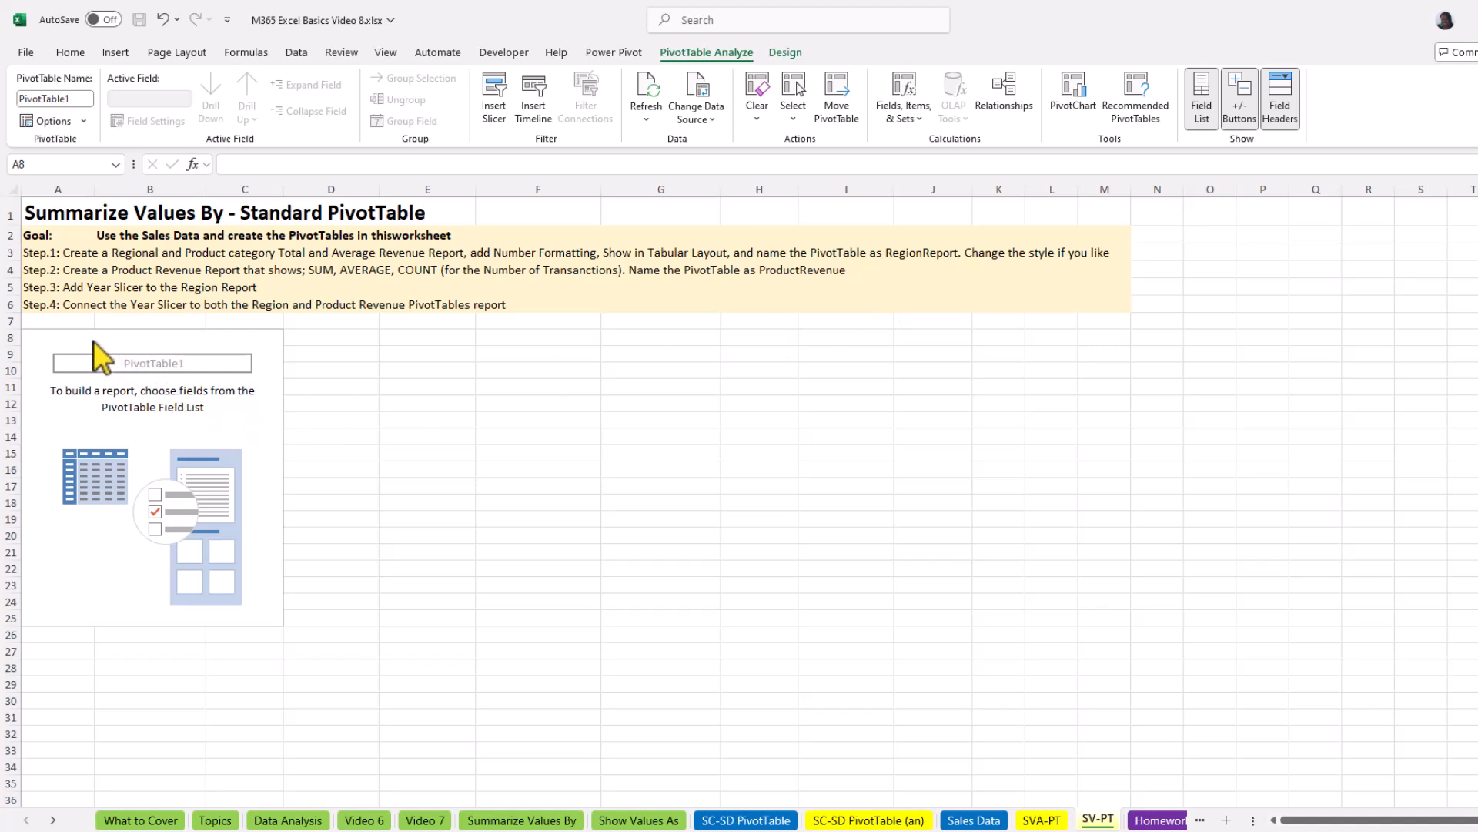
# Bring up the PivotTable Fields pane, move it clear of the new PivotTable, and make it taller
pyautogui.click(60, 332)
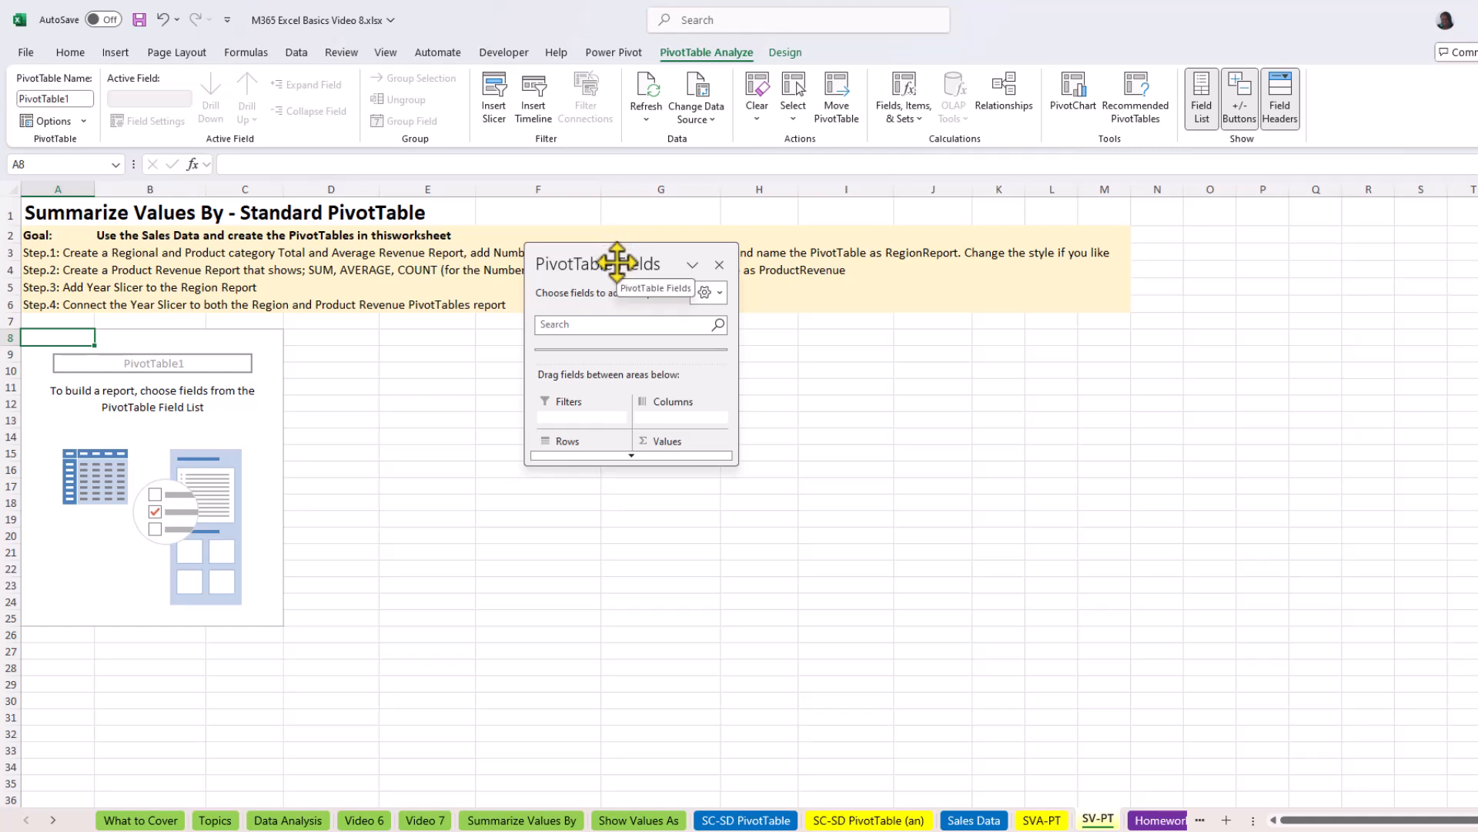
pyautogui.moveTo(614, 264); pyautogui.dragTo(1229, 242)
pyautogui.moveTo(1221, 443); pyautogui.dragTo(1235, 702)
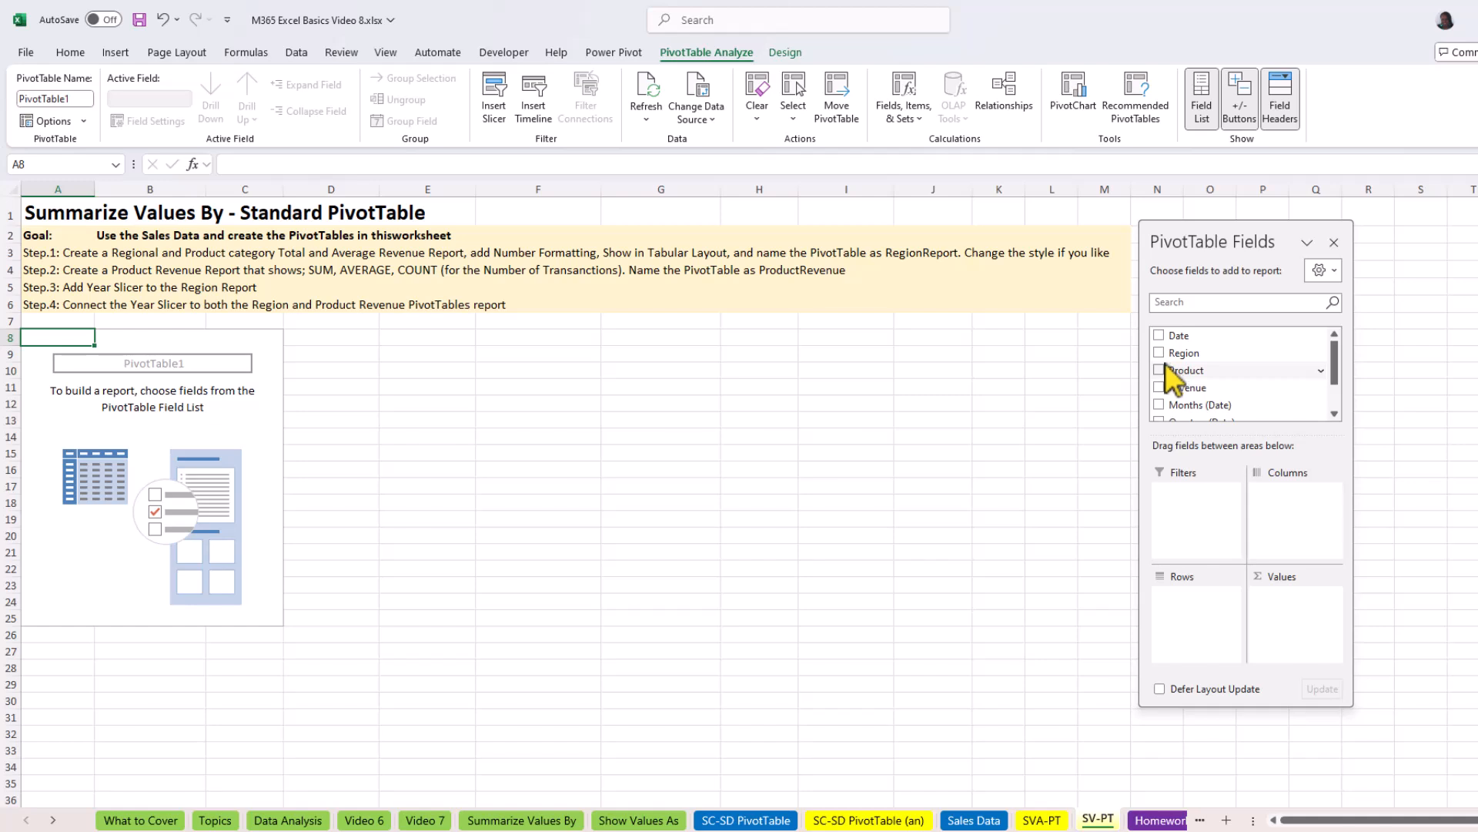
# Place Region and Product in the rows area and add Revenue twice to the values area
pyautogui.moveTo(1172, 353); pyautogui.dragTo(1197, 608)
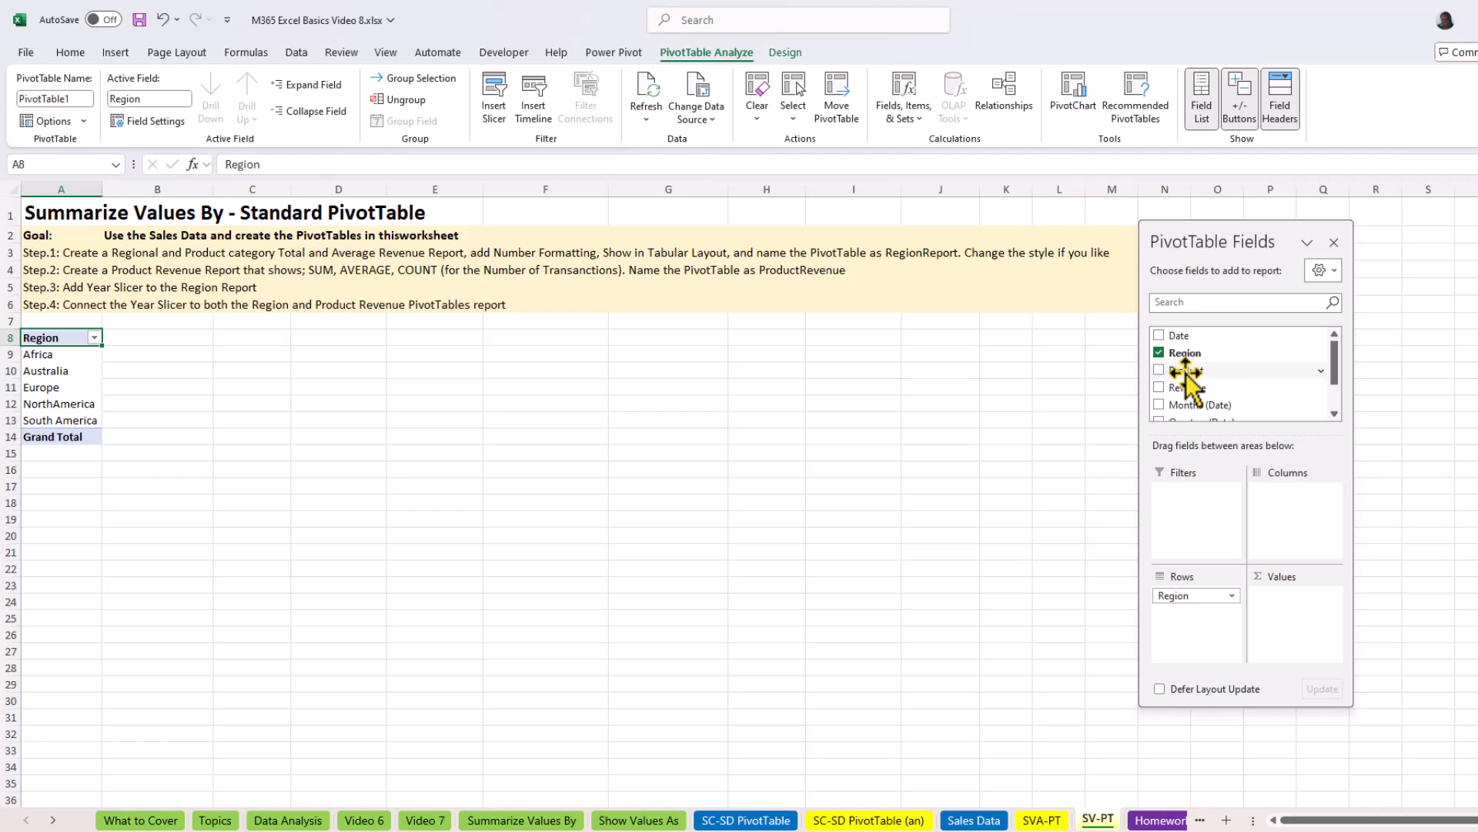
pyautogui.moveTo(1185, 375); pyautogui.dragTo(1242, 572)
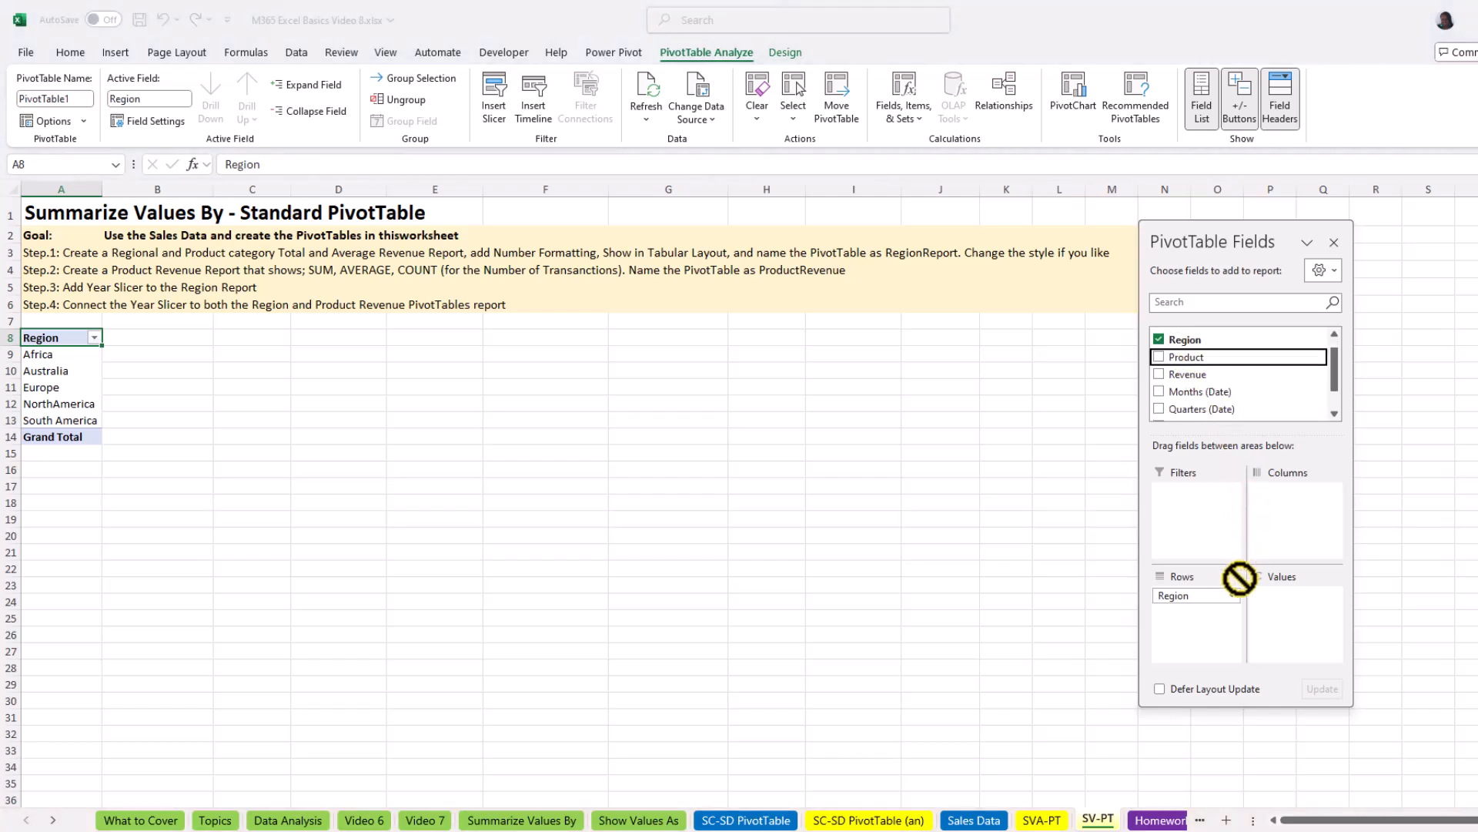
pyautogui.moveTo(1209, 621); pyautogui.dragTo(1190, 625)
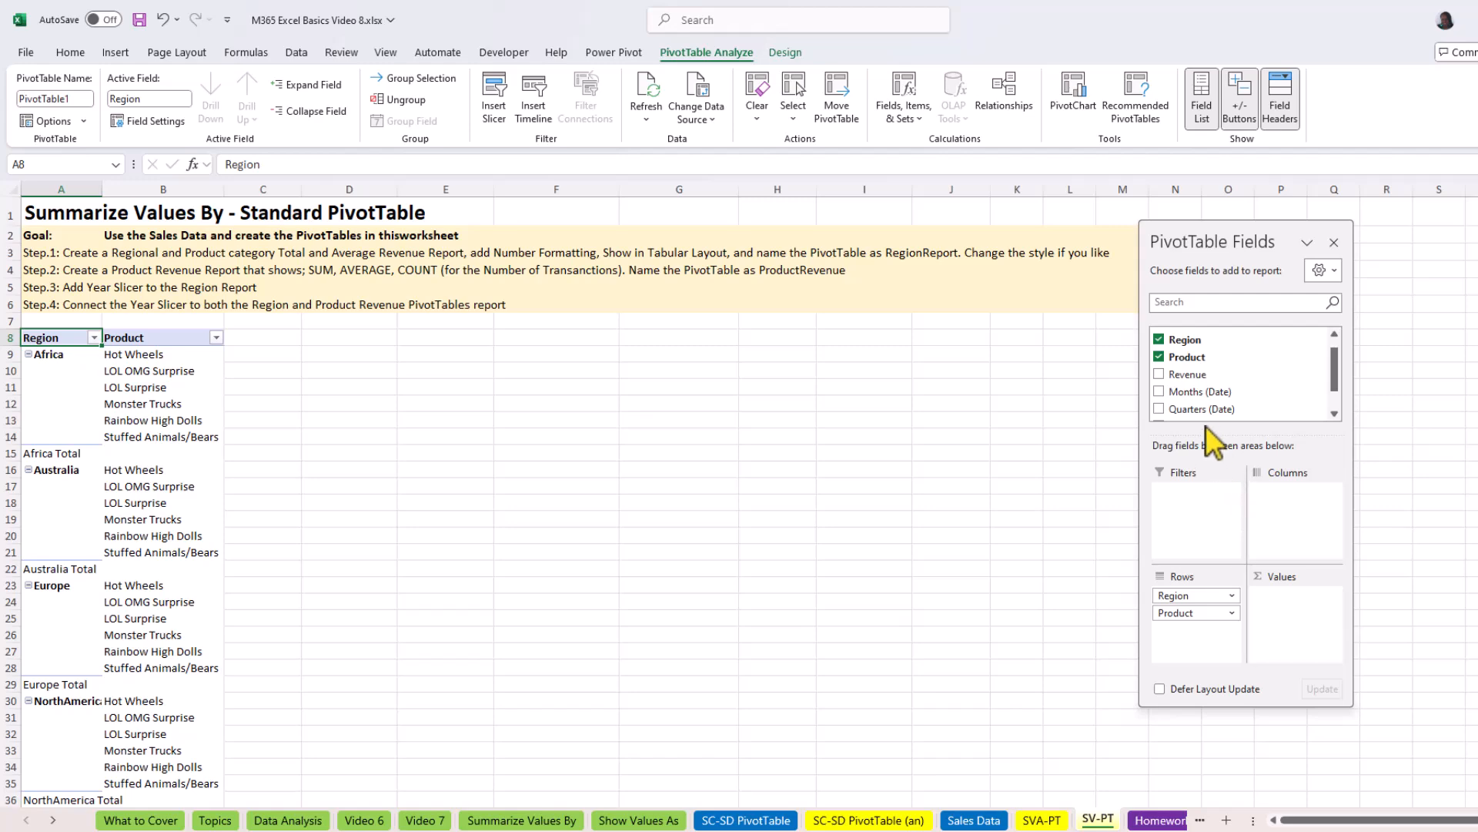
pyautogui.moveTo(1166, 364); pyautogui.dragTo(1280, 605)
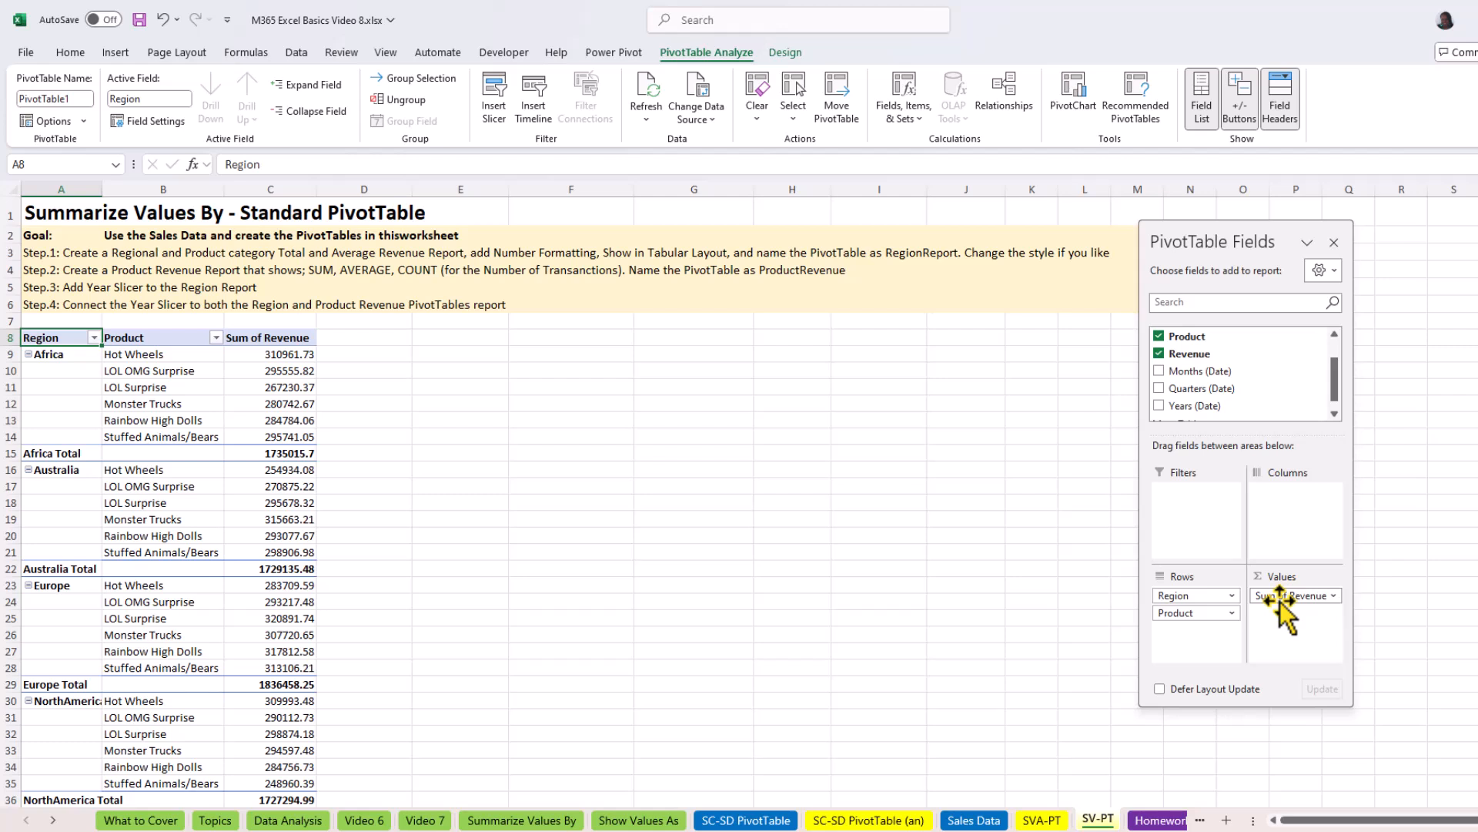
pyautogui.moveTo(1181, 354); pyautogui.dragTo(1312, 618)
pyautogui.moveTo(1296, 627); pyautogui.dragTo(1288, 622)
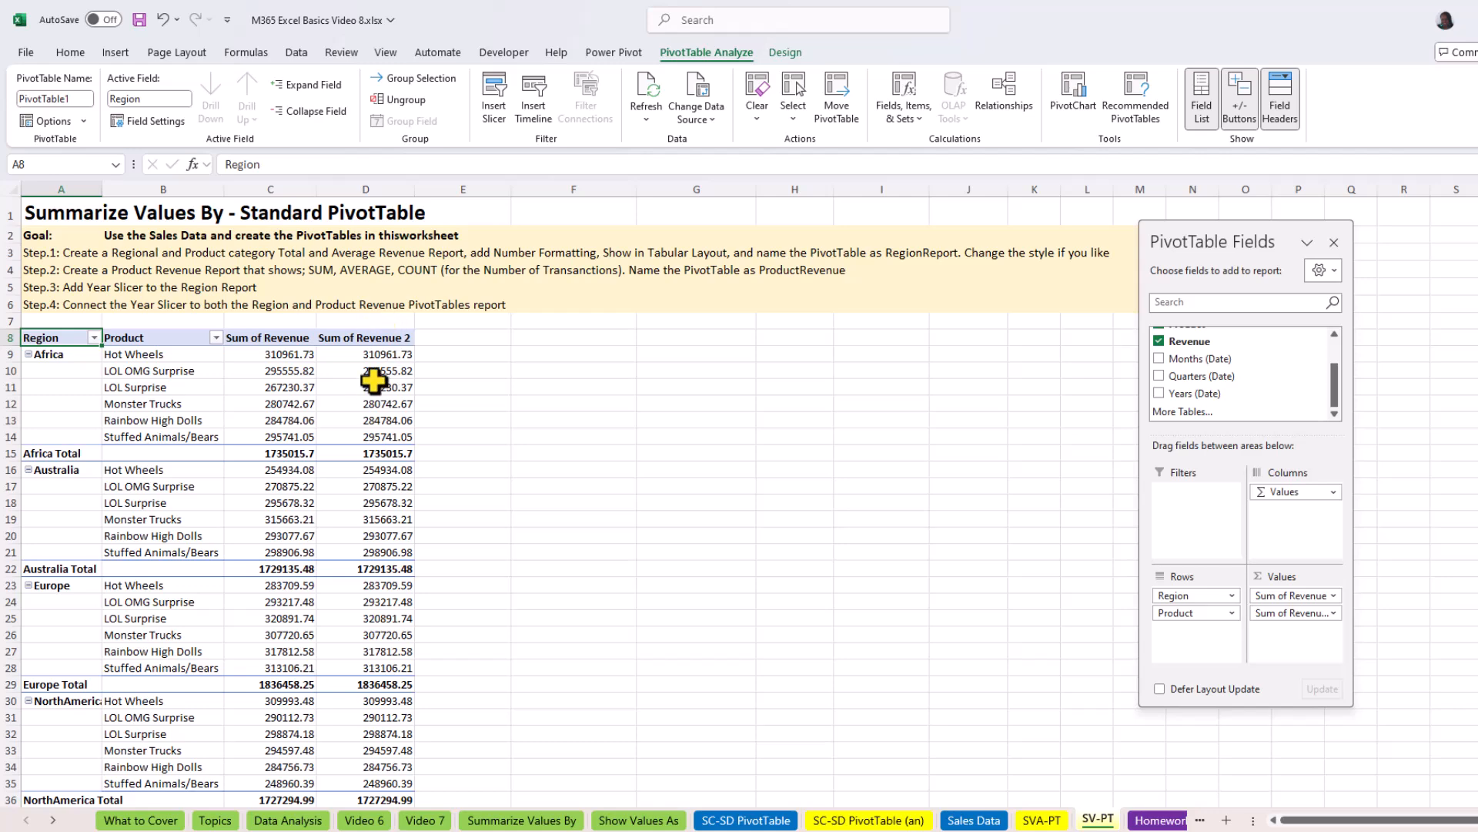
# In the second revenue column's value field settings, enter the custom name "Average Rev ($)" and summarize the field by Average
pyautogui.doubleClick(379, 337)
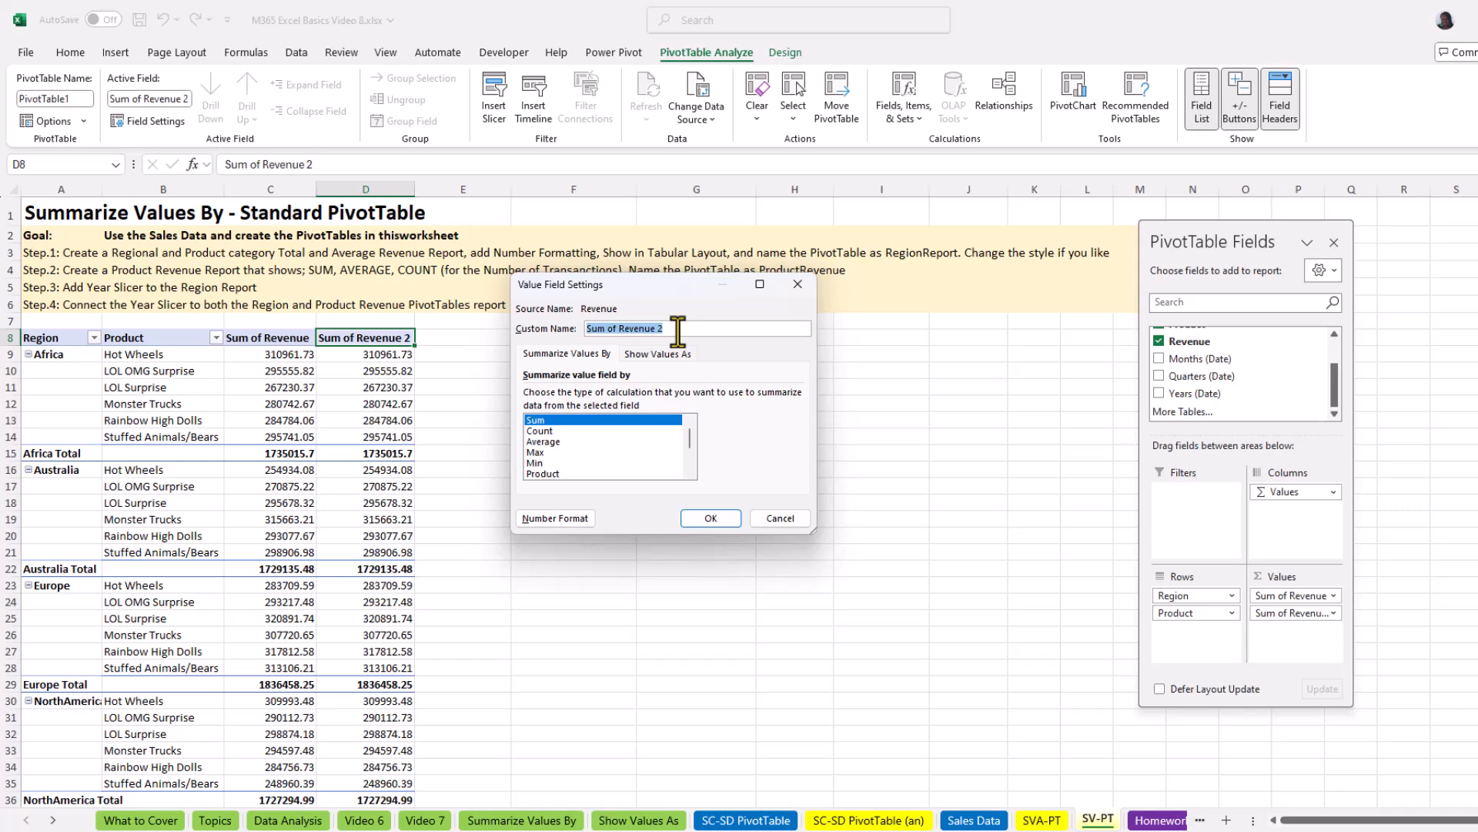
pyautogui.write('Average Rev ($)')
pyautogui.click(550, 442)
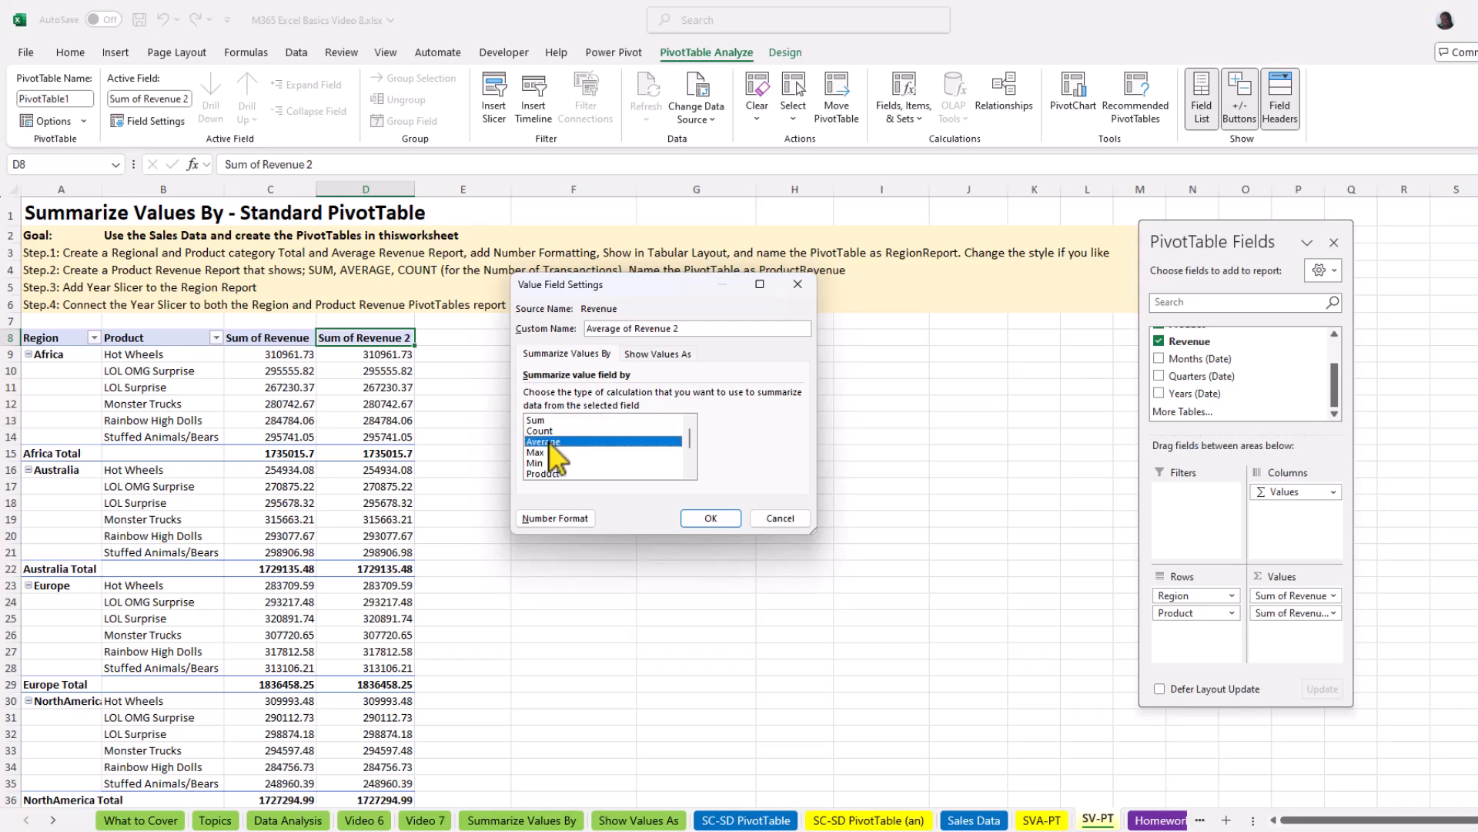
# Format the average revenue field as Number with 0 decimal places and a 1000 separator, and apply its field settings
pyautogui.click(562, 519)
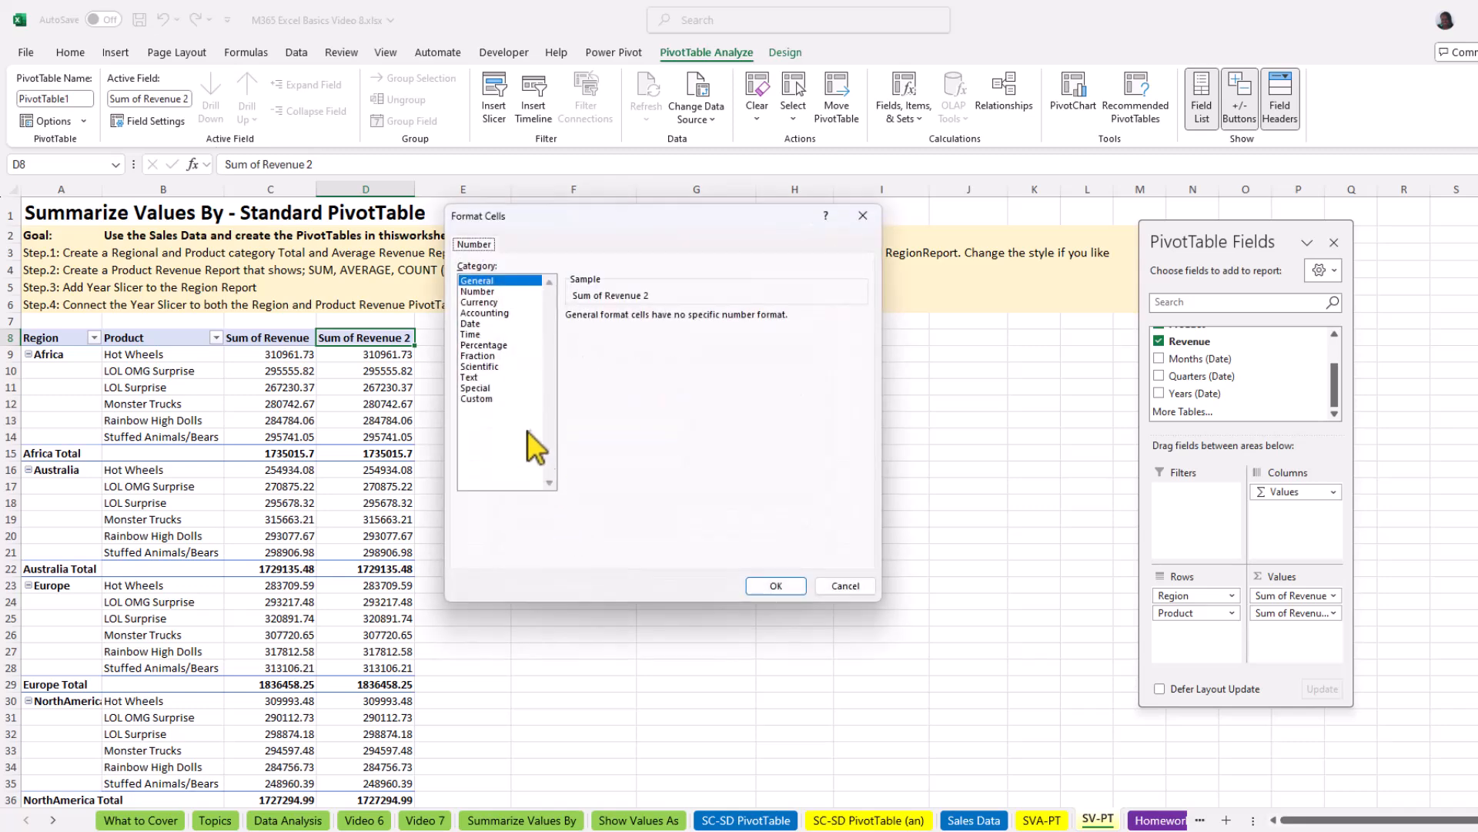
pyautogui.click(481, 292)
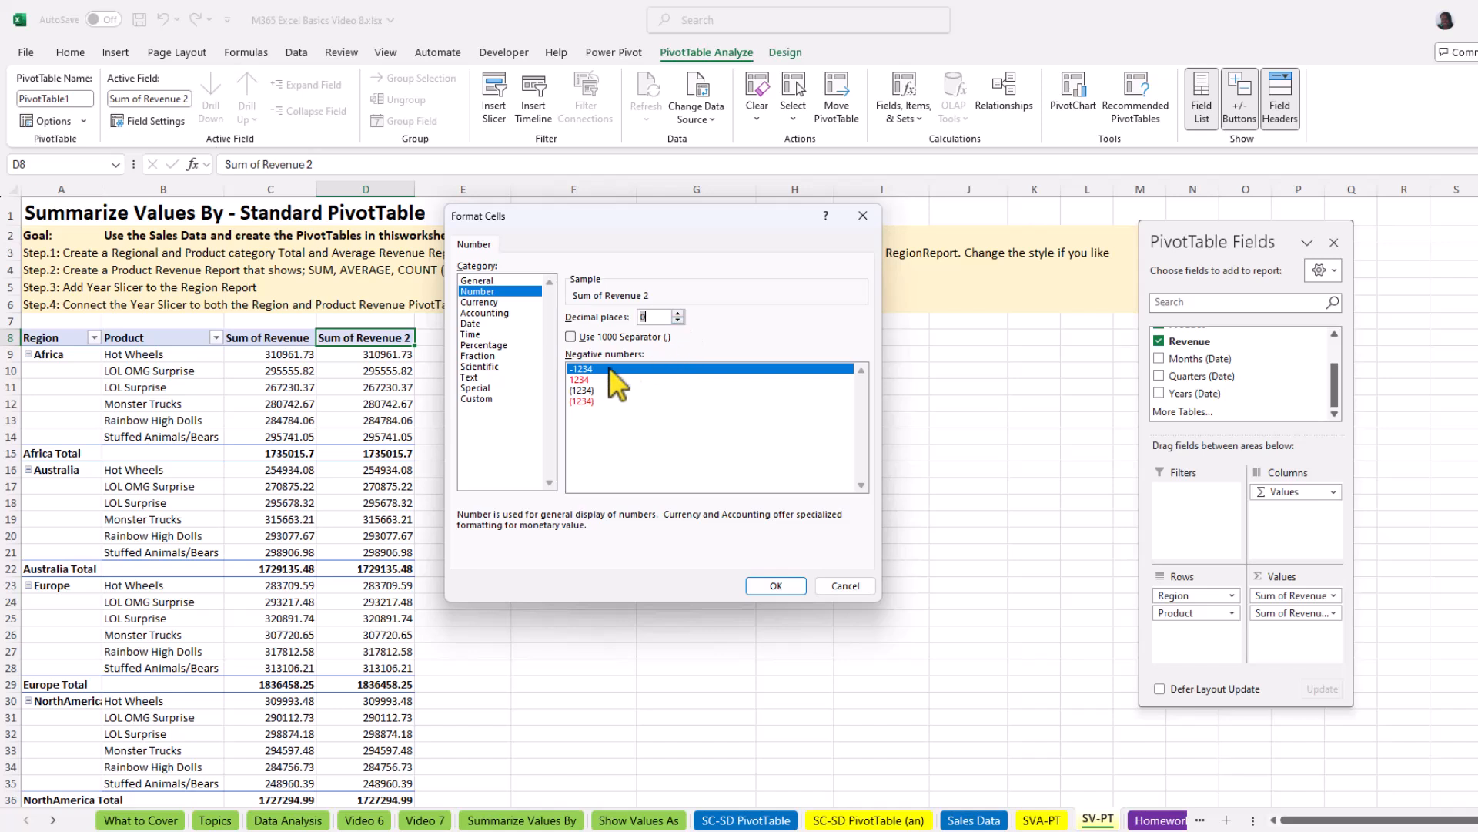
pyautogui.click(570, 337)
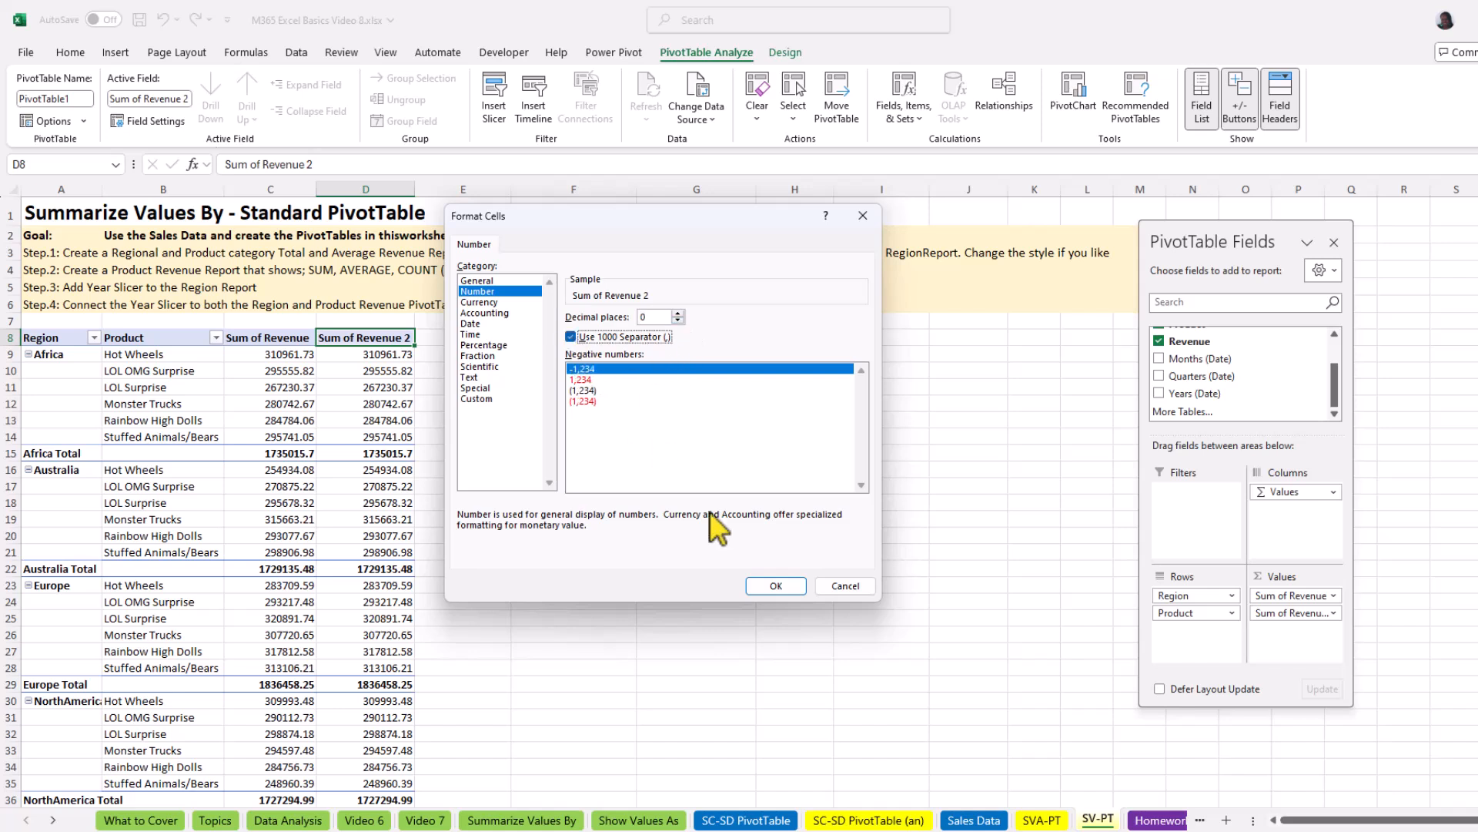
pyautogui.click(785, 589)
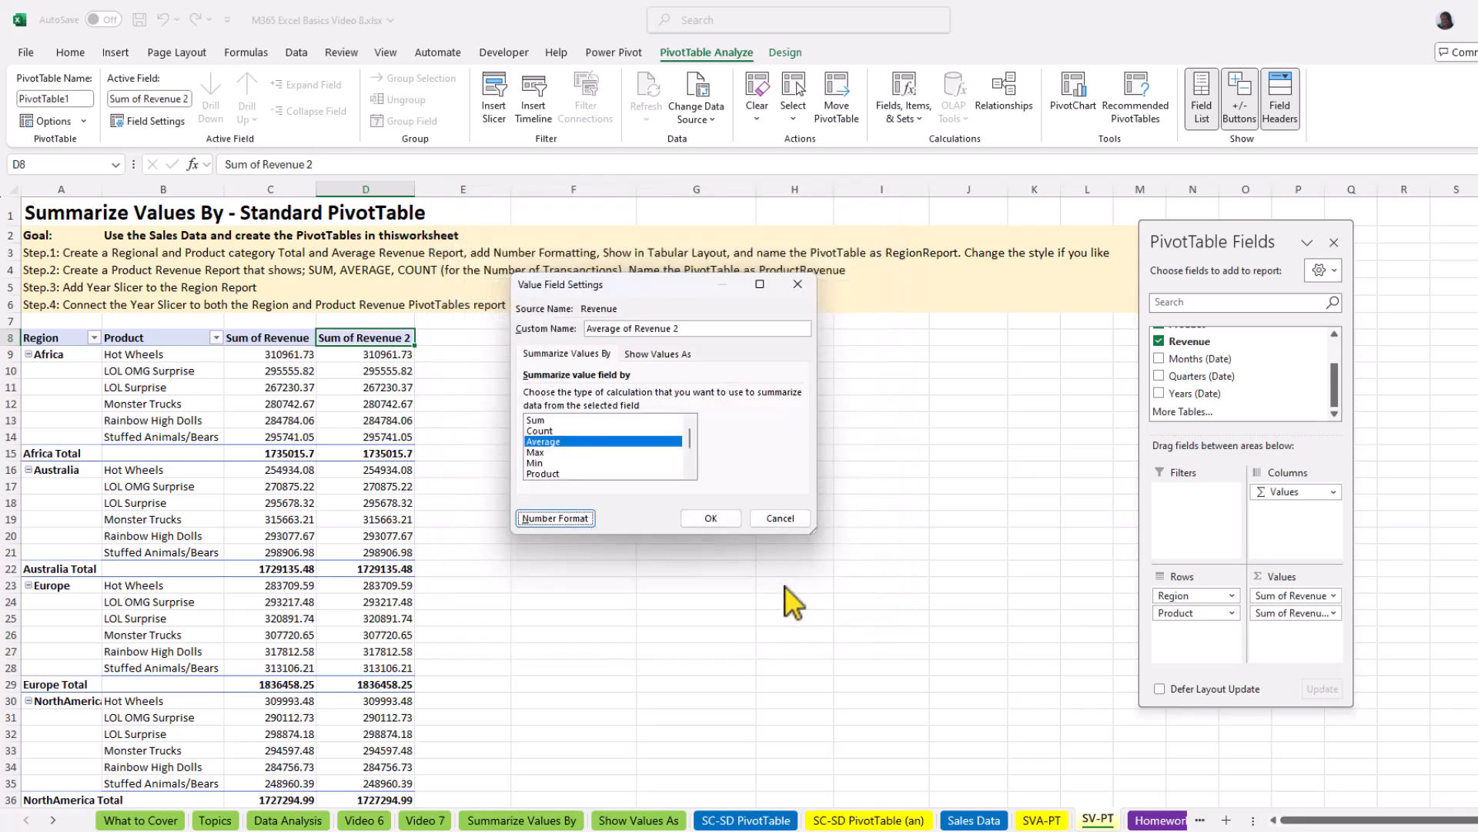
pyautogui.click(713, 518)
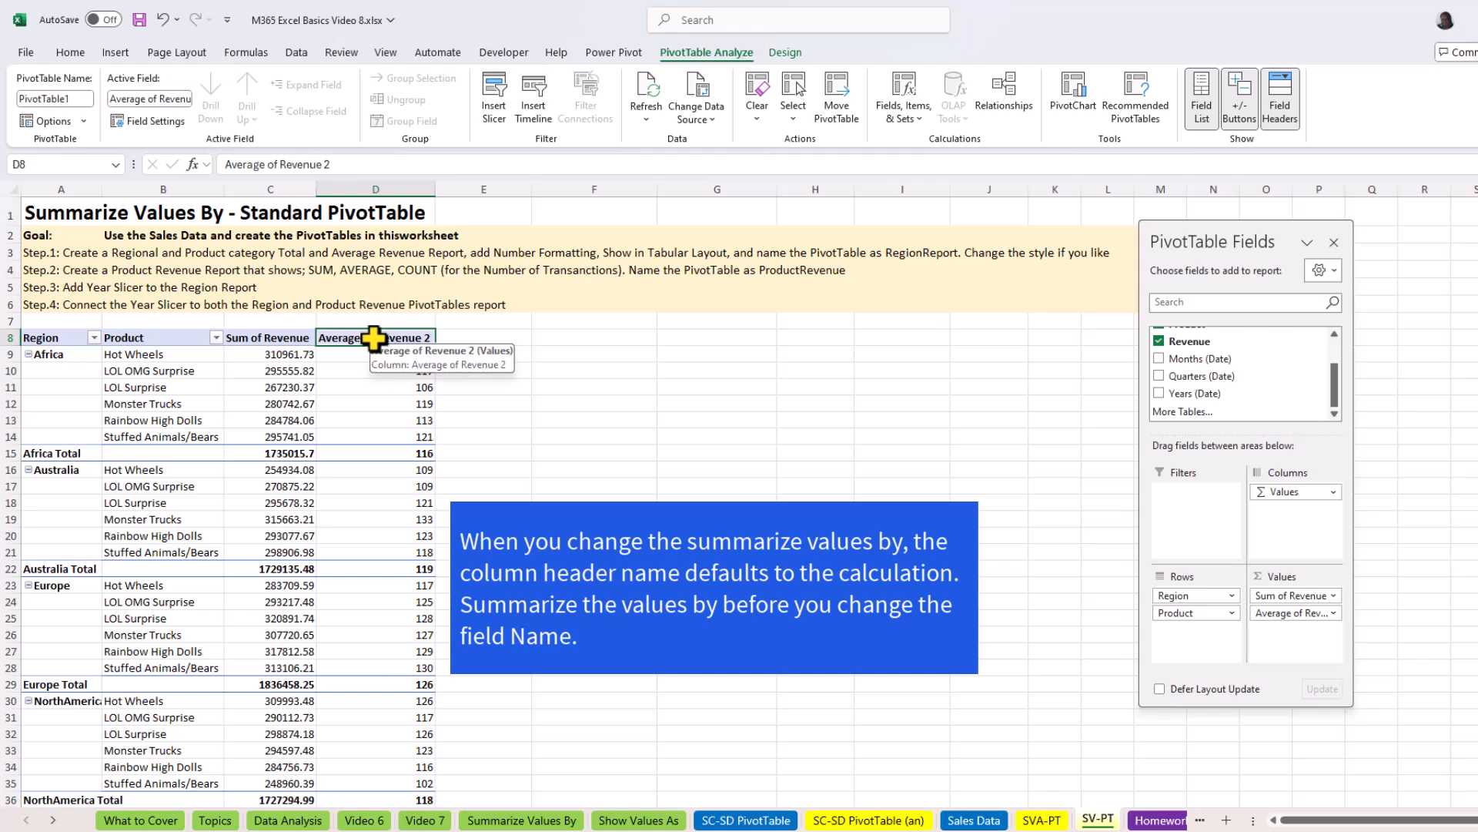
# Set the custom name of the average revenue field to "Average of Rev ($)"
pyautogui.doubleClick(376, 337)
pyautogui.click(680, 328)
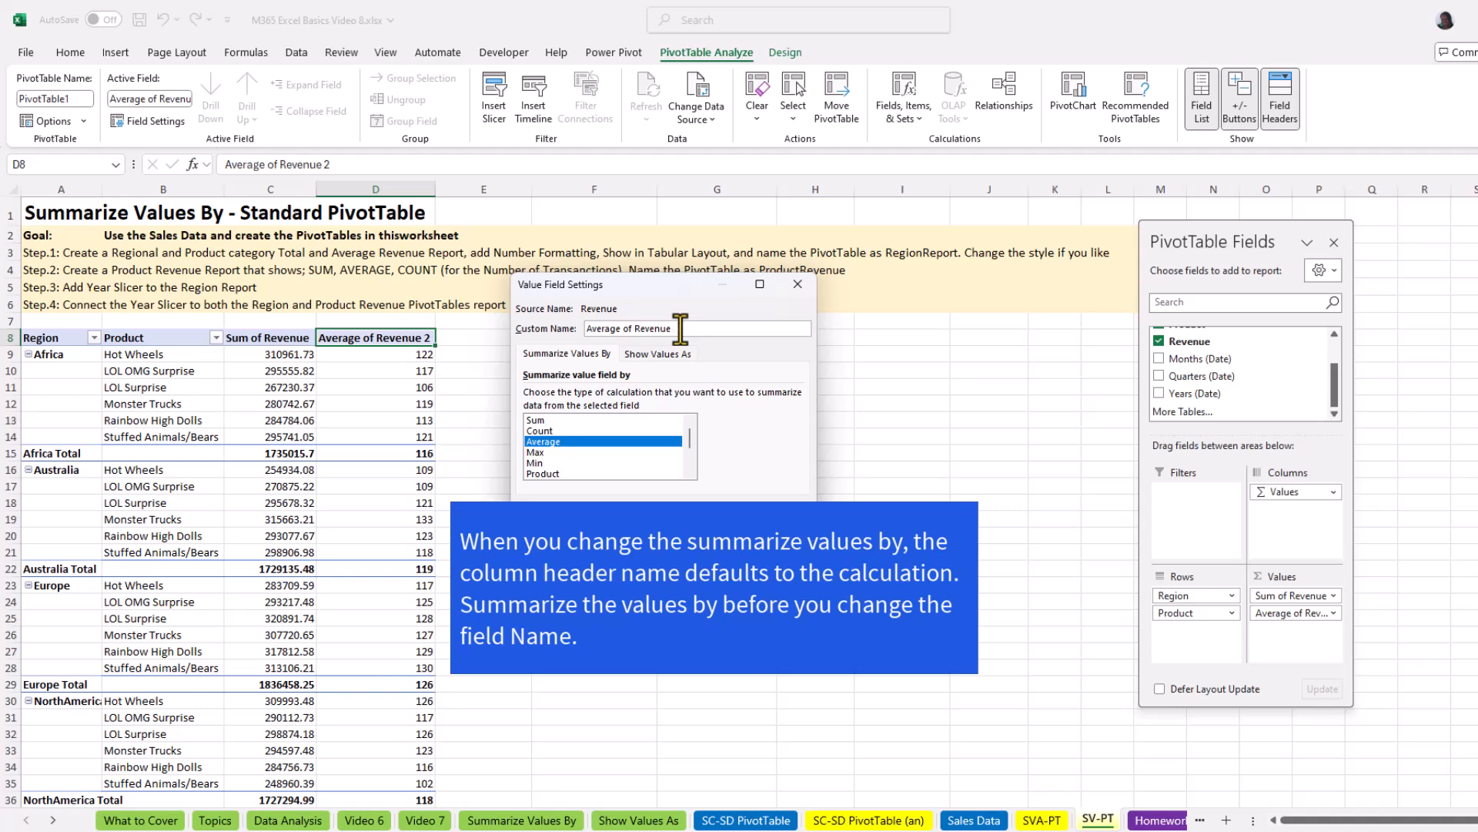
pyautogui.write('($)')
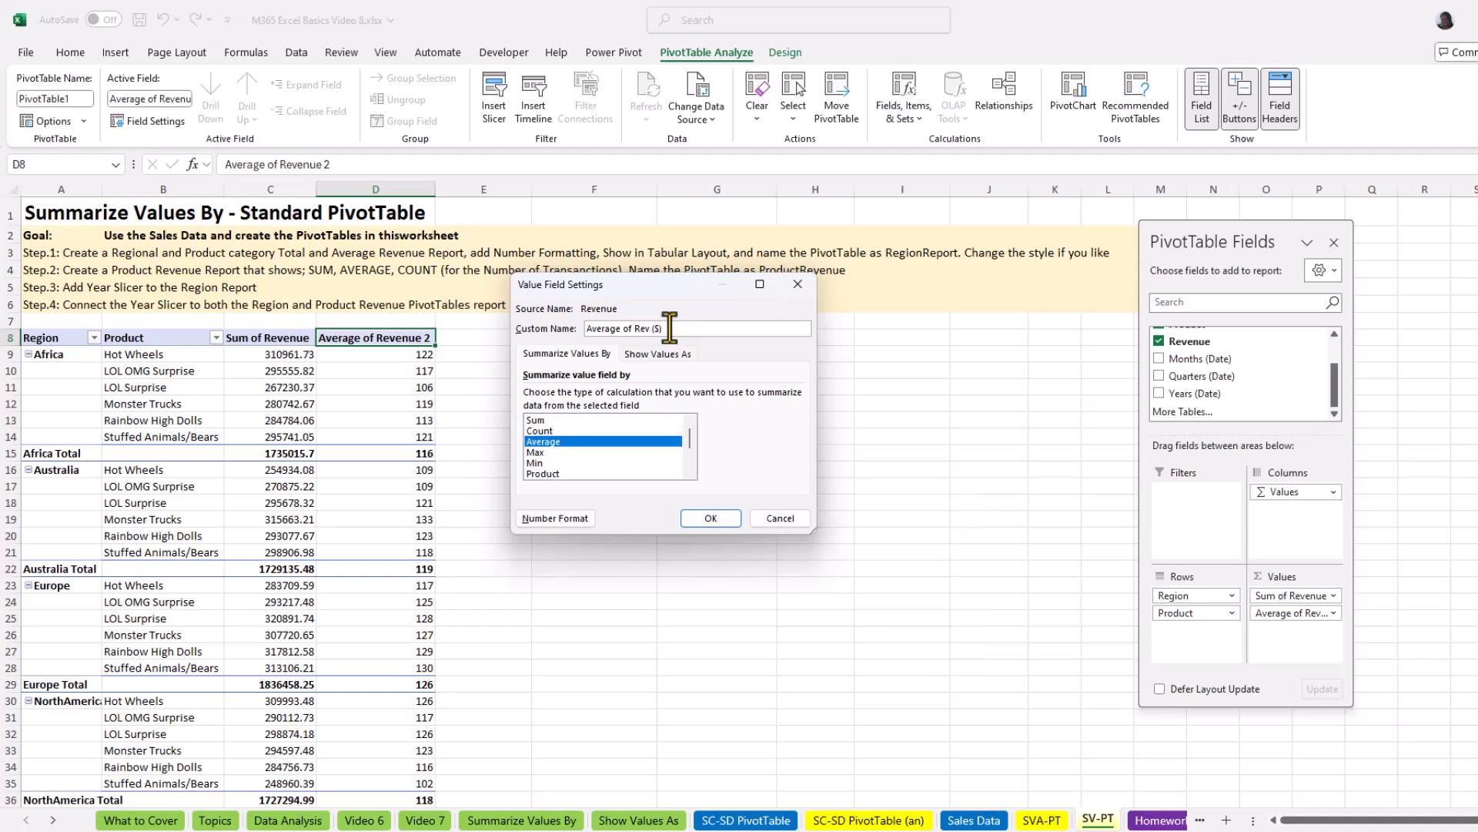
pyautogui.click(710, 517)
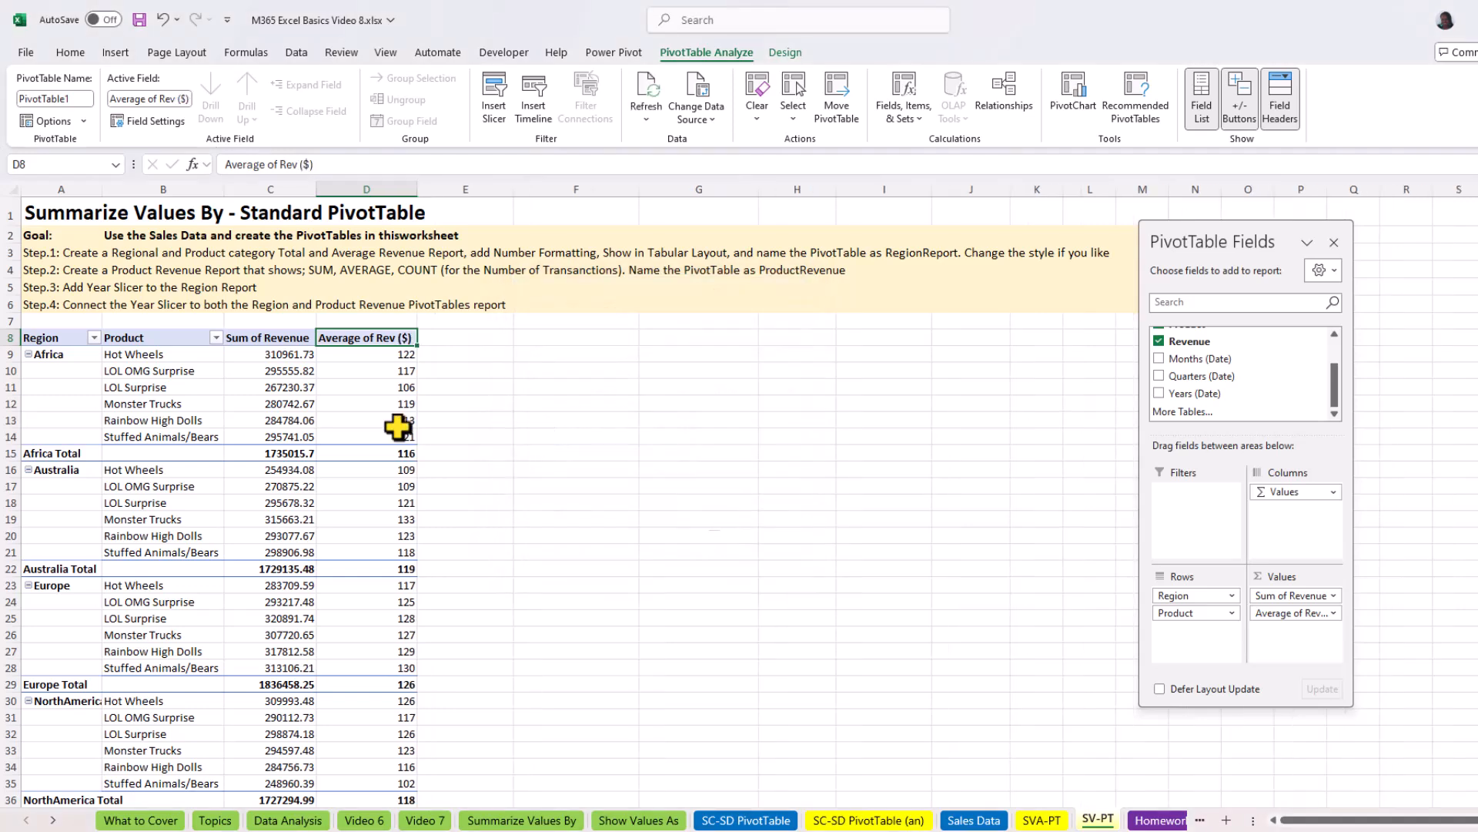
# Open the value field settings of the first revenue column and set its custom name to "Sum of Rev ($)"
pyautogui.click(274, 337)
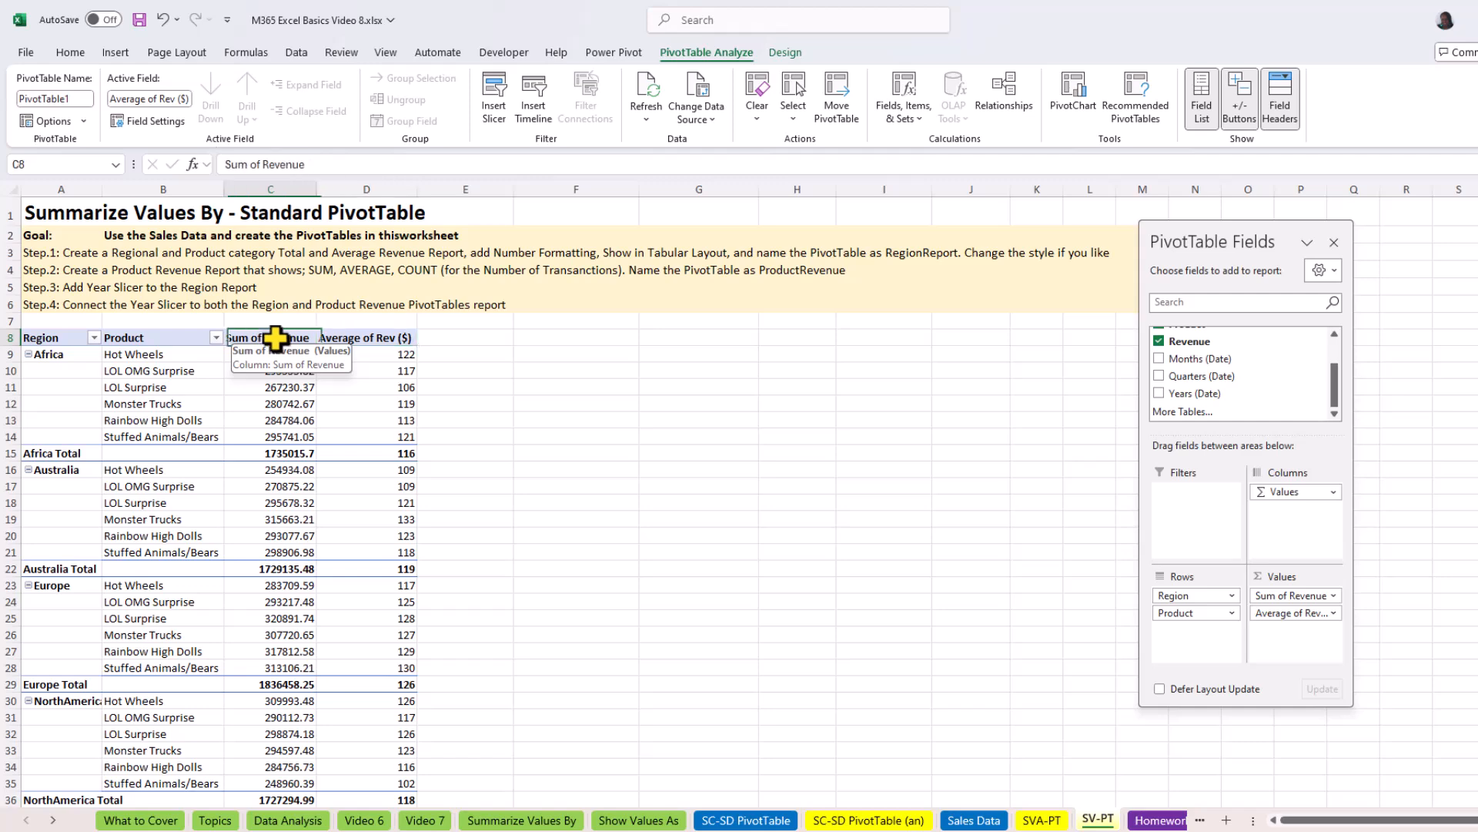
pyautogui.click(275, 326)
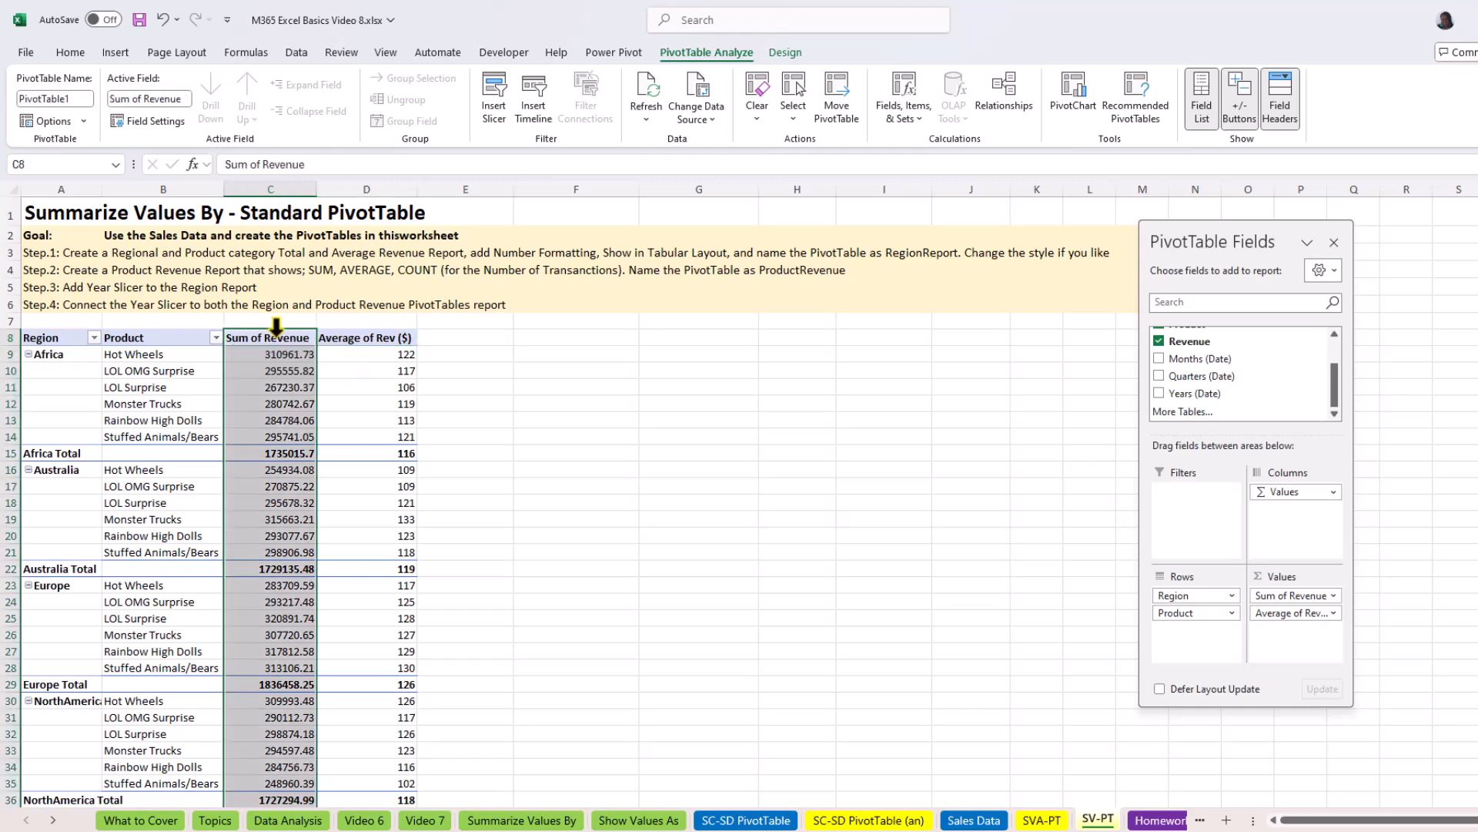
pyautogui.doubleClick(276, 339)
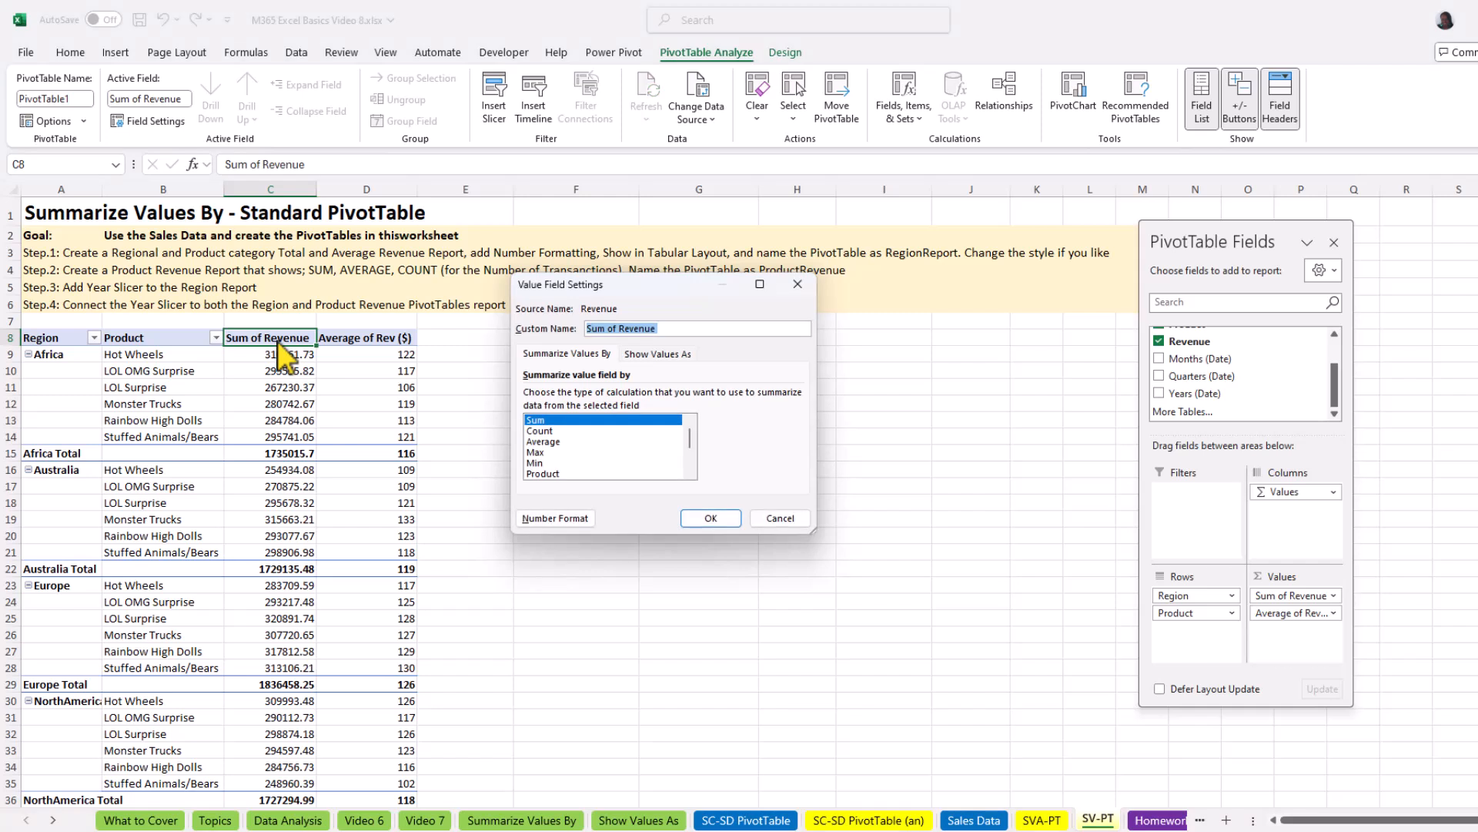
pyautogui.click(655, 328)
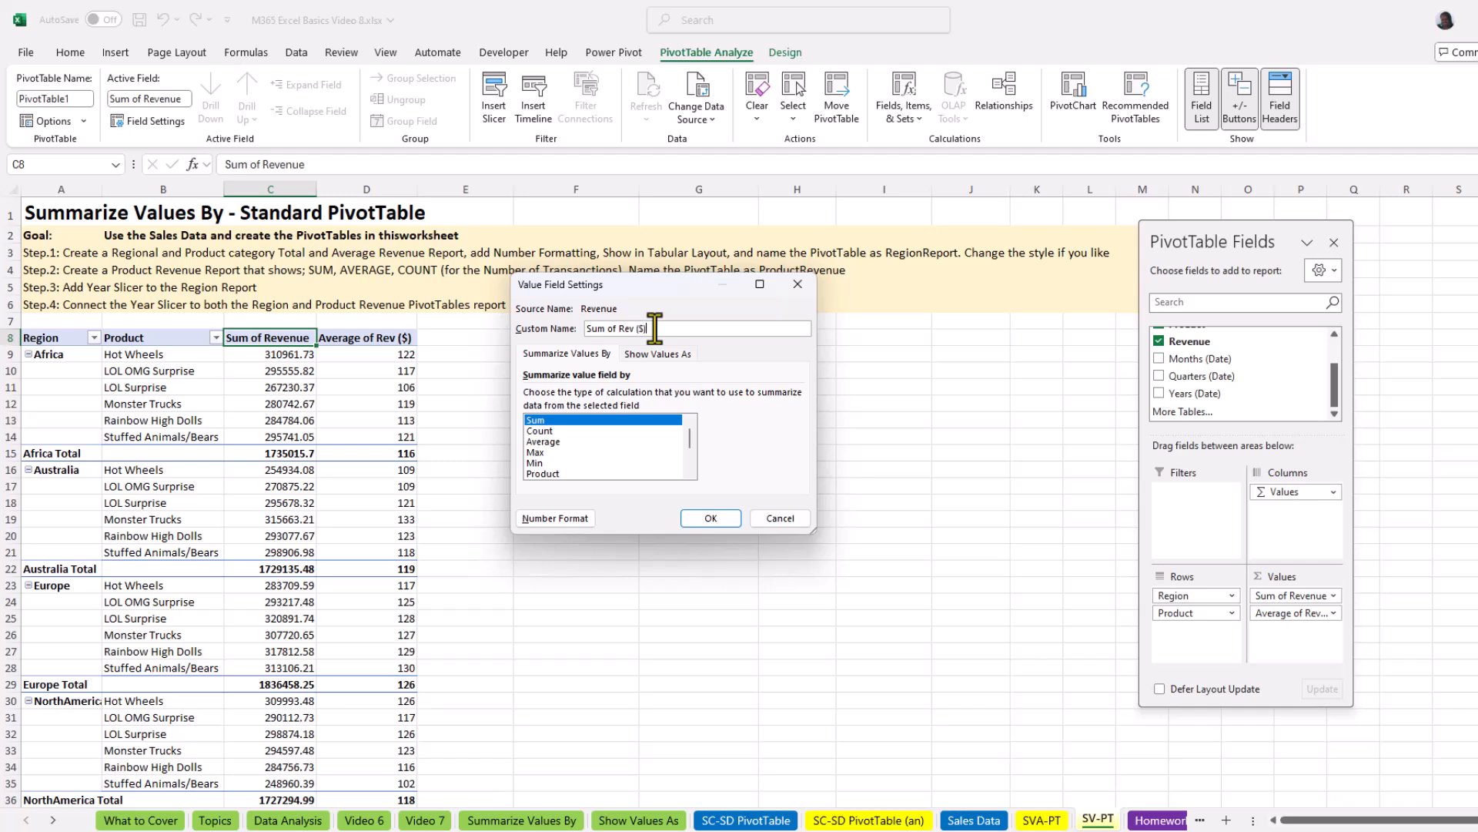
# Format the summed revenue field as Number with 0 decimal places and a 1000 separator, and apply its field settings
pyautogui.click(570, 517)
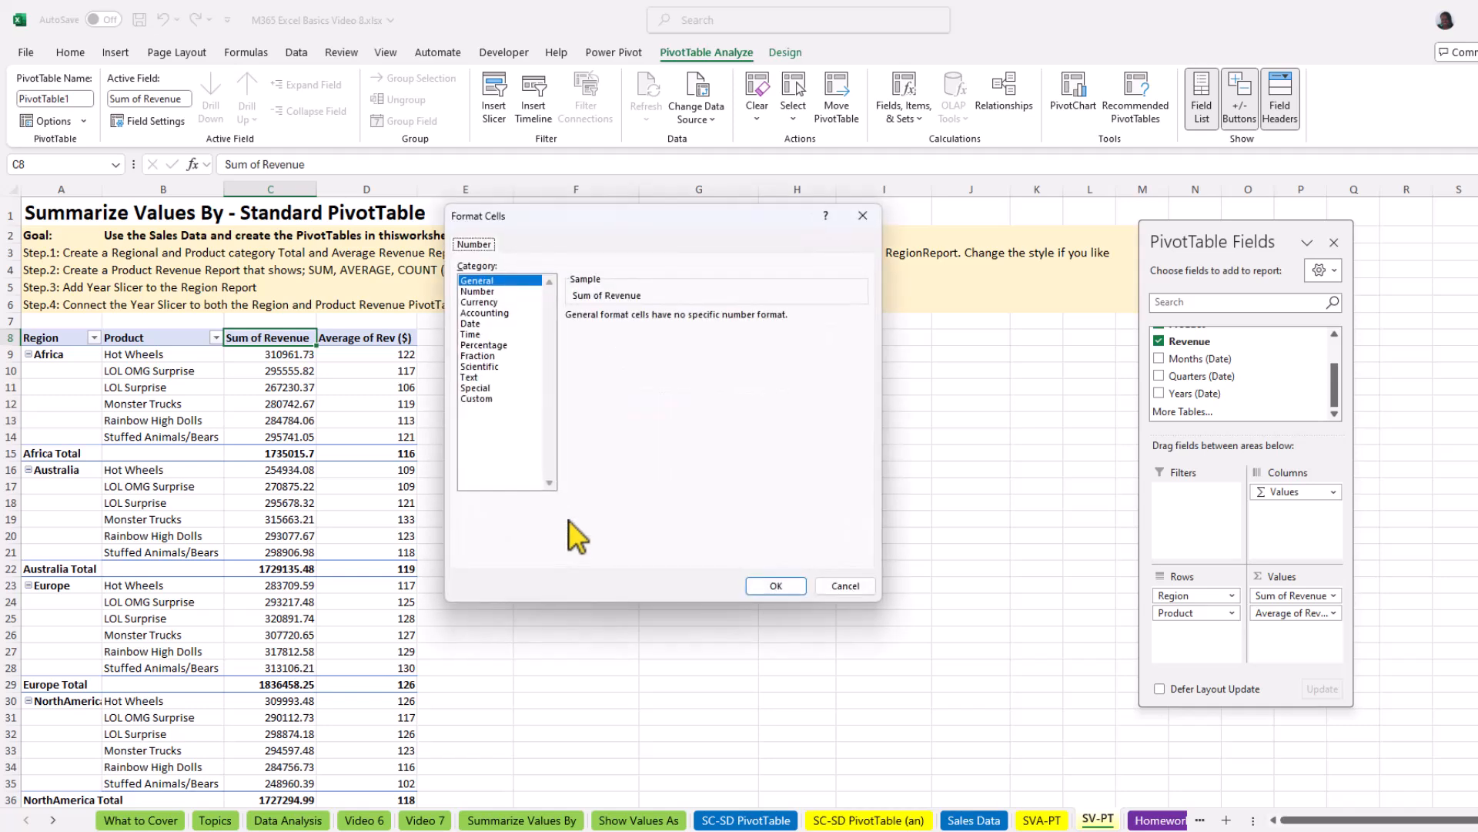
pyautogui.click(479, 292)
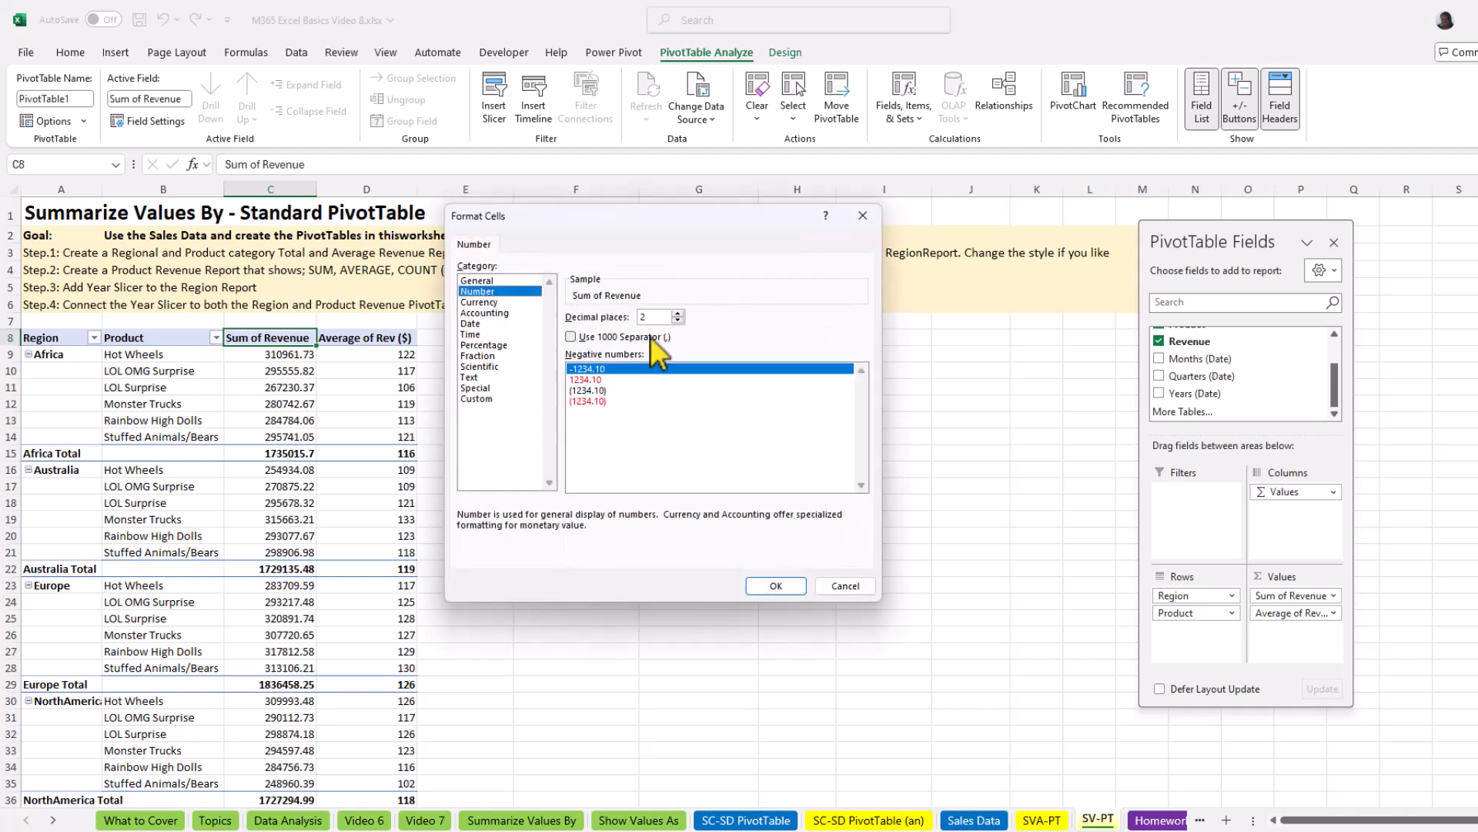
pyautogui.click(571, 338)
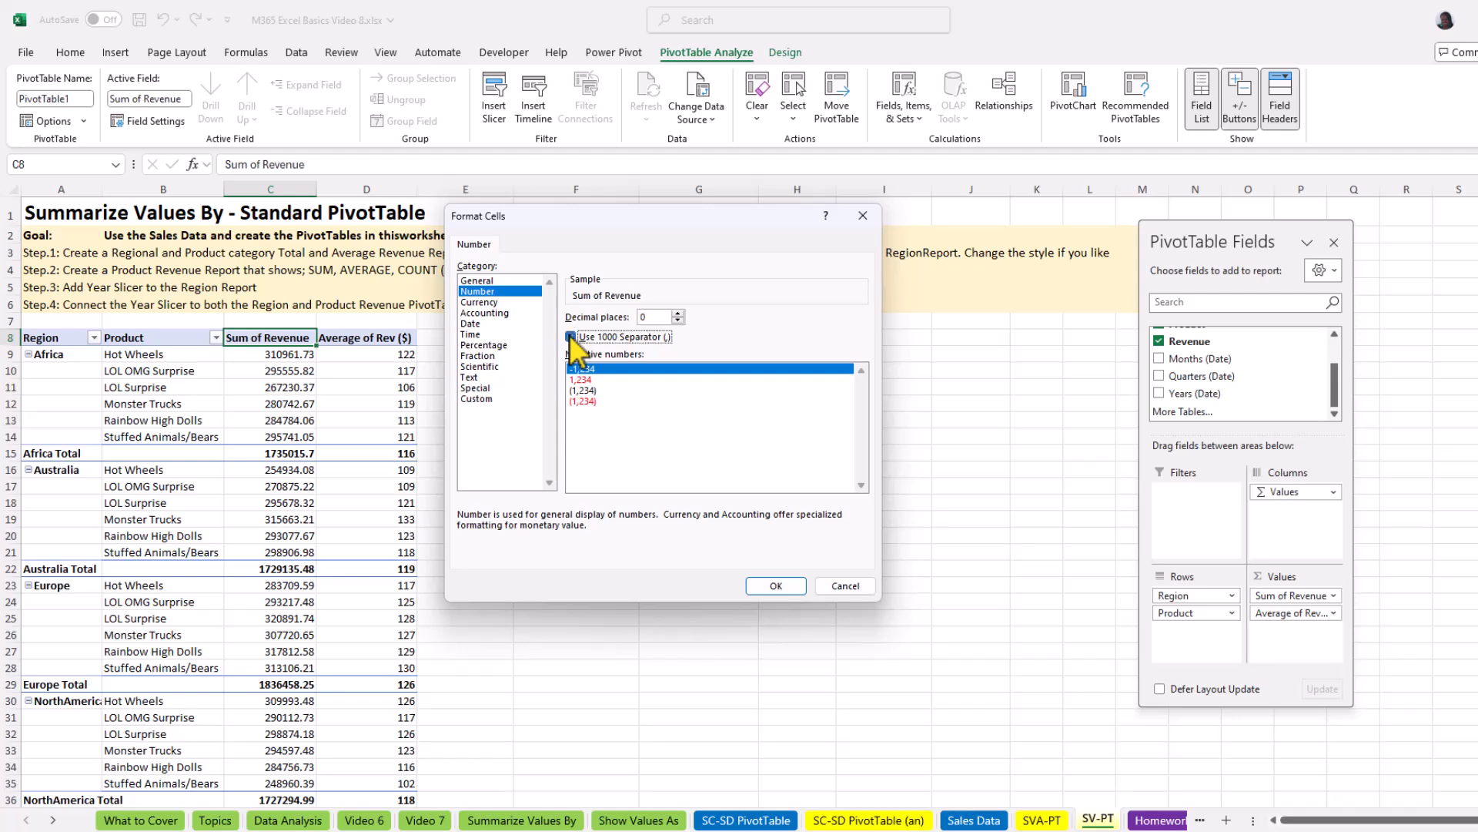
pyautogui.click(787, 587)
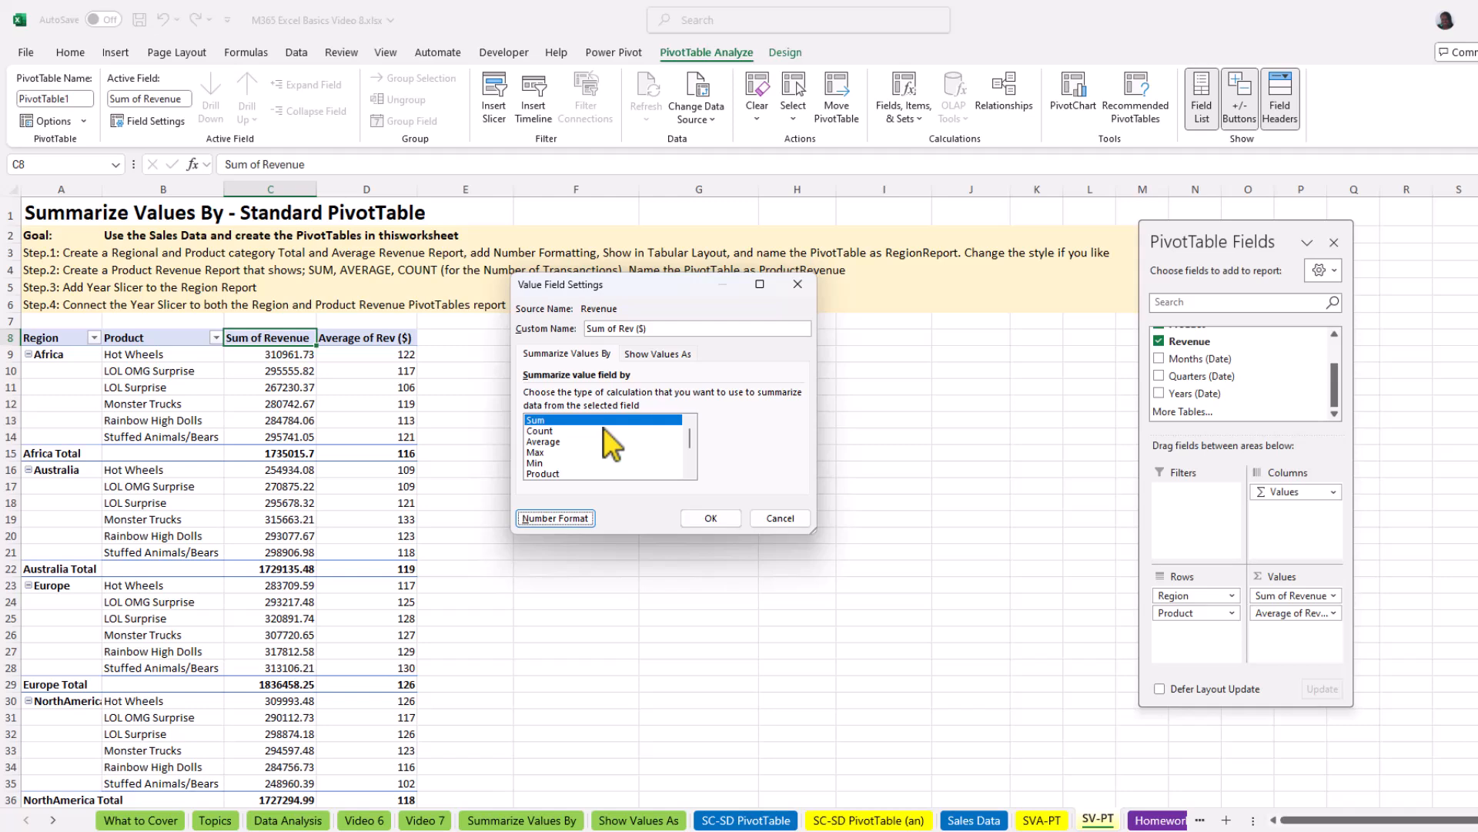
pyautogui.click(711, 520)
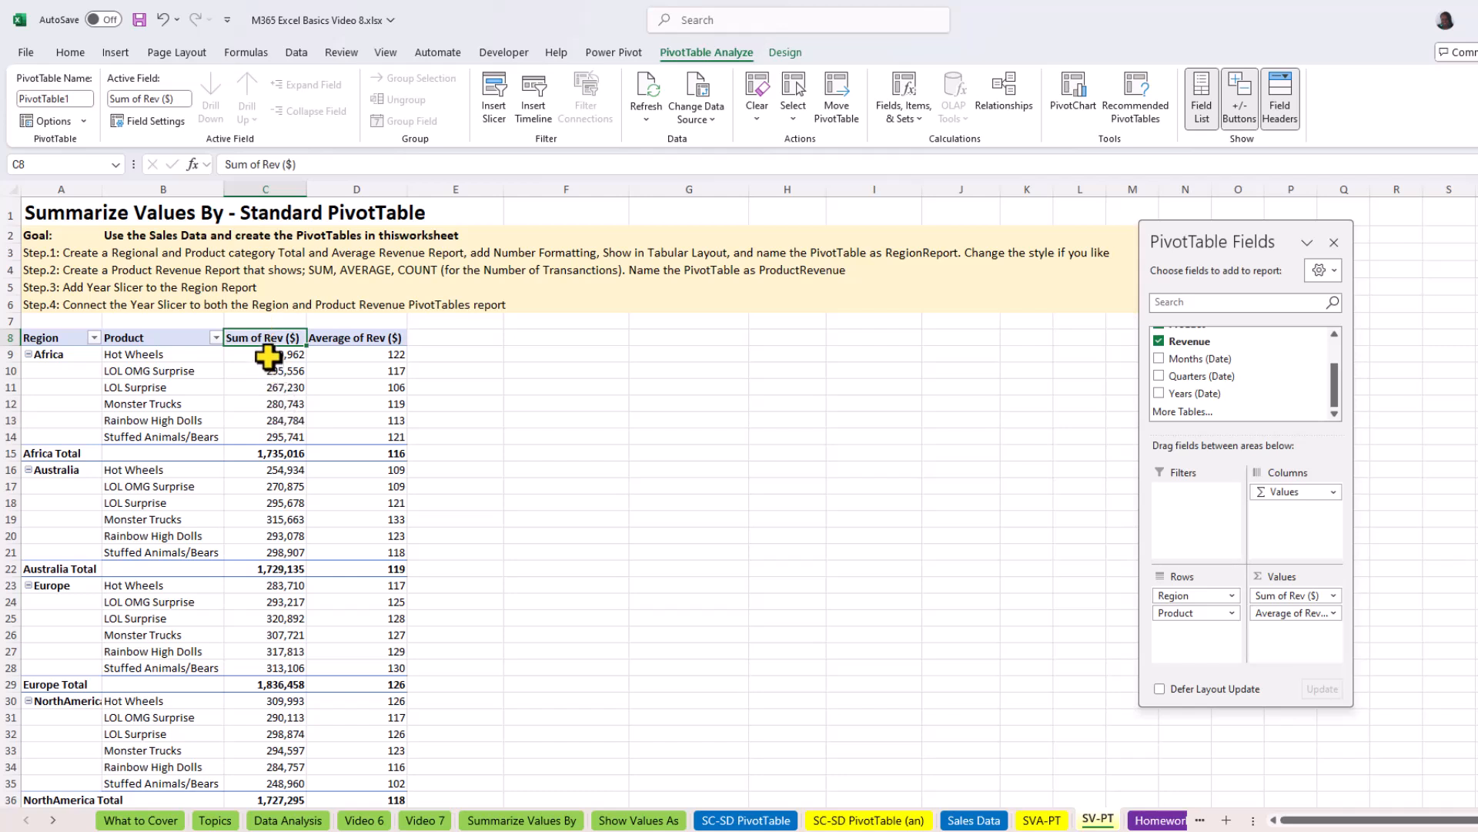
# Name the Region and Product PivotTable "RegionReport"
pyautogui.moveTo(267, 356)
pyautogui.click(81, 99)
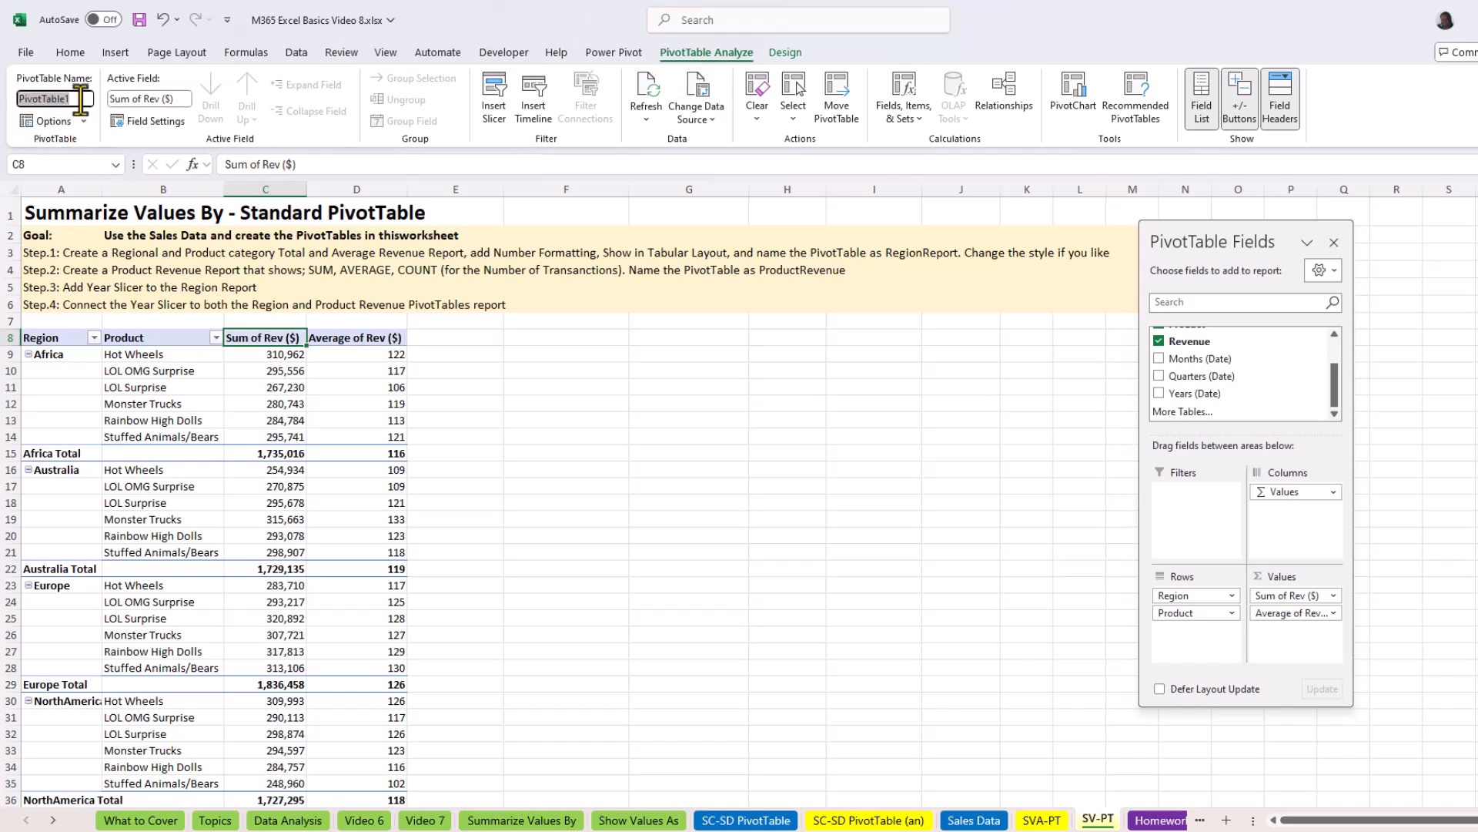
pyautogui.write('RegionReport')
pyautogui.press('Return')
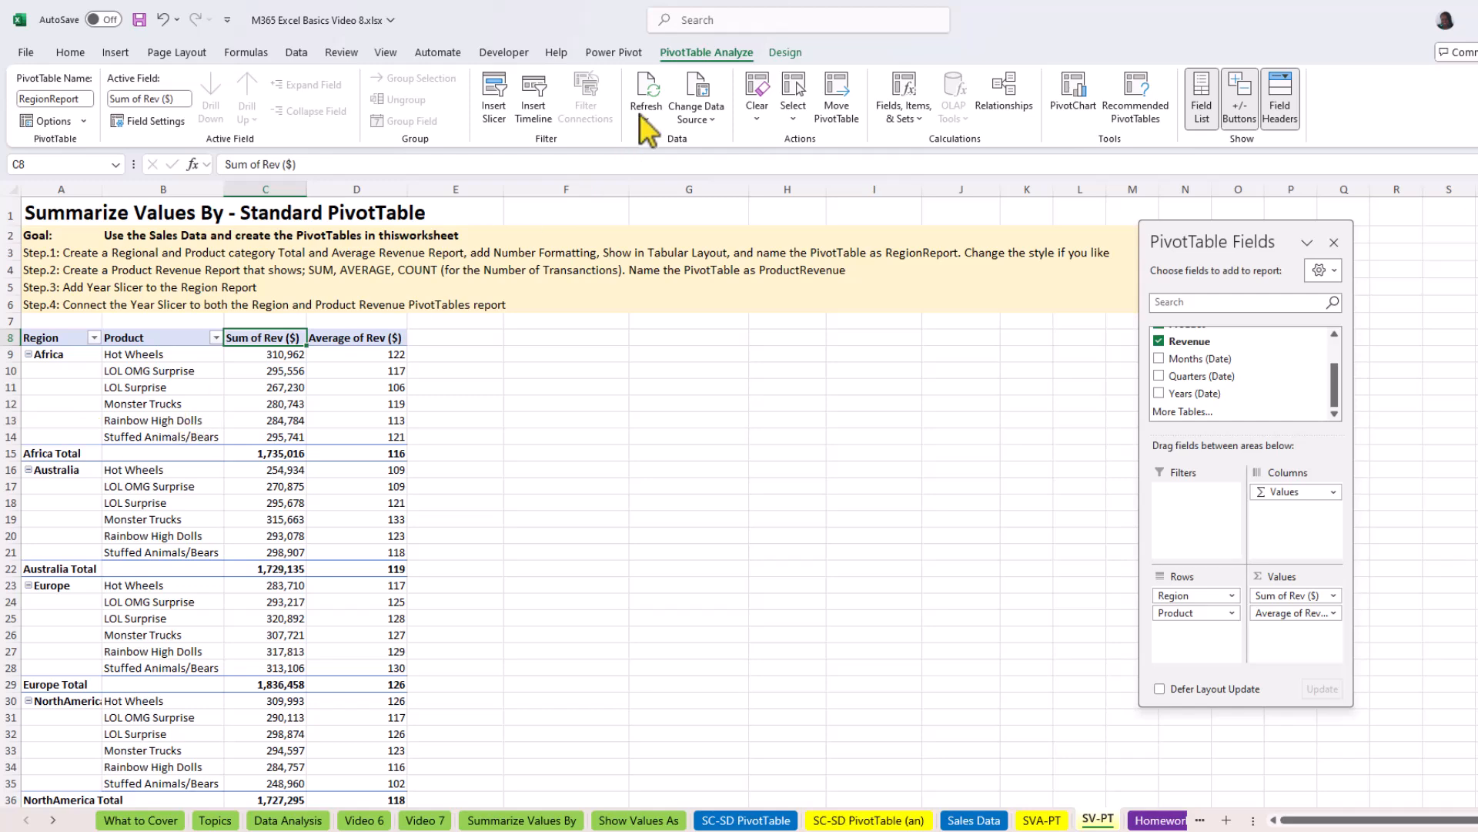
# Apply the green style from the second row of the Medium PivotTable styles to the region report
pyautogui.click(787, 53)
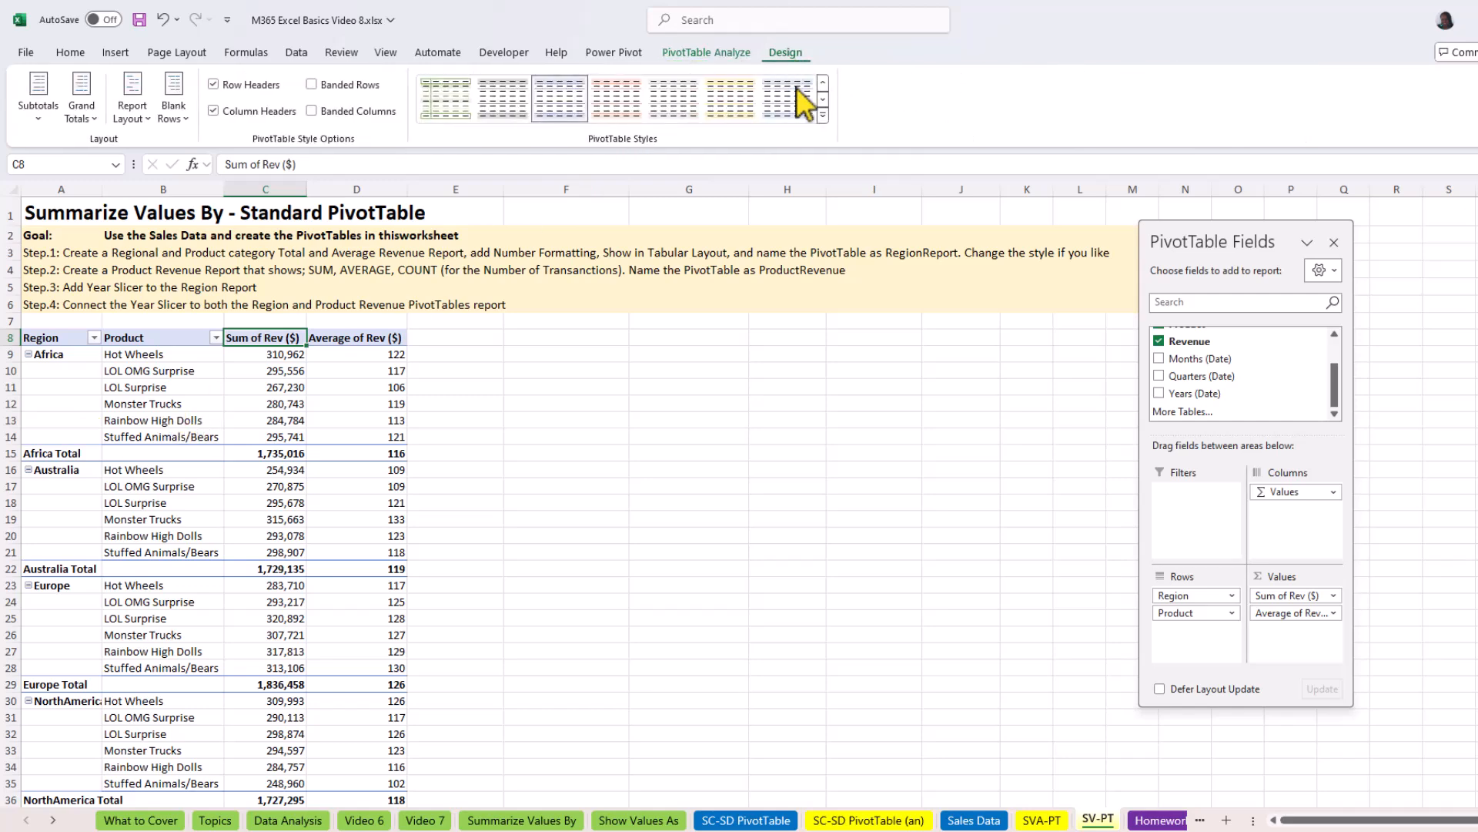
pyautogui.click(828, 131)
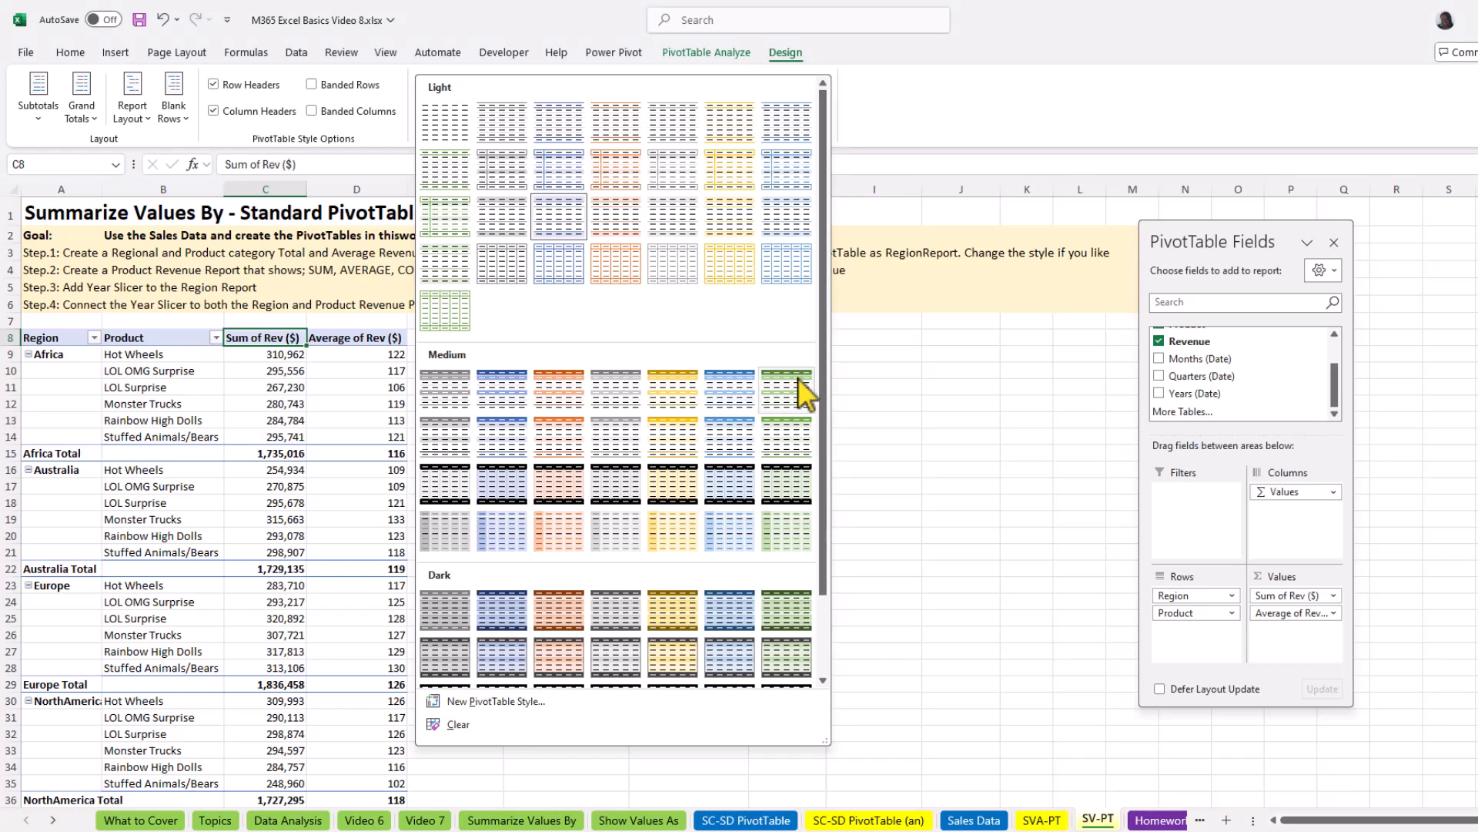
pyautogui.click(787, 440)
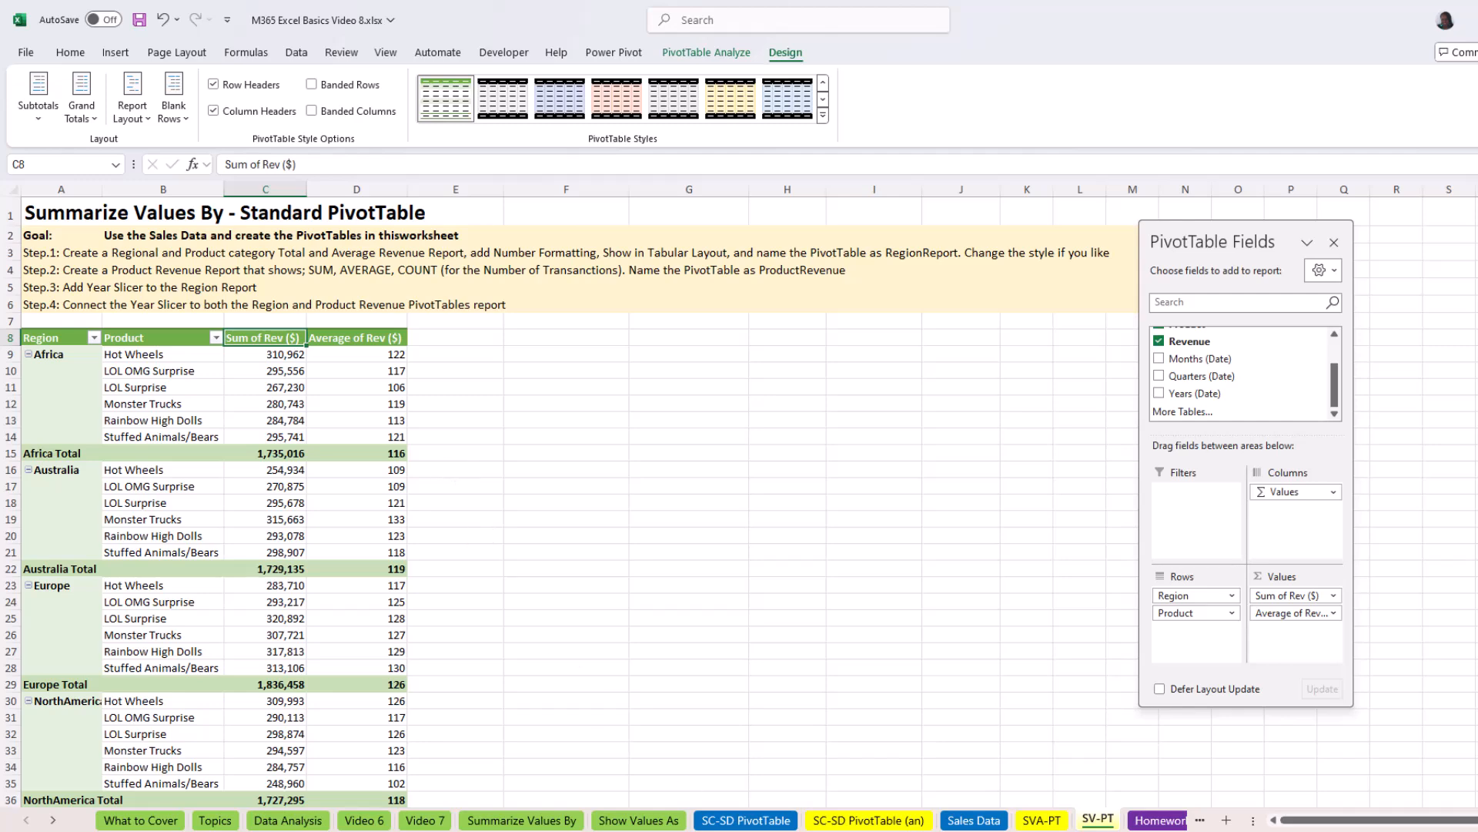
# Create a second PivotTable from the Sales Data range and place it on the existing SV-PT worksheet at cell G8
pyautogui.click(974, 821)
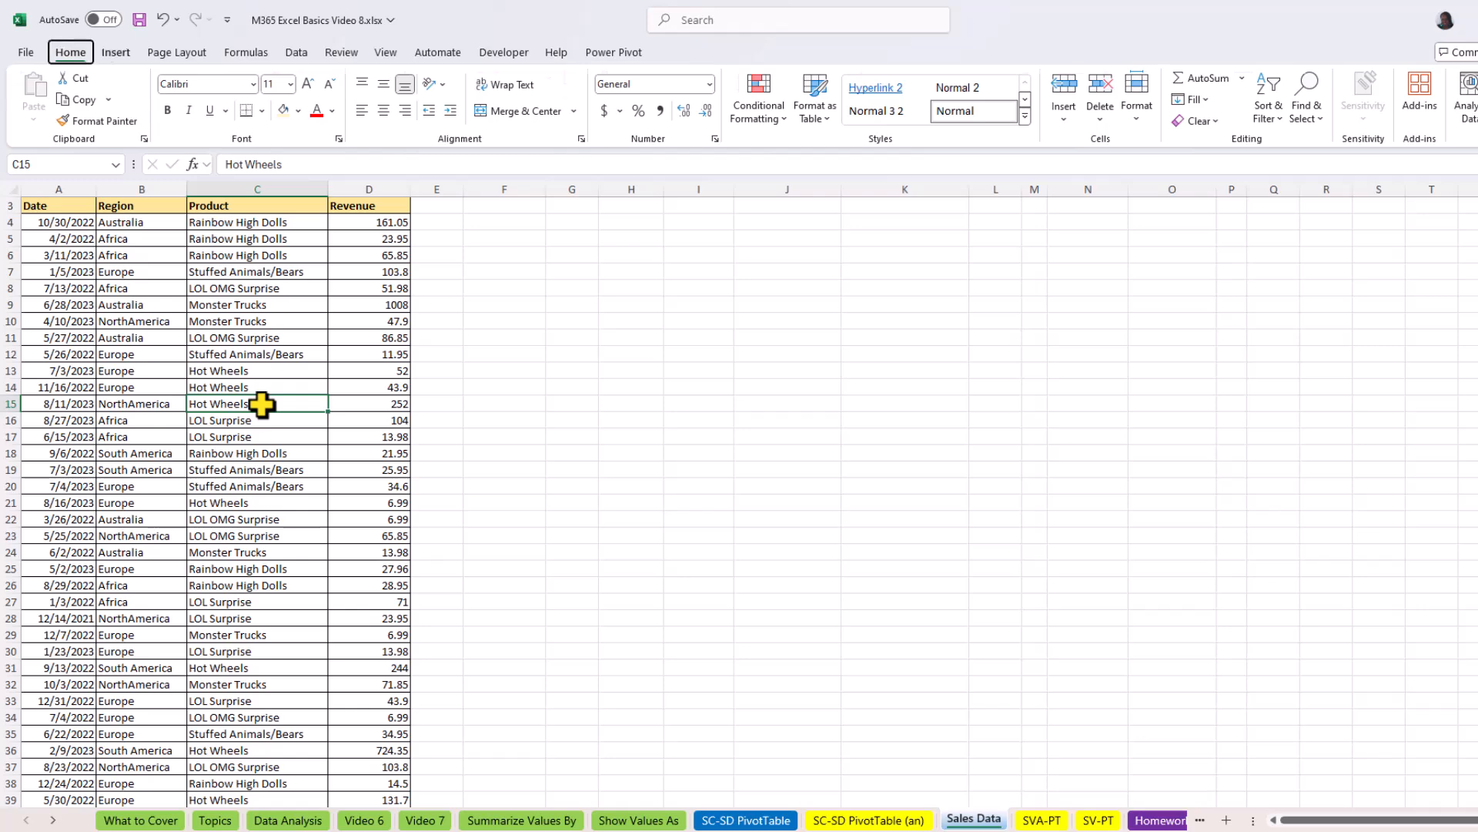
pyautogui.hotkey('alt', 'n')
pyautogui.press('v')
pyautogui.press('t')
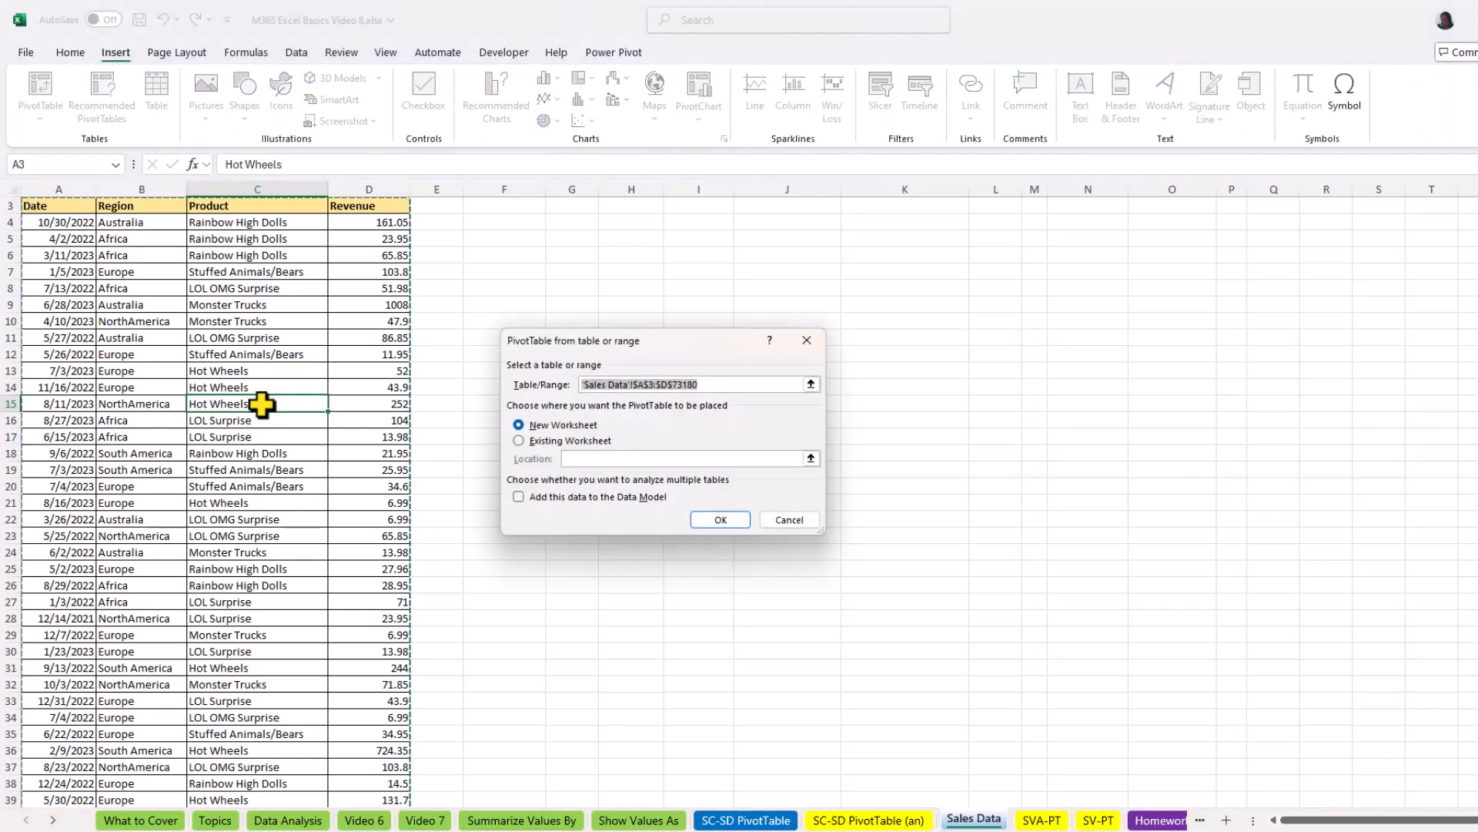
pyautogui.click(529, 441)
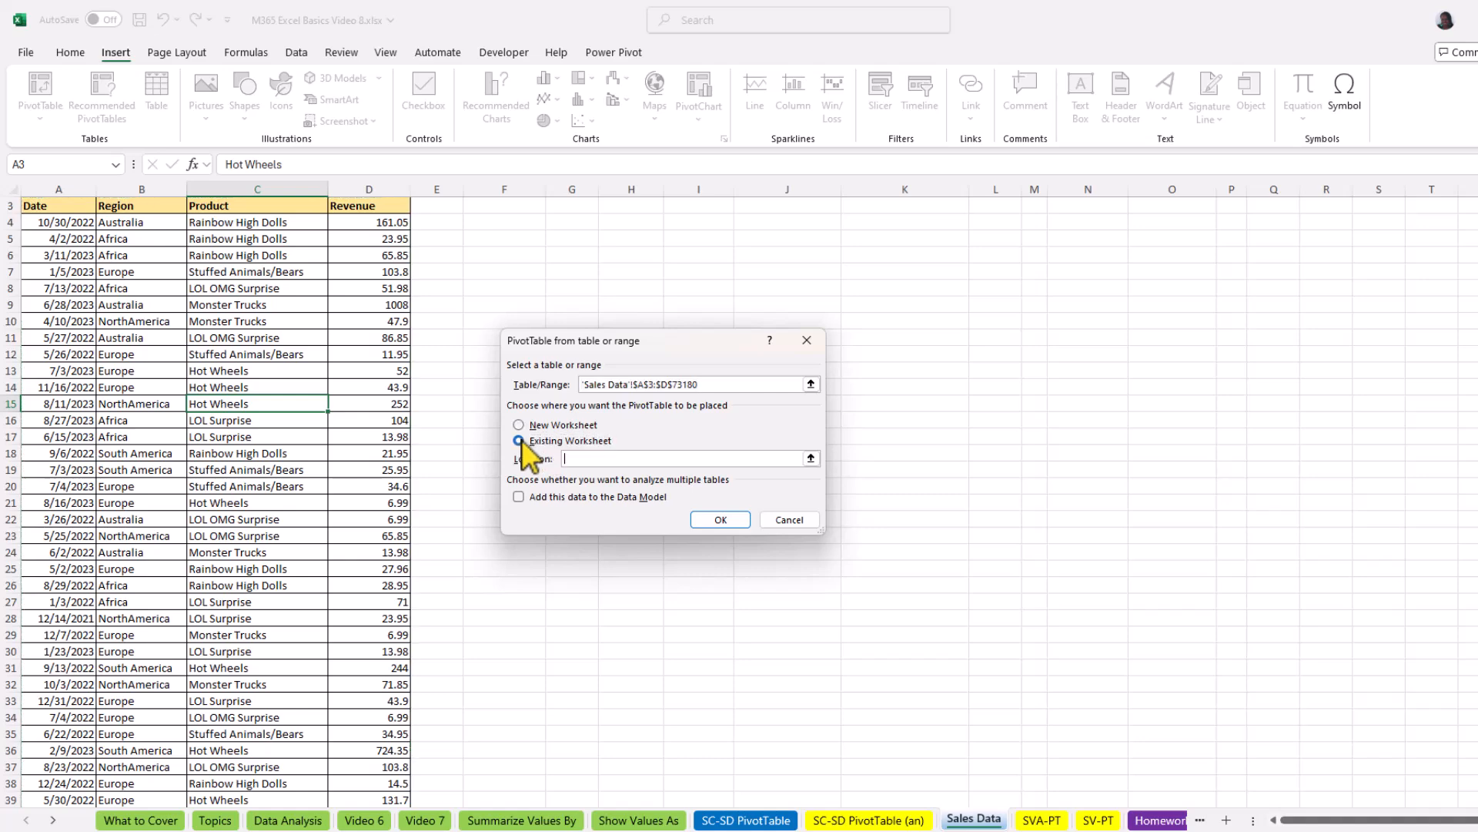
pyautogui.click(1103, 820)
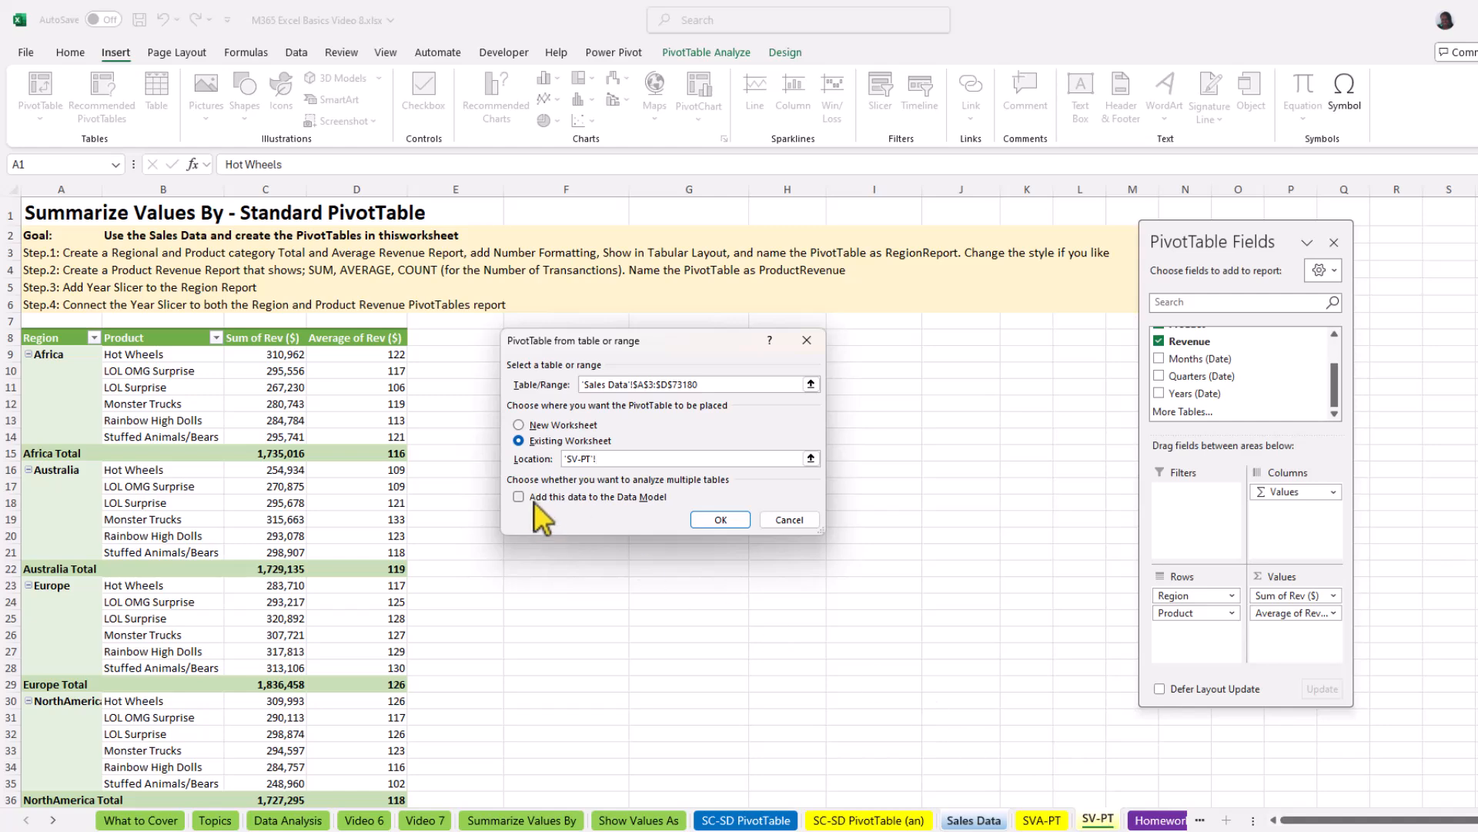
pyautogui.moveTo(644, 340); pyautogui.dragTo(936, 543)
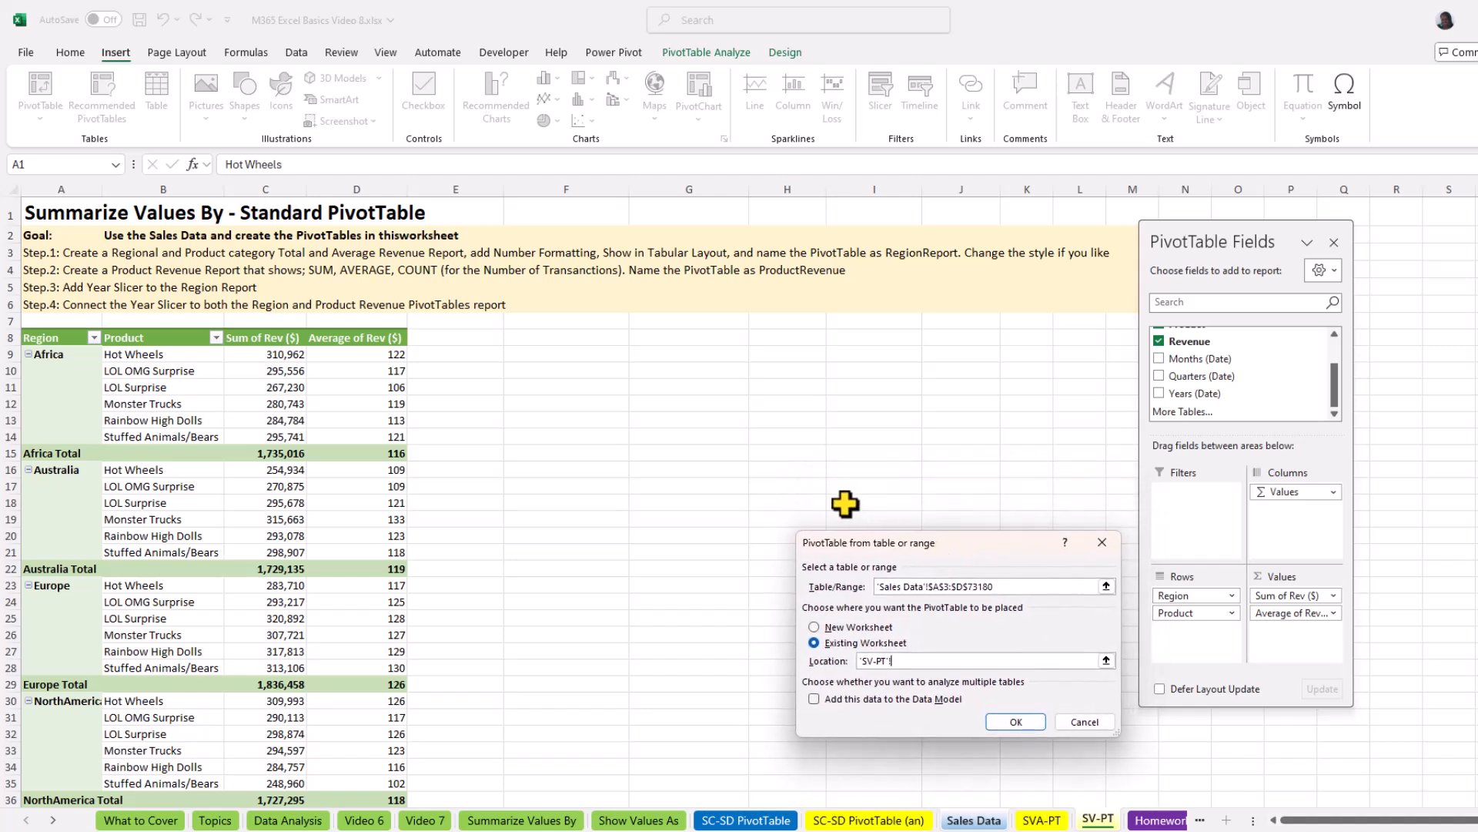
pyautogui.click(706, 341)
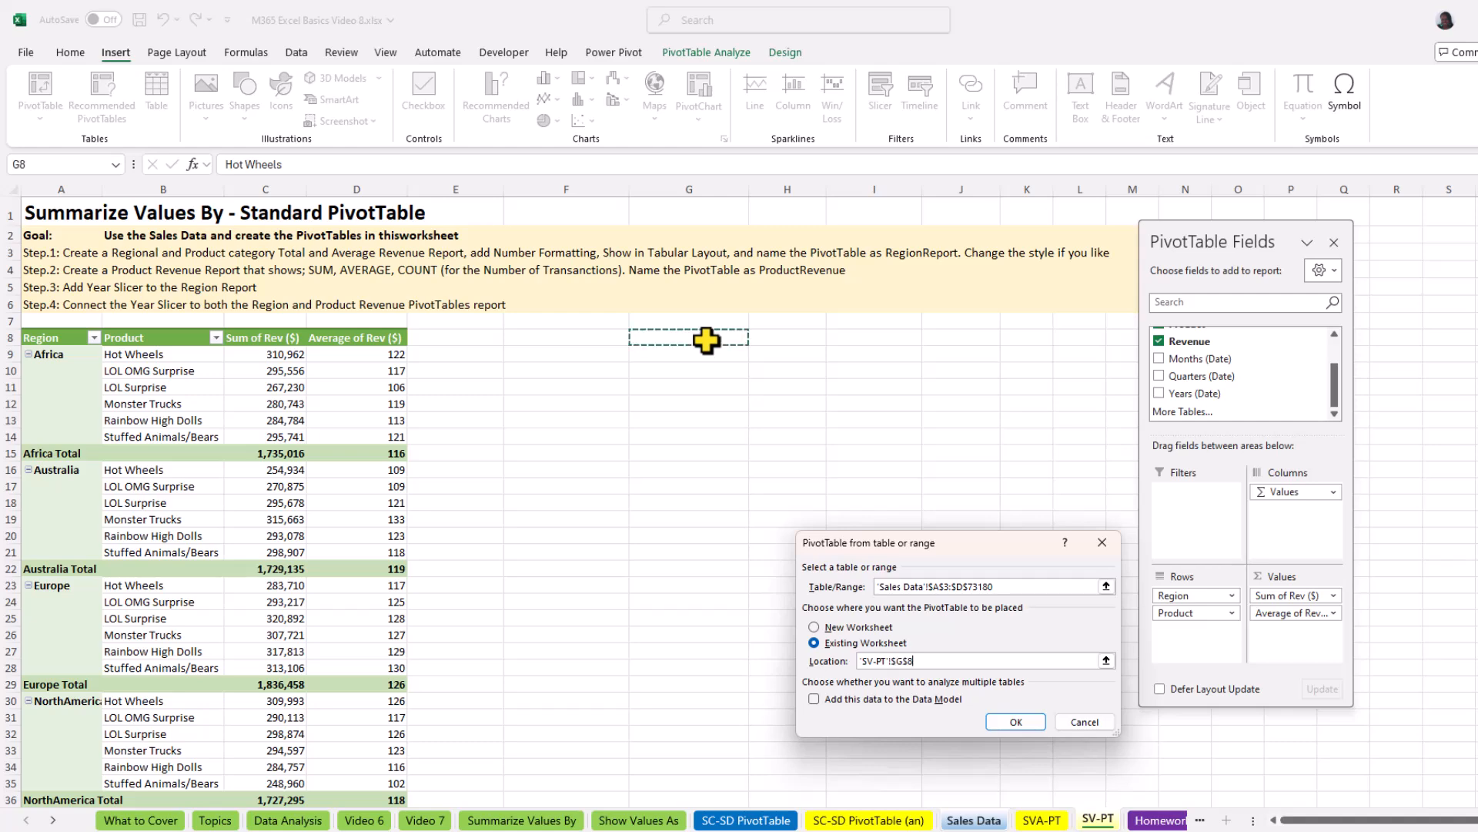
pyautogui.click(1015, 722)
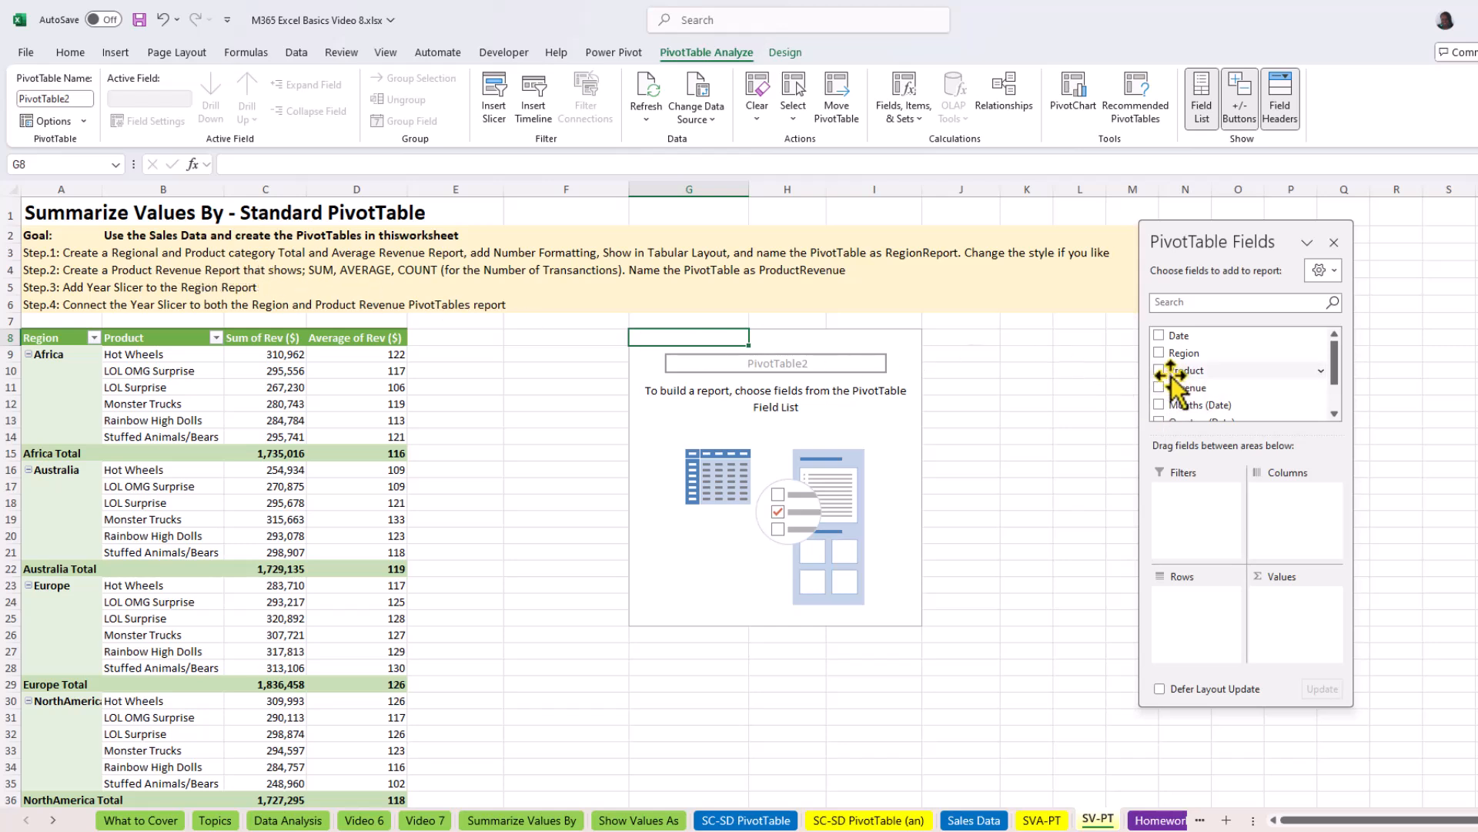
# Add Product to the rows and Revenue to the values three times in the new PivotTable
pyautogui.moveTo(1174, 376); pyautogui.dragTo(1209, 622)
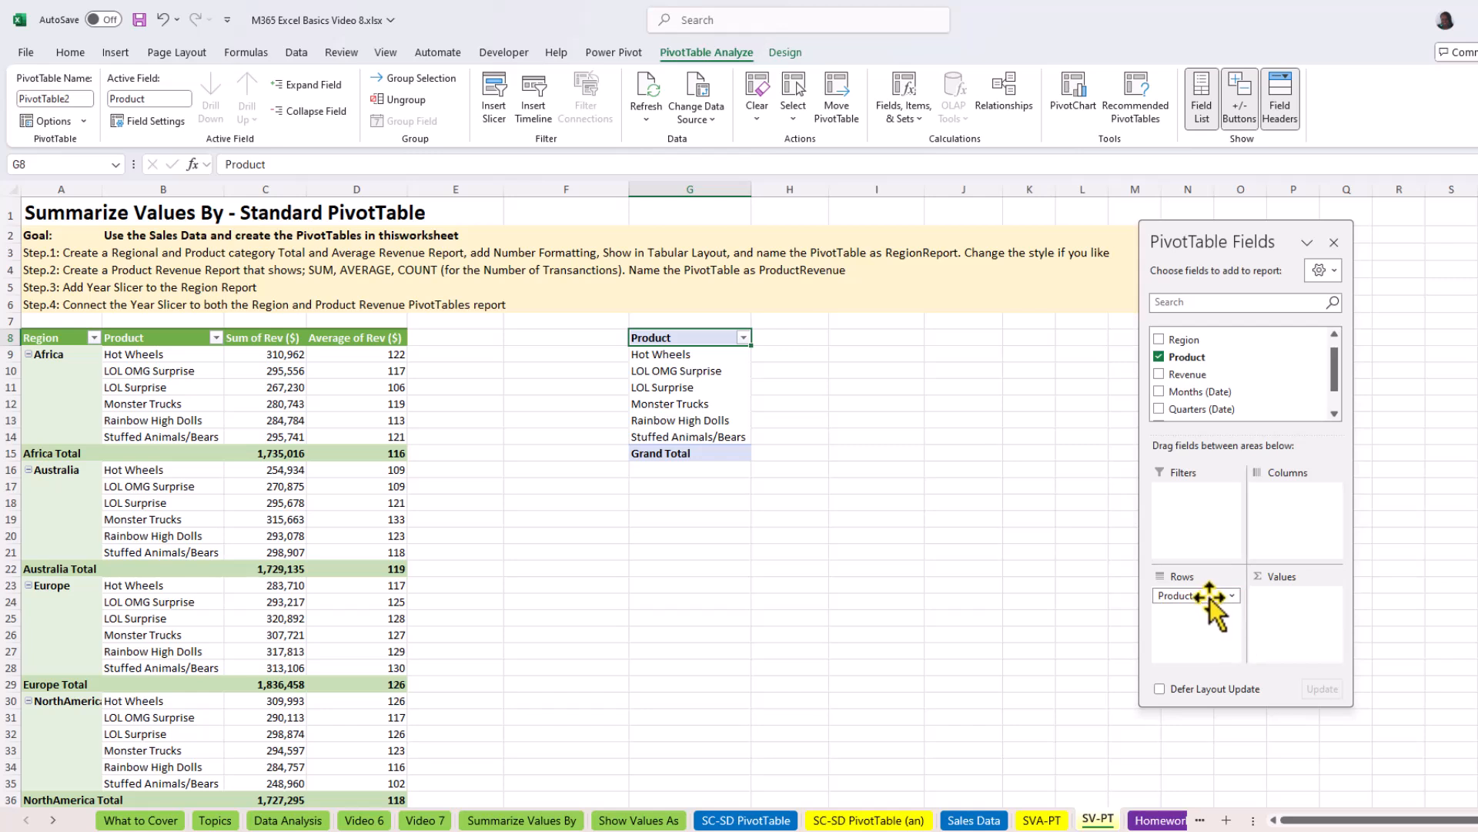
pyautogui.moveTo(1194, 376); pyautogui.dragTo(1301, 602)
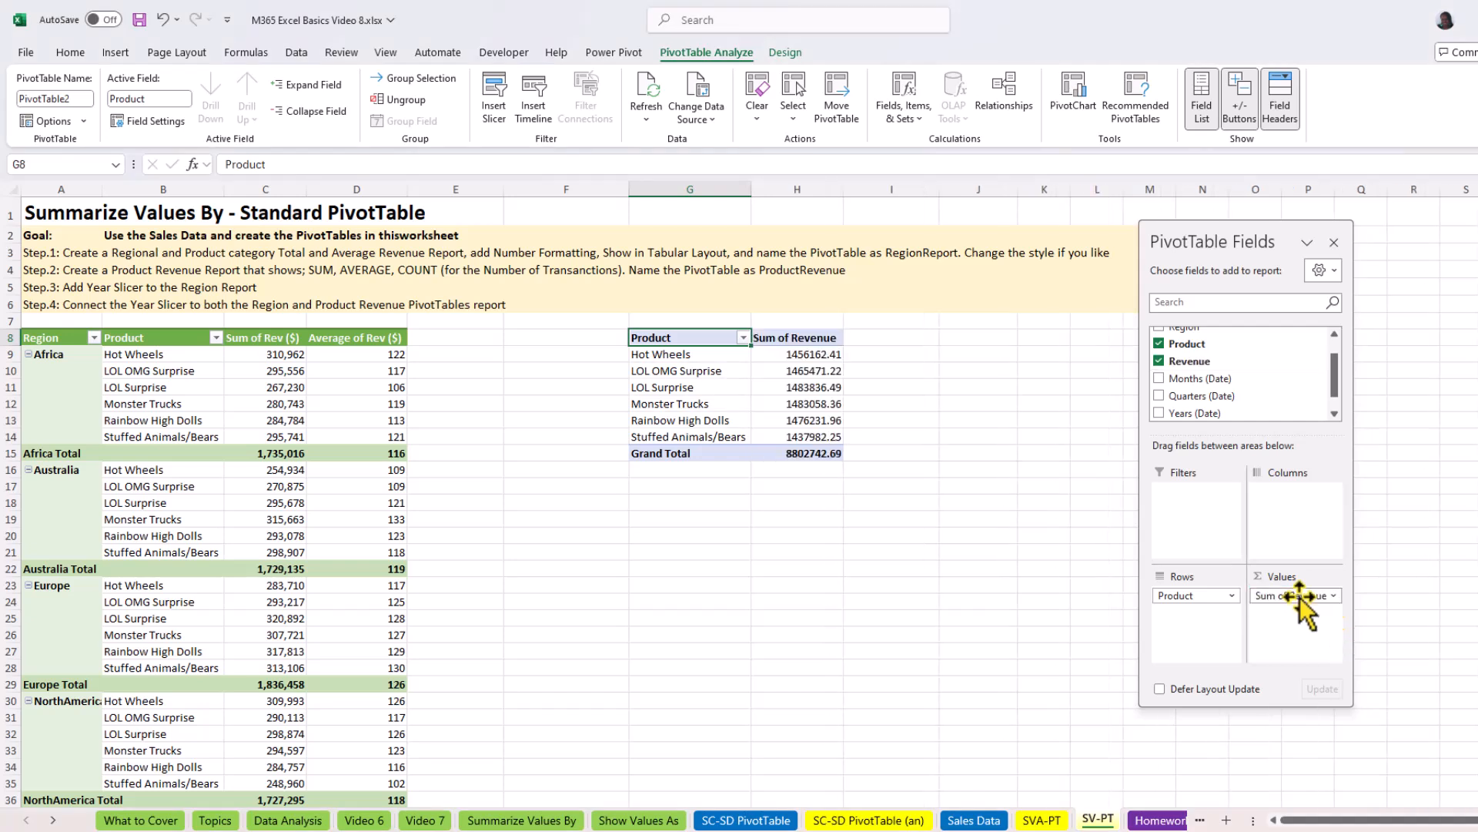
pyautogui.moveTo(1189, 362); pyautogui.dragTo(1308, 604)
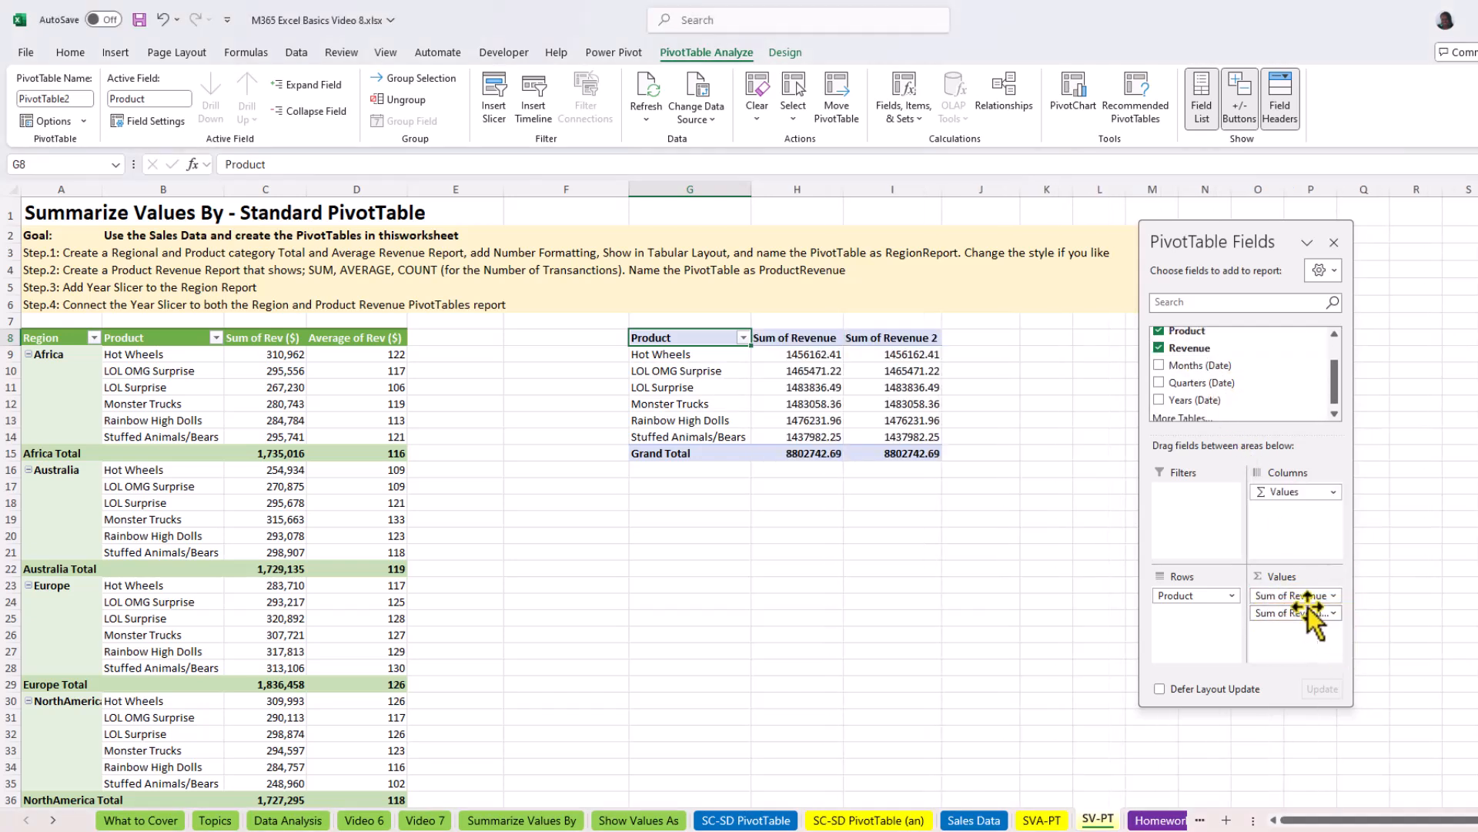
pyautogui.moveTo(1192, 348); pyautogui.dragTo(1309, 641)
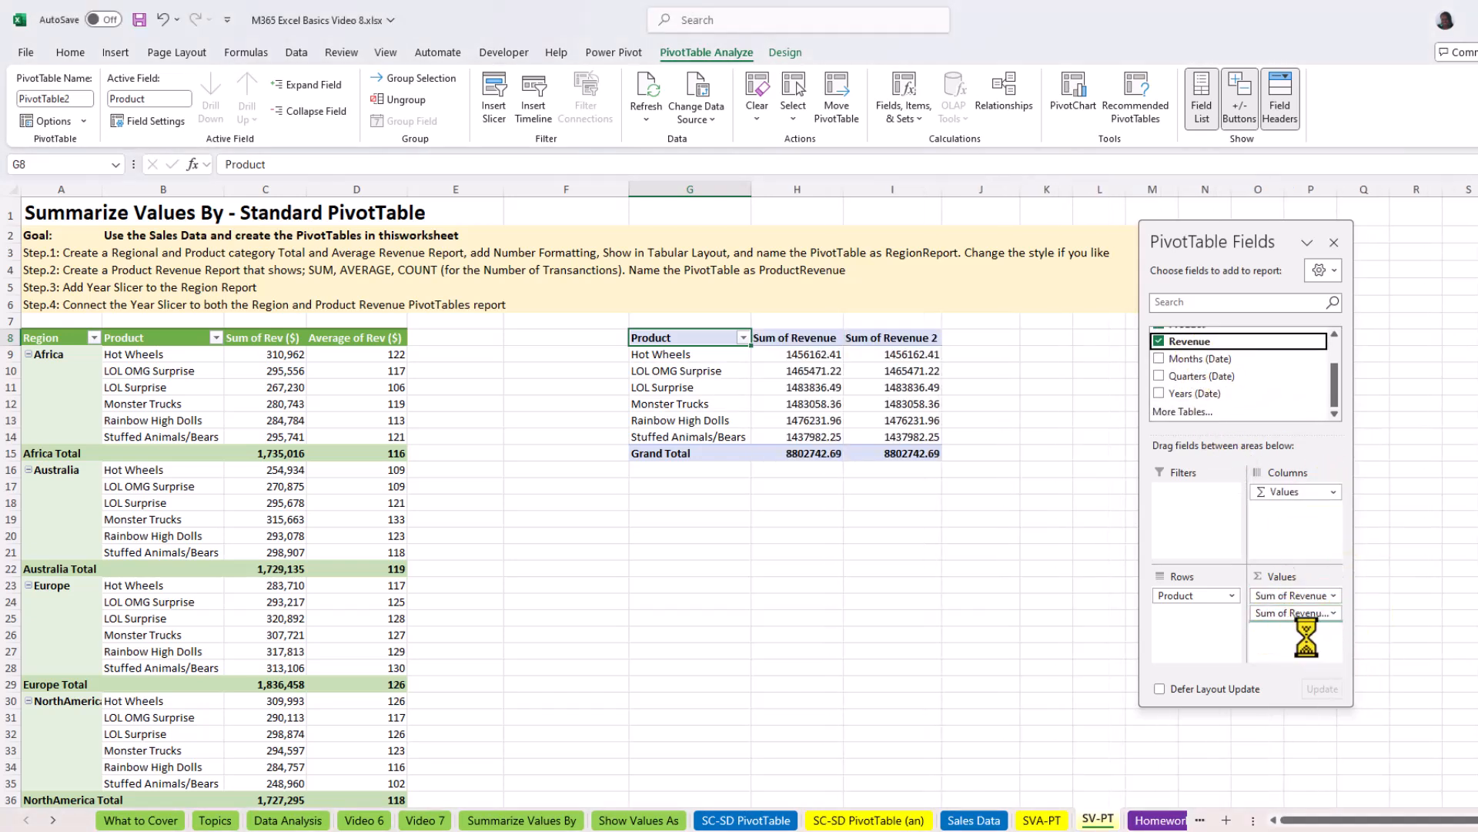
# Format the product report's first revenue field as Number with 0 decimal places and a 1000 separator
pyautogui.click(800, 339)
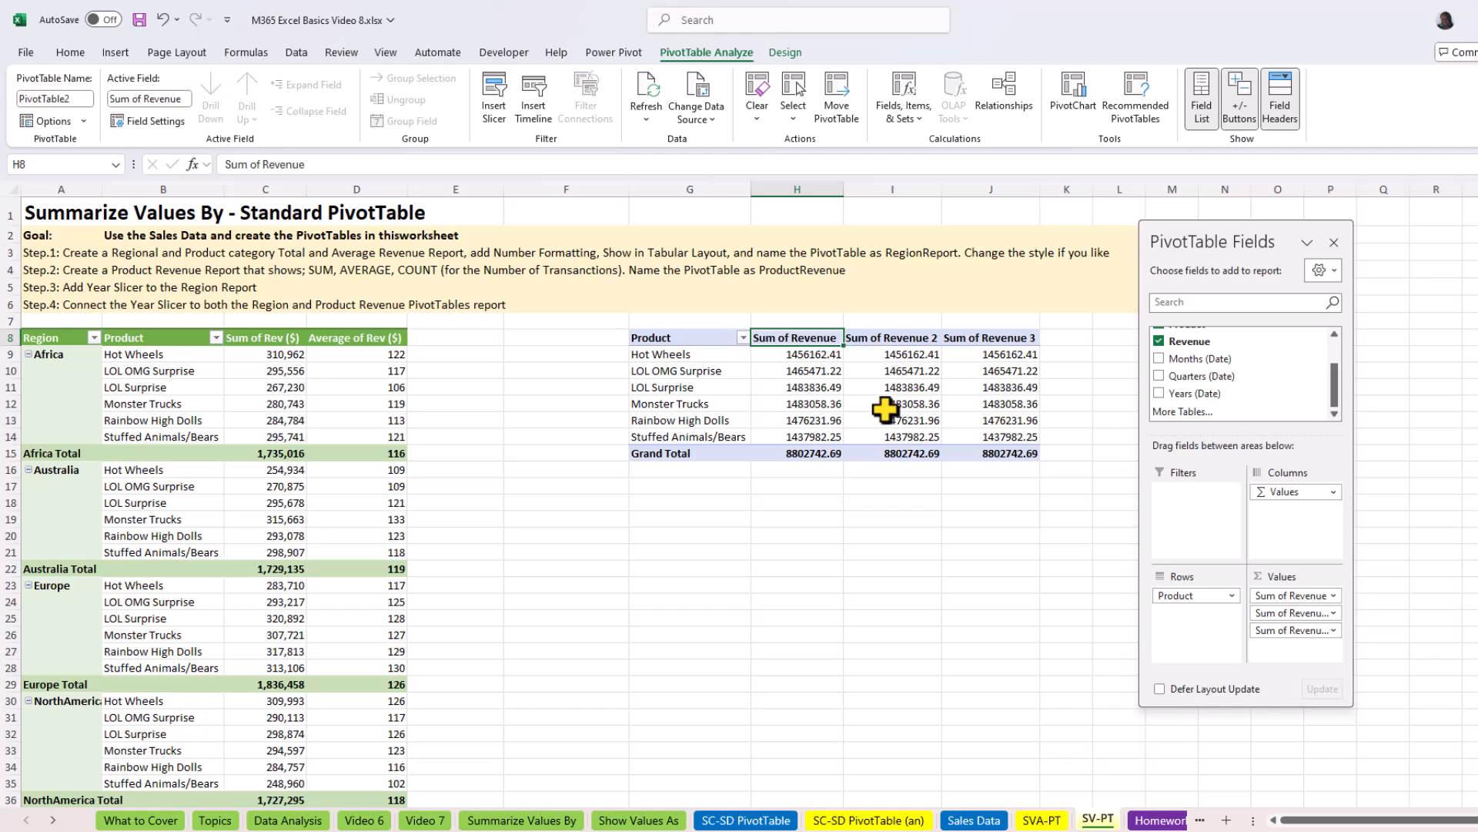
pyautogui.doubleClick(802, 337)
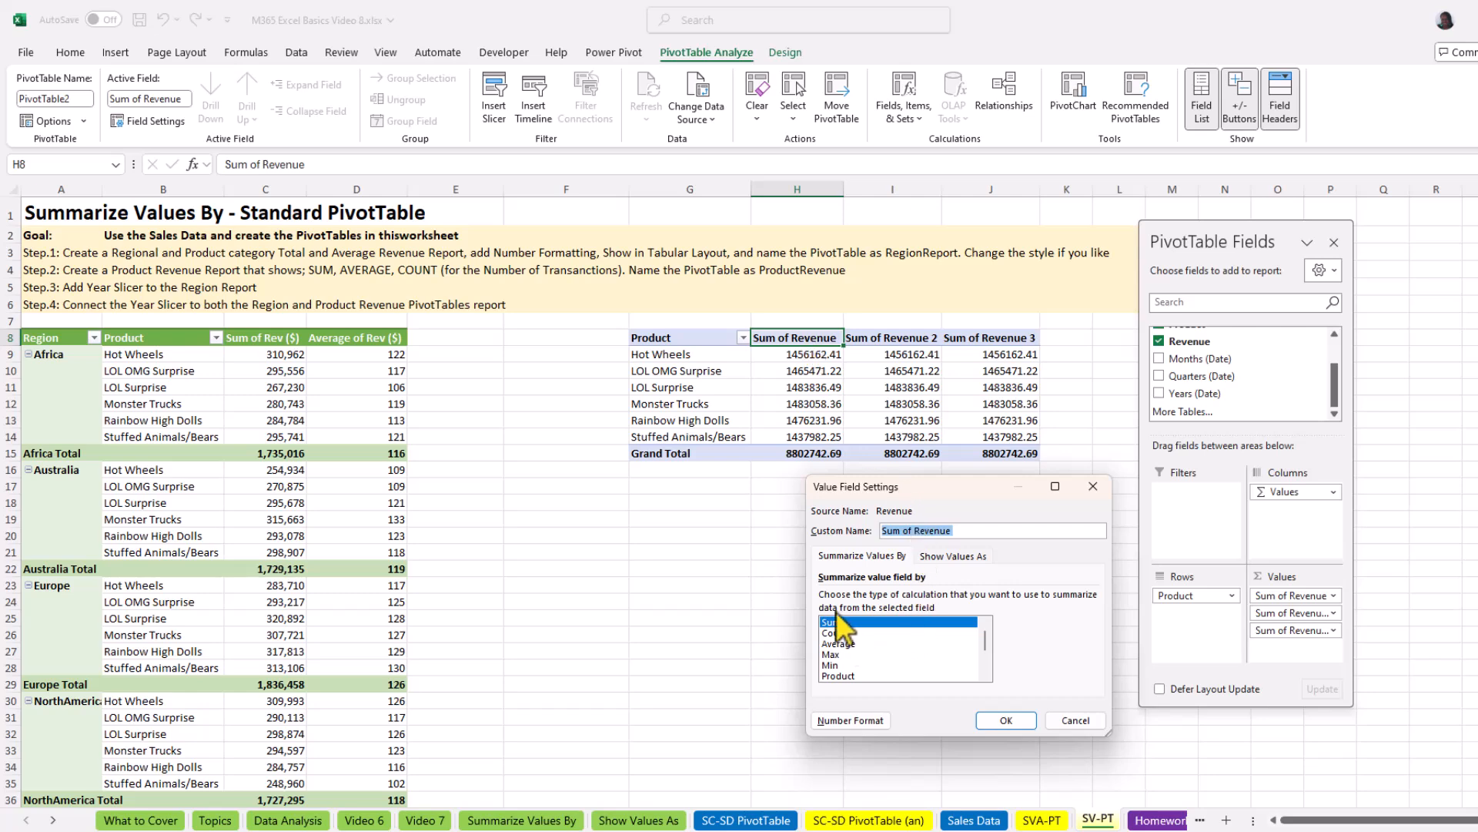
pyautogui.click(847, 719)
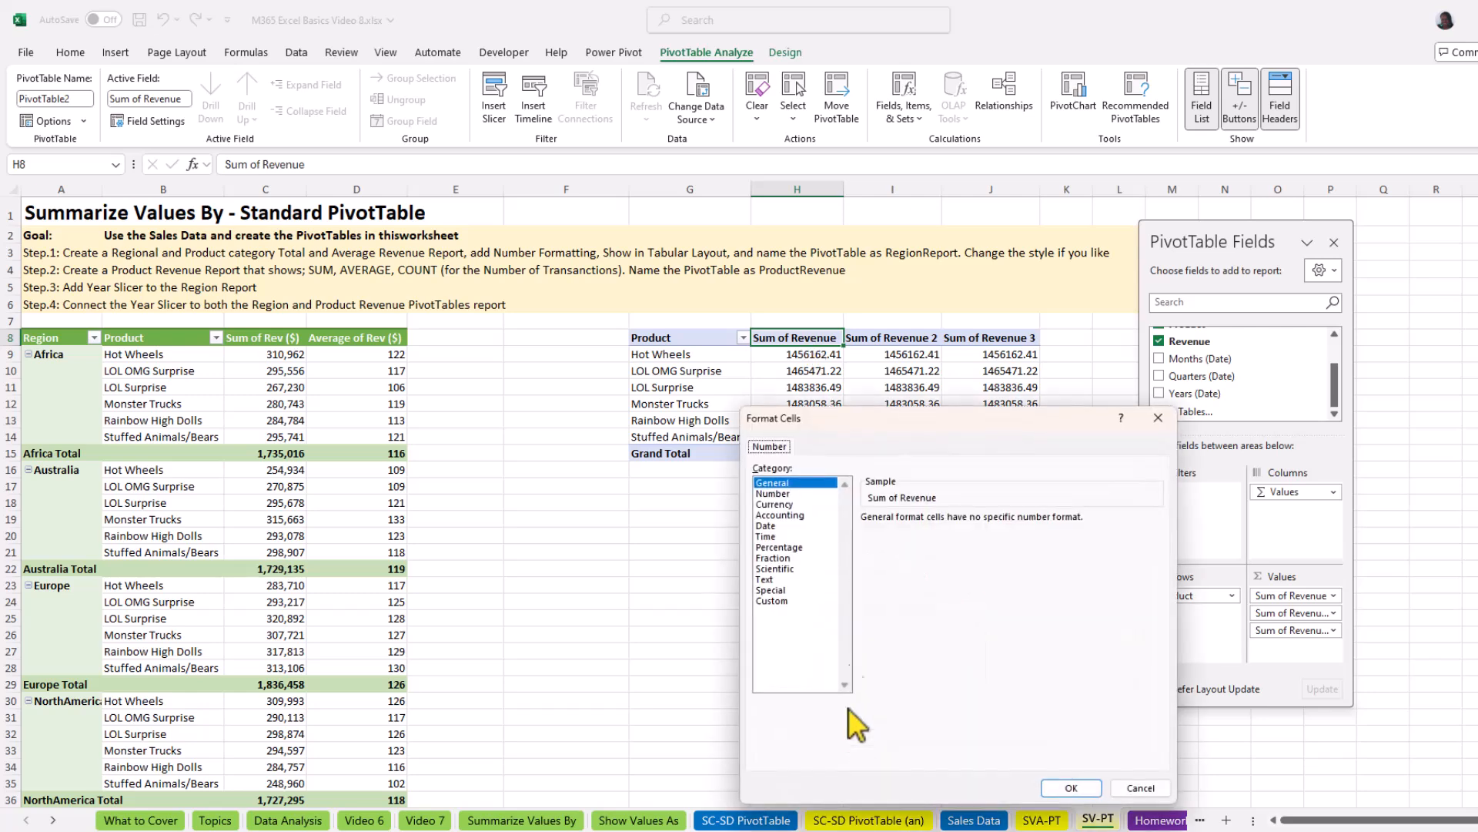
pyautogui.click(778, 493)
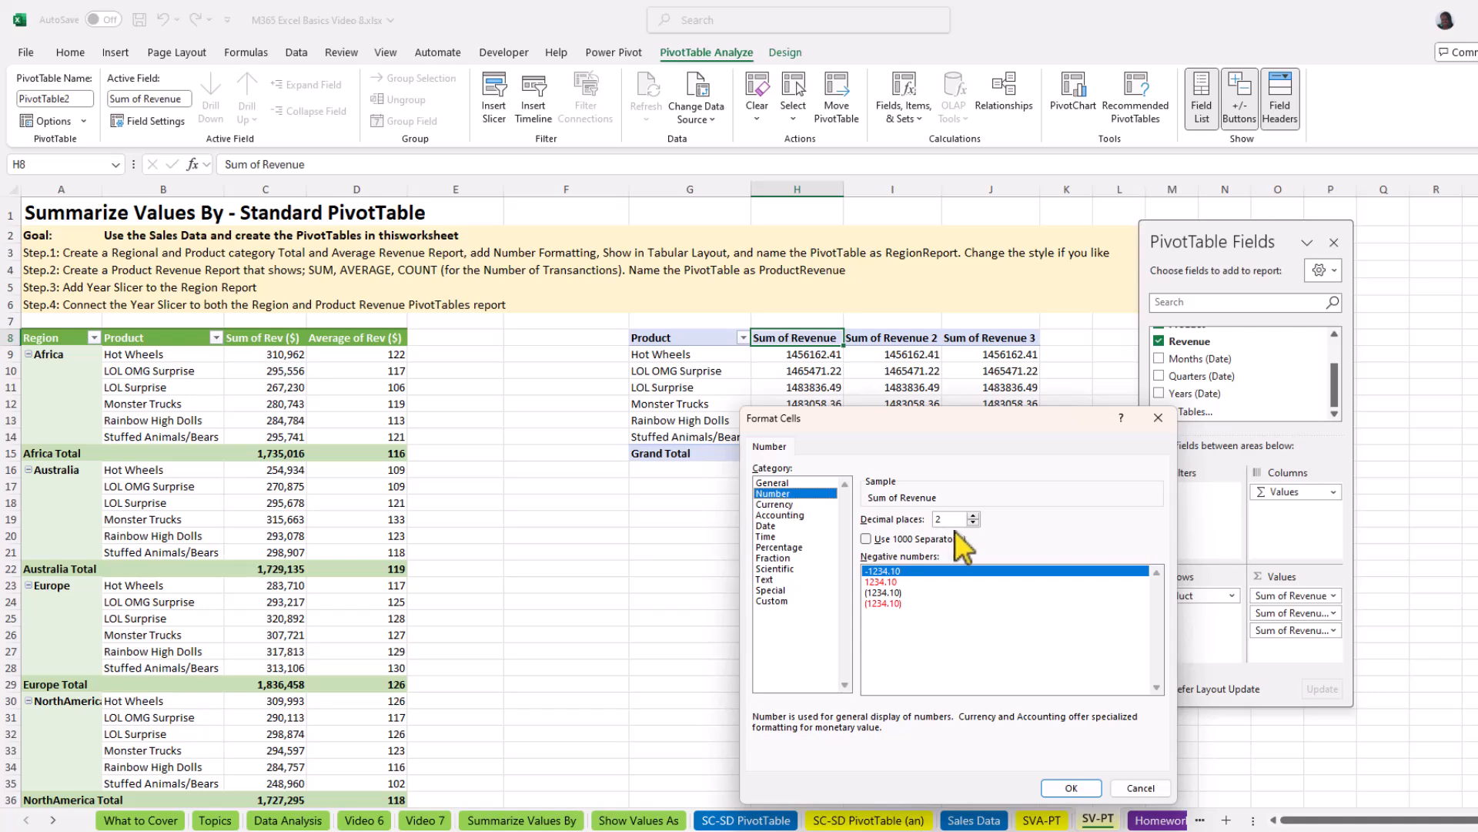
pyautogui.click(866, 538)
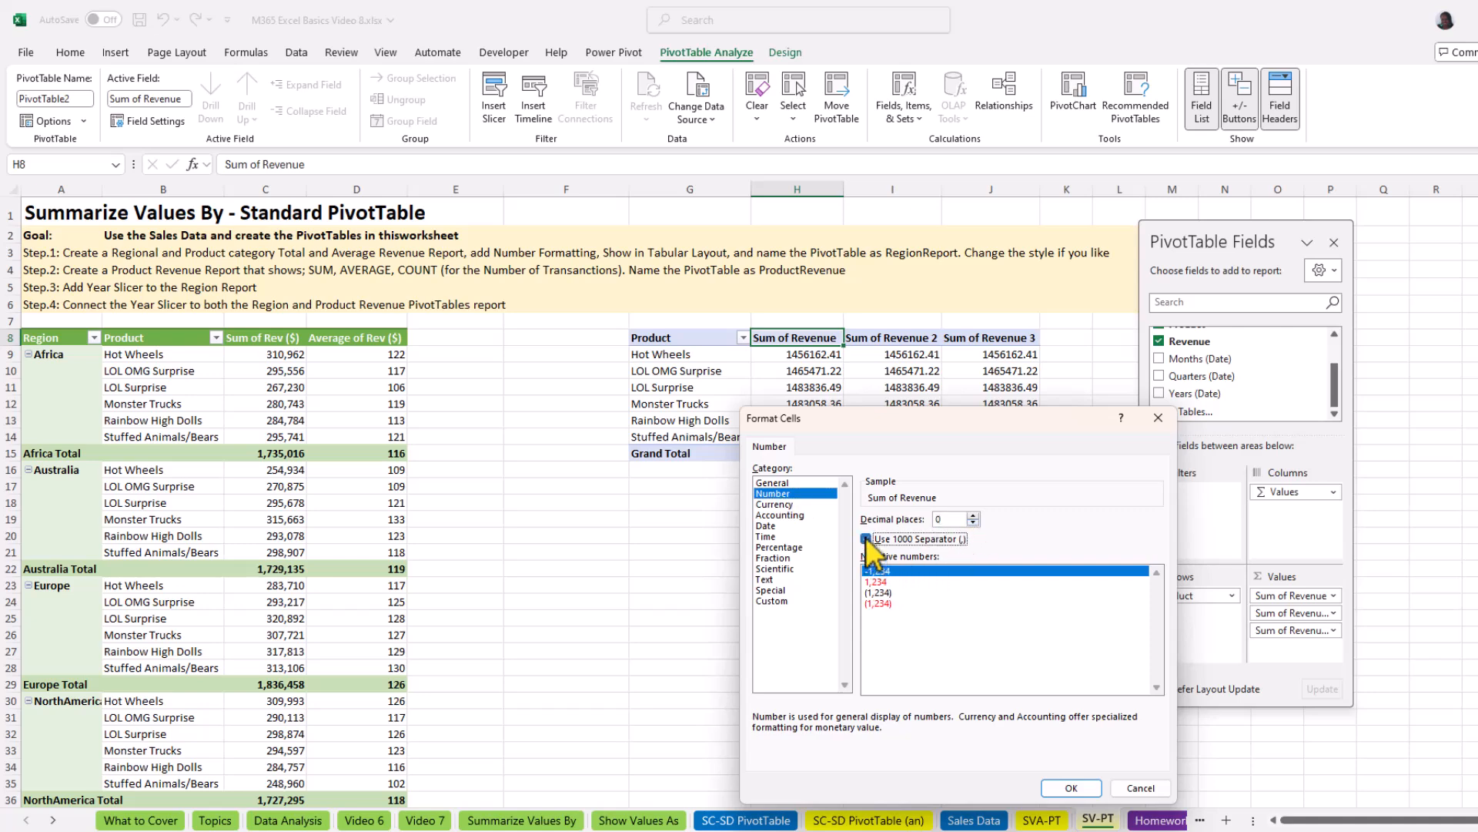
pyautogui.click(1072, 787)
# Set the first revenue field's custom name to "Sum of Rev ($)" and apply its field settings
pyautogui.click(951, 531)
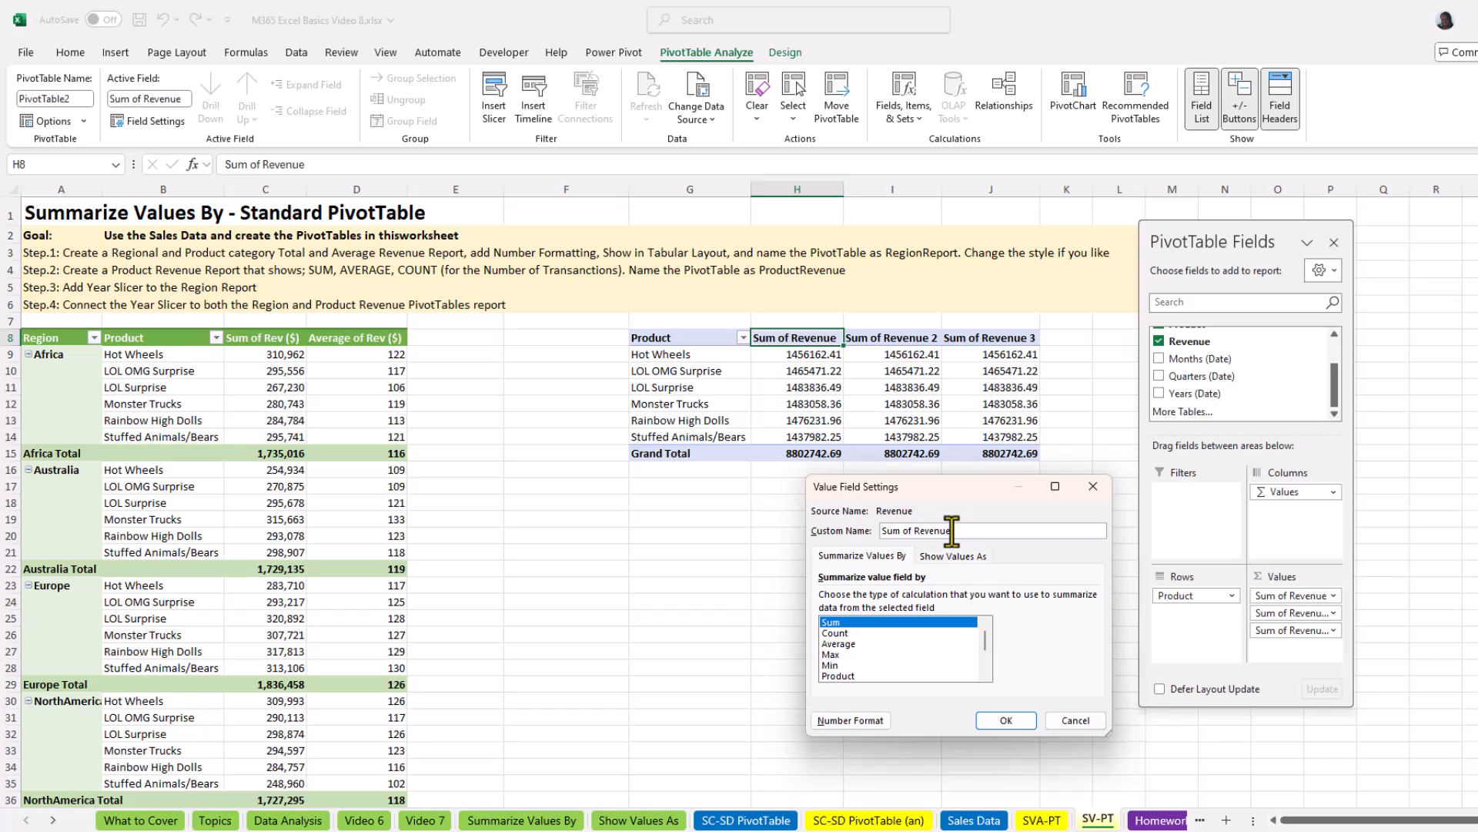
pyautogui.press('BackSpace')
pyautogui.press('BackSpace')
pyautogui.write('($)')
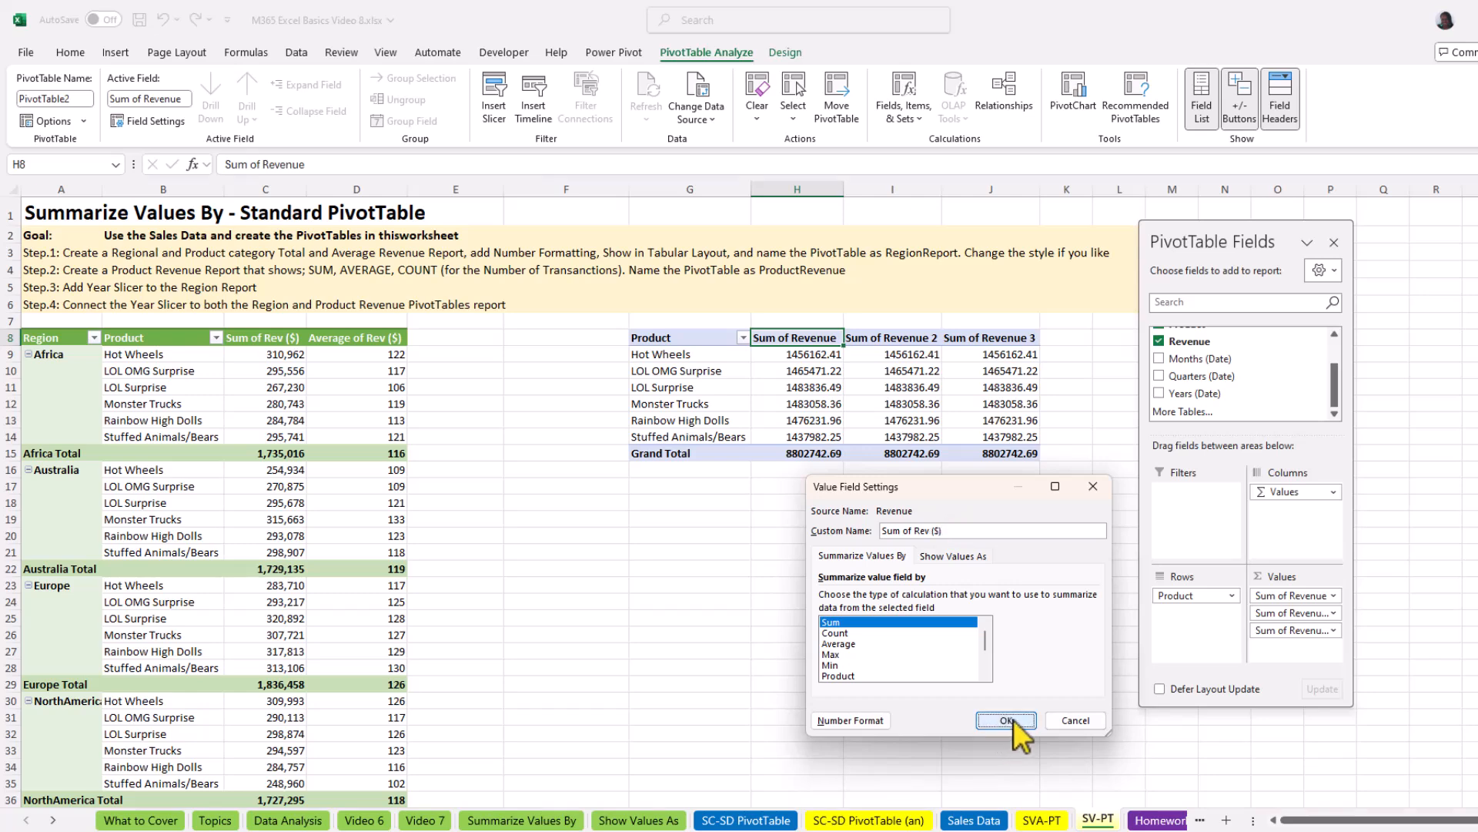
pyautogui.click(1005, 720)
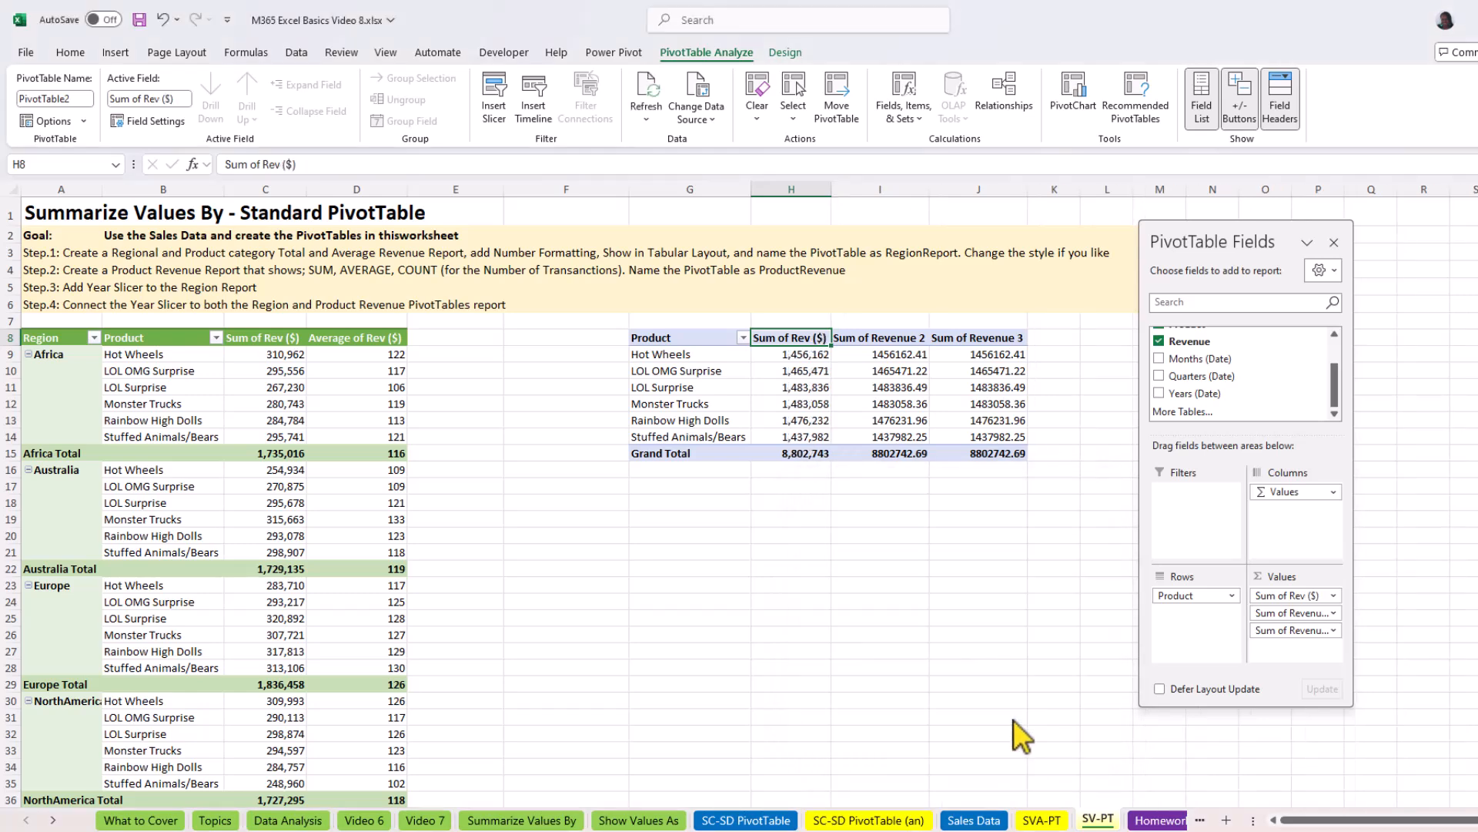
# Summarize the product report's second revenue field by Average and set its custom name to "Average of Rev ($)"
pyautogui.click(893, 338)
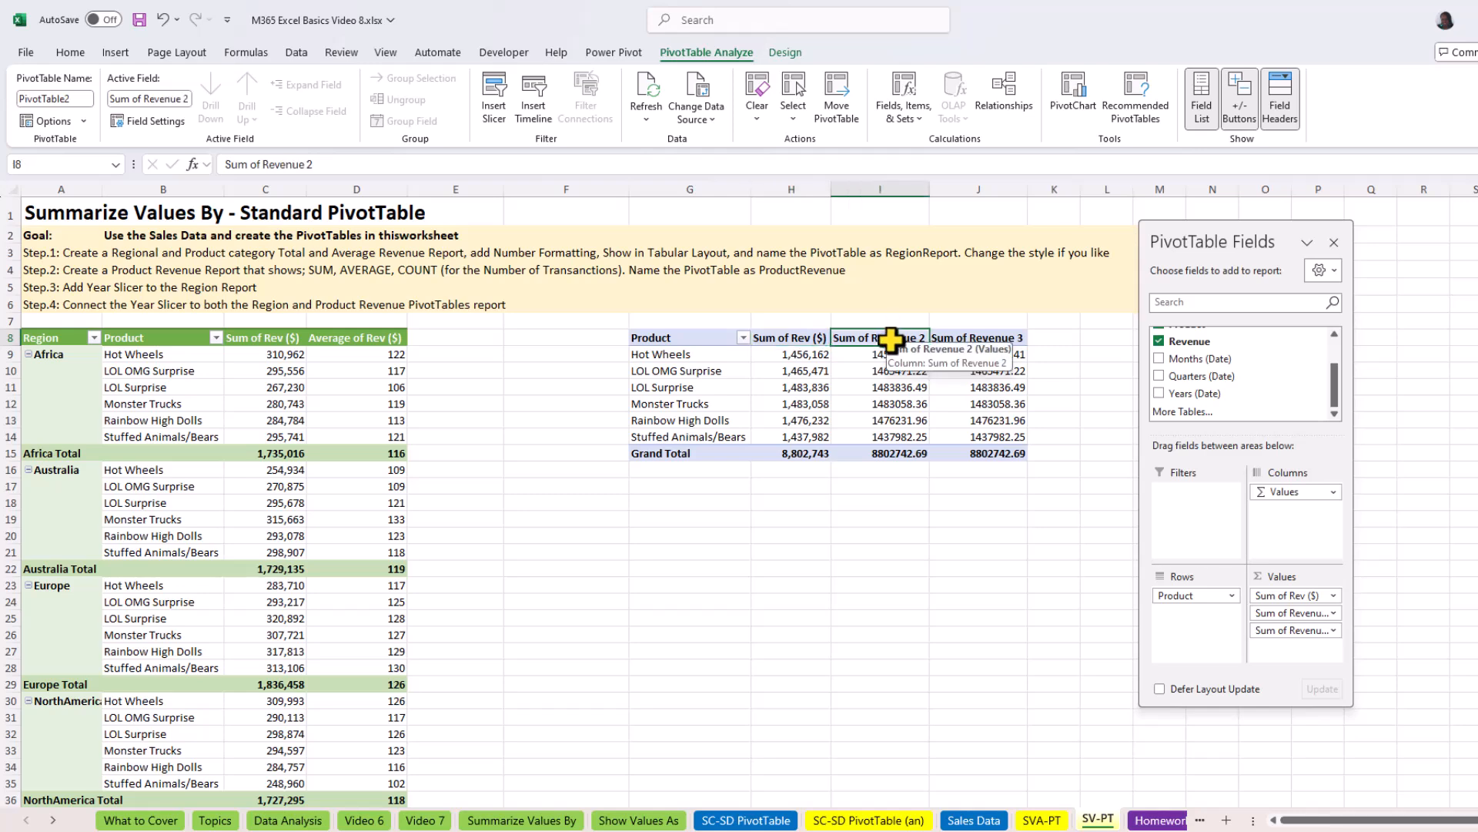
pyautogui.doubleClick(888, 338)
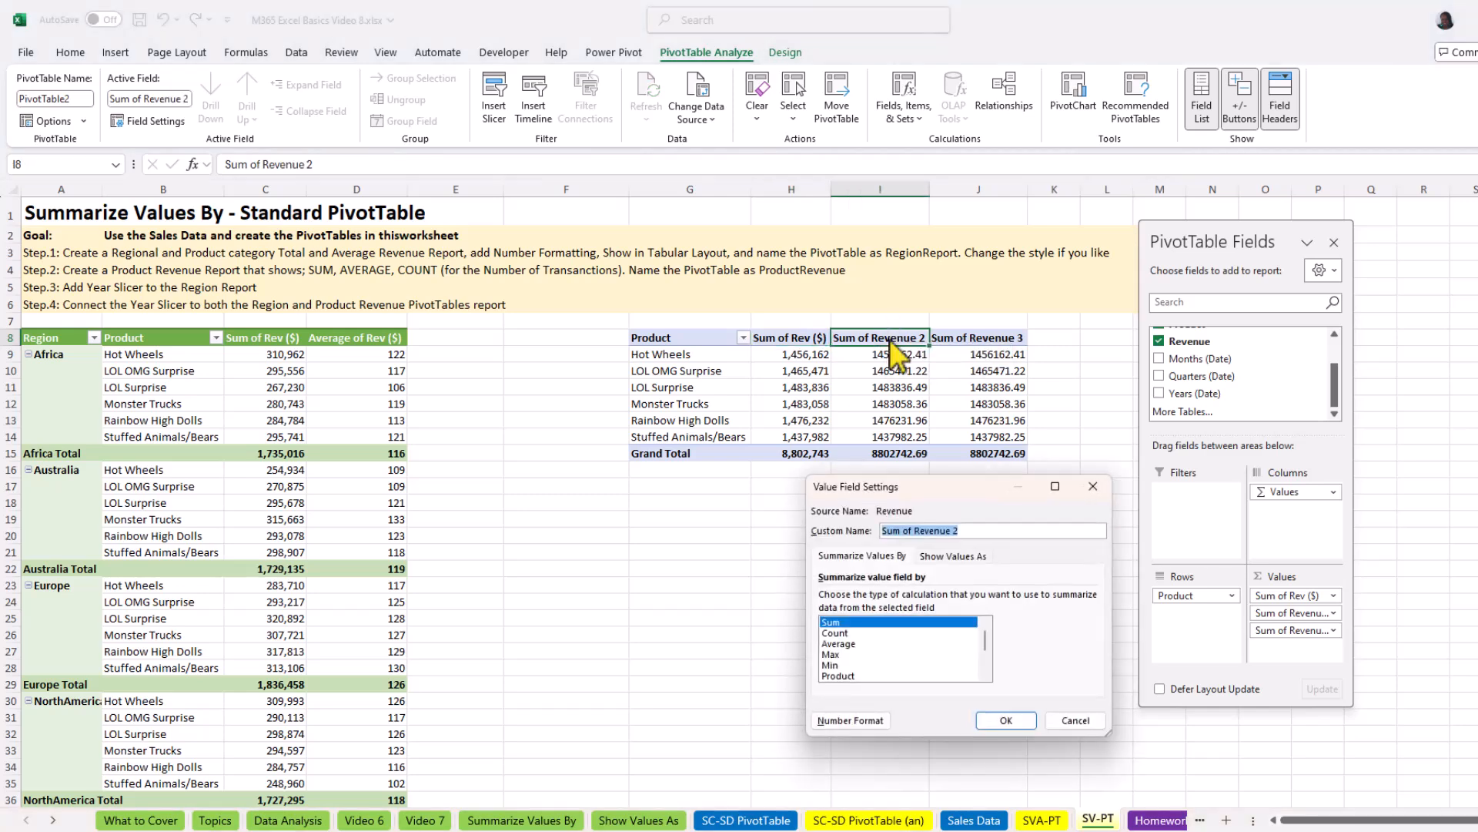
pyautogui.click(839, 644)
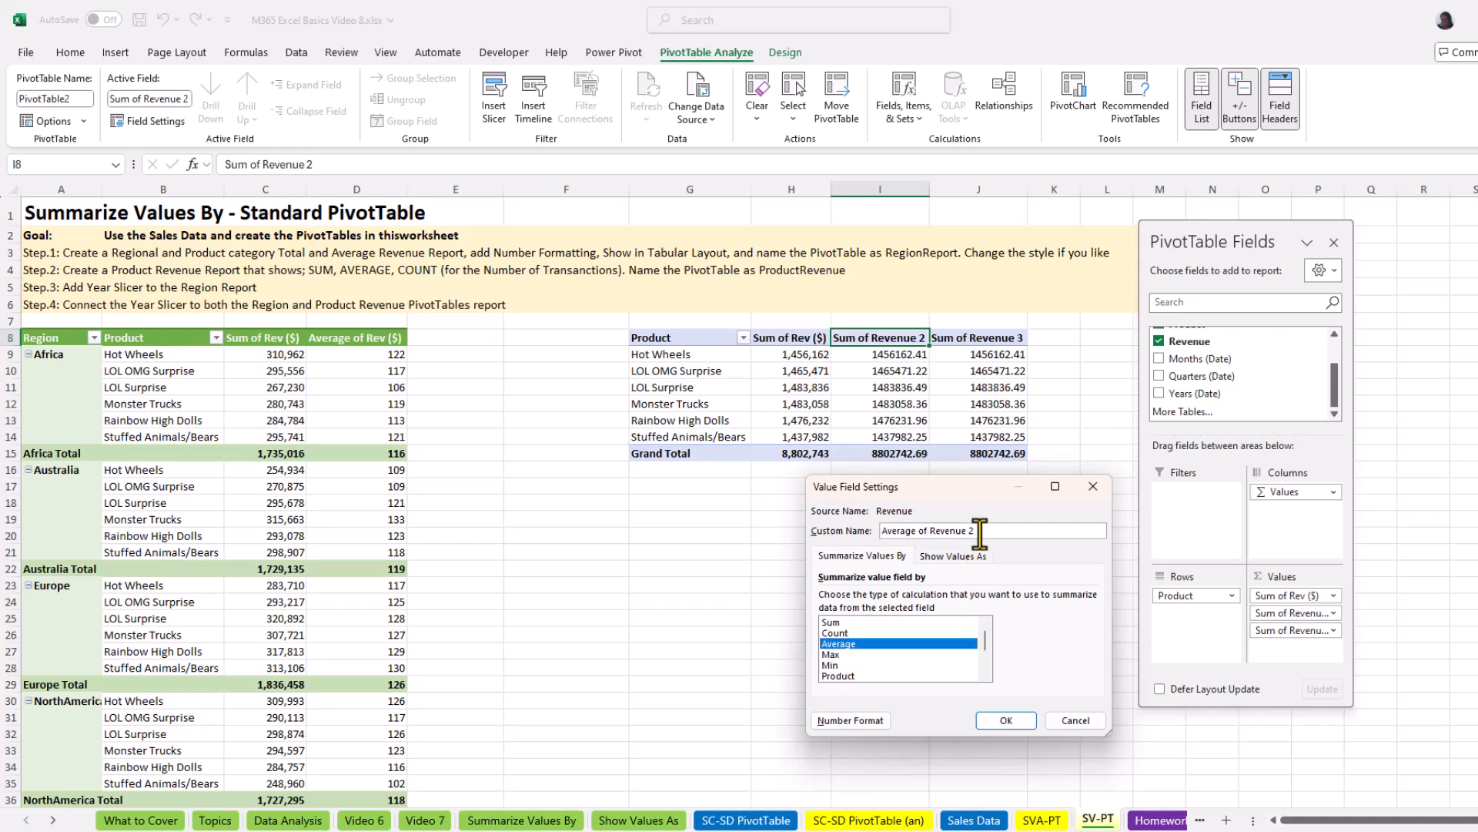
pyautogui.press('BackSpace')
pyautogui.press('BackSpace')
pyautogui.press('BackSpace')
pyautogui.press('BackSpace')
pyautogui.write('($)')
# Format the product report's average revenue field as Number with 0 decimal places and a 1000 separator
pyautogui.click(860, 722)
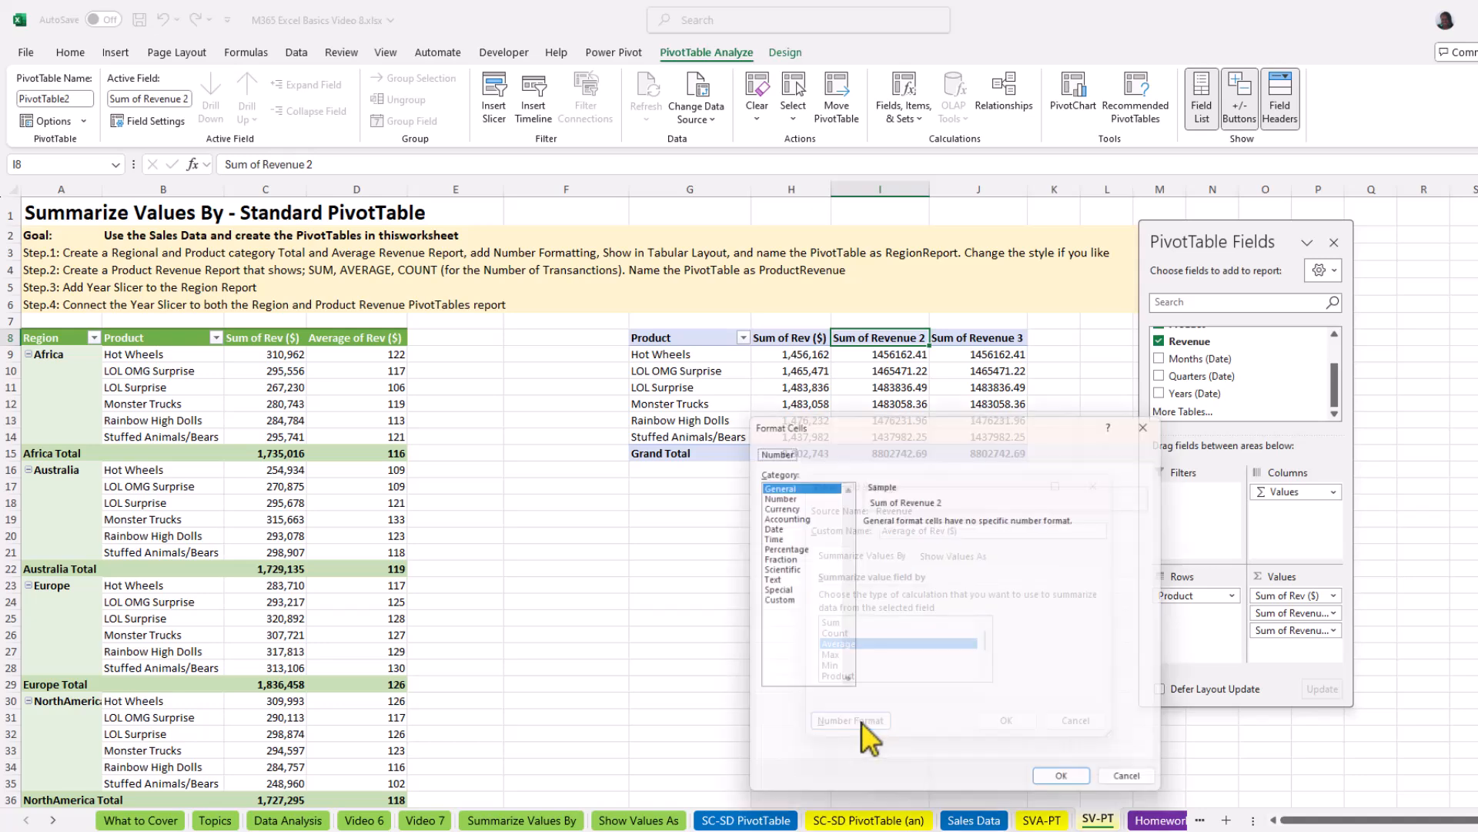
pyautogui.click(779, 493)
pyautogui.click(974, 523)
pyautogui.click(974, 522)
pyautogui.click(867, 538)
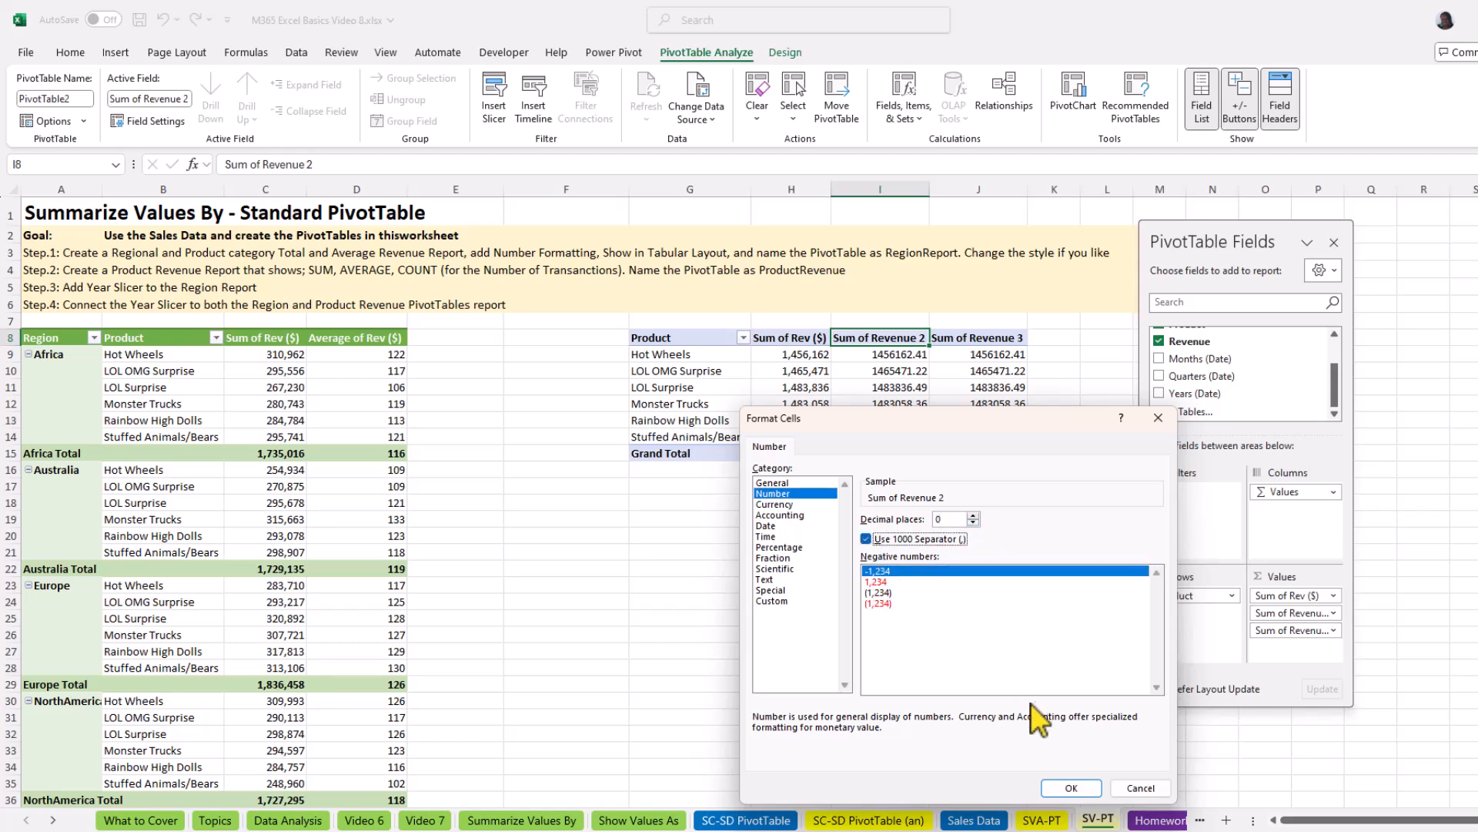
pyautogui.click(1073, 788)
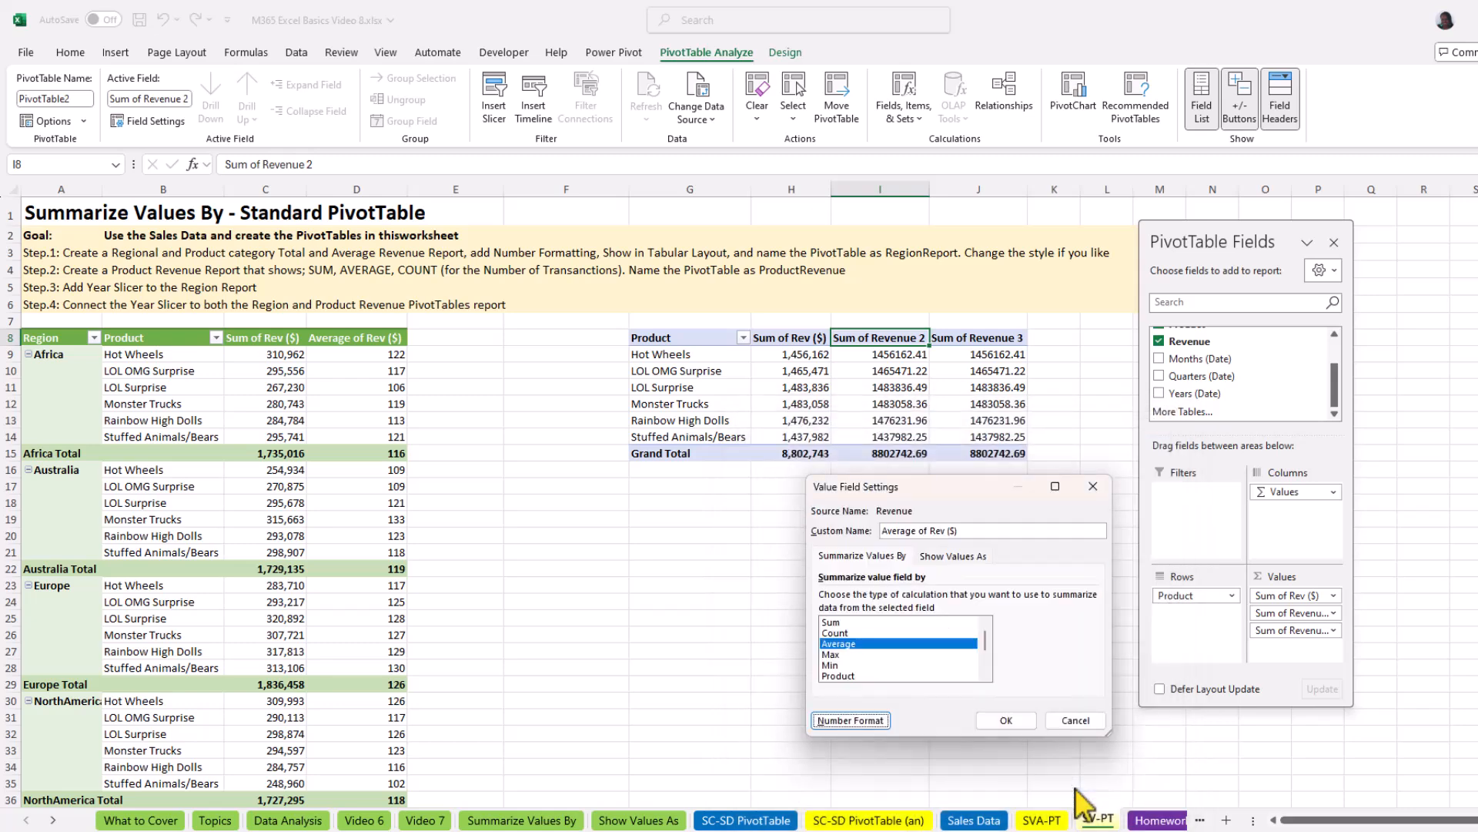
# Apply the average field's settings, and summarize the product report's third revenue field by Count with the custom name "Number of Transactions"
pyautogui.click(1012, 733)
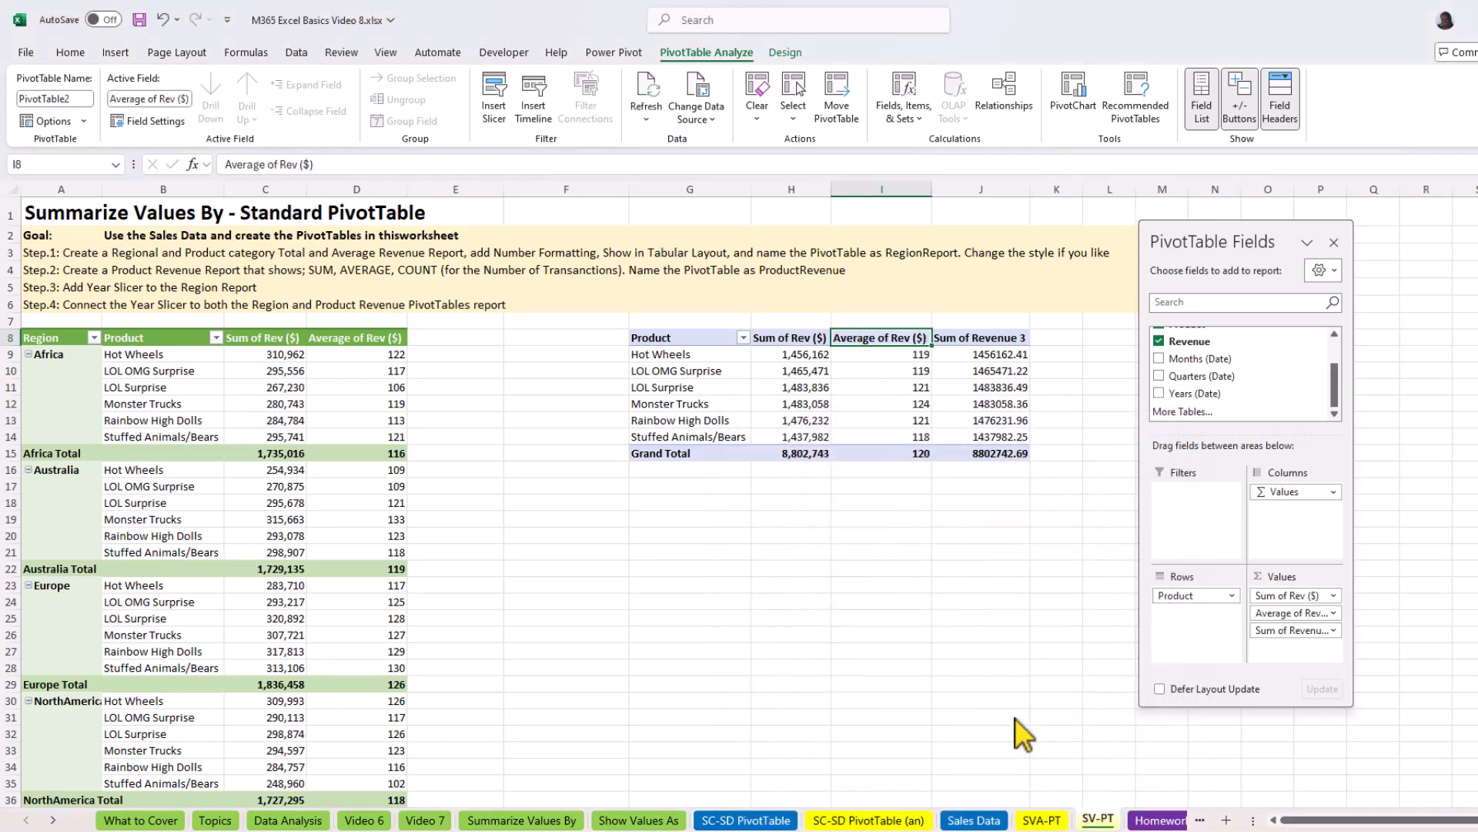
pyautogui.click(993, 336)
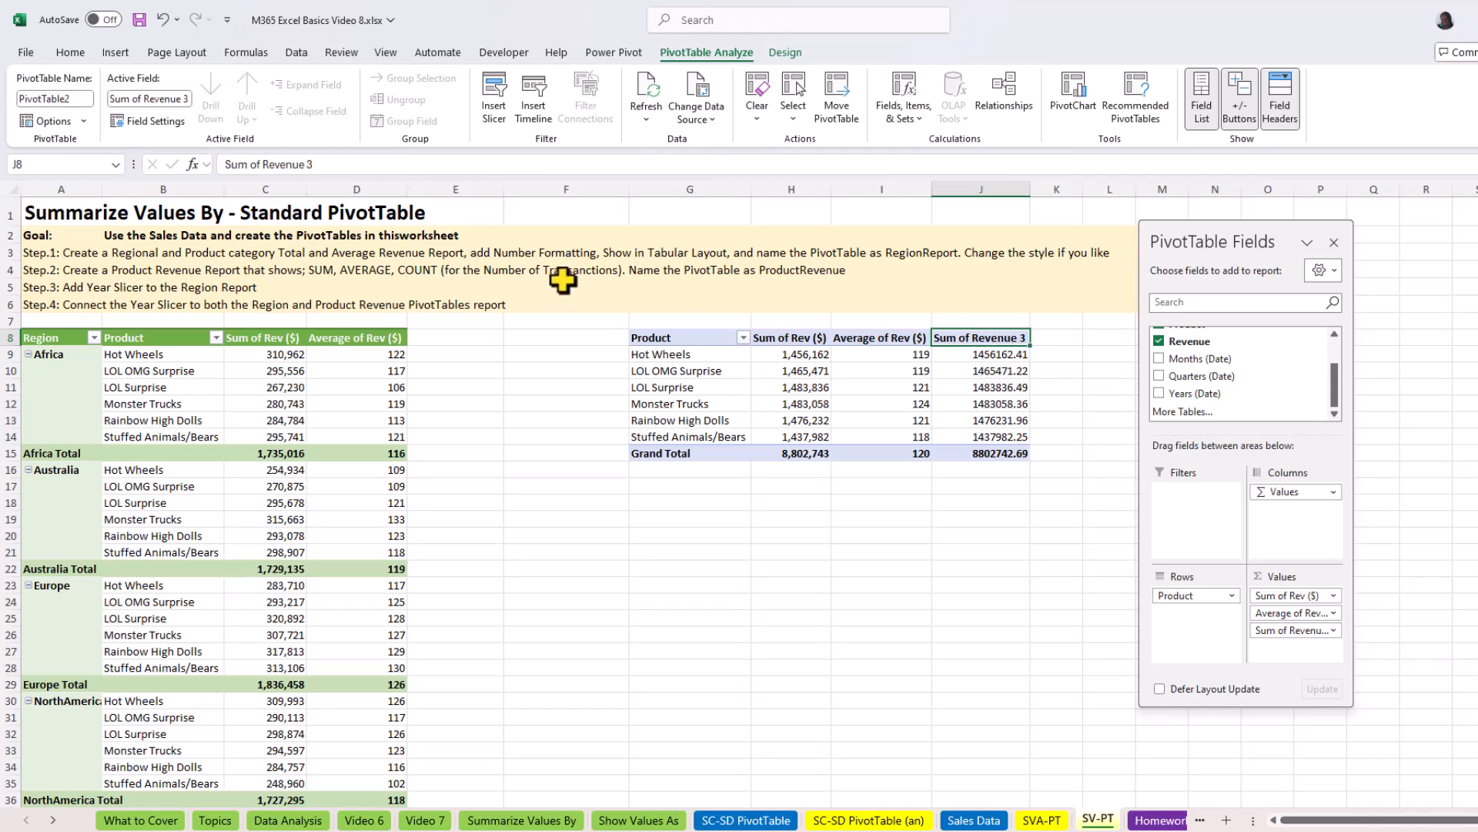
pyautogui.doubleClick(982, 339)
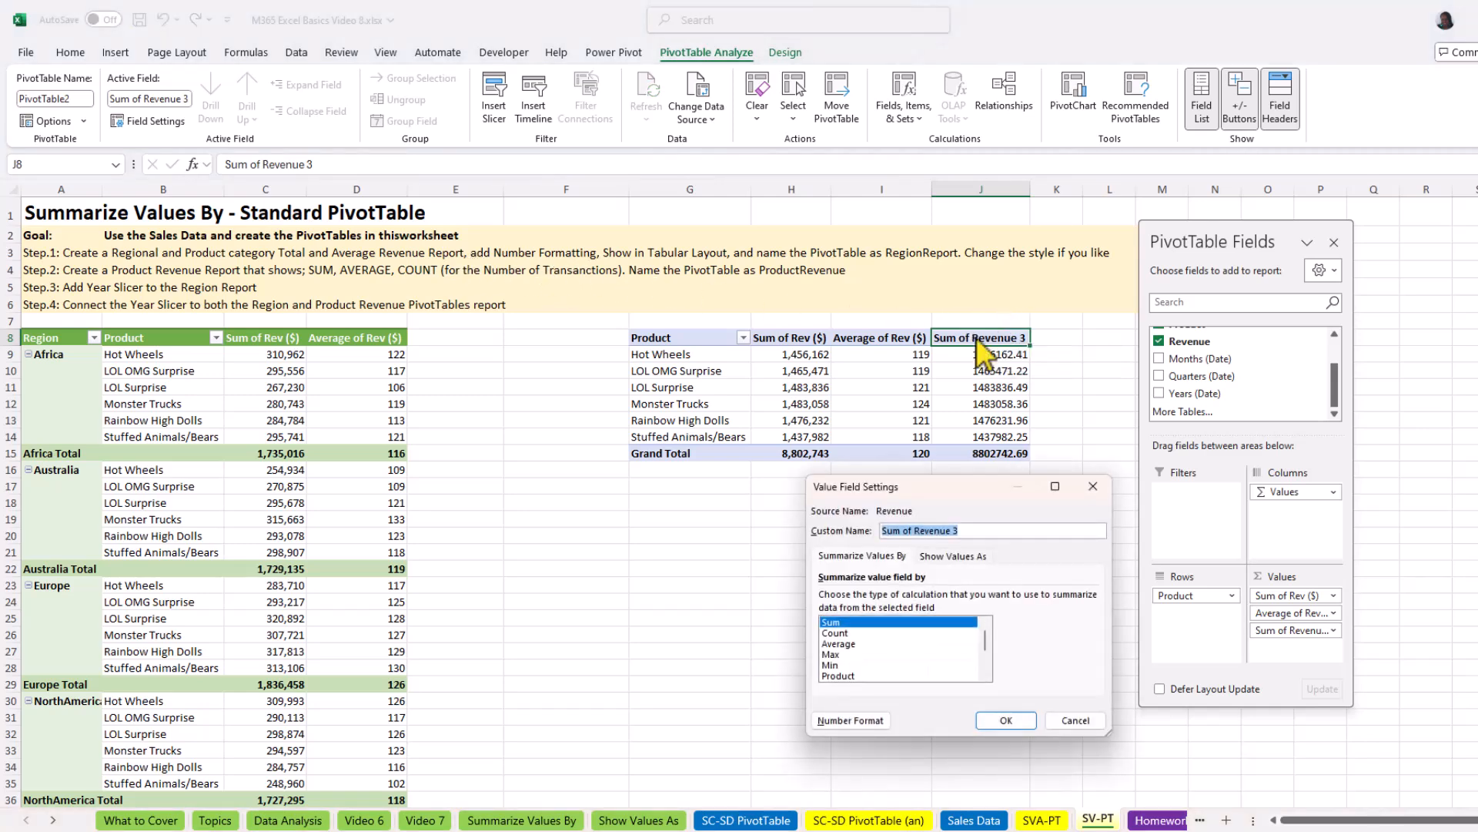
pyautogui.click(844, 633)
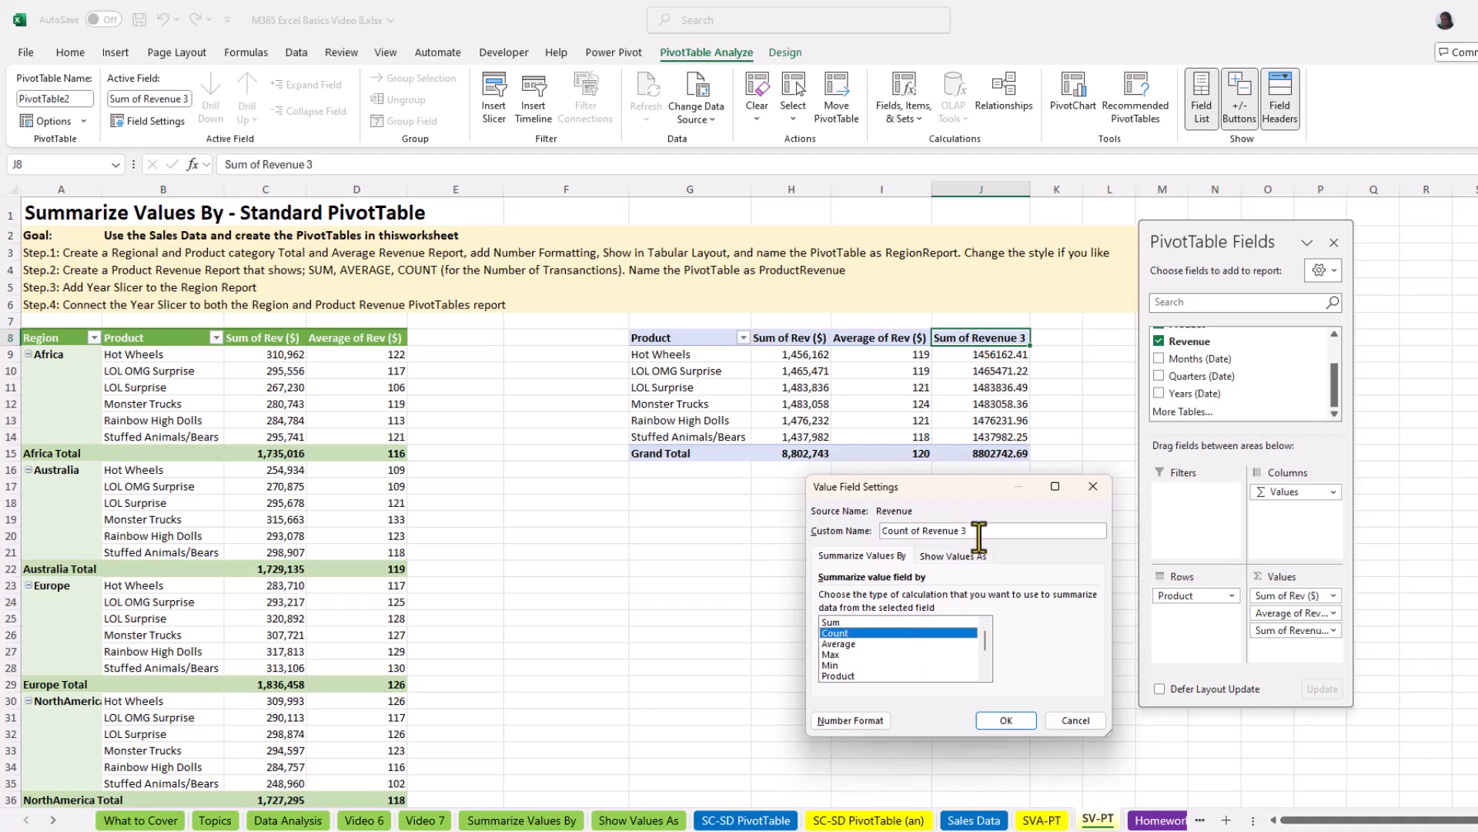
pyautogui.moveTo(982, 530); pyautogui.dragTo(875, 530)
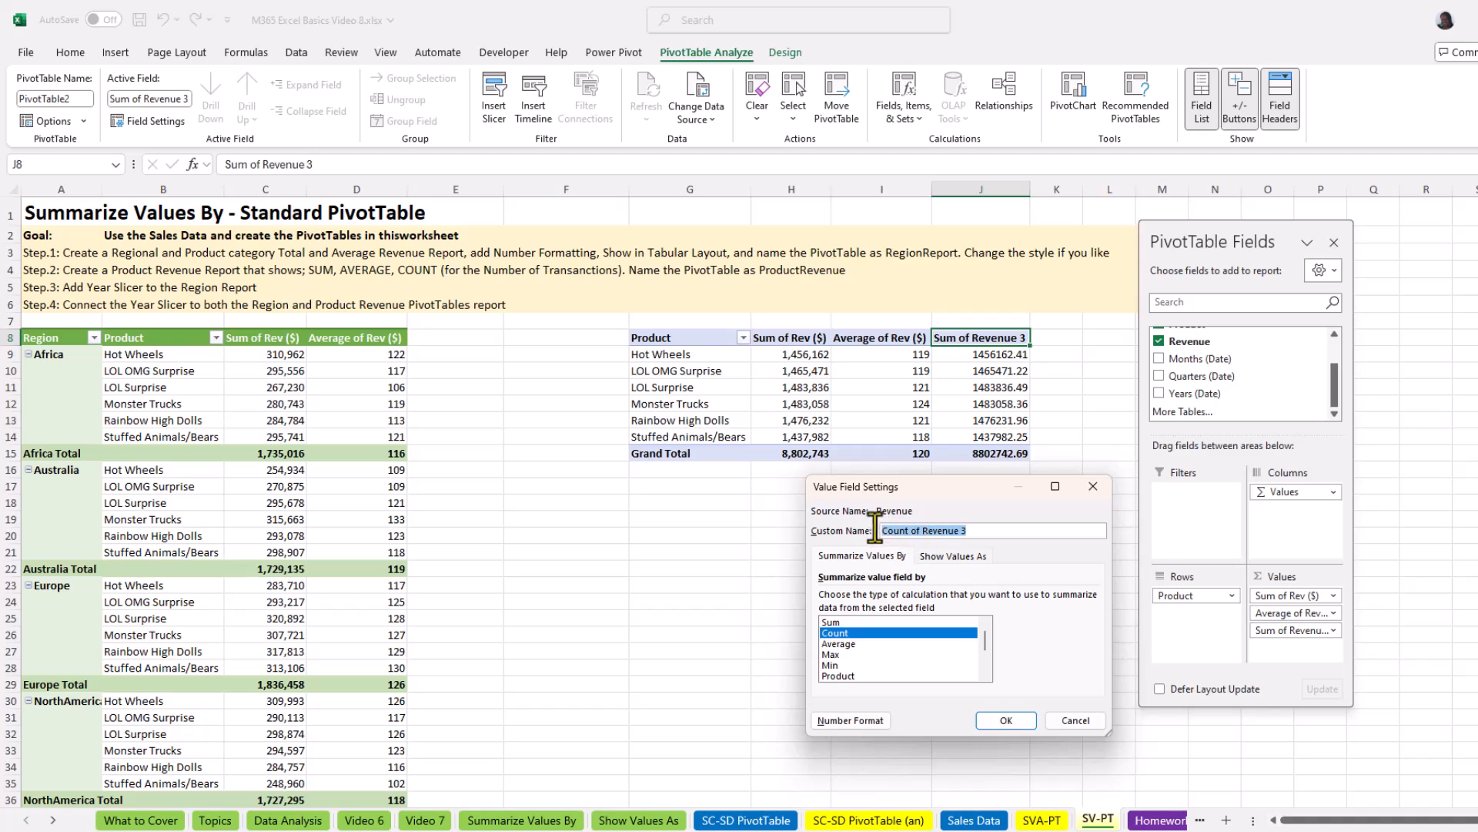
pyautogui.write('Number of Transactions')
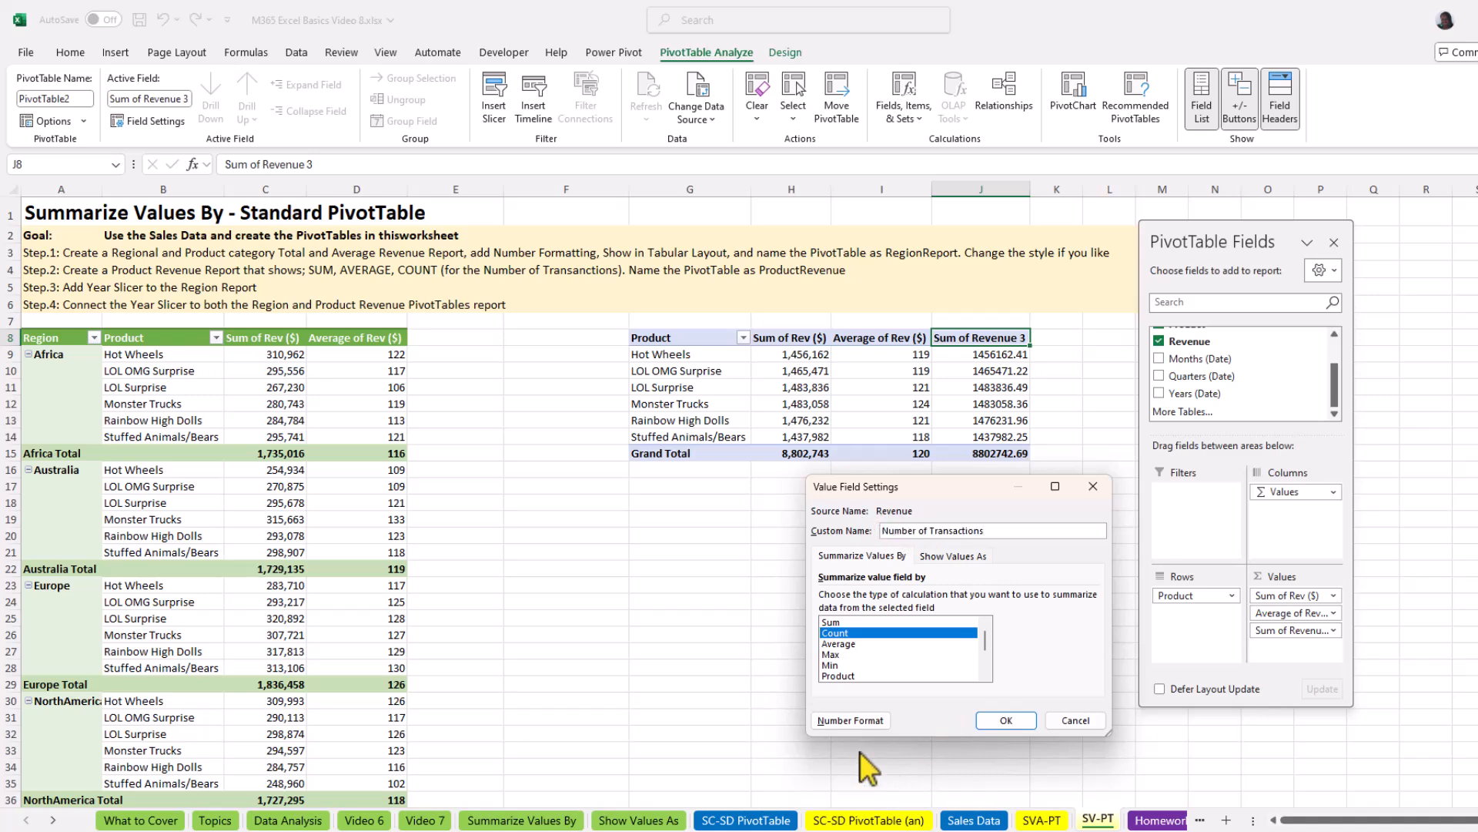
# Format the product report's count field as Number with 0 decimal places and a 1000 separator, and apply its field settings
pyautogui.click(851, 720)
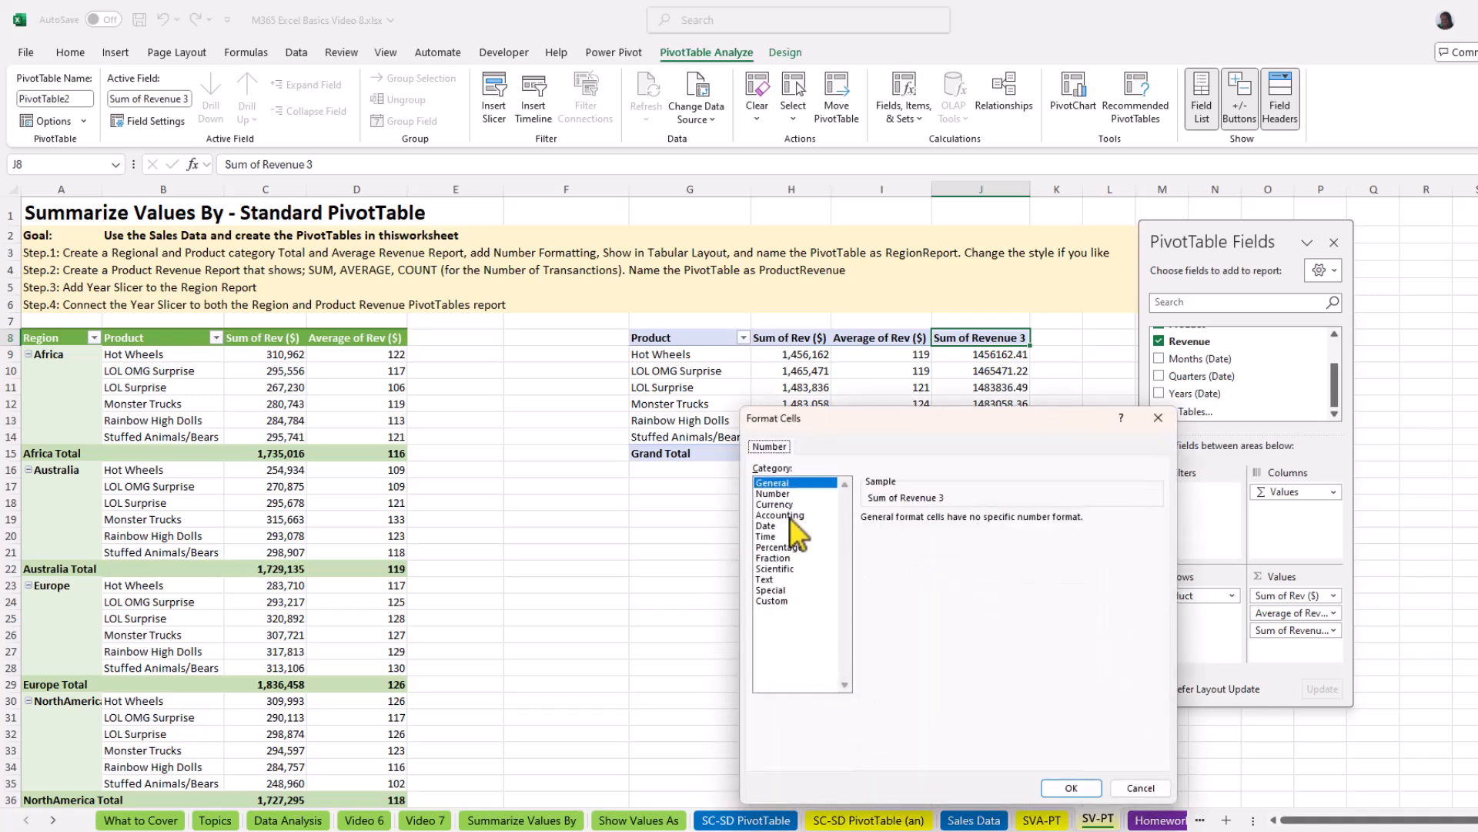
pyautogui.click(773, 493)
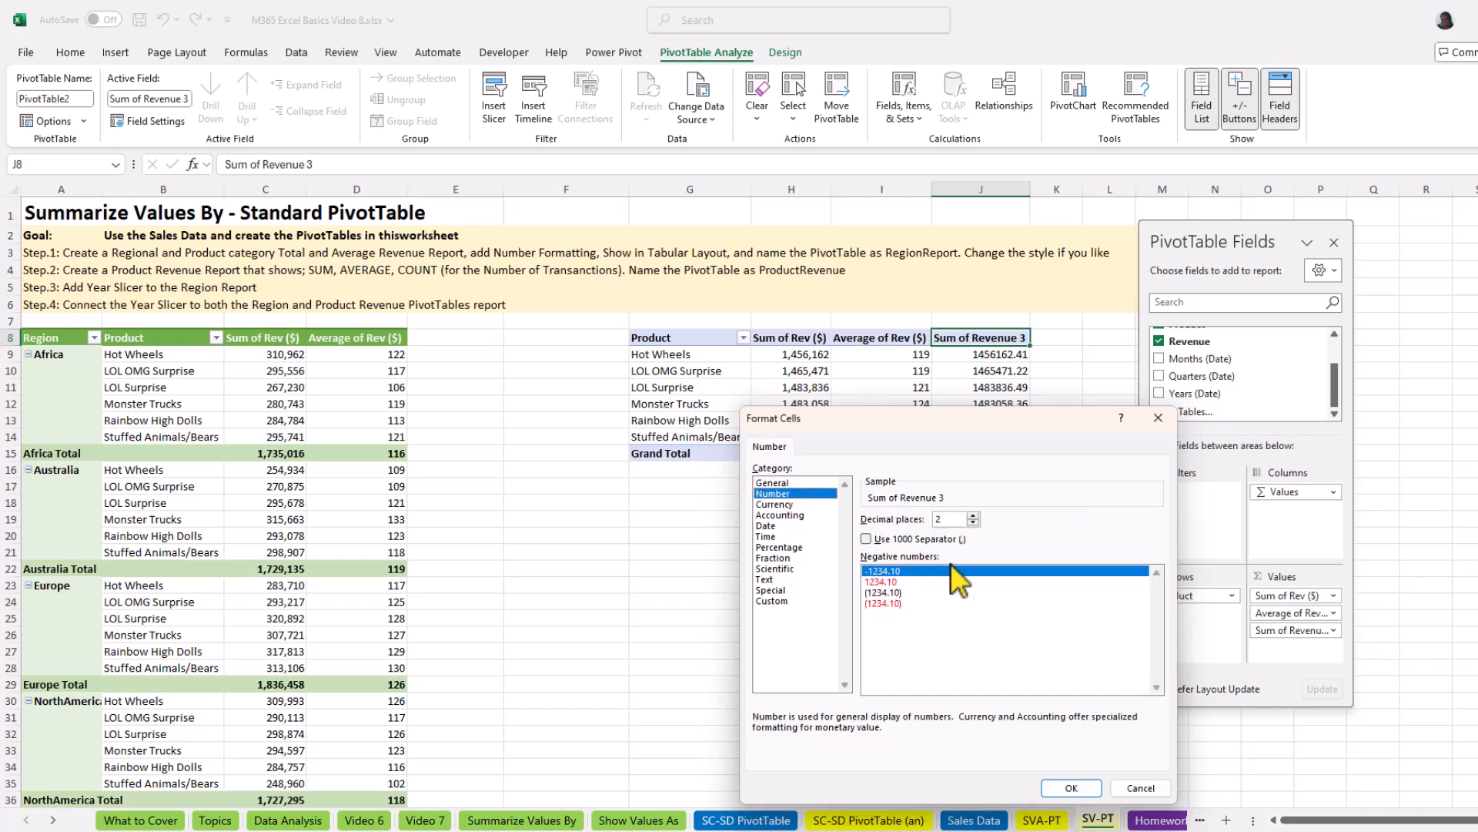
pyautogui.click(974, 523)
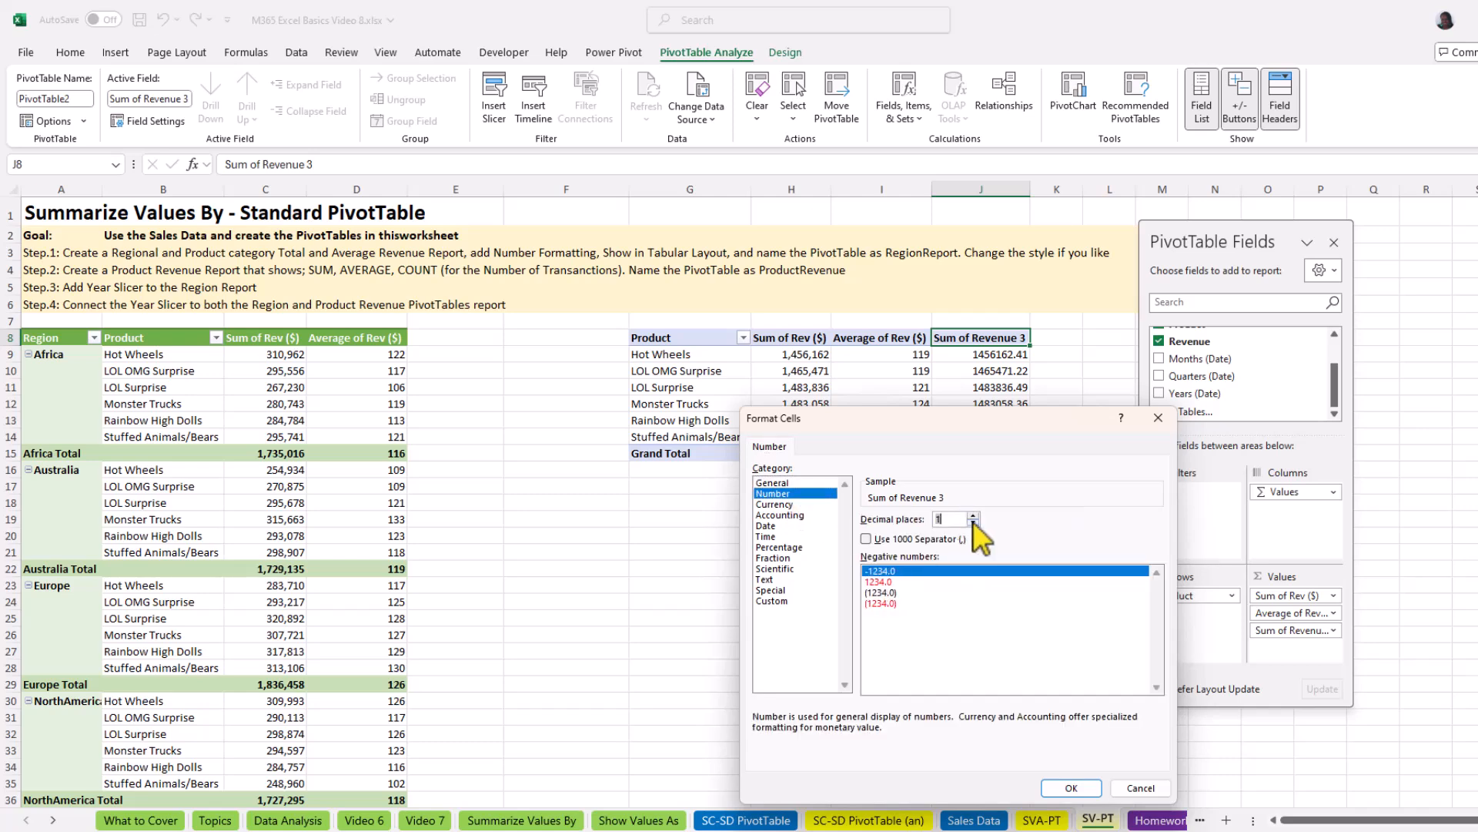
pyautogui.click(866, 539)
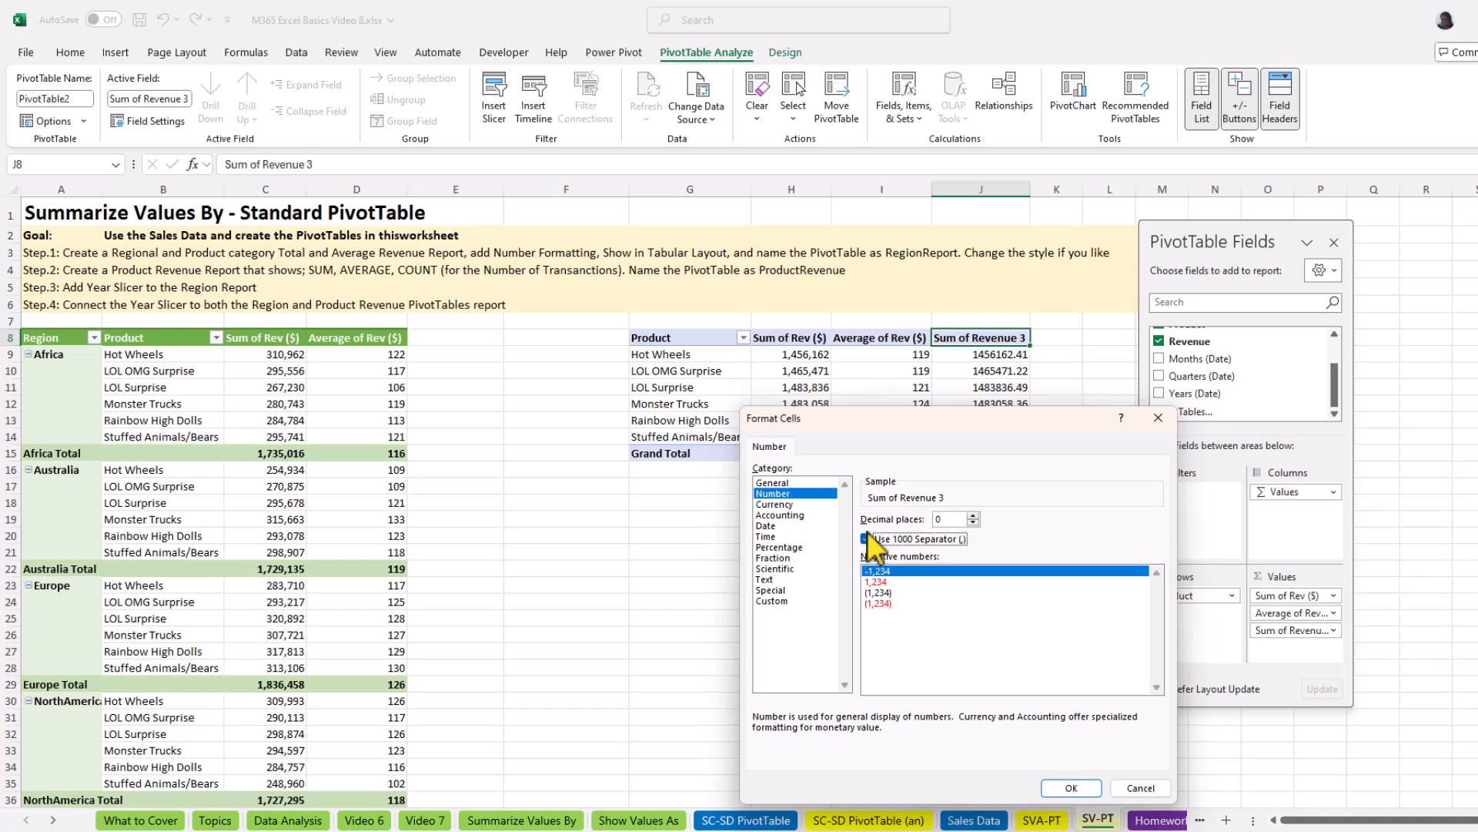
pyautogui.click(1072, 787)
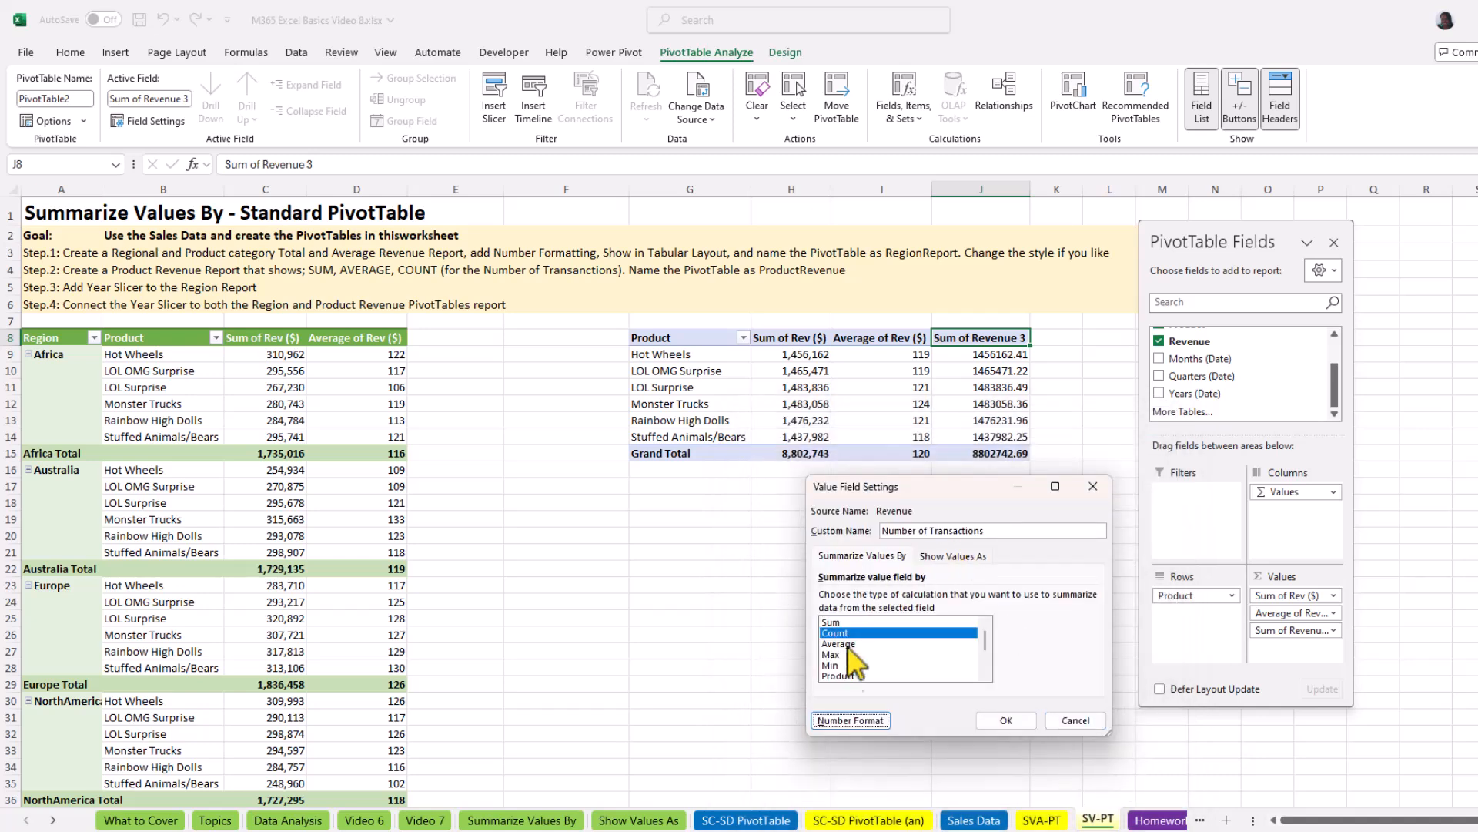
pyautogui.click(1005, 720)
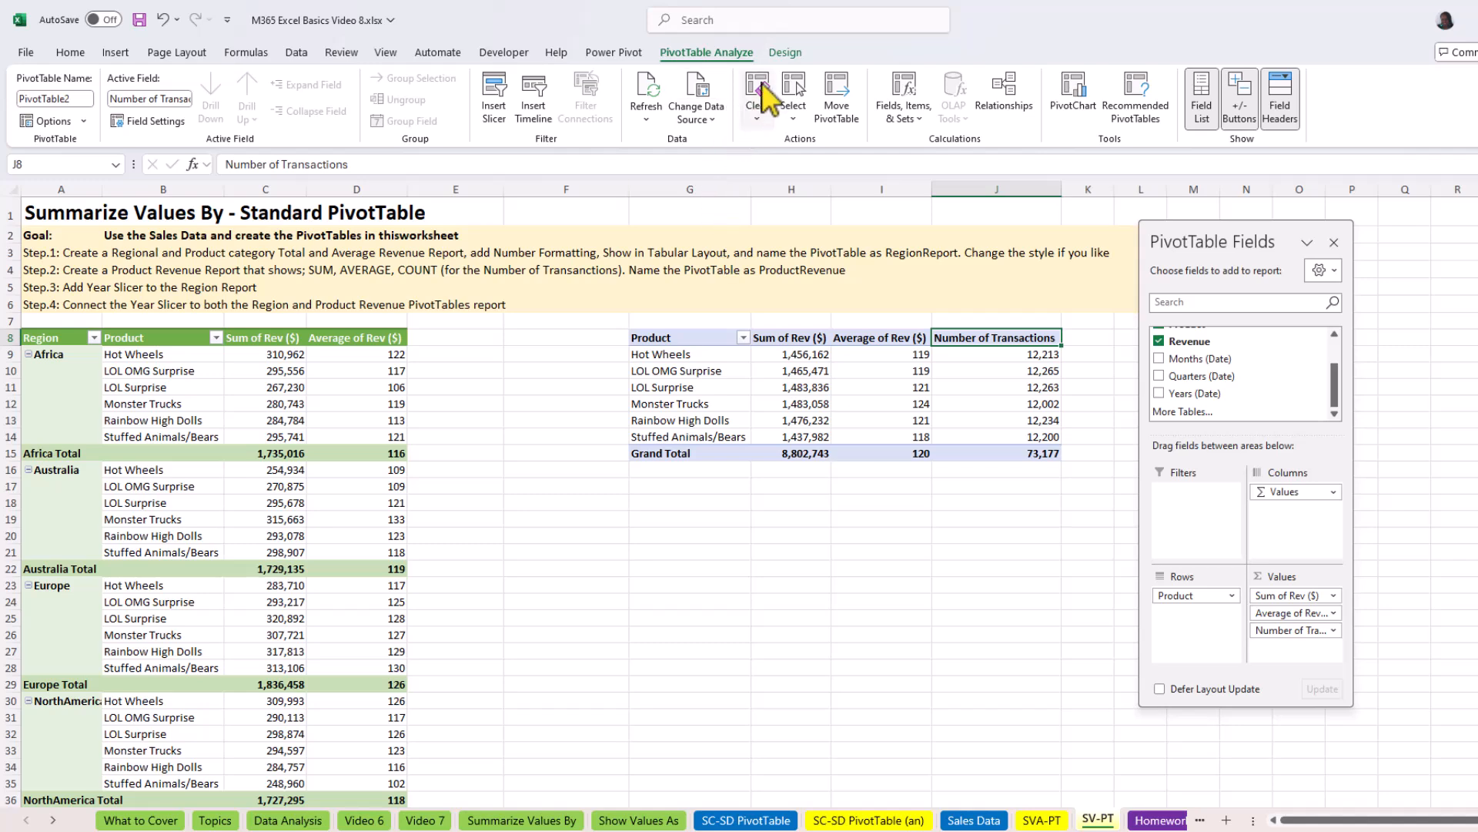
# Apply a green Medium PivotTable style to the product report
pyautogui.click(786, 53)
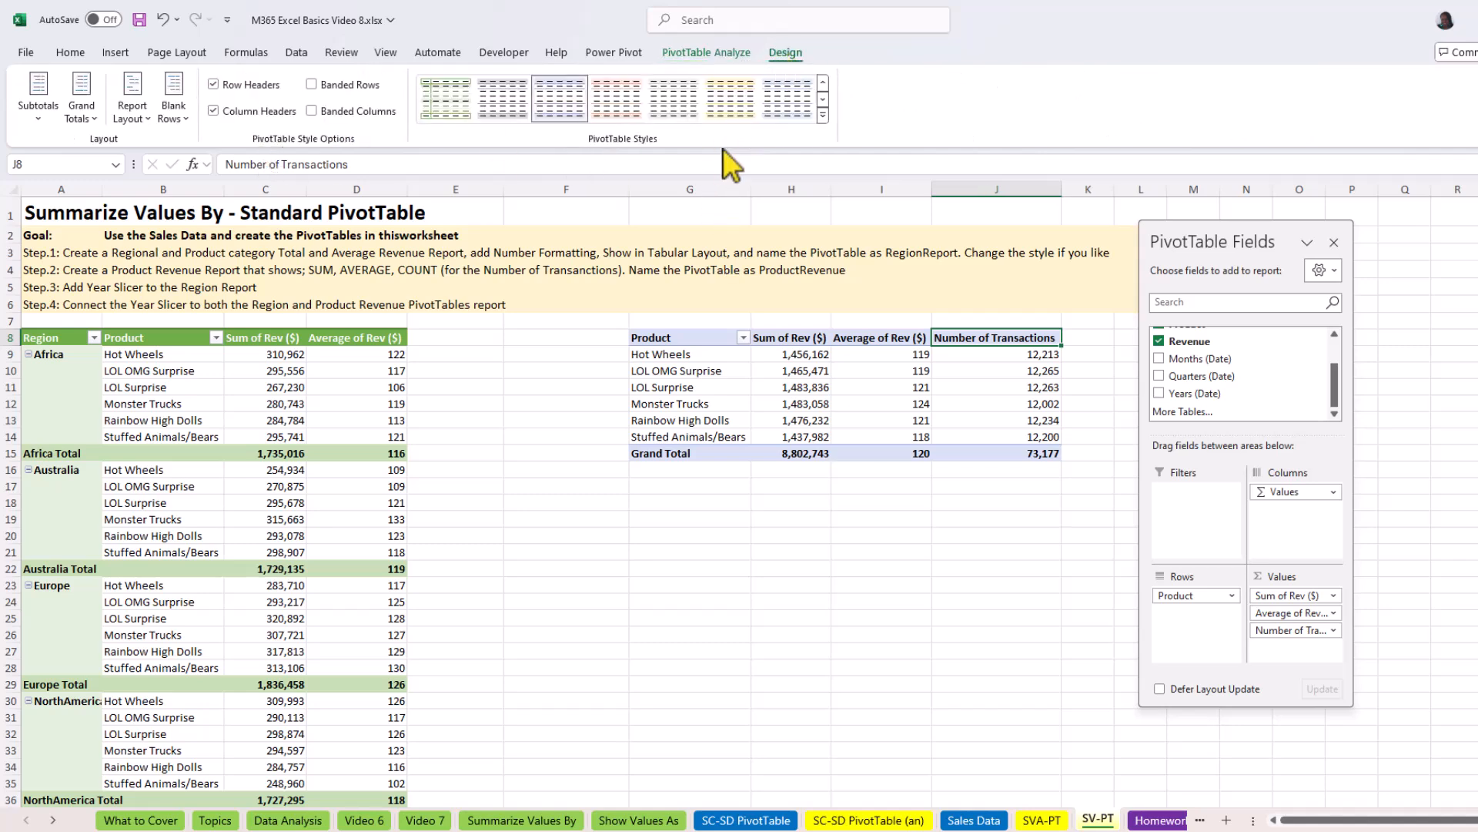
pyautogui.click(822, 113)
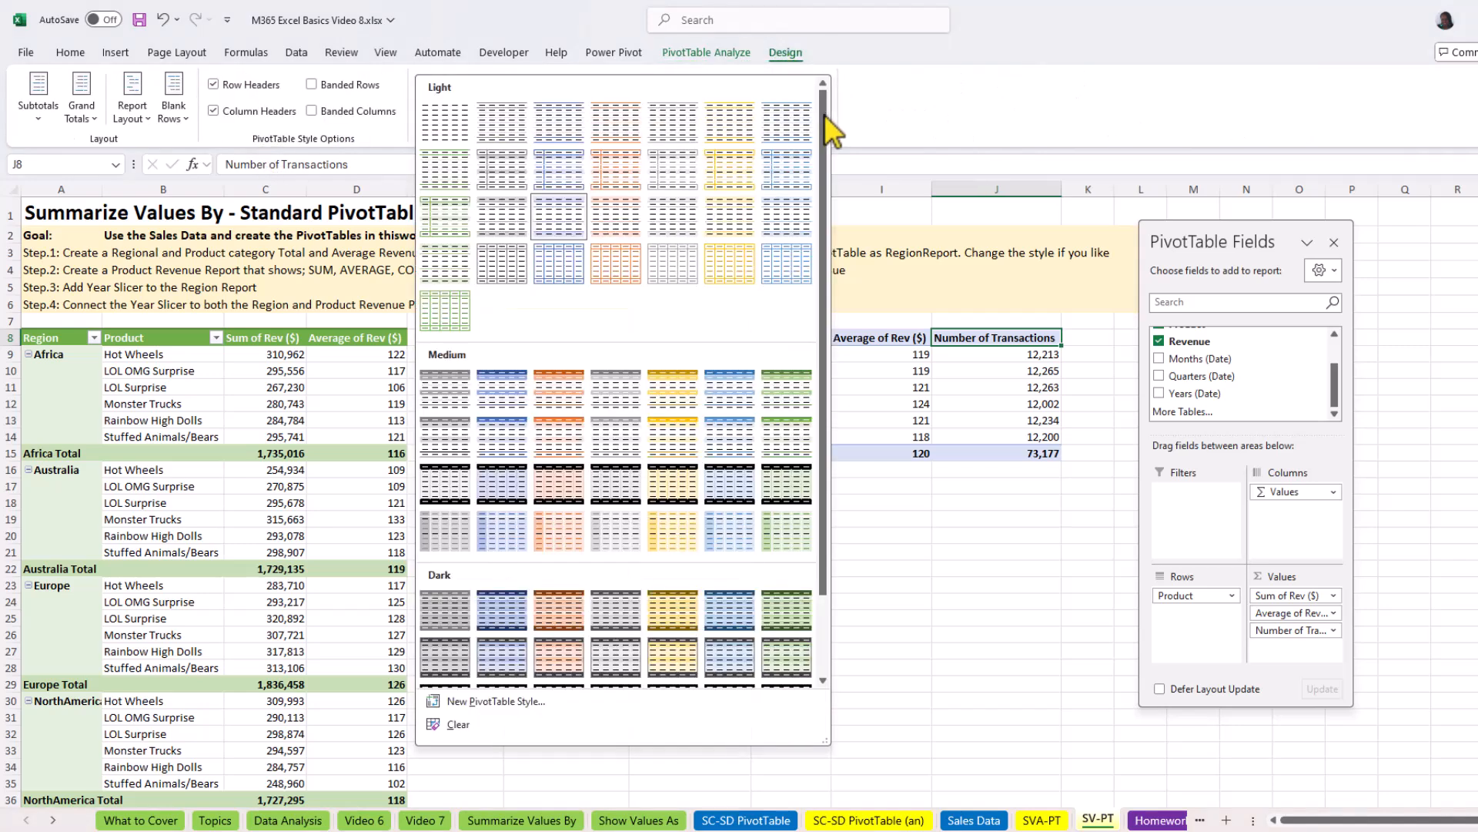
pyautogui.click(782, 437)
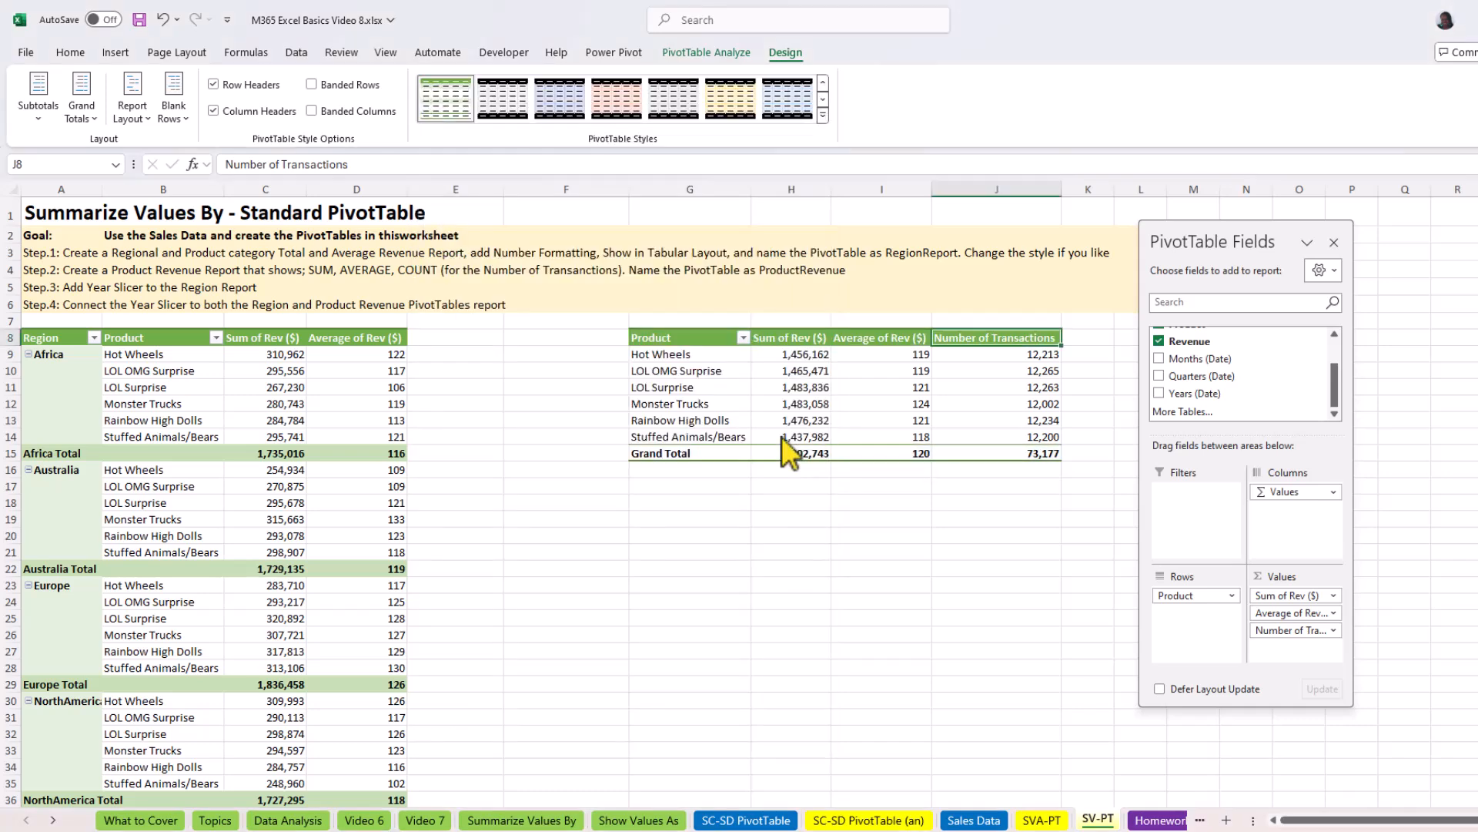
# Name the product report's PivotTable "ProductRevenue"
pyautogui.click(876, 385)
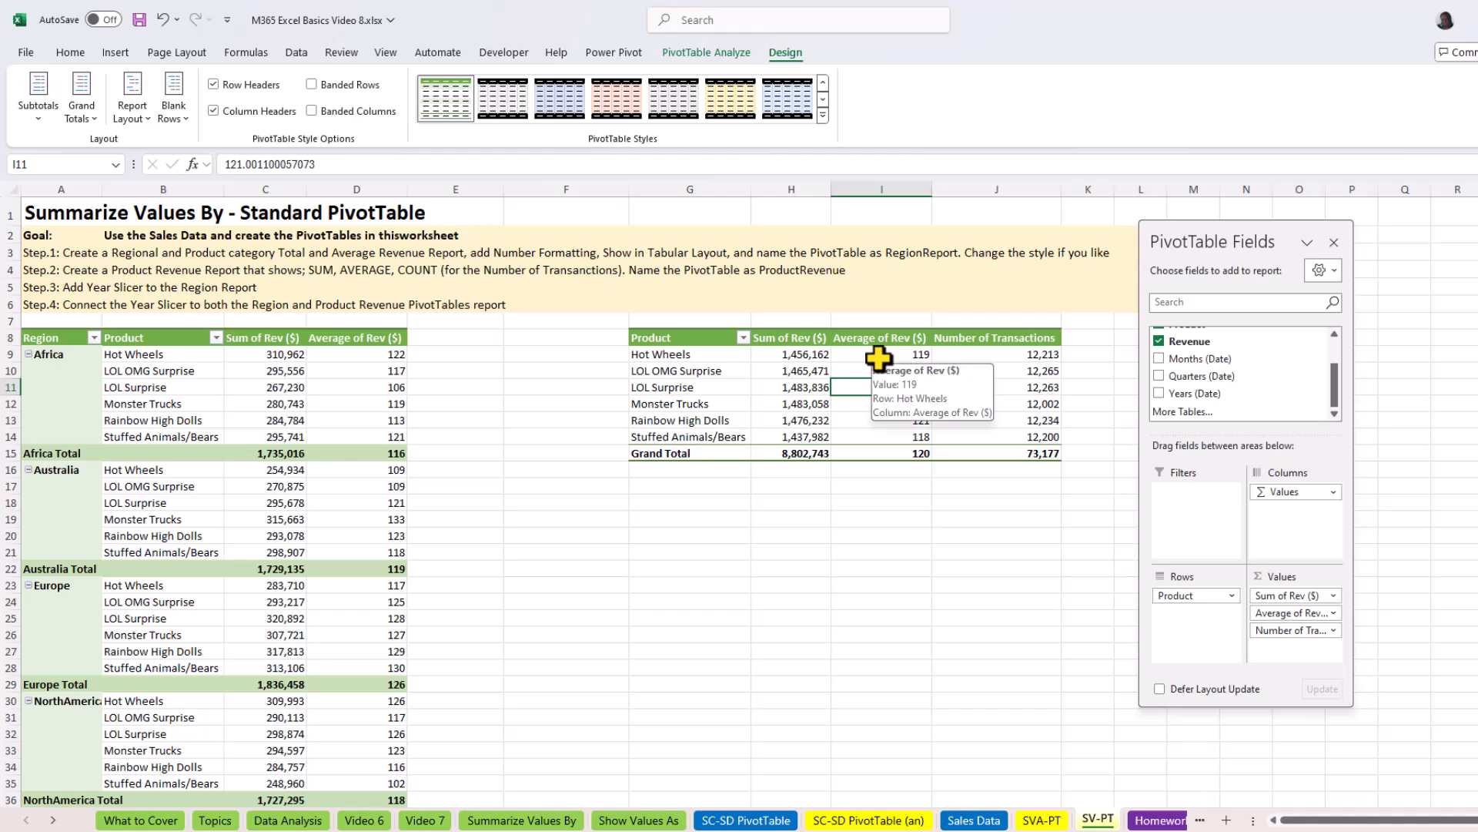
pyautogui.click(703, 54)
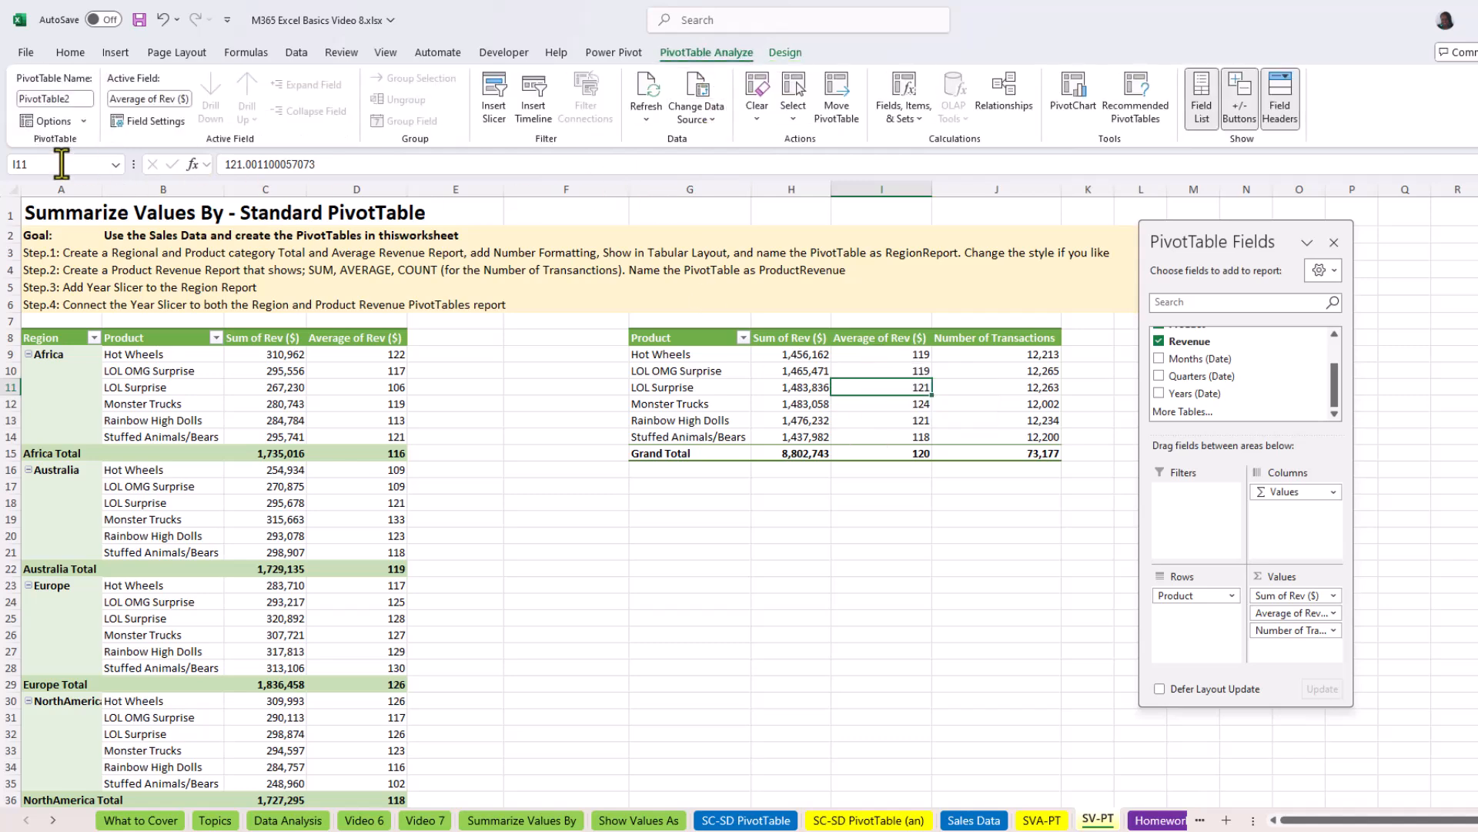
pyautogui.click(83, 98)
pyautogui.write('ProductRevenue')
pyautogui.press('Return')
# Insert a Years (Date) slicer for the region report and place it between the two PivotTables
pyautogui.click(252, 402)
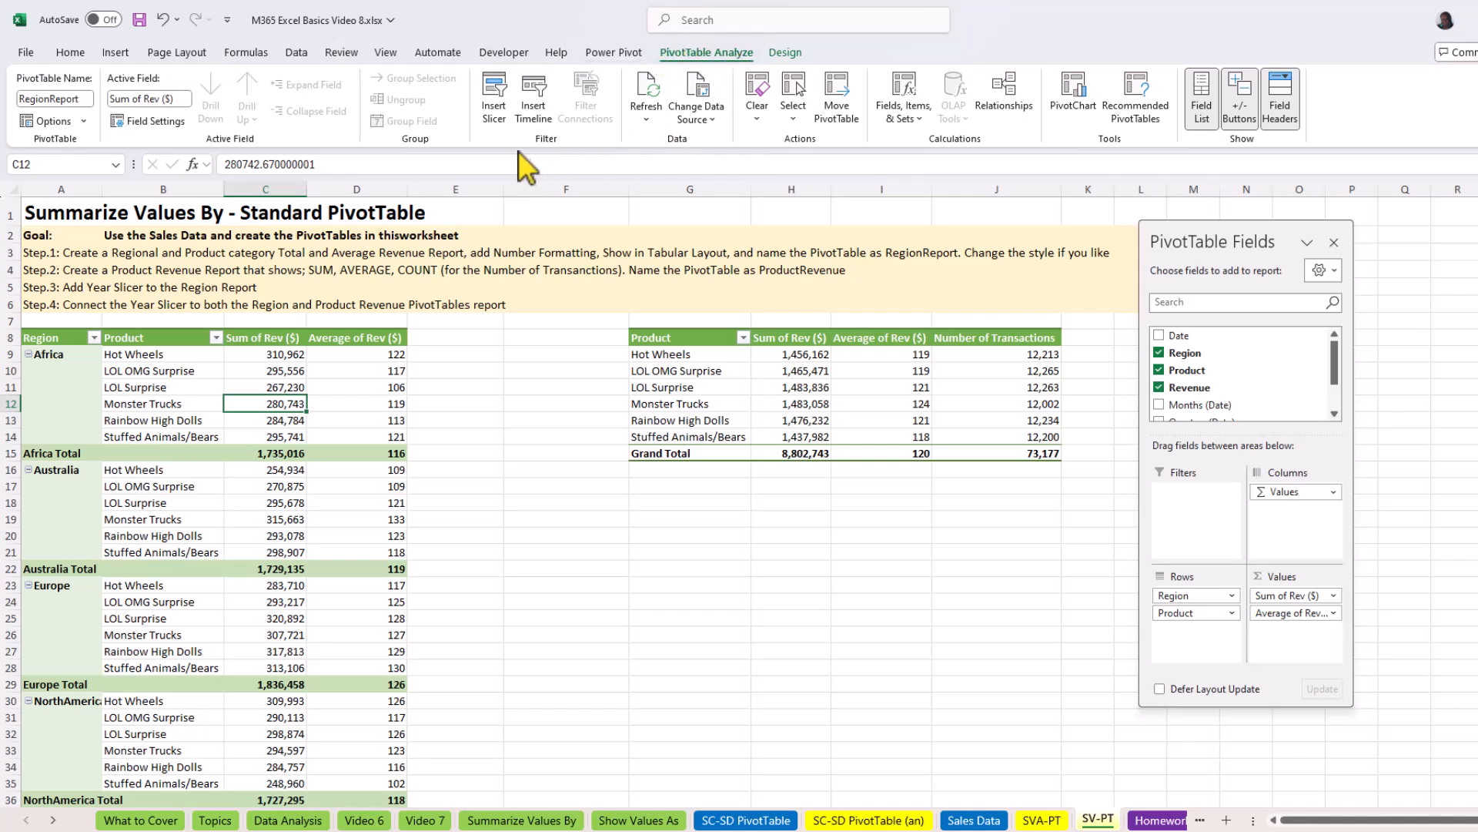
pyautogui.click(493, 101)
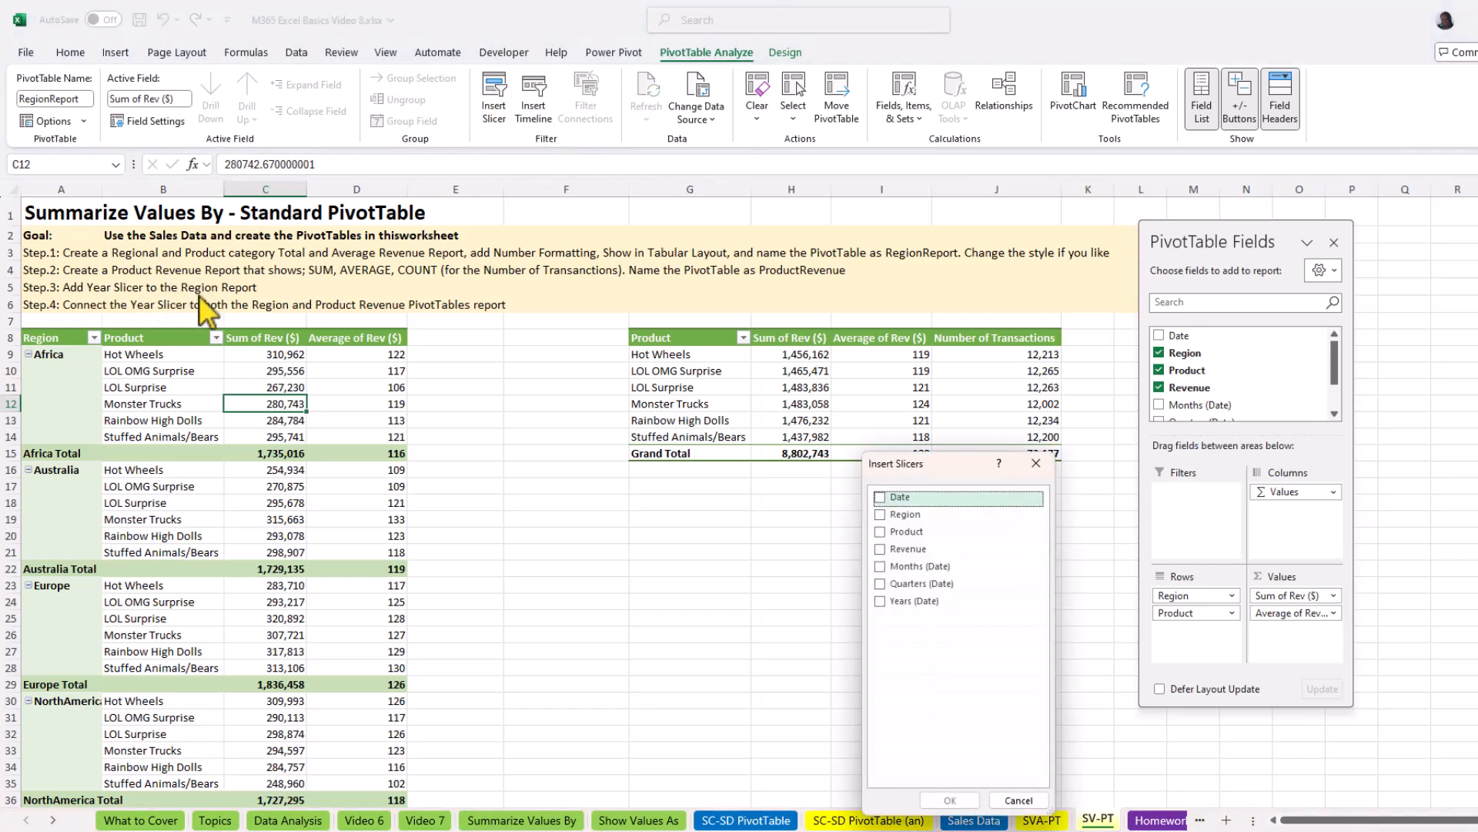
pyautogui.click(883, 599)
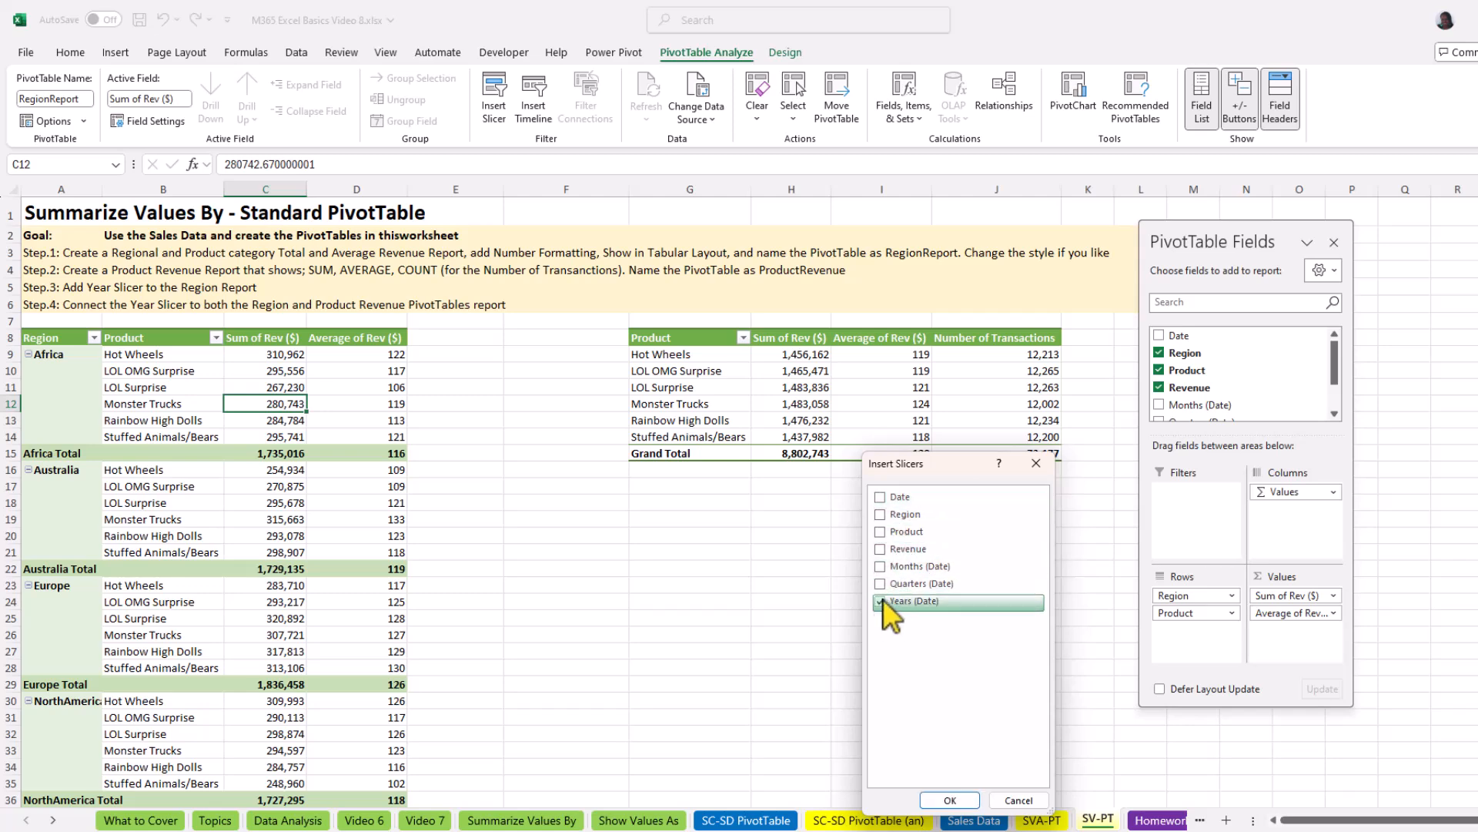
pyautogui.click(947, 800)
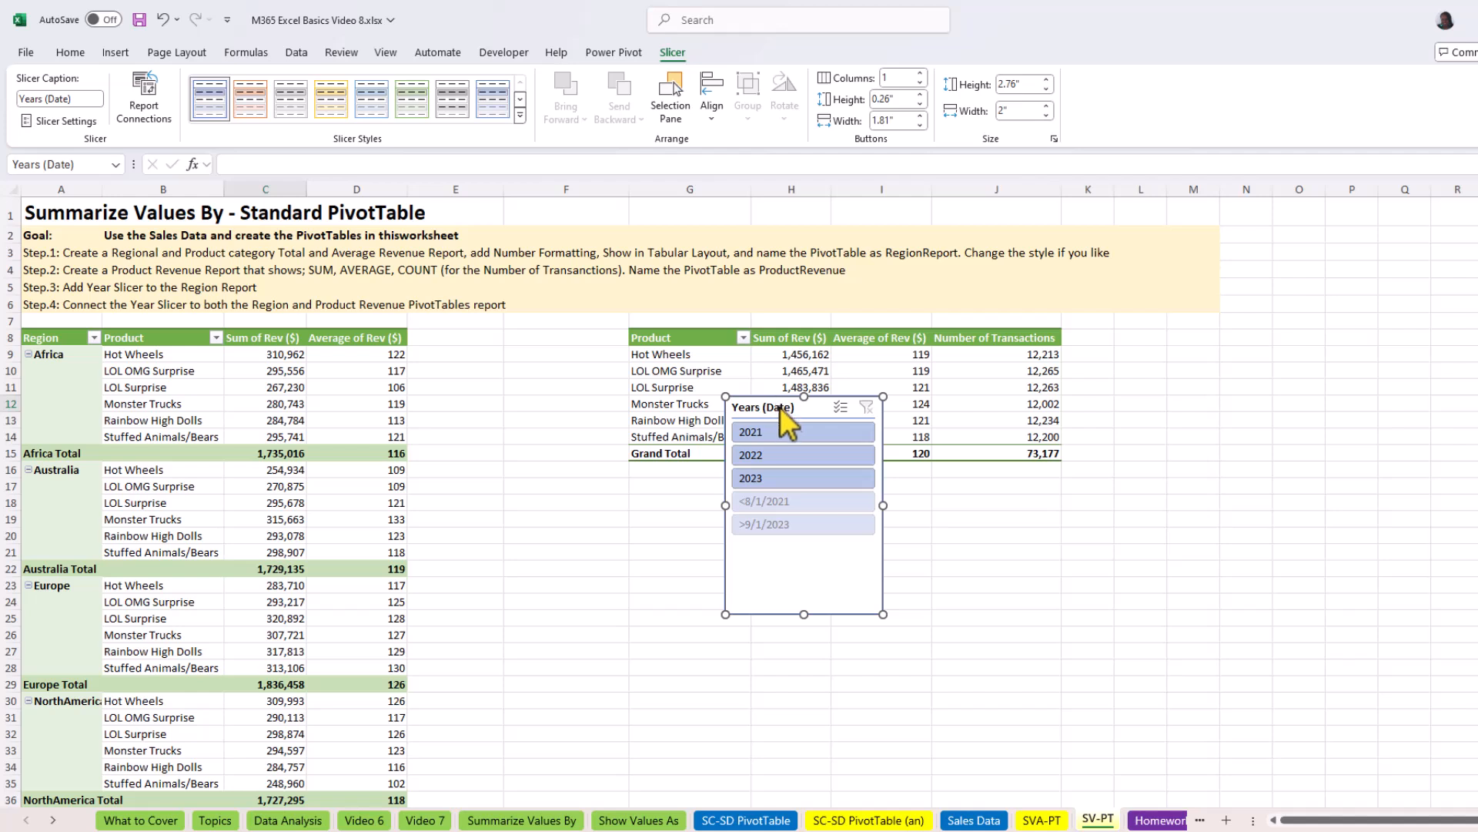
pyautogui.moveTo(808, 406); pyautogui.dragTo(542, 342)
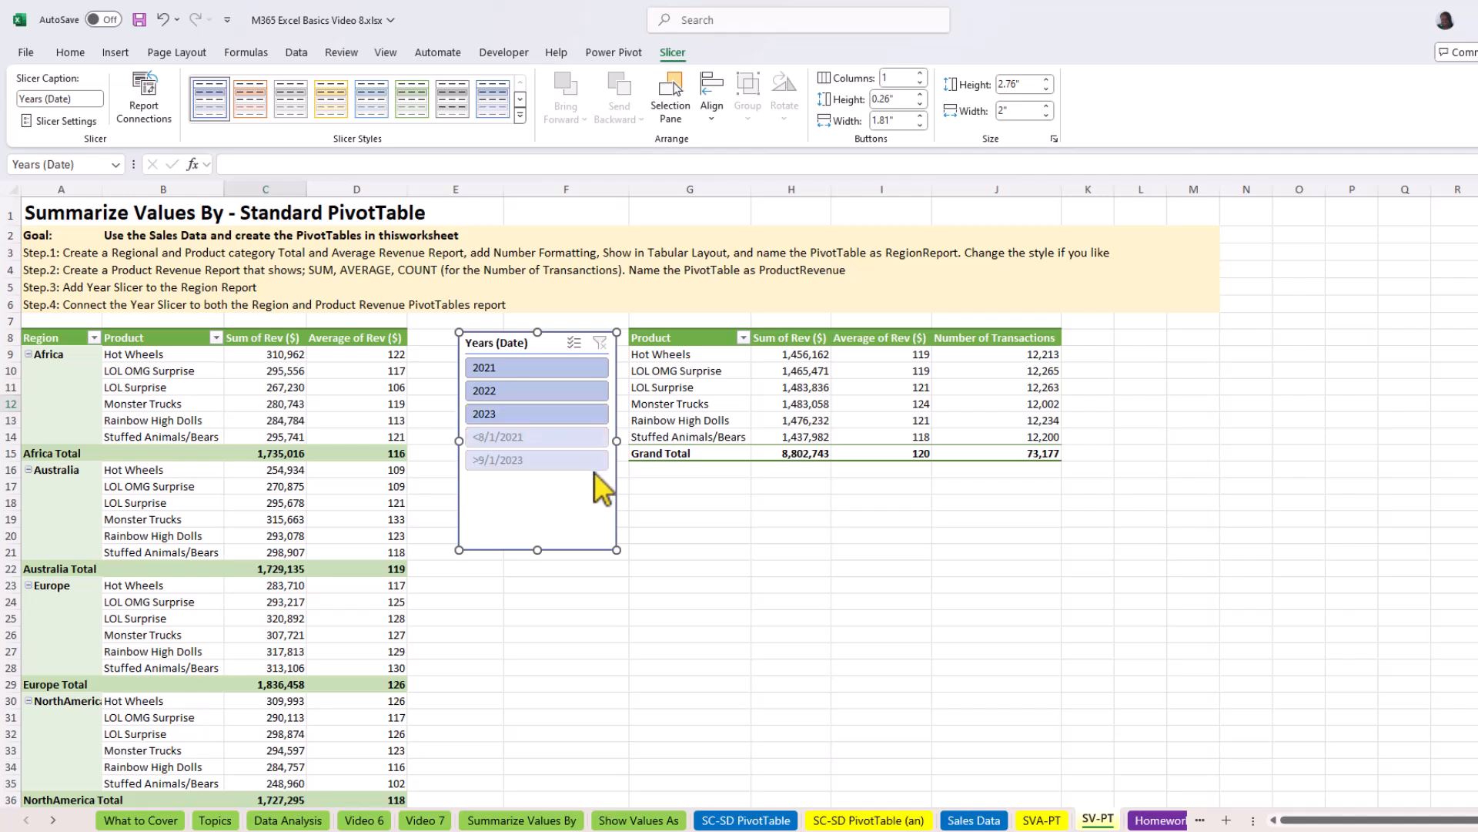
# Set the slicer's caption to "Years" and hide its items with no data
pyautogui.rightClick(567, 480)
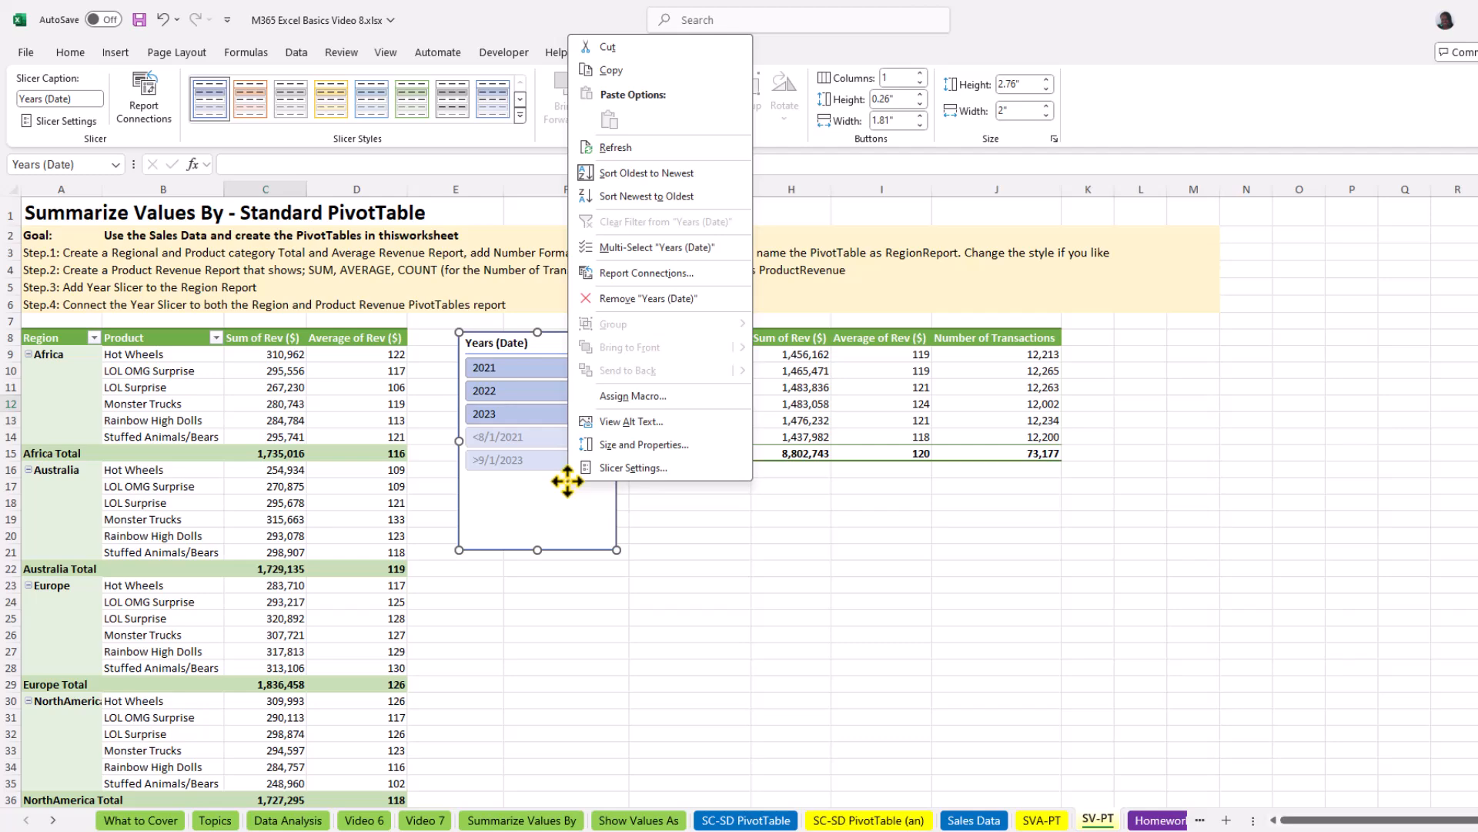
pyautogui.click(632, 468)
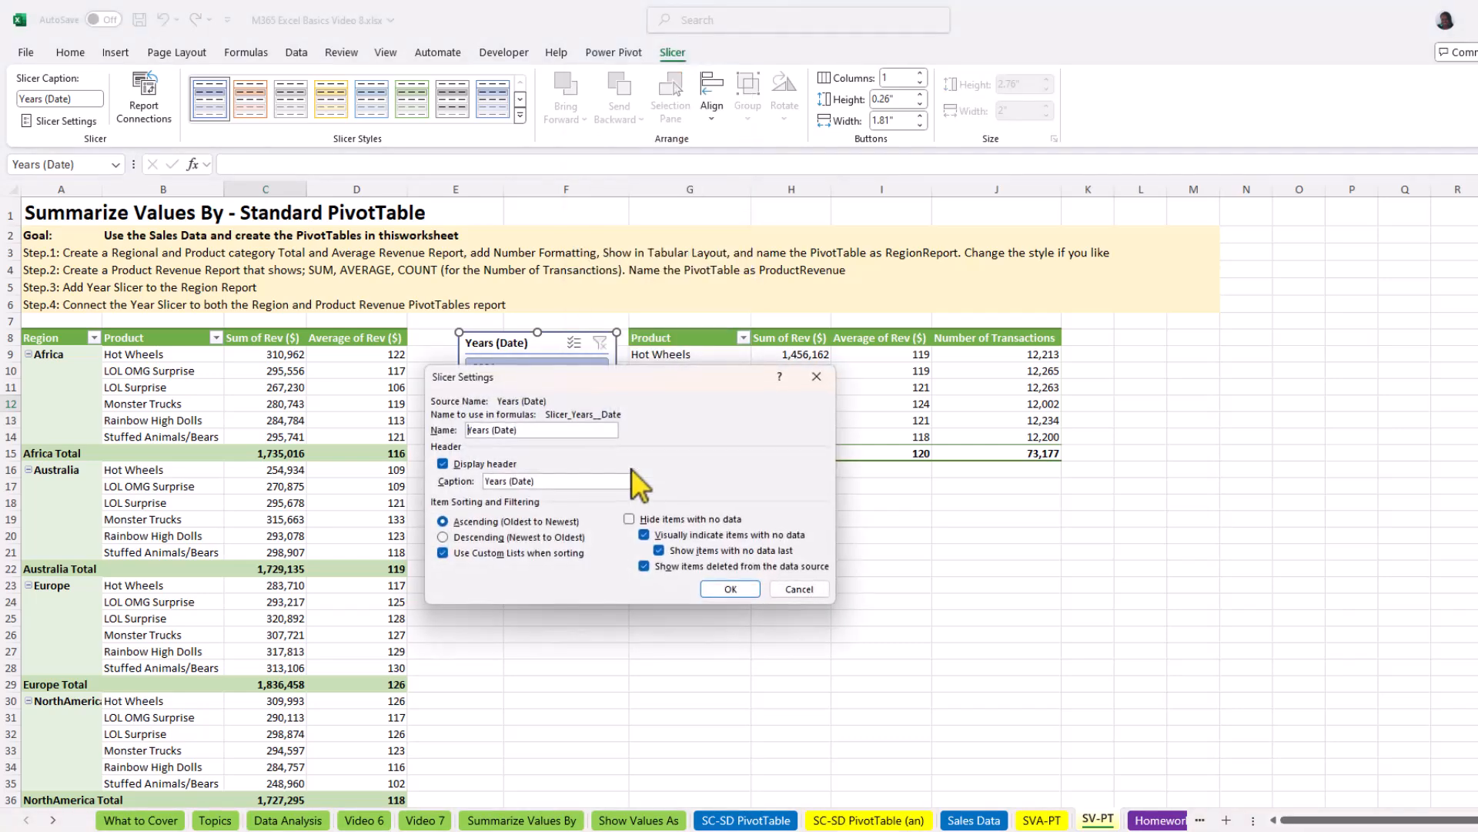
pyautogui.click(630, 519)
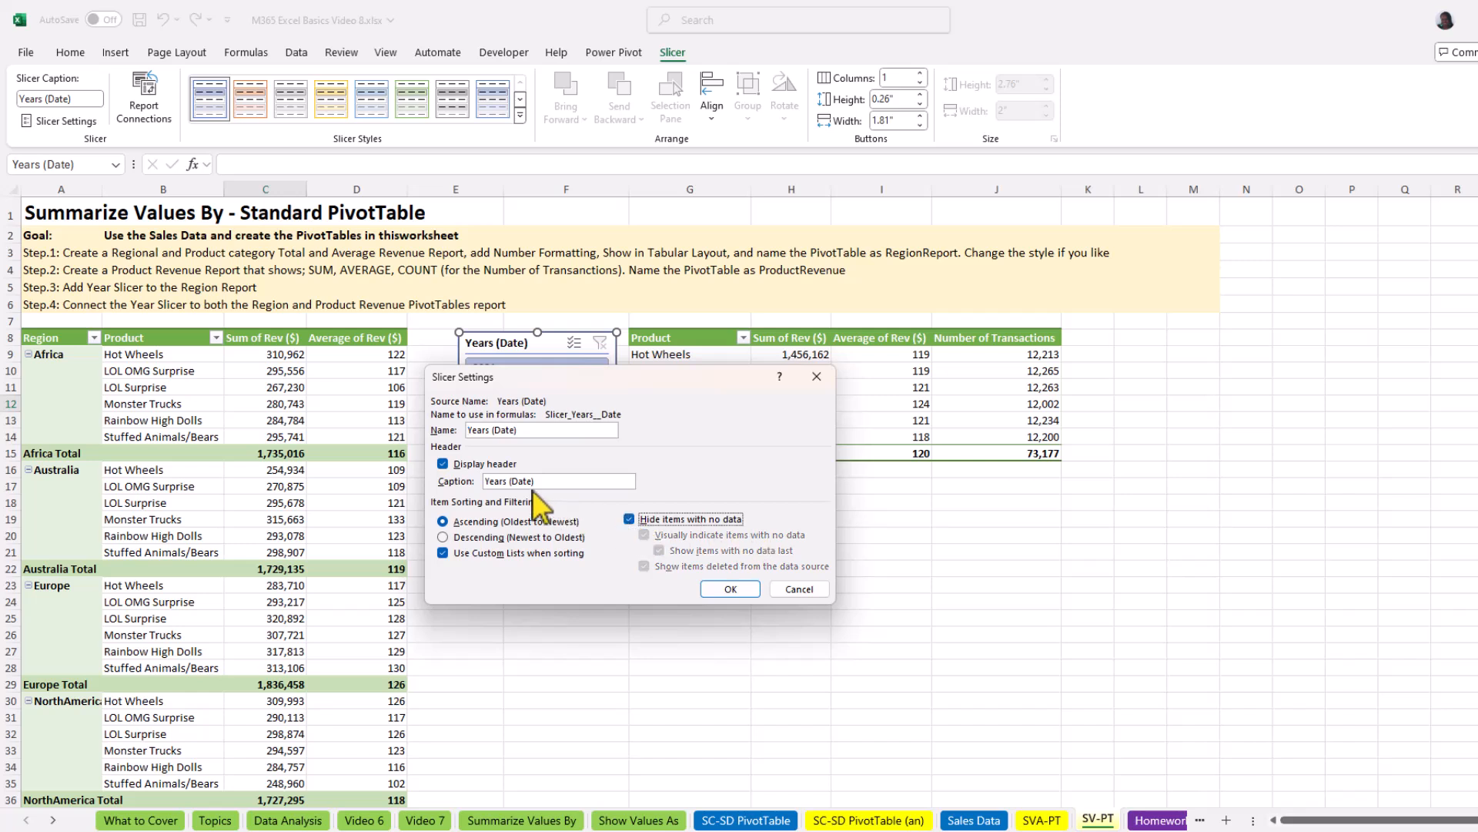
pyautogui.click(527, 431)
pyautogui.click(730, 589)
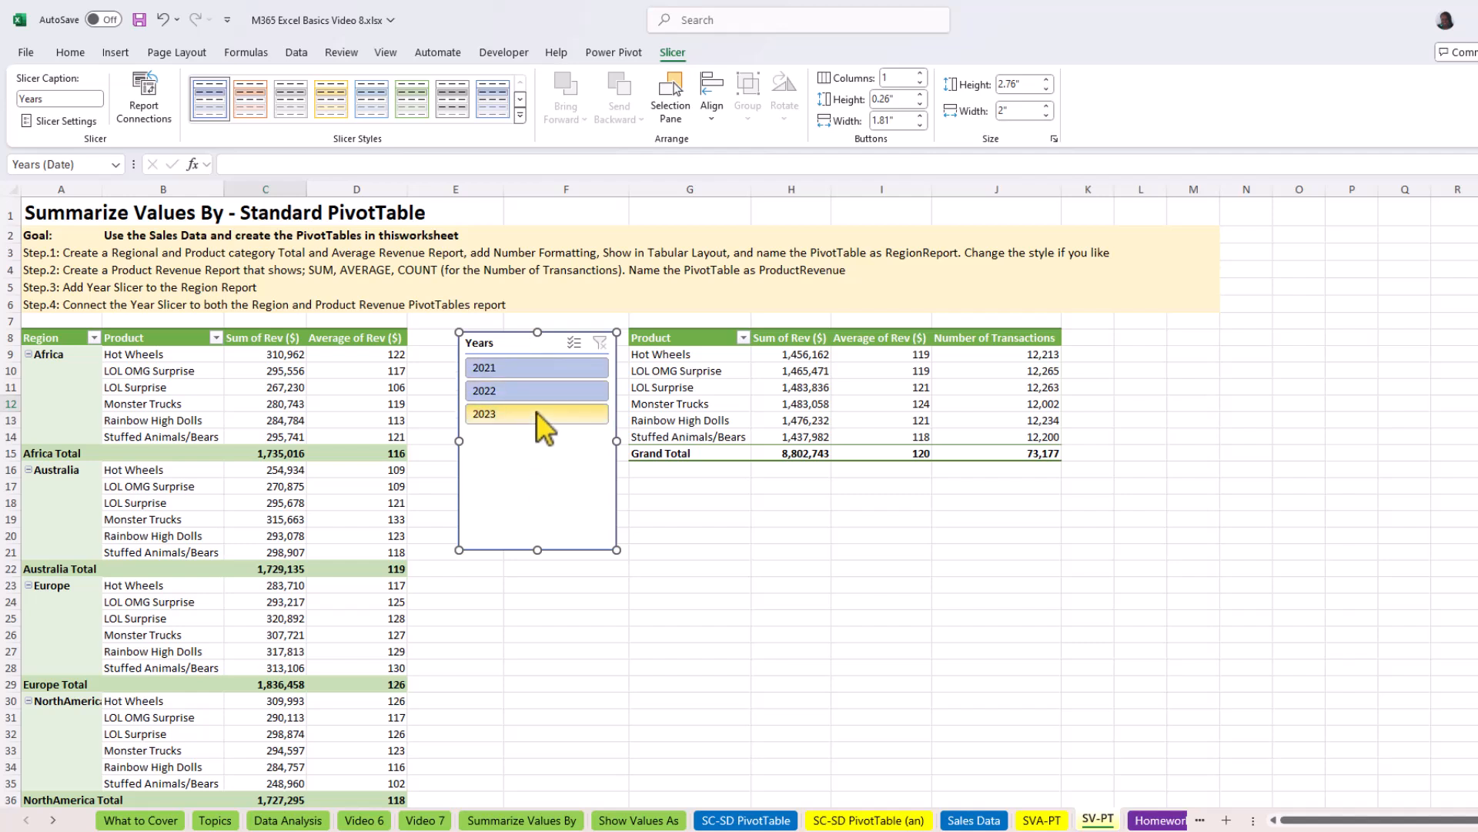
# Shorten the Years slicer to about 1.43" high, centre it between the reports, and apply the green Dark slicer style
pyautogui.moveTo(537, 551); pyautogui.dragTo(537, 444)
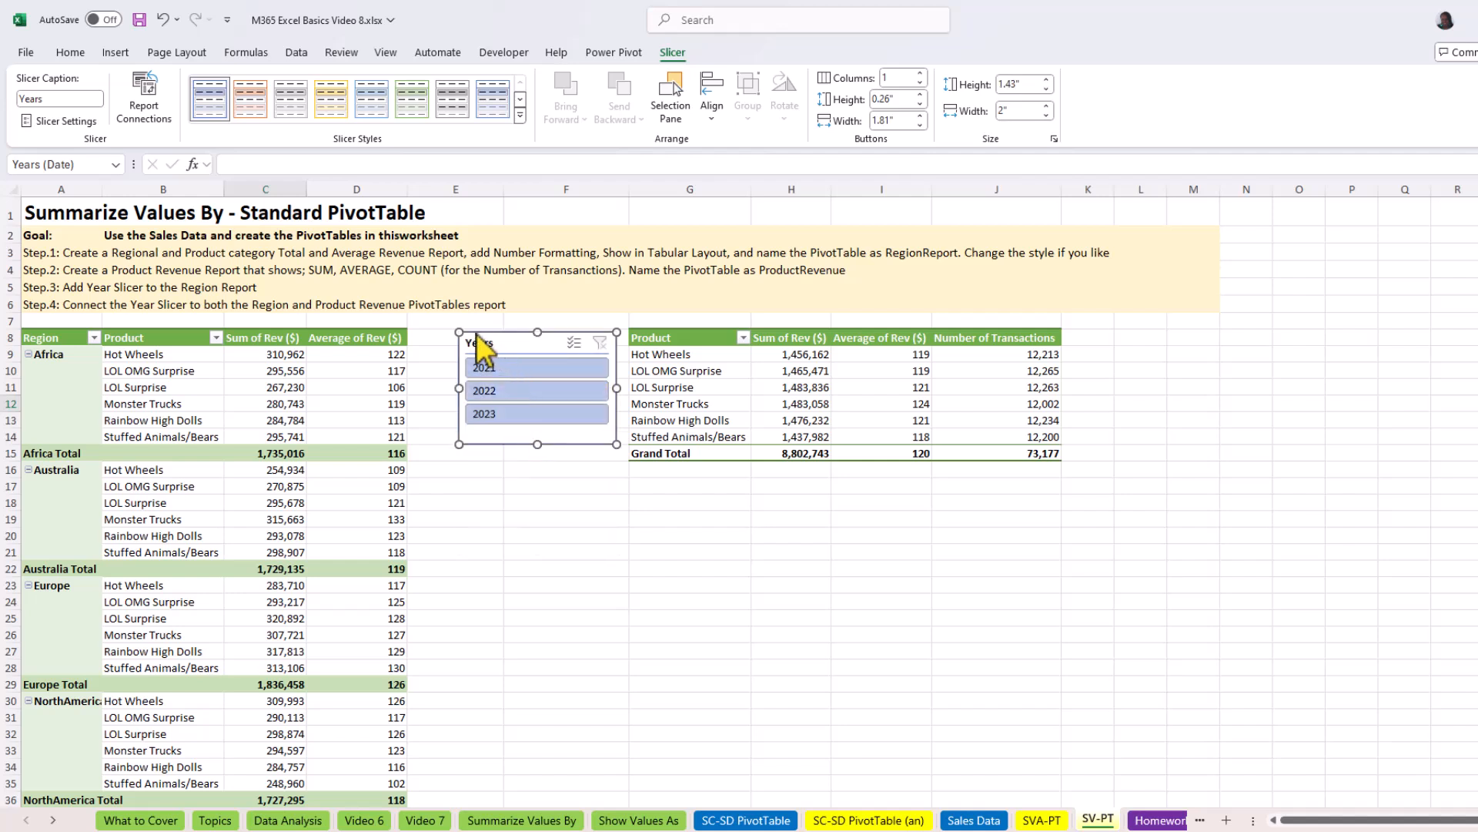
pyautogui.moveTo(530, 341); pyautogui.dragTo(520, 338)
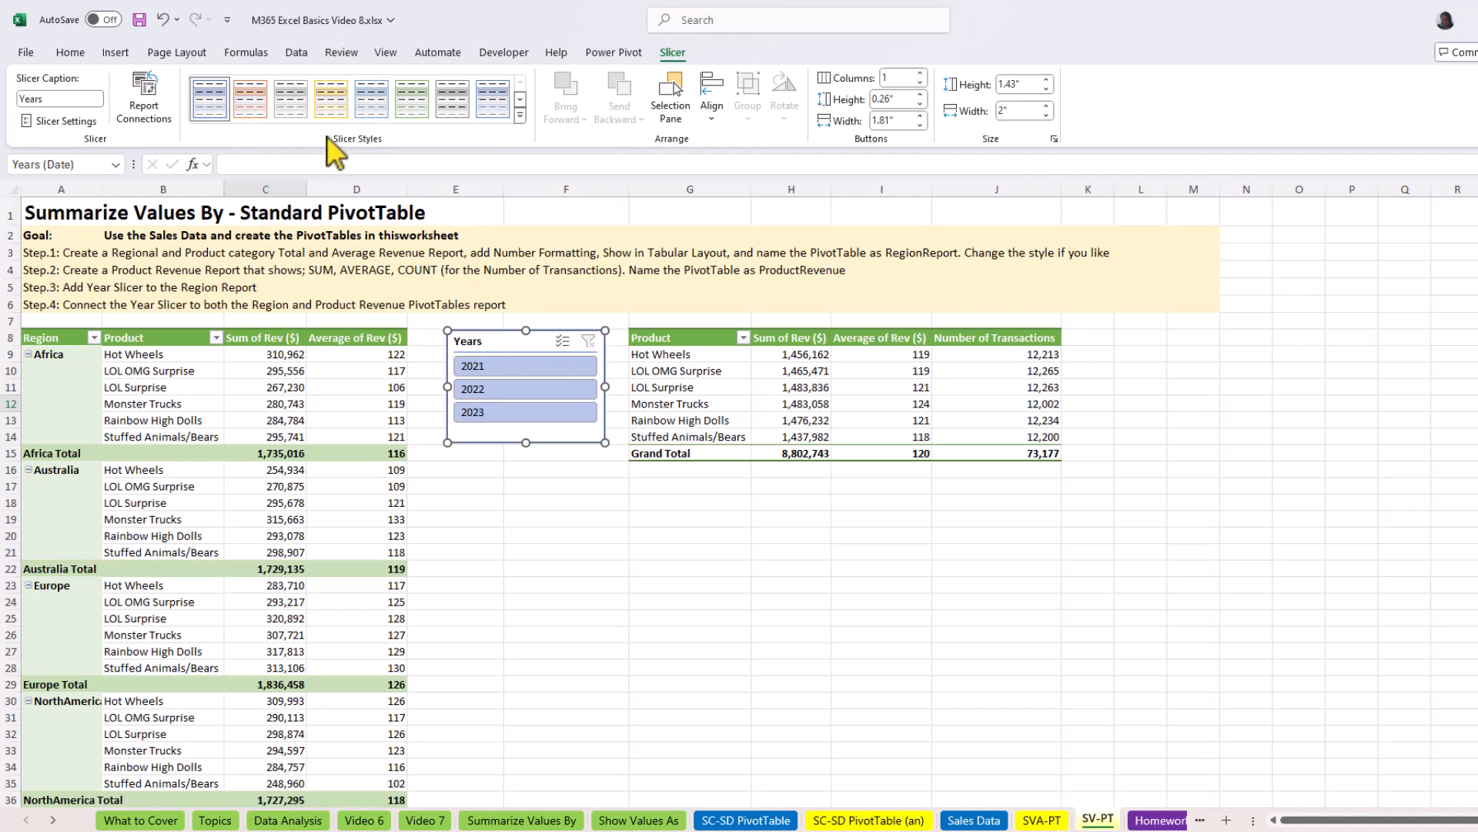
pyautogui.click(520, 117)
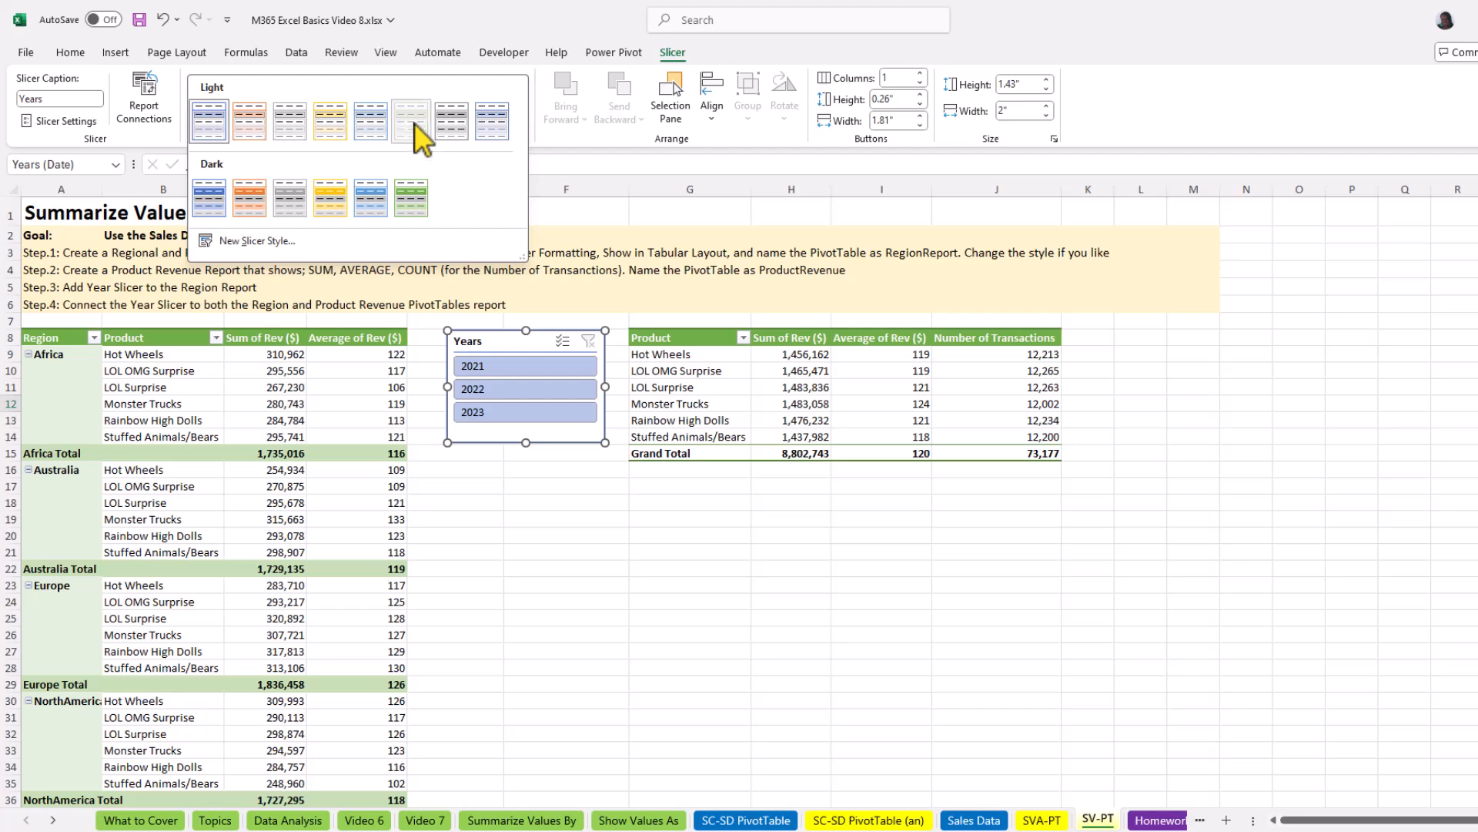
pyautogui.click(413, 124)
pyautogui.click(520, 116)
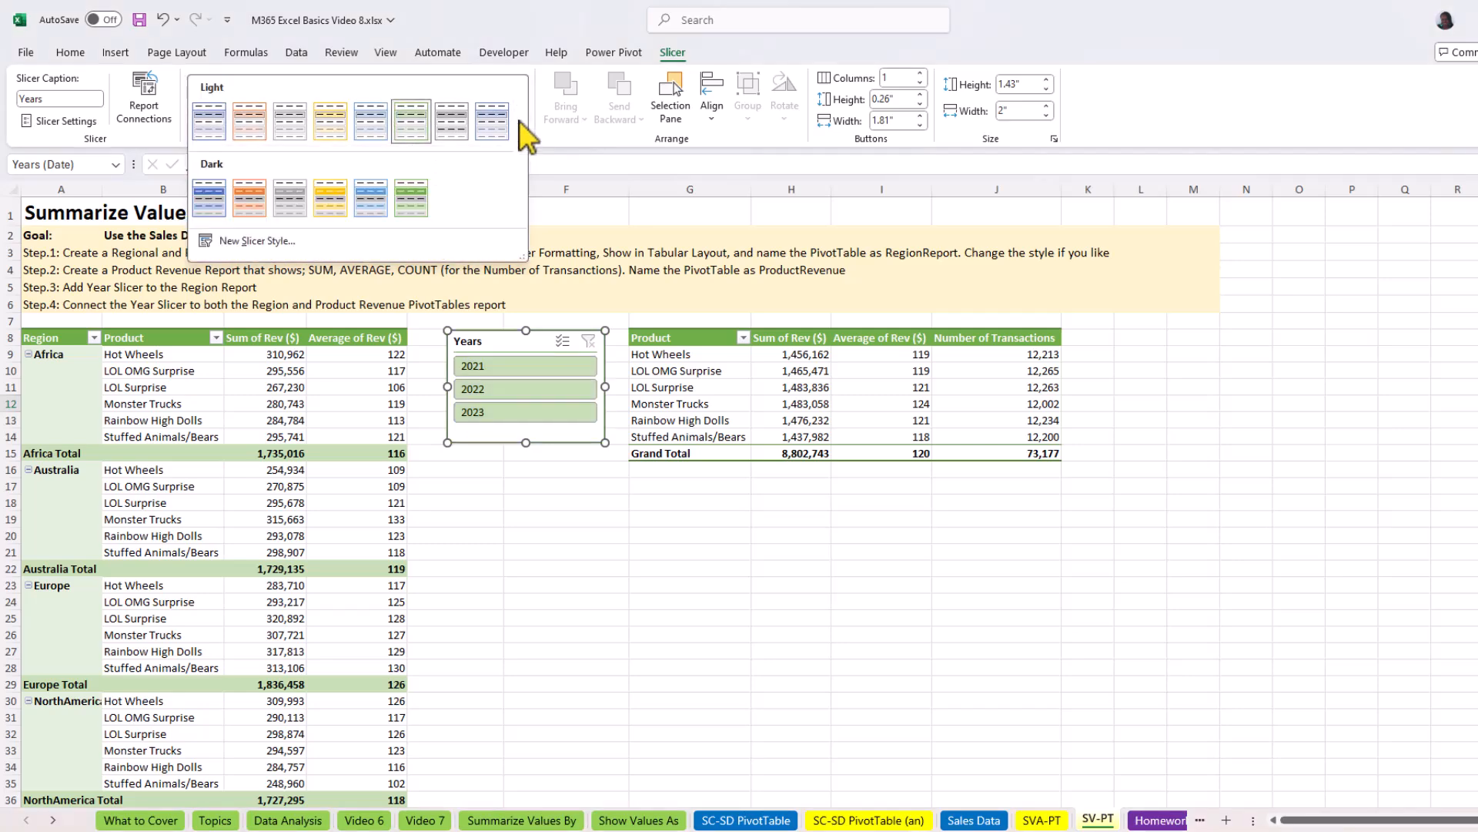
pyautogui.click(417, 196)
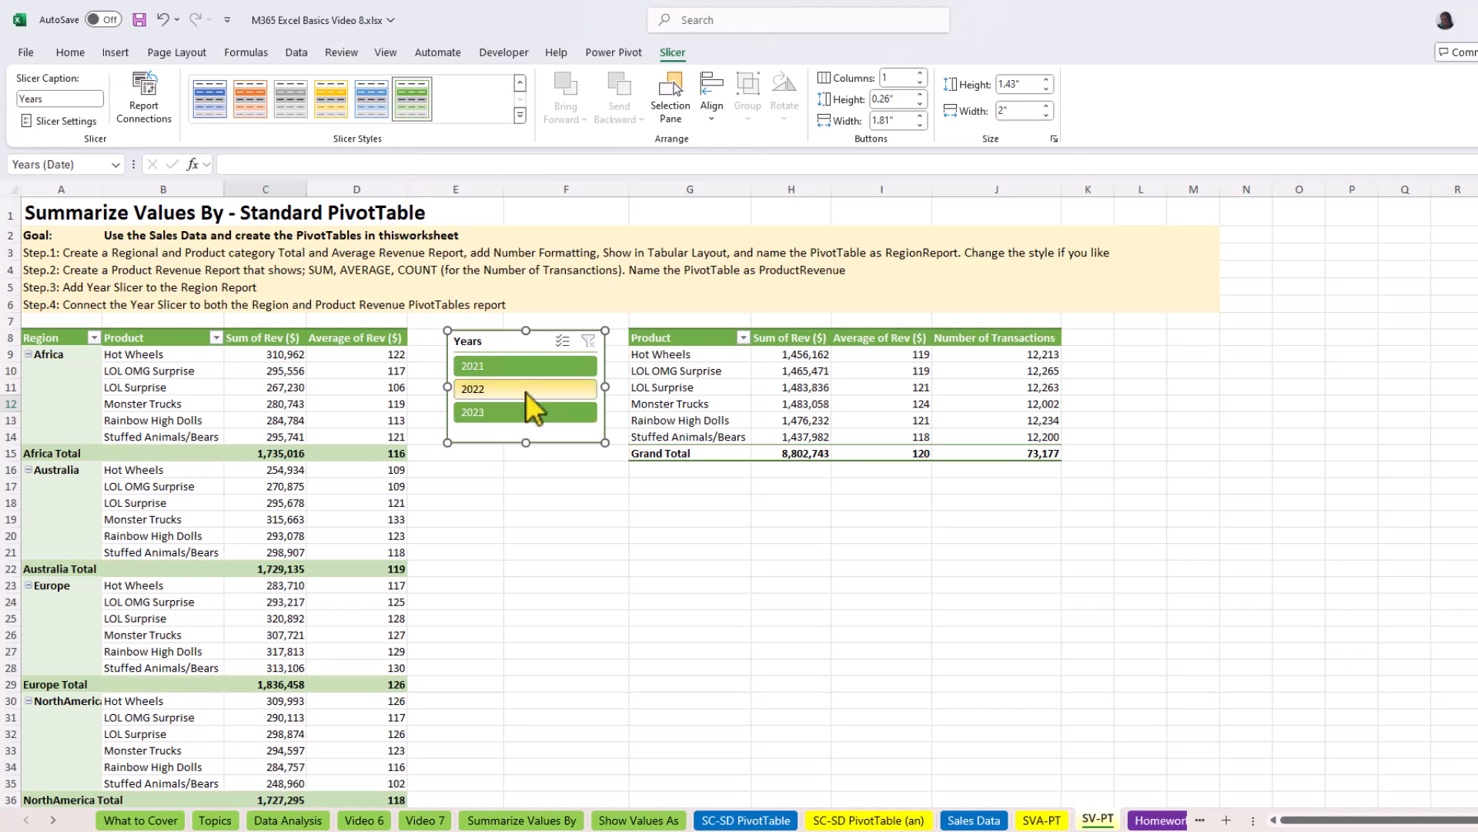
pyautogui.click(518, 519)
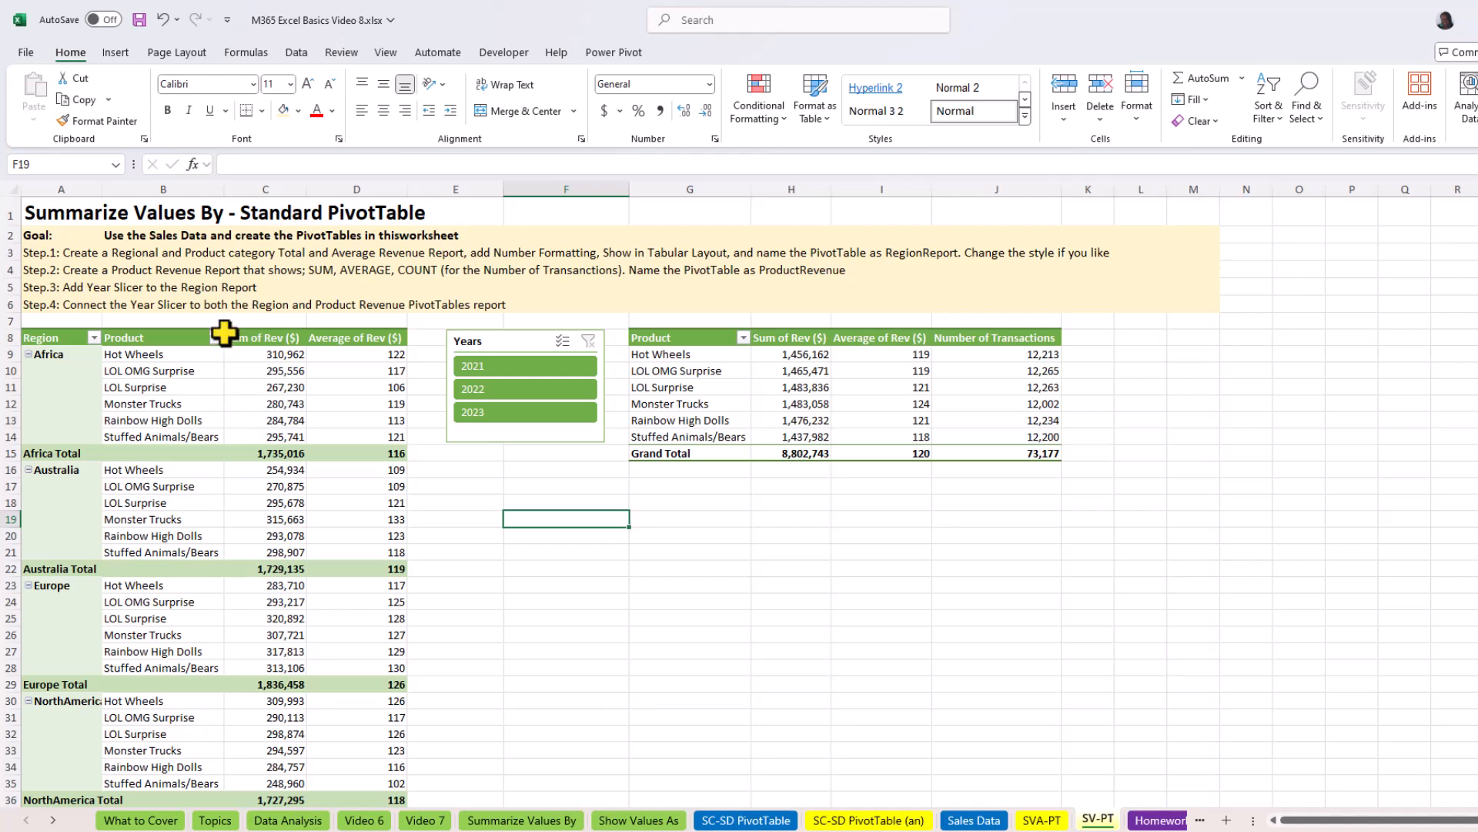
# Filter the region report with the Years slicer, first to 2023 and finally to 2021
pyautogui.click(510, 418)
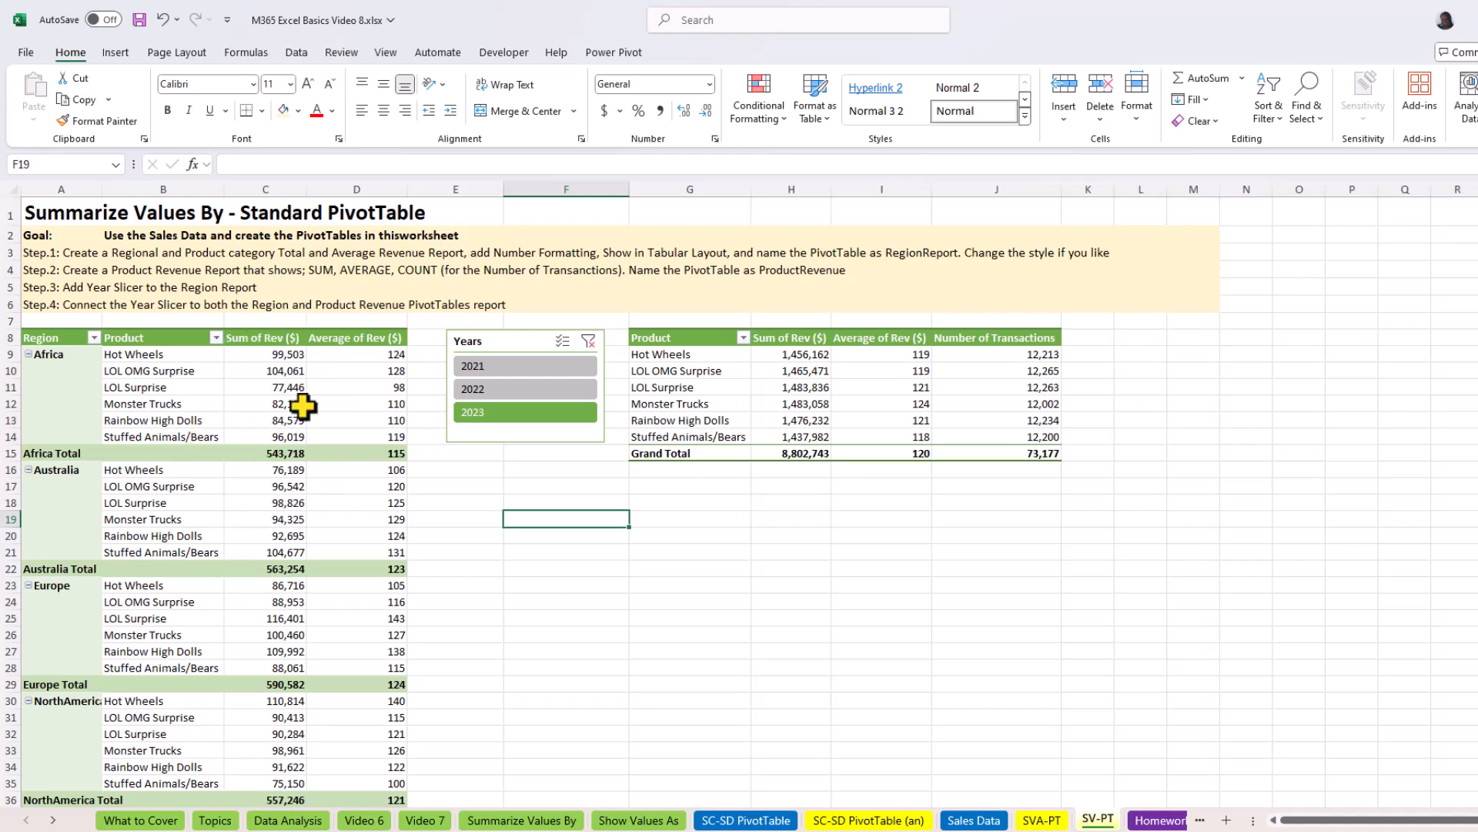
pyautogui.moveTo(244, 437)
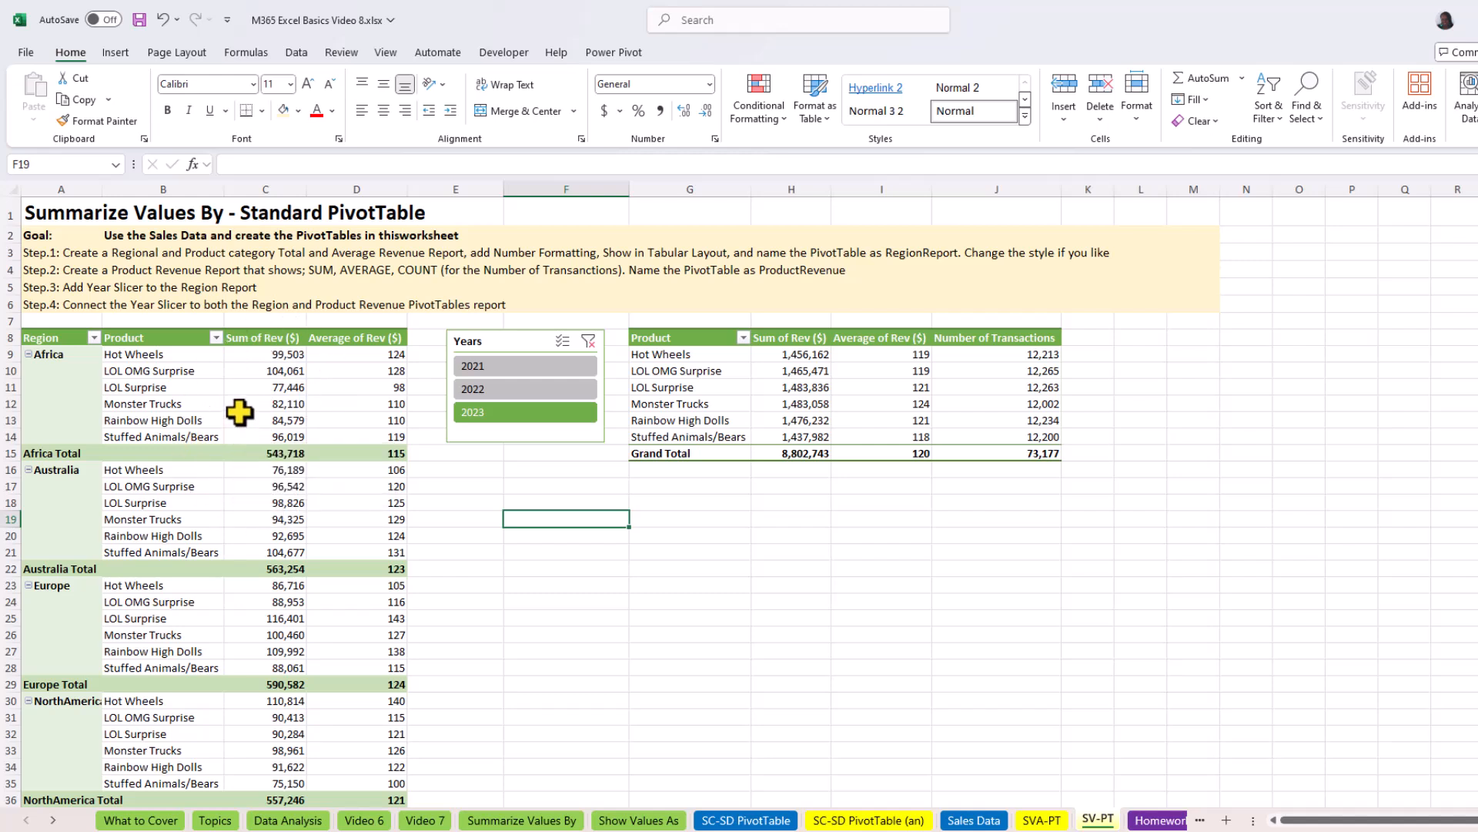
pyautogui.click(509, 367)
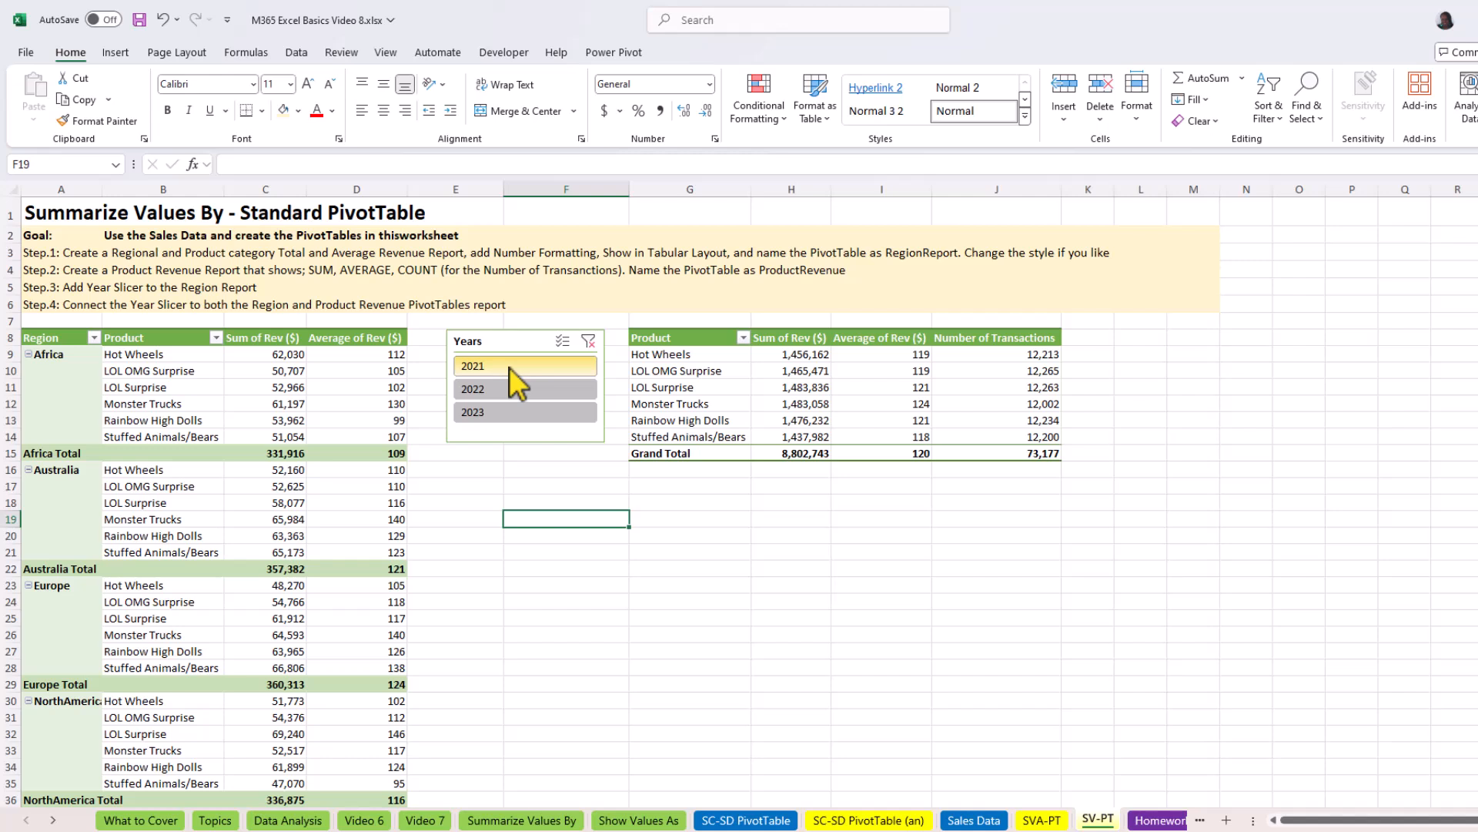
# Switch the region report to 2022 with the Years slicer, and clear the slicer's filter to include all years
pyautogui.click(502, 386)
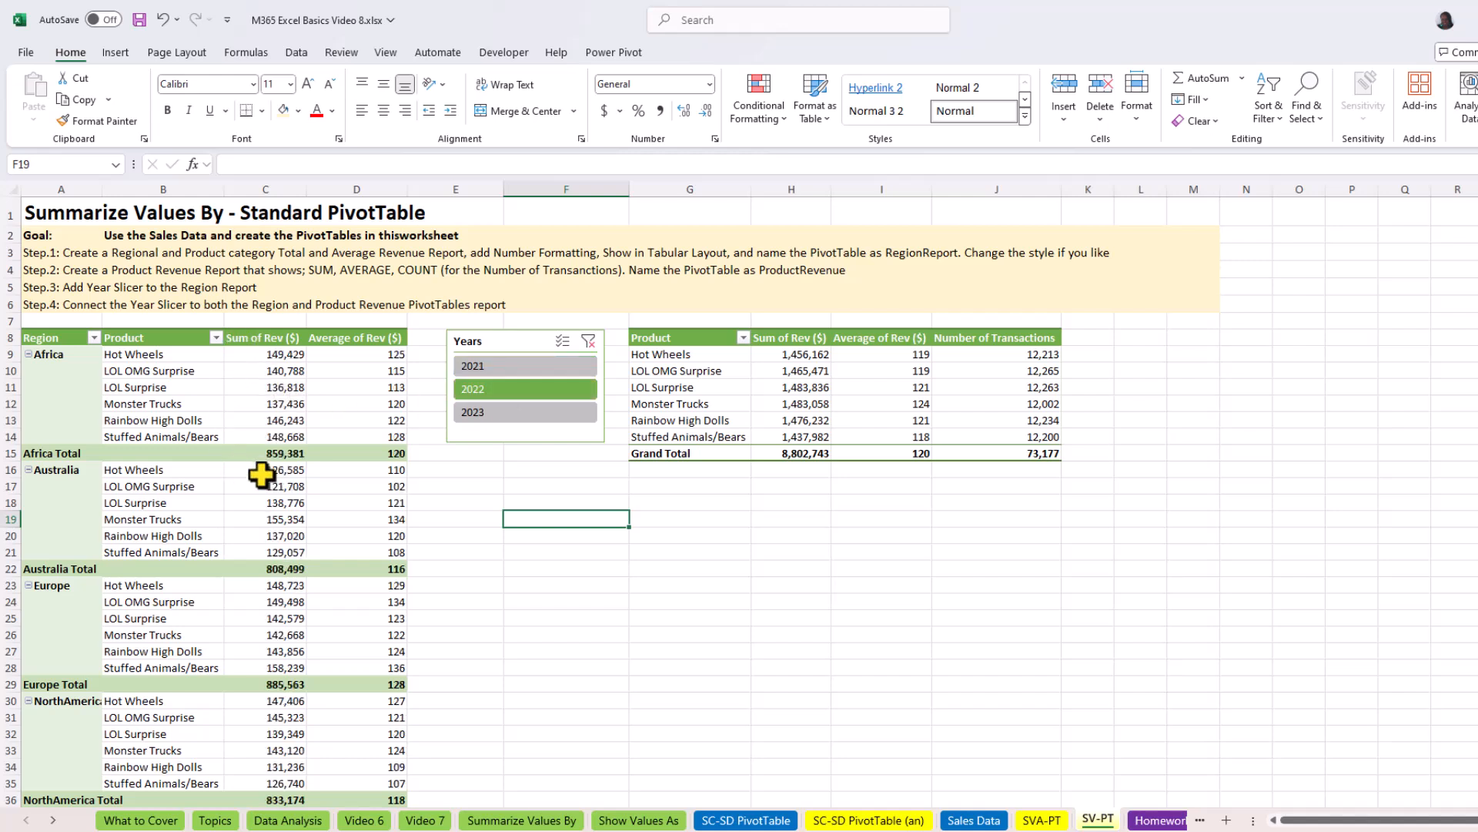
pyautogui.click(590, 339)
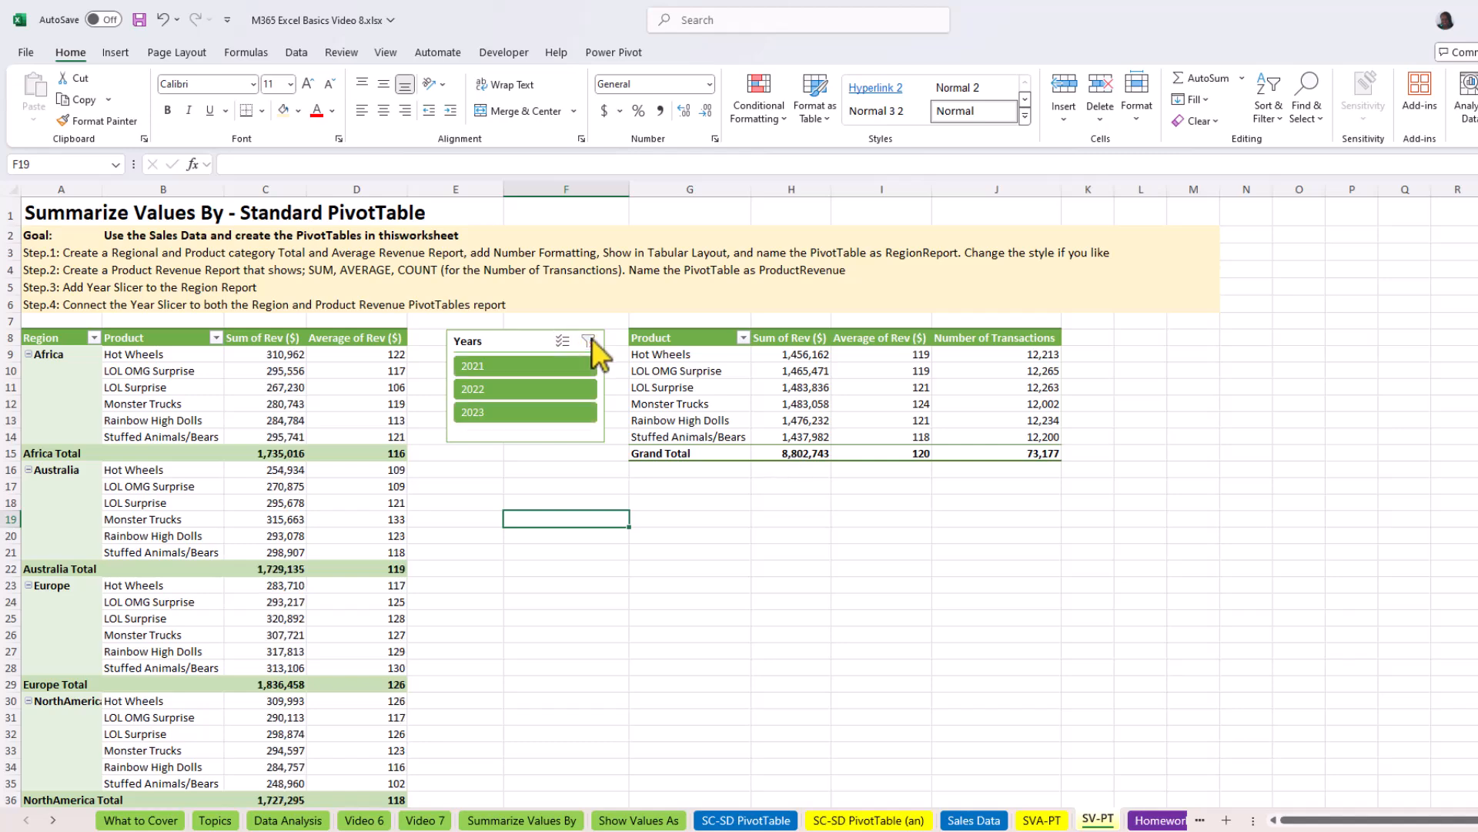
# Connect the Years slicer to the ProductRevenue PivotTable on SV-PT in addition to RegionReport
pyautogui.rightClick(527, 340)
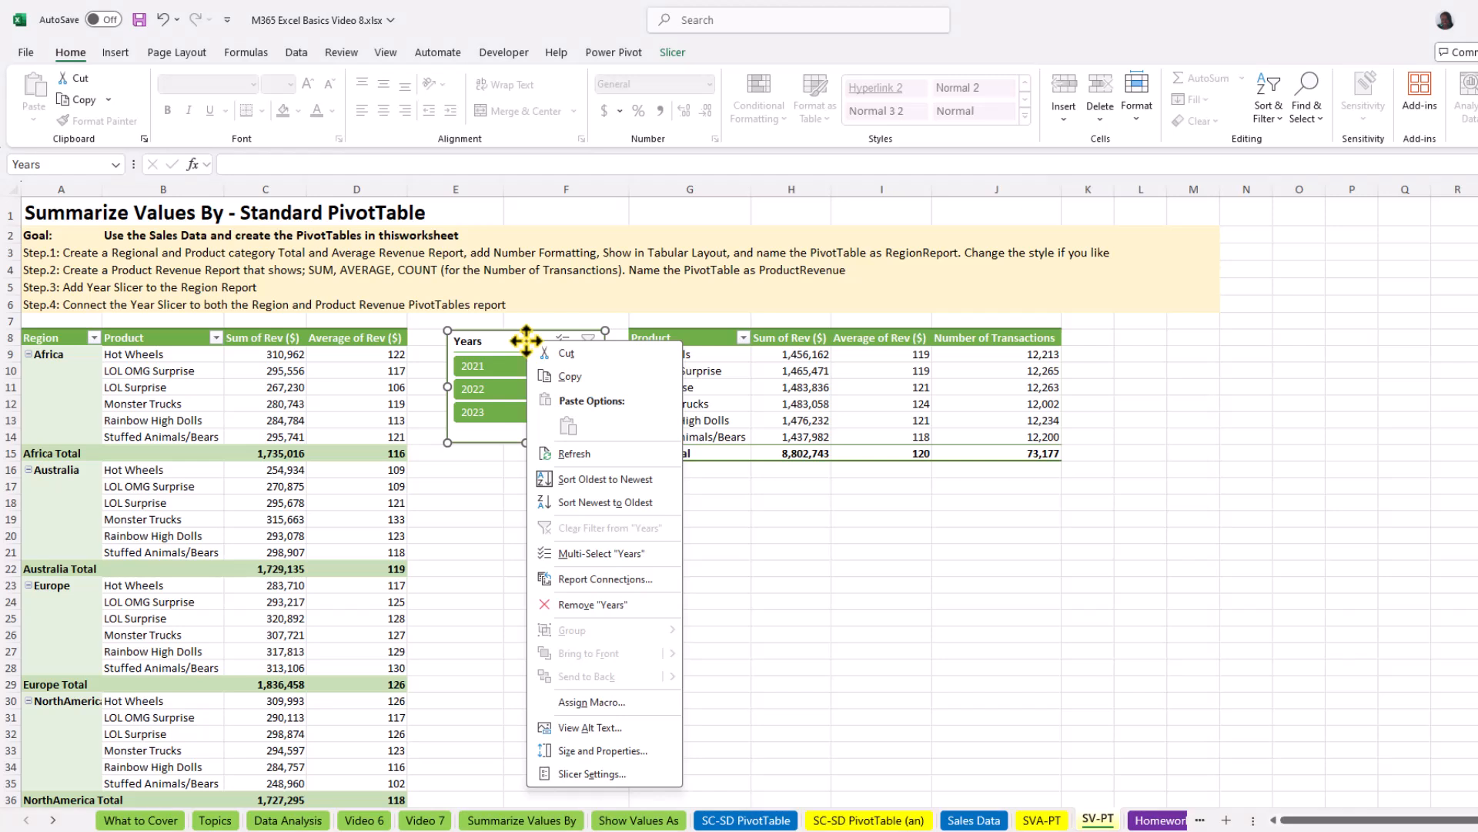
pyautogui.click(601, 581)
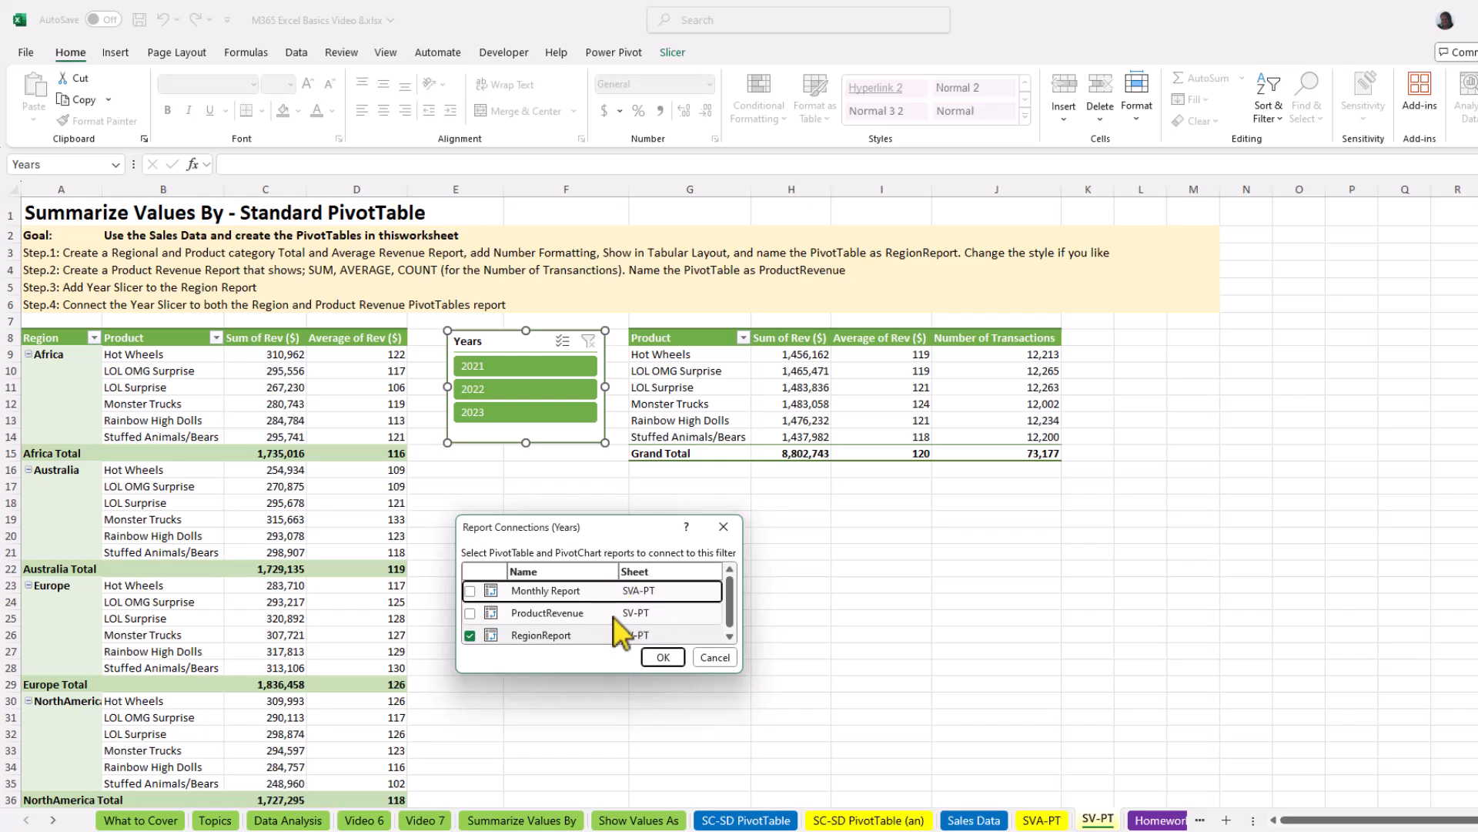
pyautogui.click(470, 613)
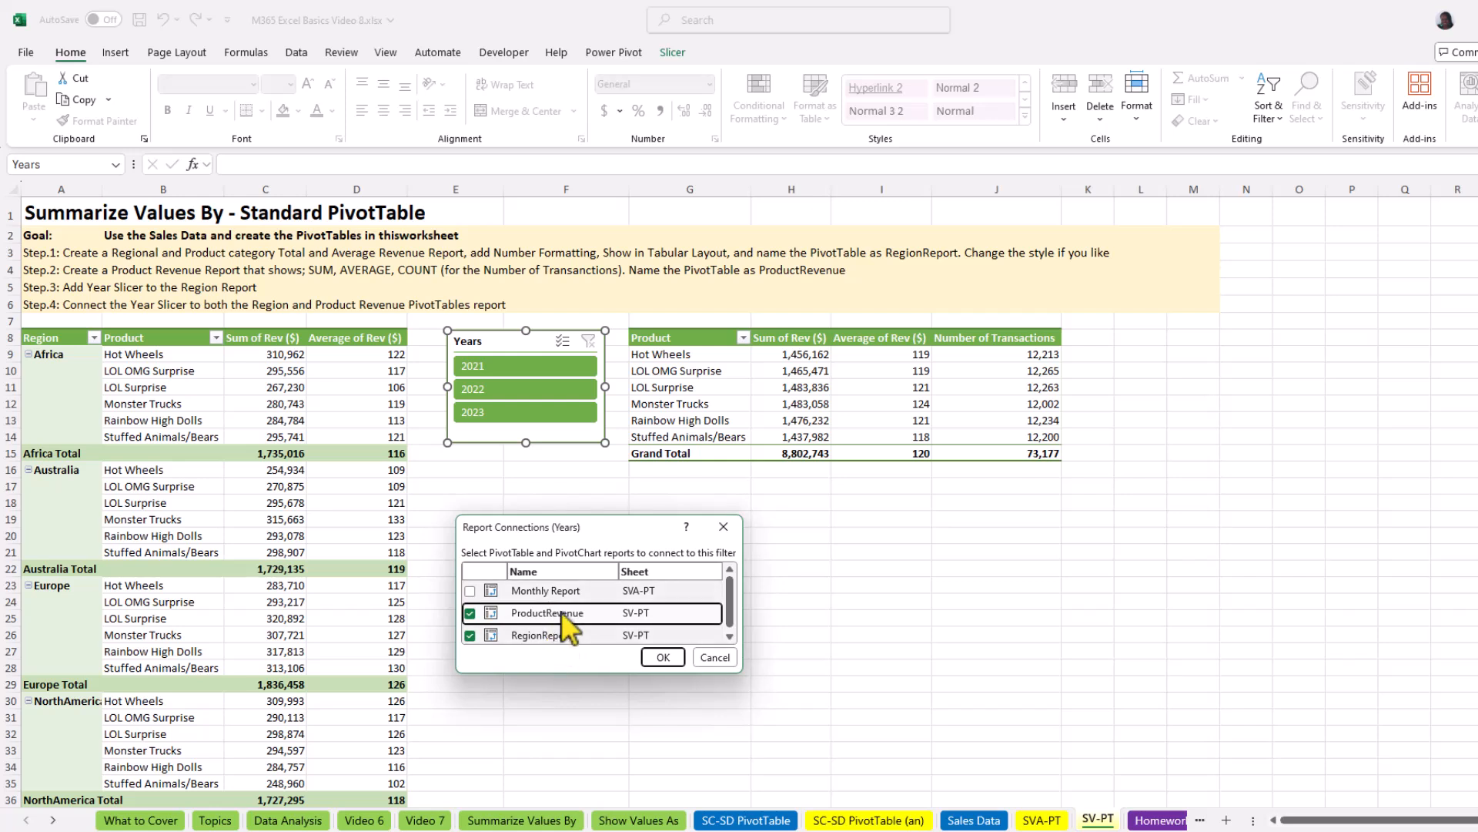
pyautogui.click(664, 658)
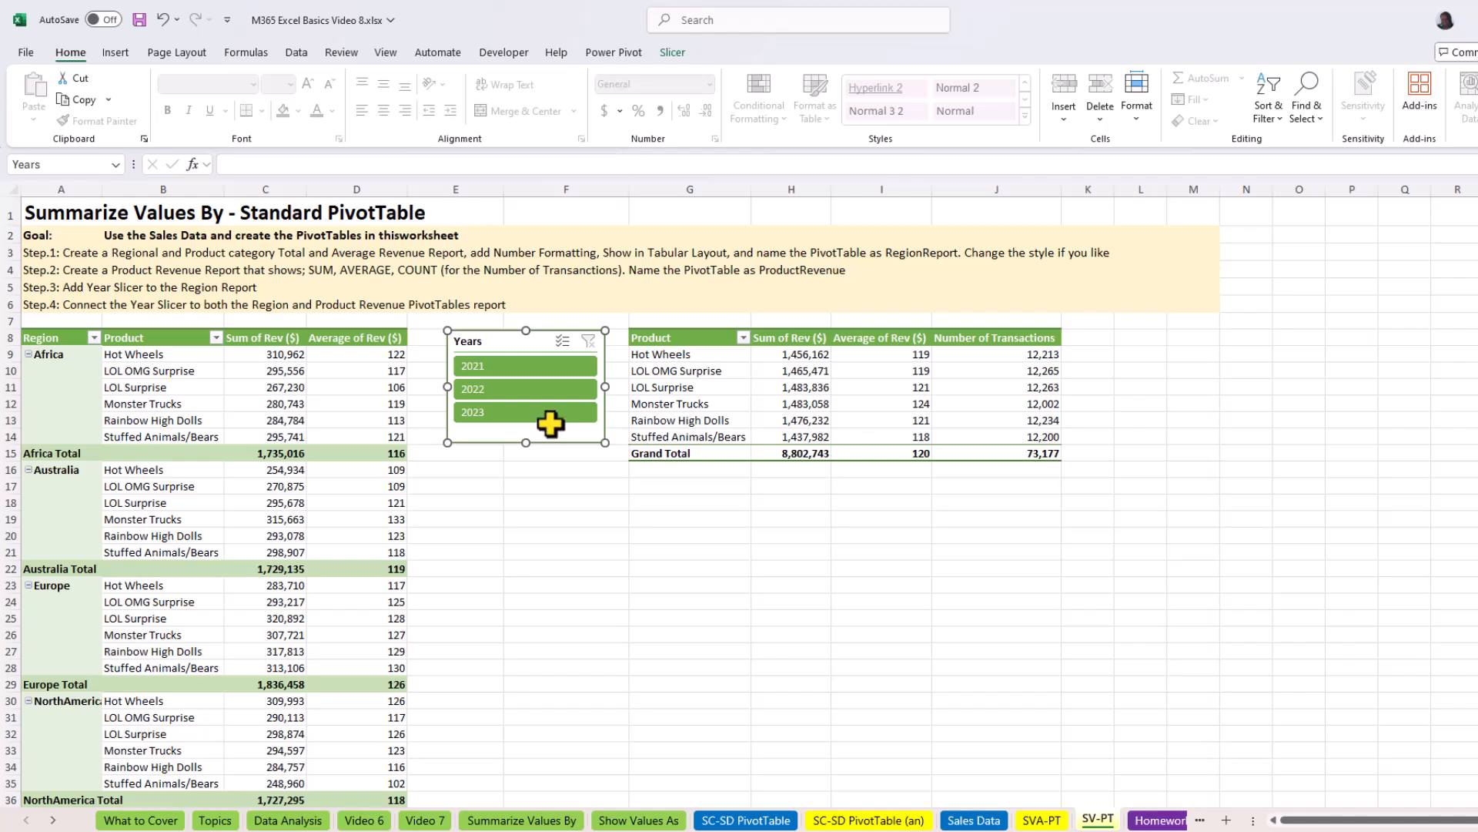
# Test the Years slicer on both reports with 2022, 2023, 2021, and 2021 plus 2022 together, and clear the filter
pyautogui.click(514, 390)
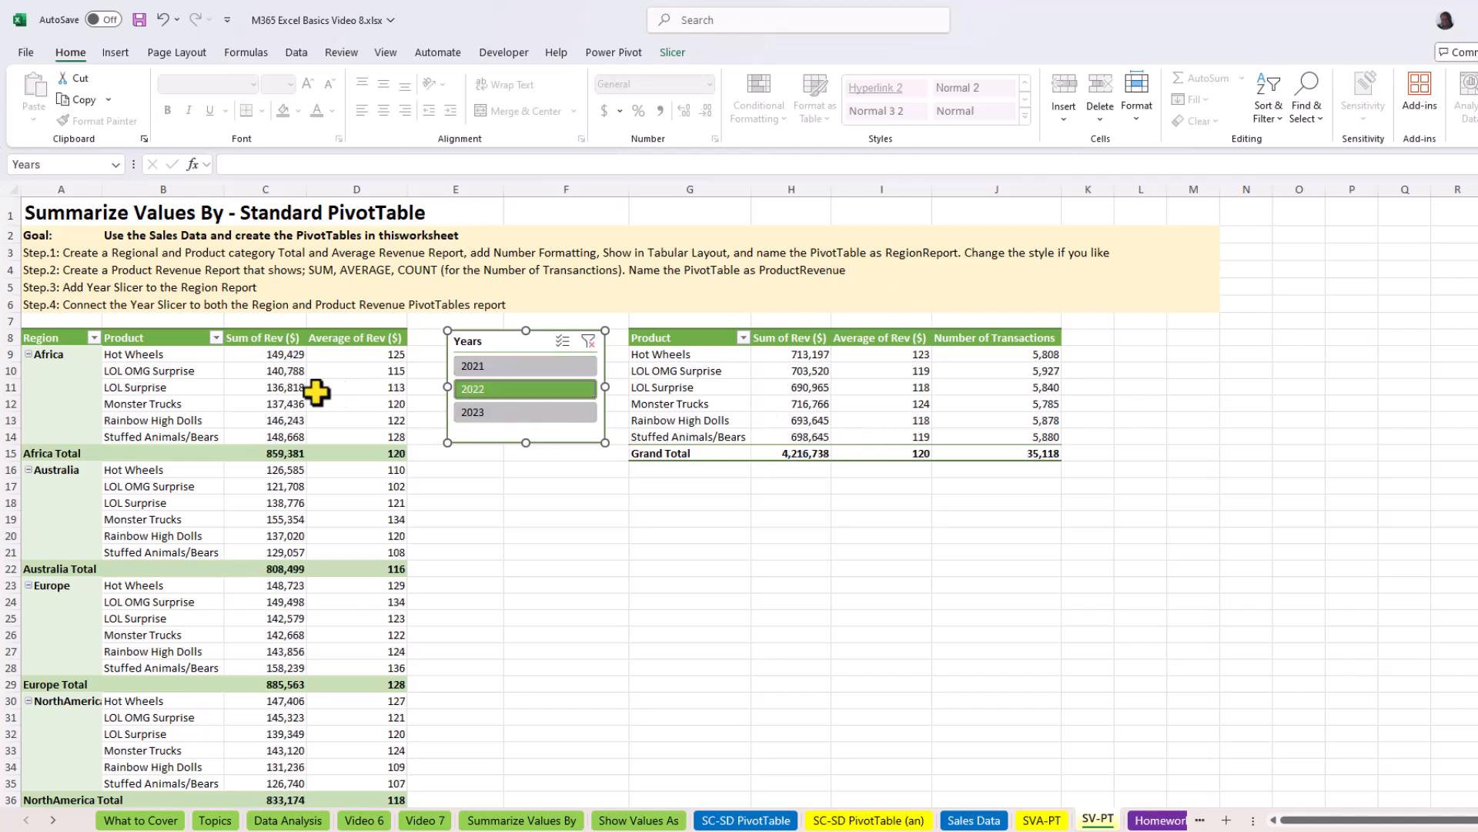
pyautogui.click(537, 413)
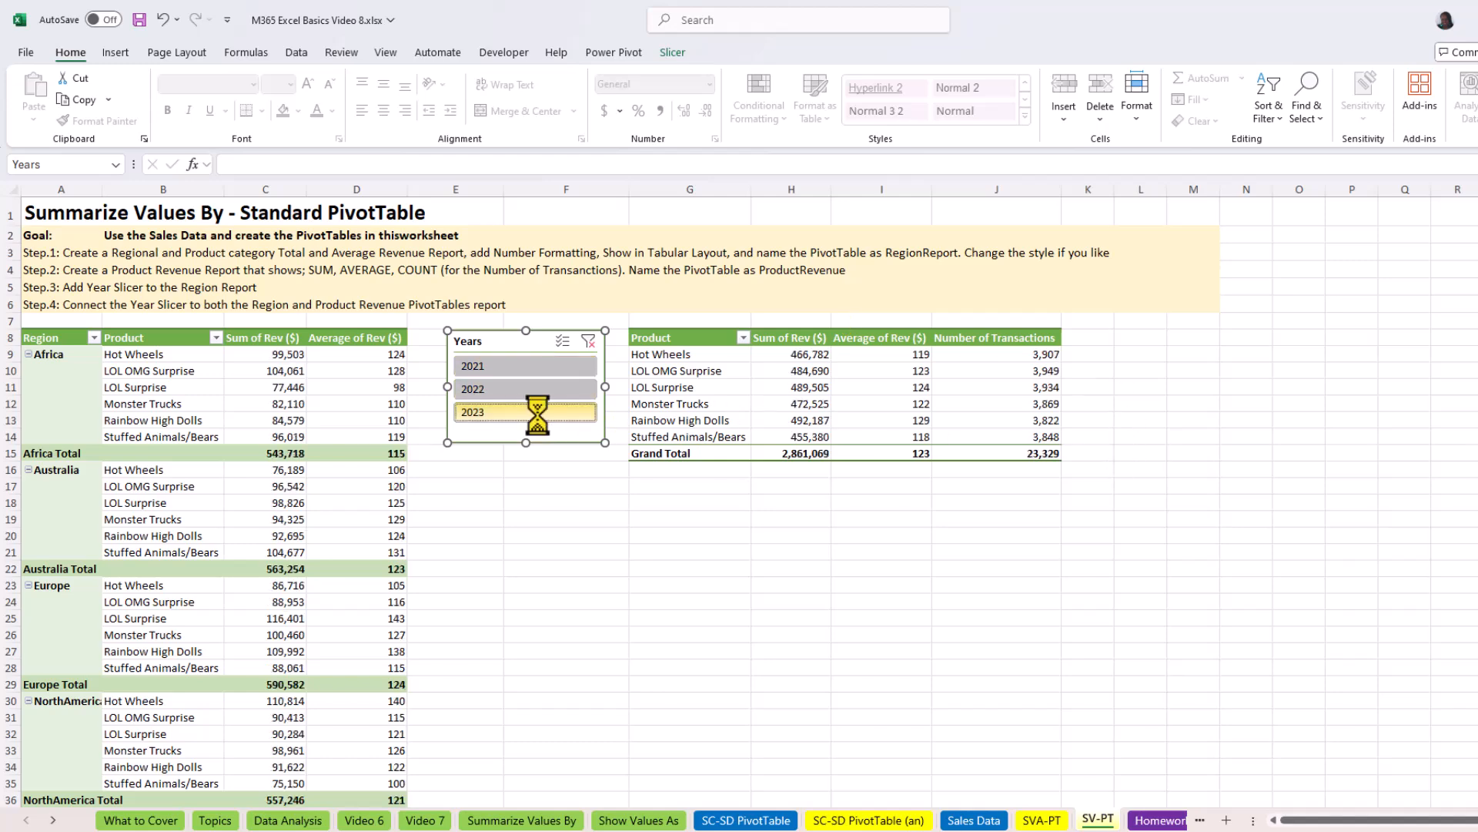
pyautogui.click(539, 364)
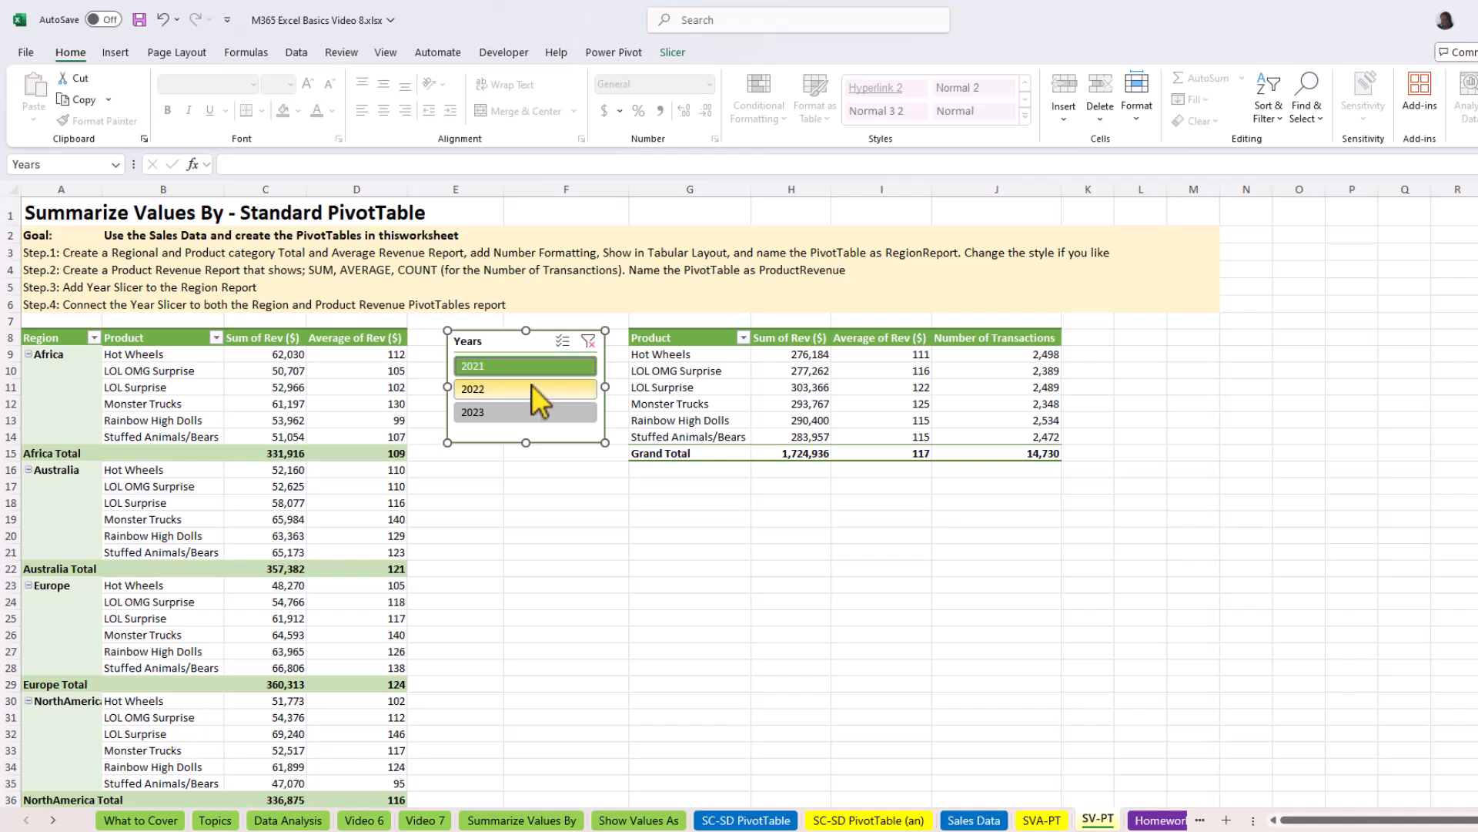
pyautogui.keyDown('ctrl'); pyautogui.click(536, 390); pyautogui.keyUp('ctrl')
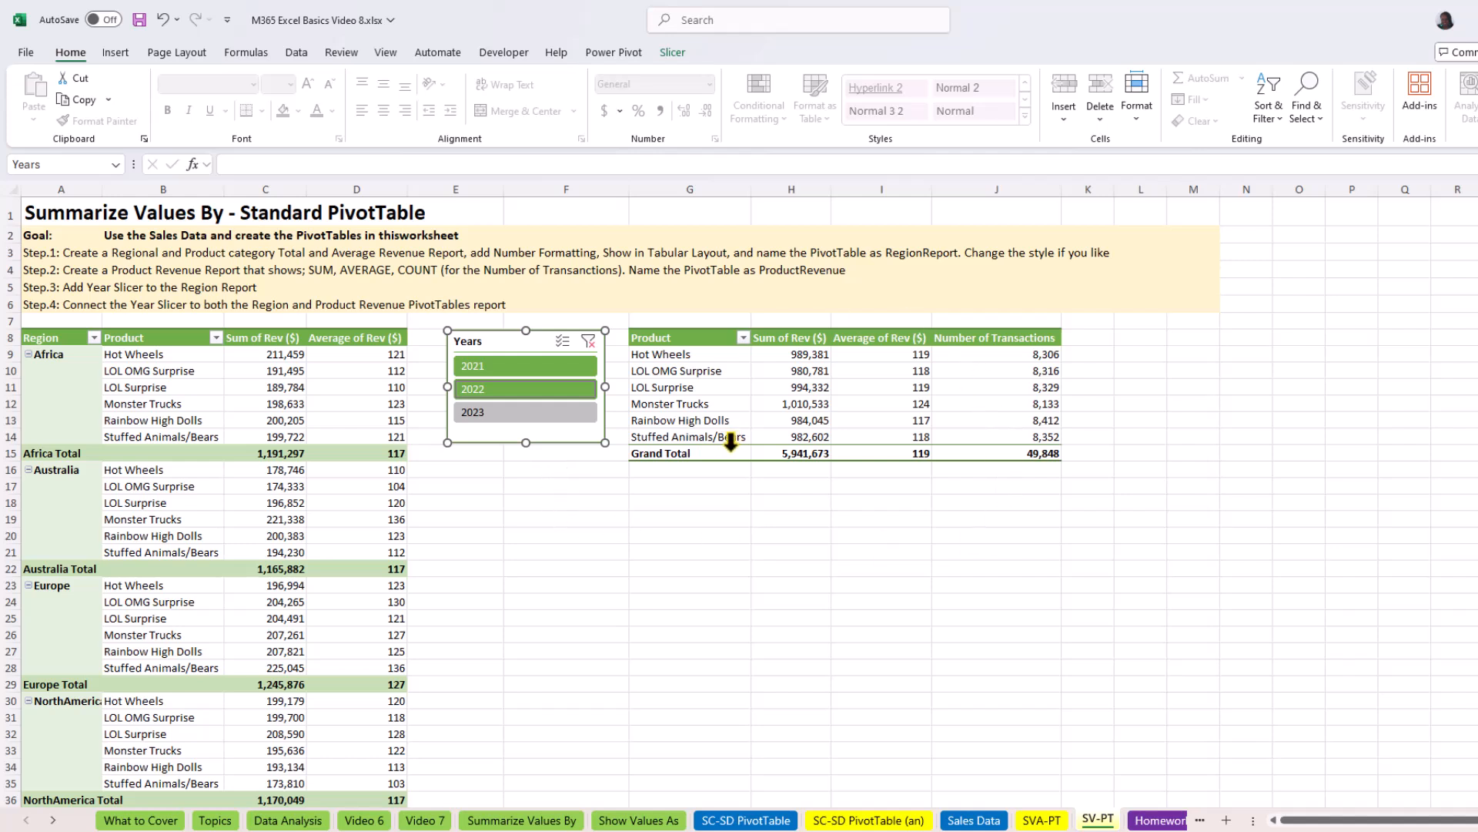
pyautogui.click(588, 341)
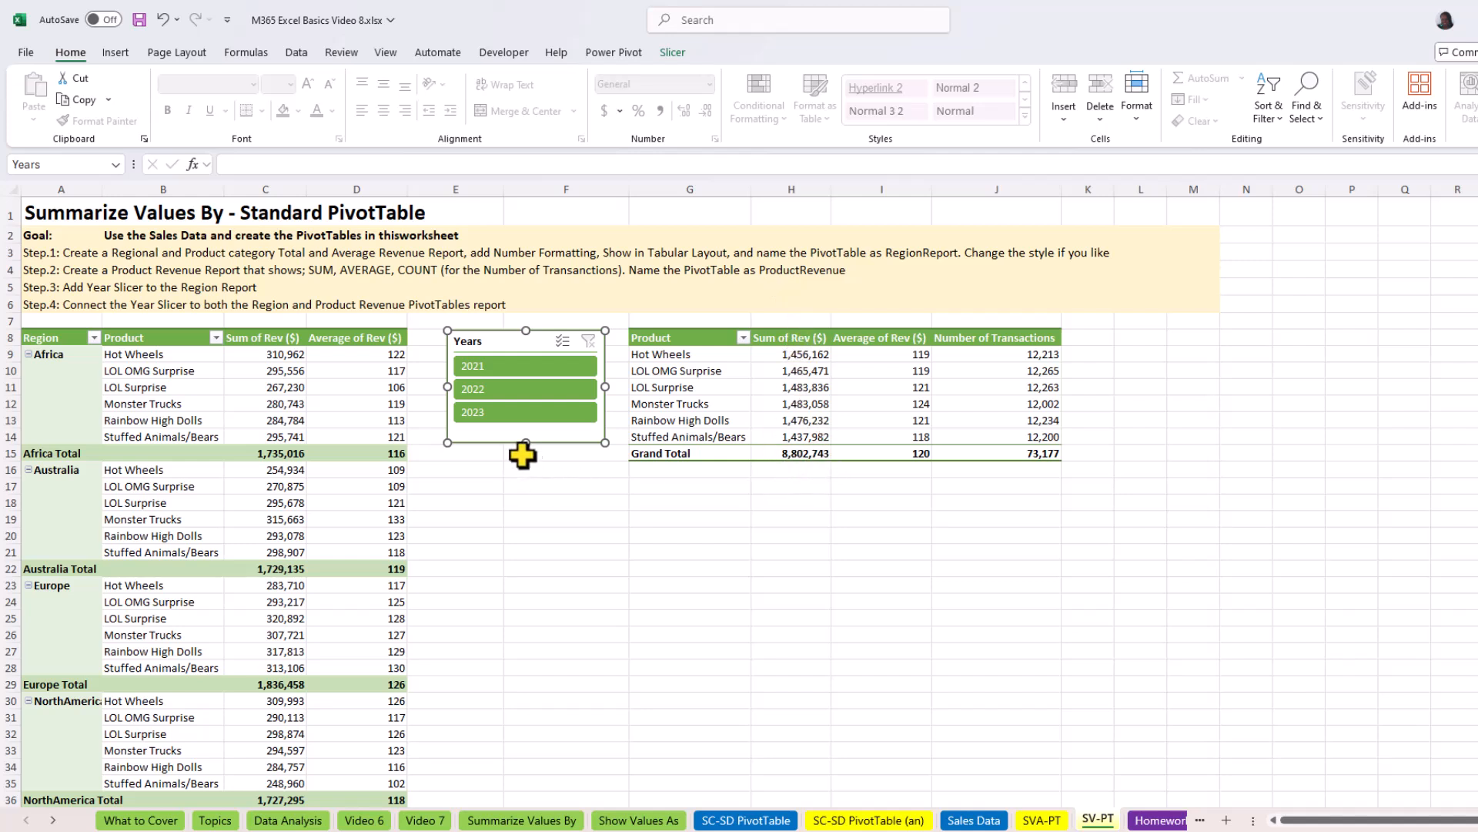
# Review which PivotTables are ticked in the Years slicer's report connections, and close the dialog without changes
pyautogui.rightClick(561, 416)
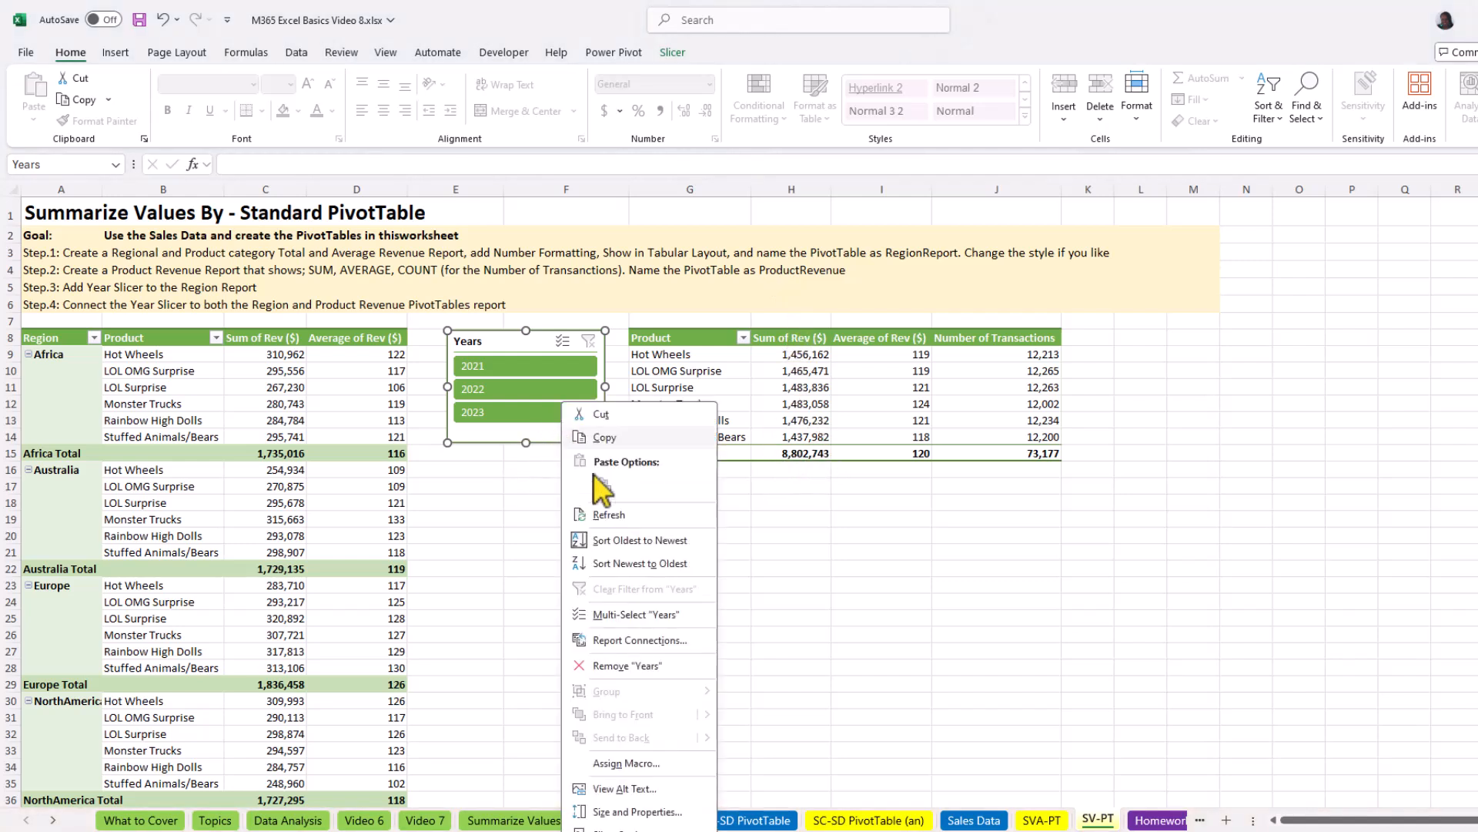
pyautogui.click(626, 641)
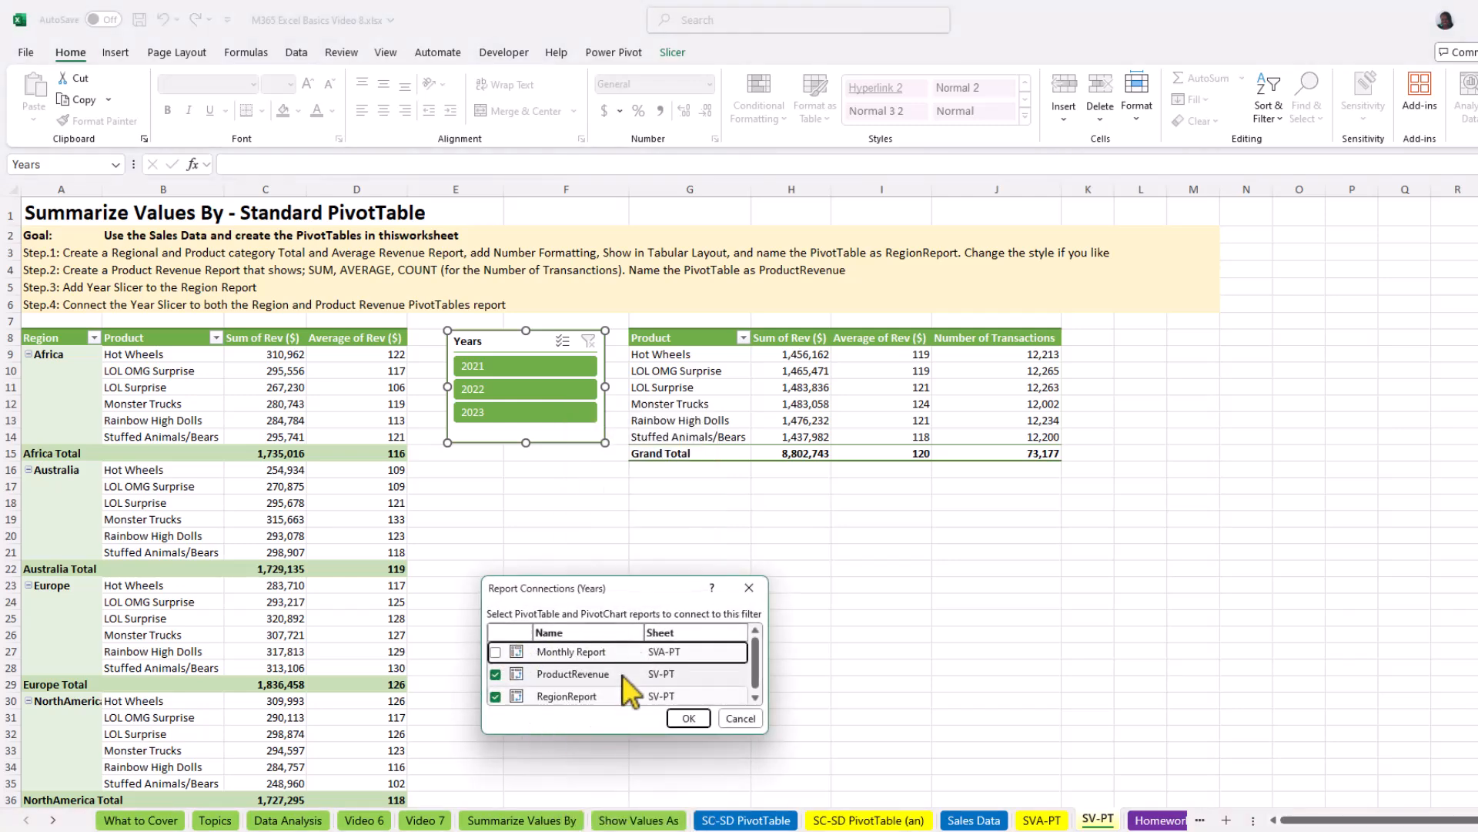
pyautogui.moveTo(627, 589); pyautogui.dragTo(697, 509)
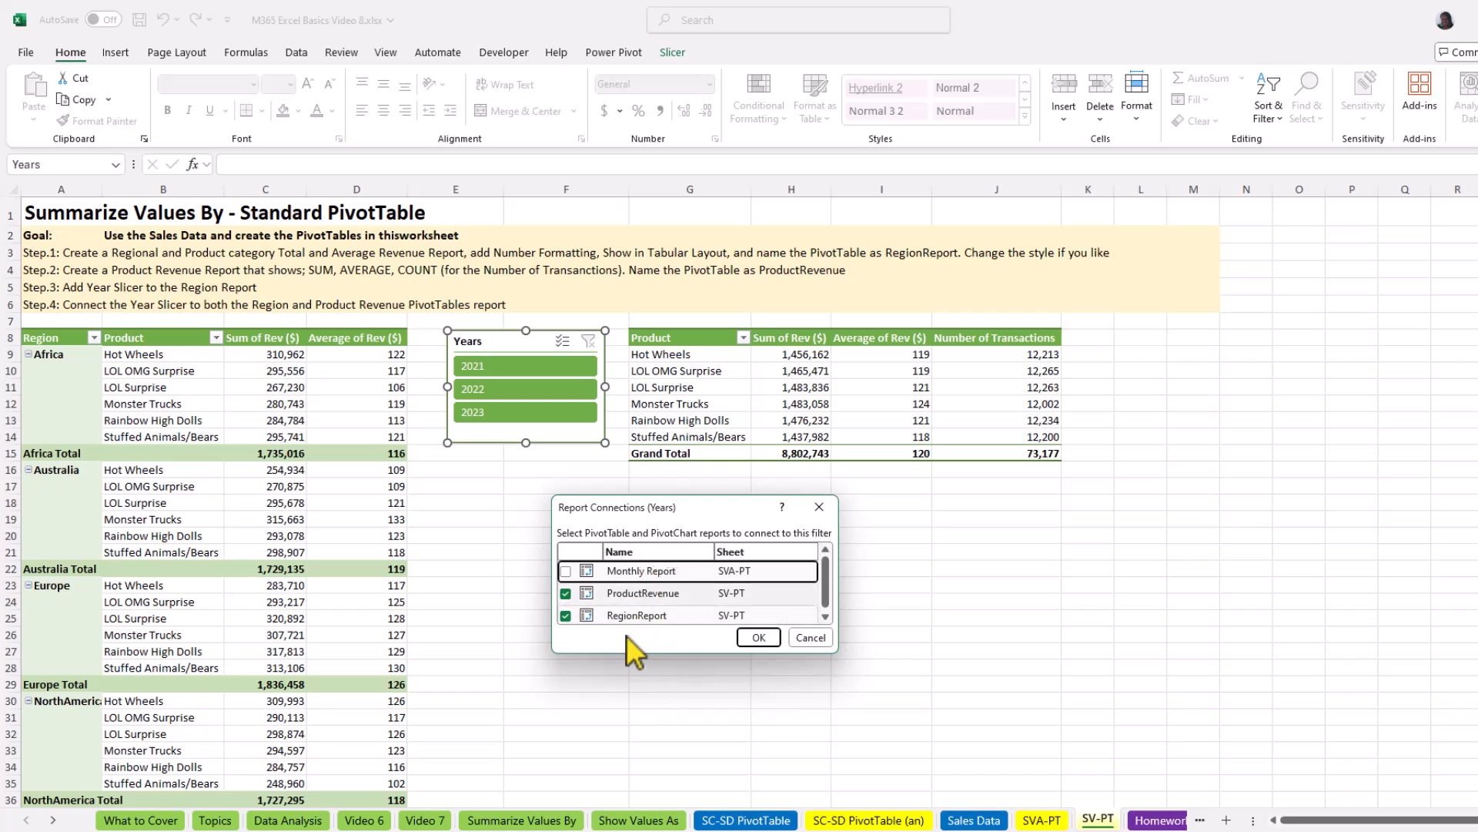
pyautogui.click(810, 637)
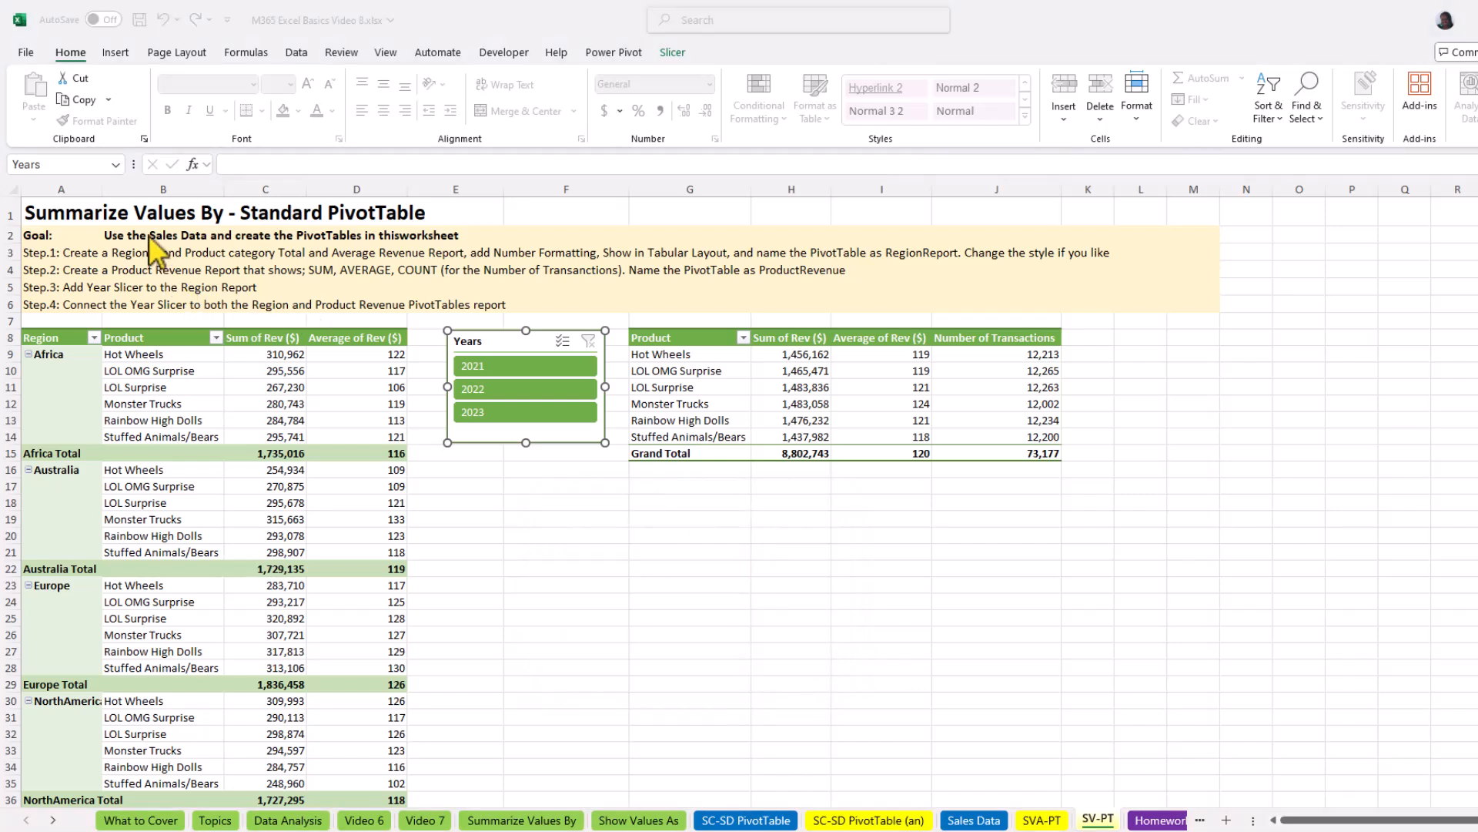